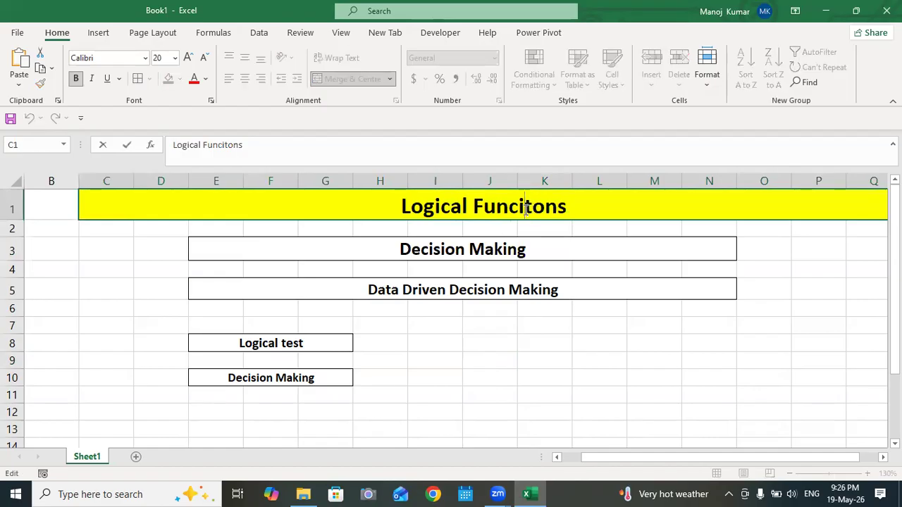
Step: Correct the spelling of the yellow title in row 1 to "Logical Functions"
key(BackSpace)
click(534, 205)
text(i)
click(714, 244)
click(436, 343)
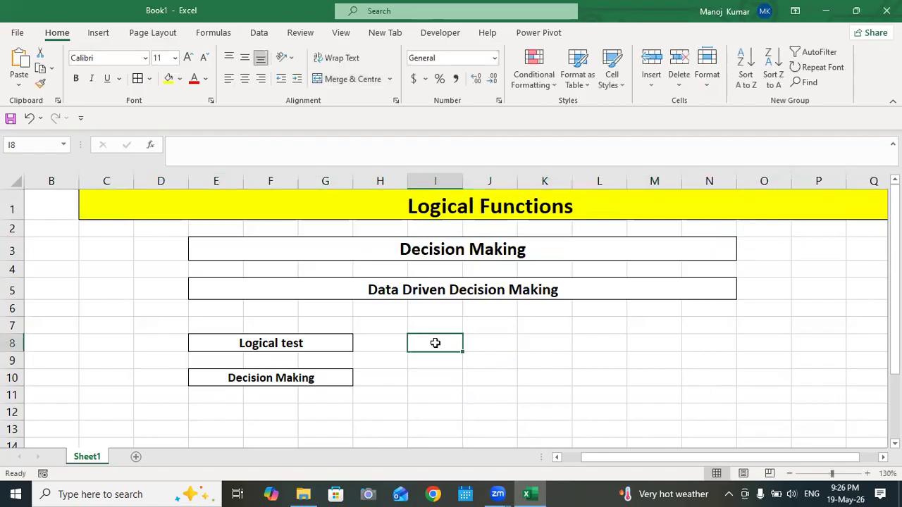
scroll(436, 343, down, 1)
click(314, 274)
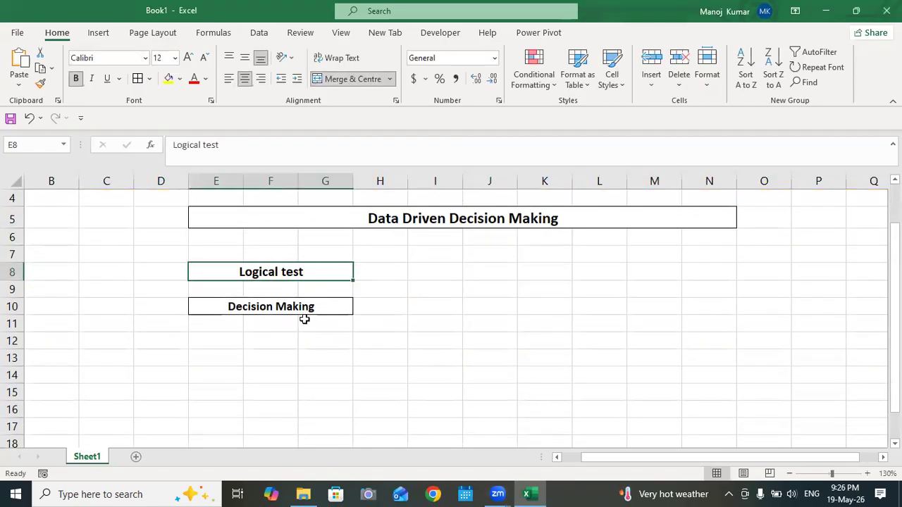
click(305, 311)
click(458, 304)
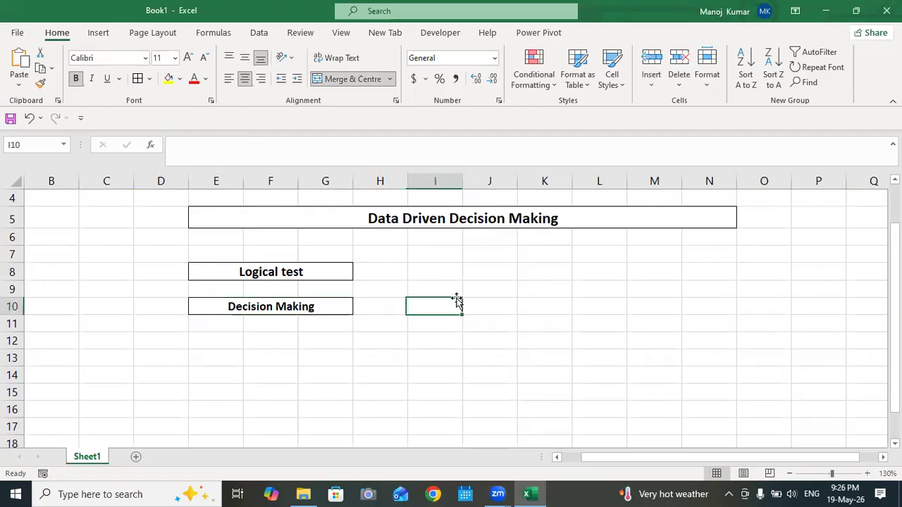
Step: Copy the "Logical test" label from E8 into C14
click(321, 268)
key(ctrl+c)
scroll(321, 265, down, 3)
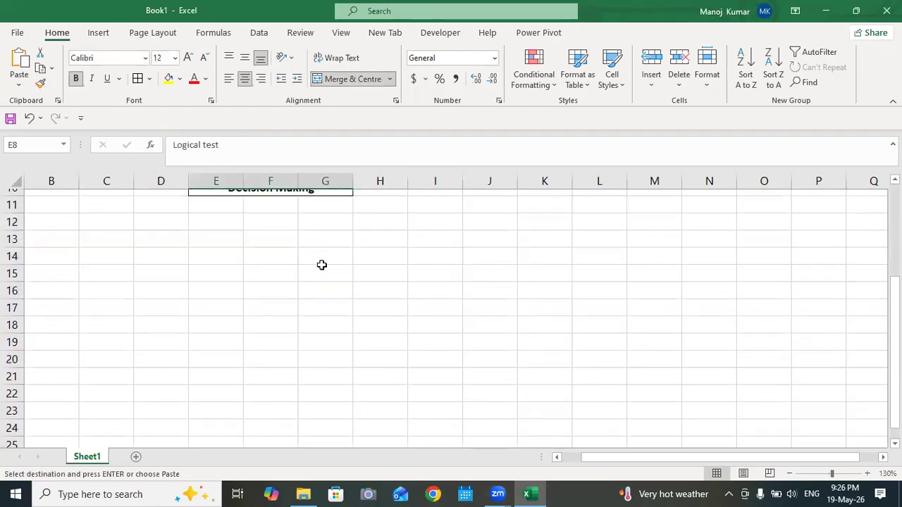
click(129, 215)
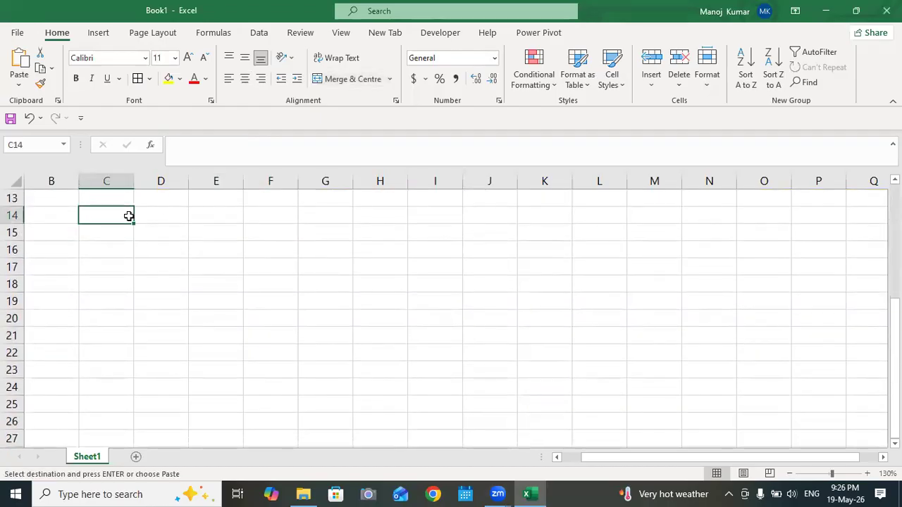
key(ctrl+v)
click(434, 233)
click(418, 269)
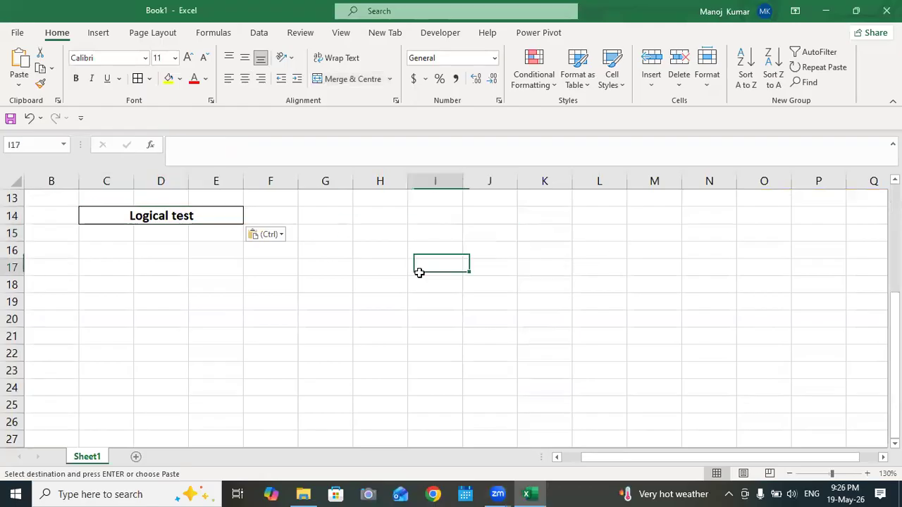
scroll(358, 295, up, 1)
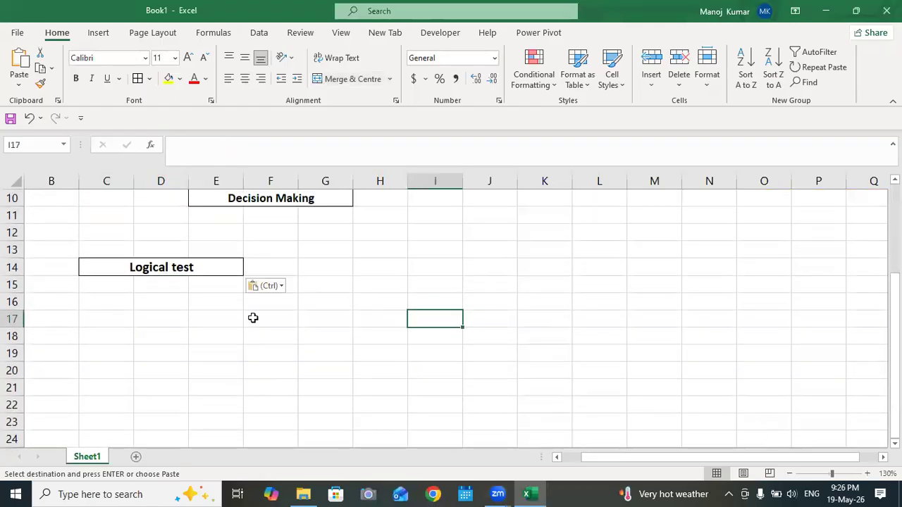
Step: Merge and centre F15:H15 and enter "1- Single Condition" in it
click(140, 268)
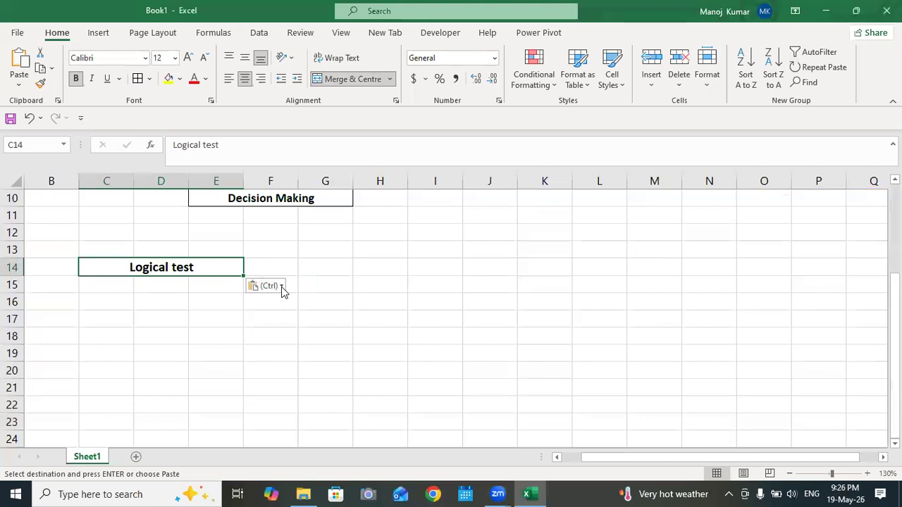
click(279, 291)
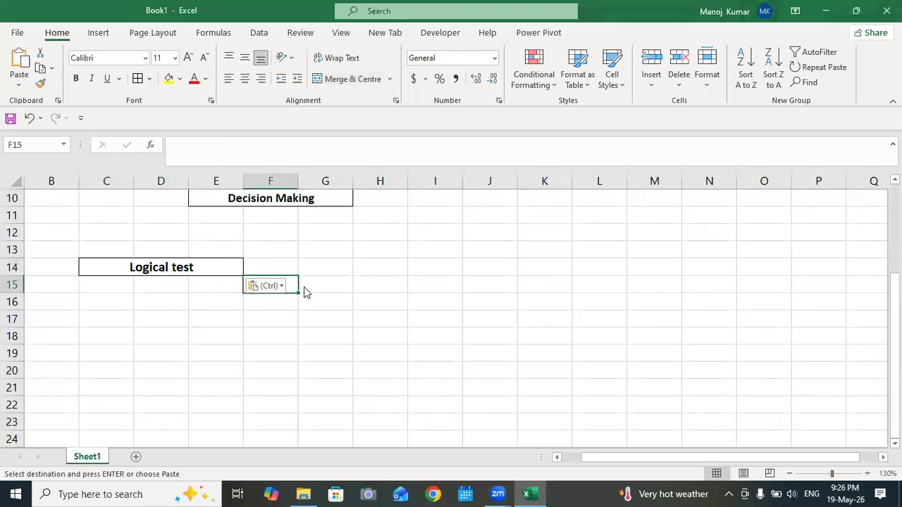
drag(293, 284, 387, 282)
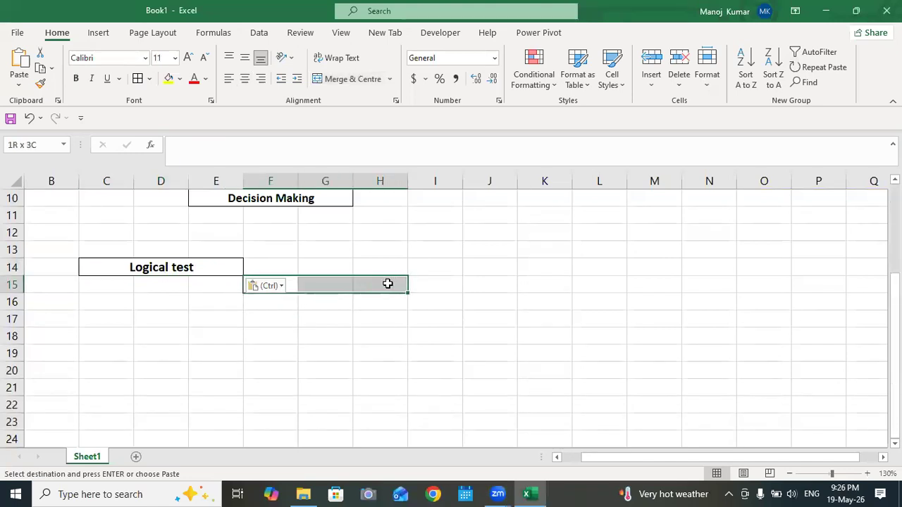
click(355, 83)
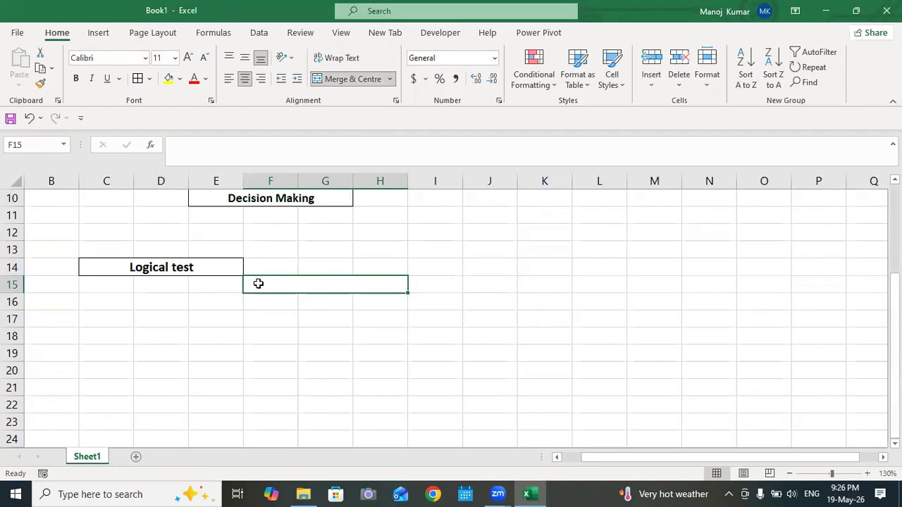
text(1- S)
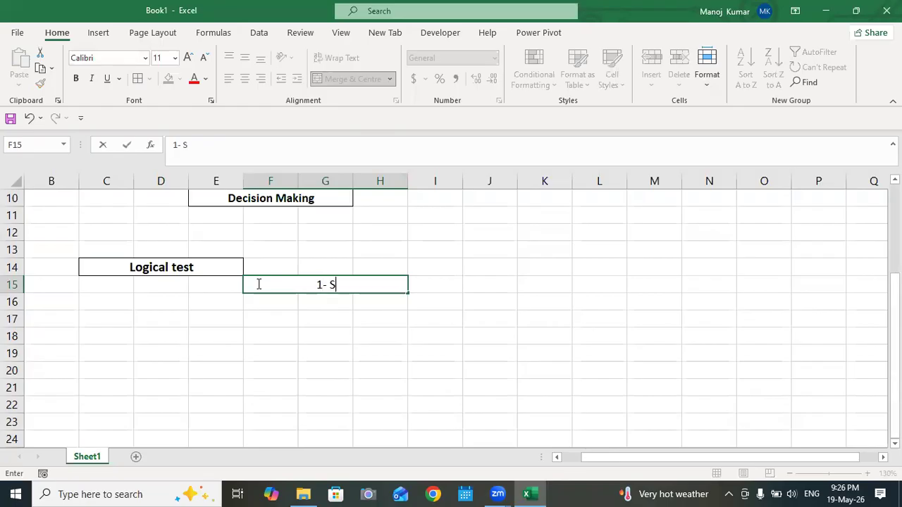
text(ingle Condition)
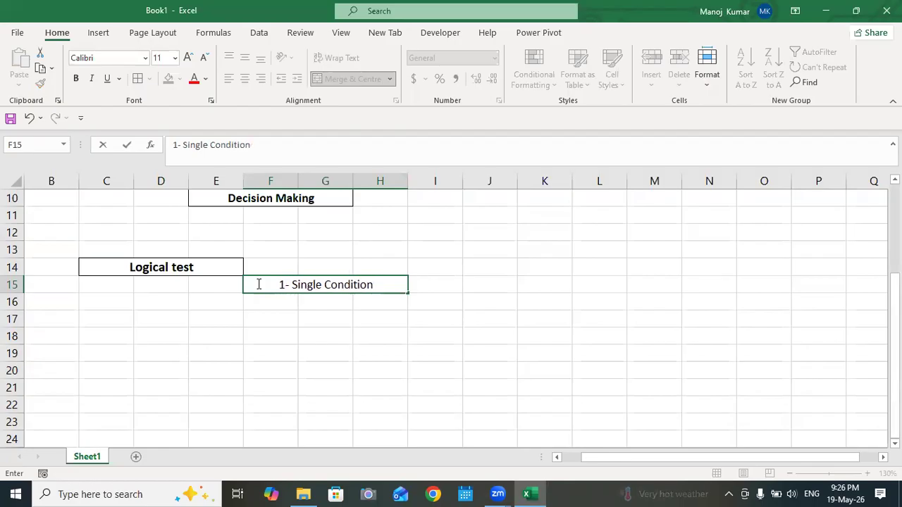
click(623, 375)
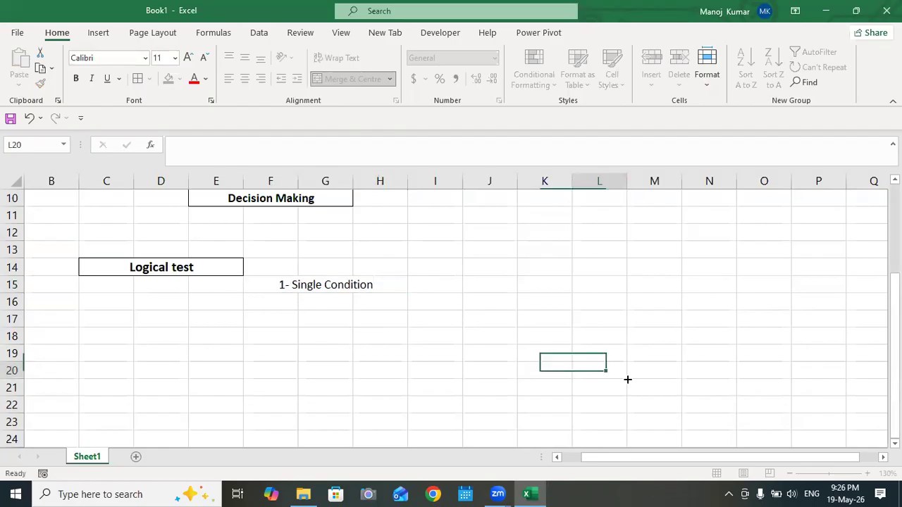
Step: Copy the "1- Single Condition" label to F17 and change the copy's number to 2
click(390, 284)
key(ctrl+c)
click(282, 317)
key(ctrl+v)
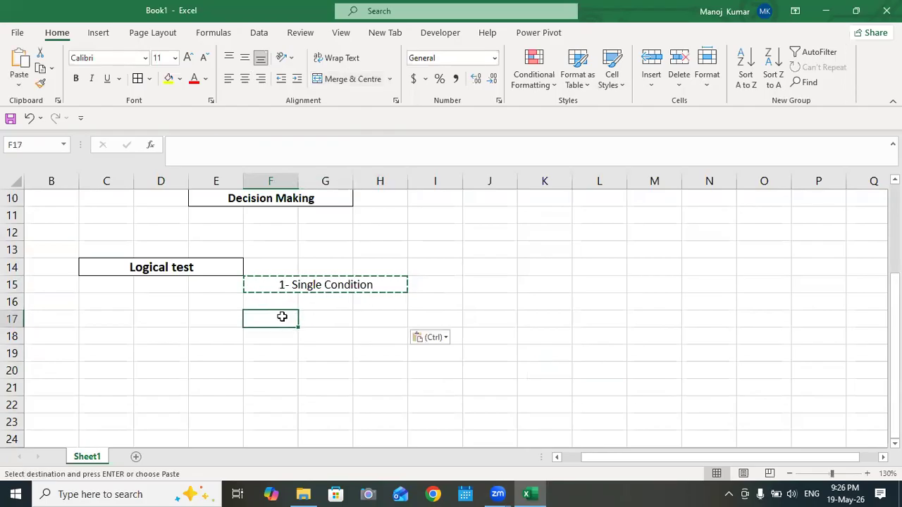
double_click(286, 317)
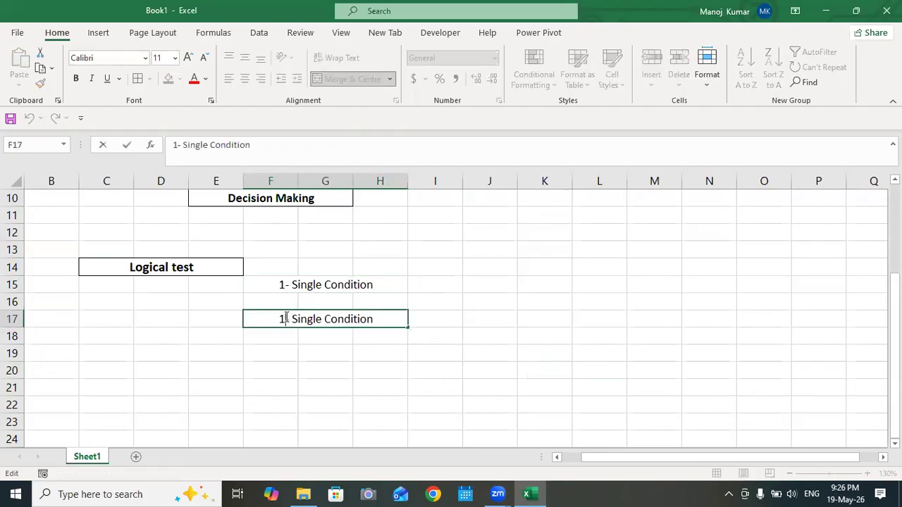
key(BackSpace)
text(2)
key(ctrl+Return)
Step: Reword the label in F17 as "2- Multiple Conditions"
key(BackSpace)
key(BackSpace)
key(BackSpace)
key(BackSpace)
key(BackSpace)
key(BackSpace)
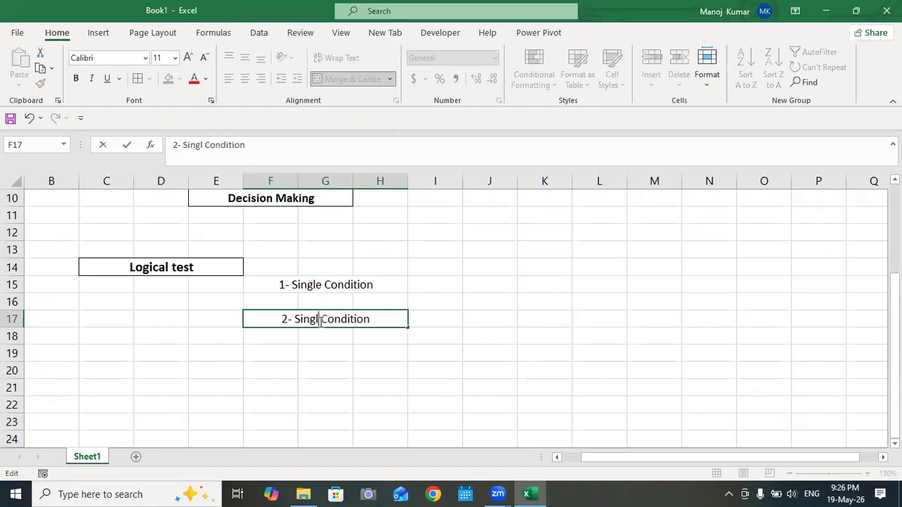
text(Multiple)
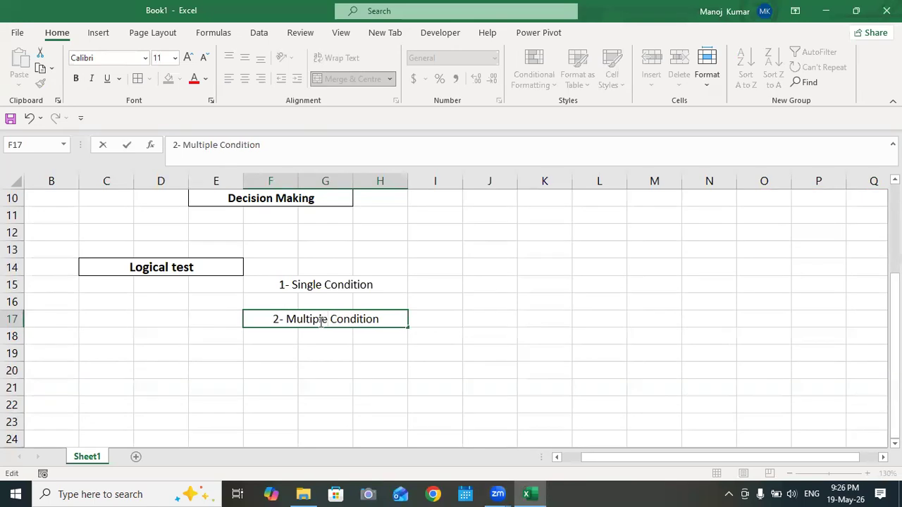
click(566, 326)
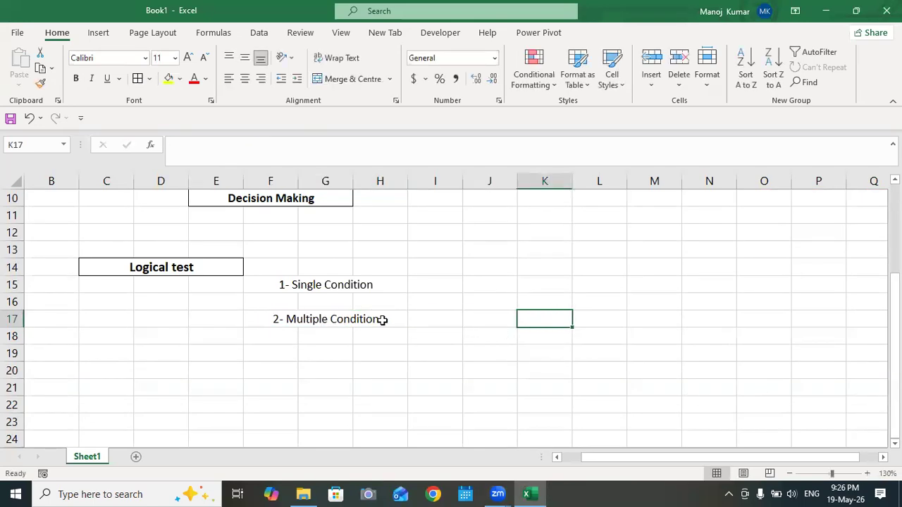
double_click(381, 319)
text(s)
click(556, 337)
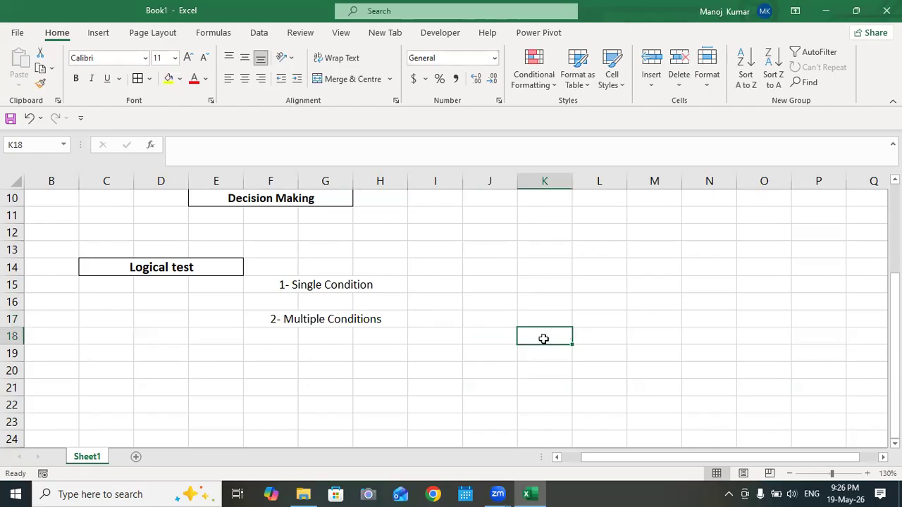
Step: Add borders around the "1- Single Condition" and "2- Multiple Conditions" labels
click(371, 312)
click(138, 78)
click(258, 288)
click(138, 78)
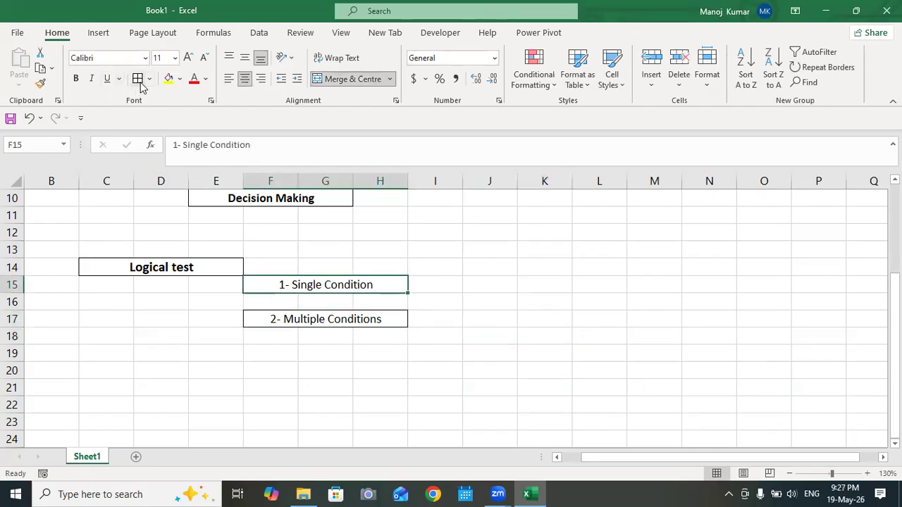
click(398, 234)
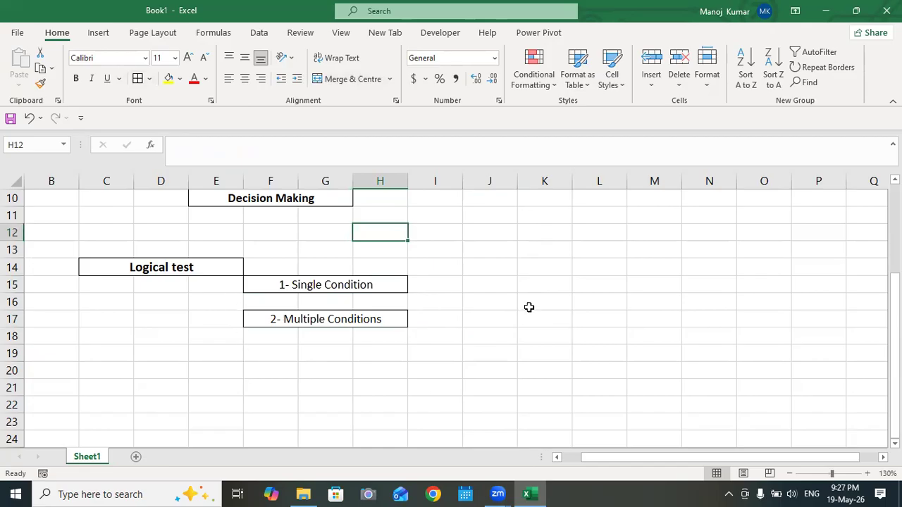
Step: Move the "2- Multiple Conditions" label from F17 to M15:O15, level with the single condition label
click(298, 283)
click(341, 321)
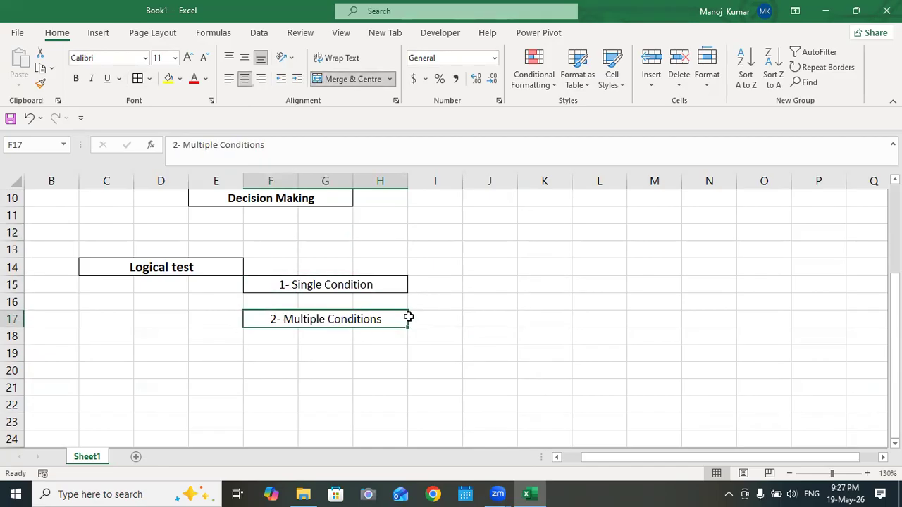
drag(407, 318, 736, 307)
key(Return)
Step: Merge and centre the cells F17:H17 below the "1- Single Condition" label
drag(275, 288, 355, 274)
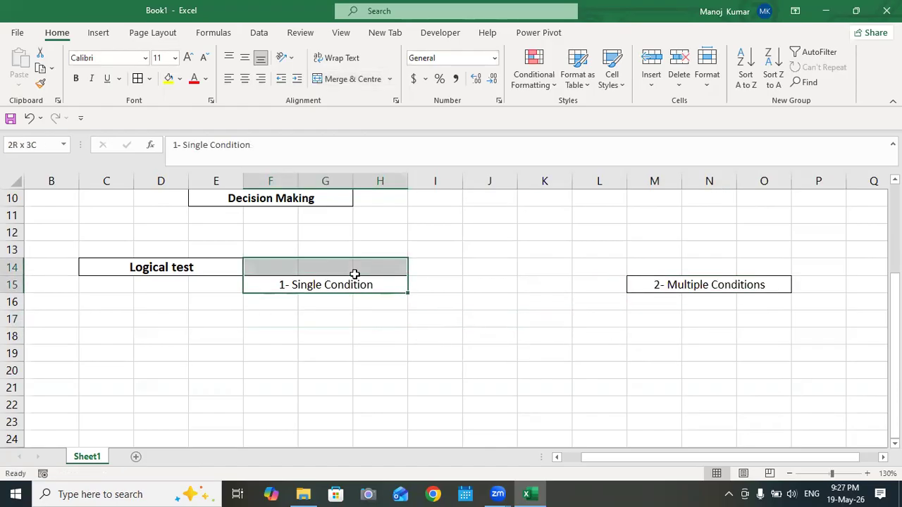
click(320, 317)
drag(280, 322, 370, 322)
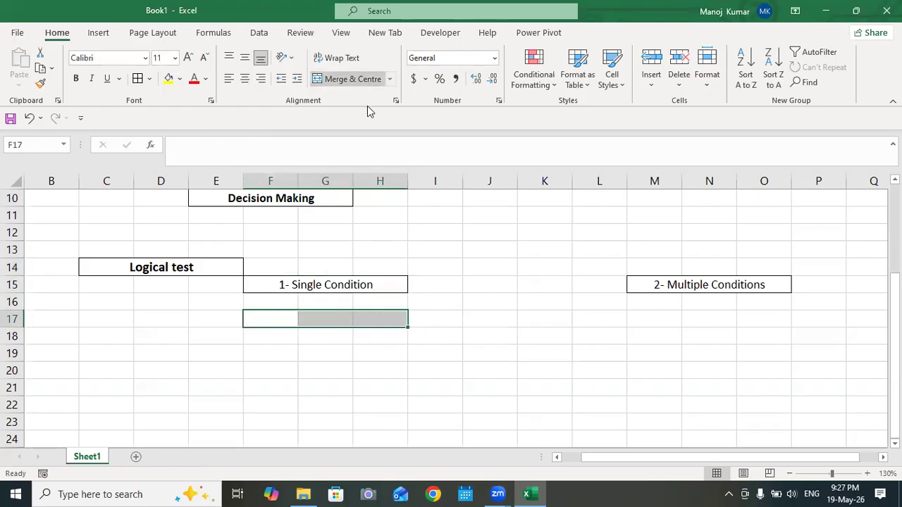
click(367, 79)
Step: Enter "Comparsion Operators" in the merged cell F17
text(Opeat)
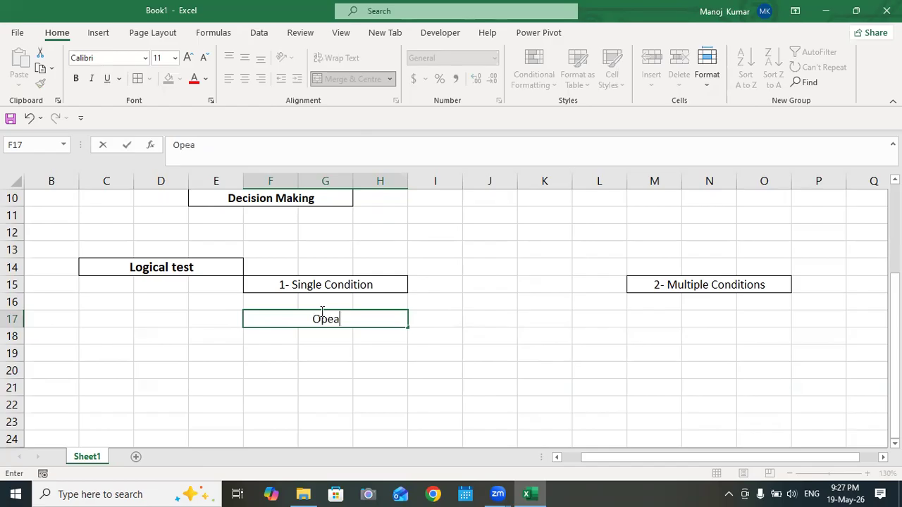
key(BackSpace)
key(BackSpace)
text(rtor)
key(BackSpace)
key(BackSpace)
key(BackSpace)
key(BackSpace)
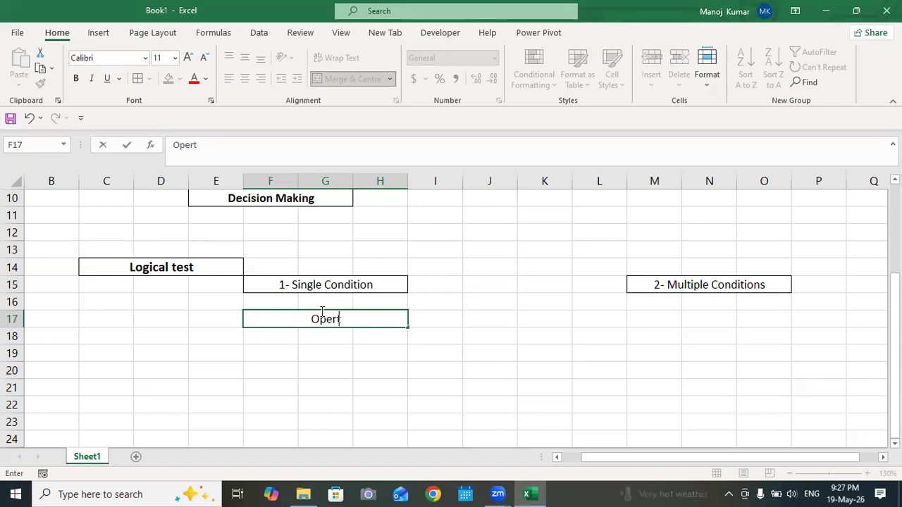
text(rato)
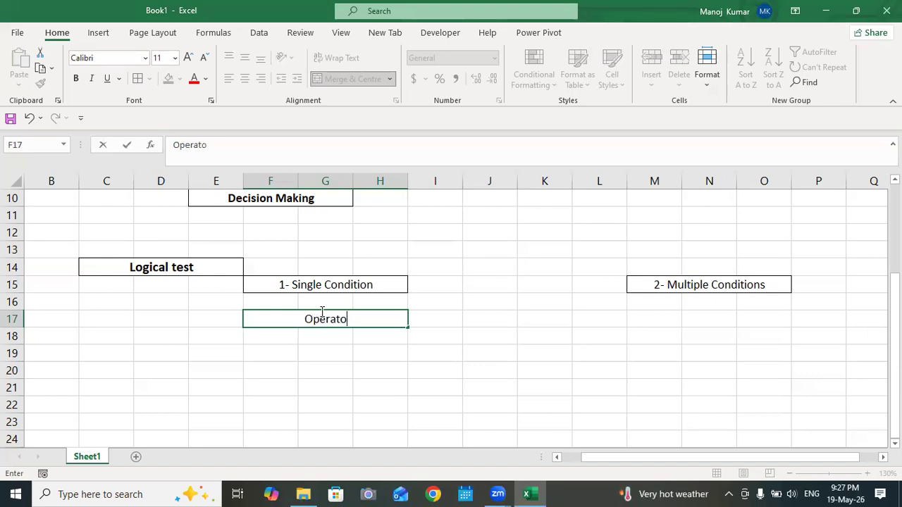
text(rs-)
key(BackSpace)
key(BackSpace)
click(288, 318)
text(Comp)
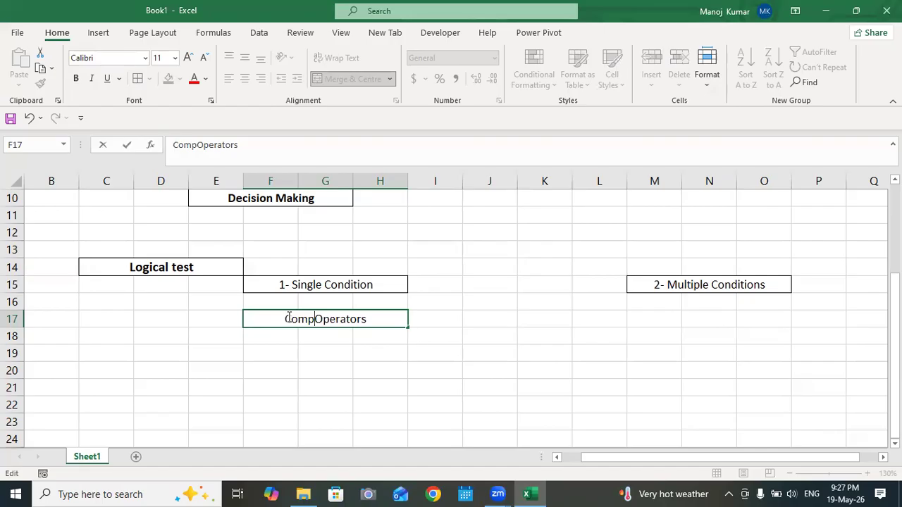
text(arsion)
click(467, 354)
Step: Add a border to the "Comparsion Operators" label and make its text bold and slightly larger
click(345, 318)
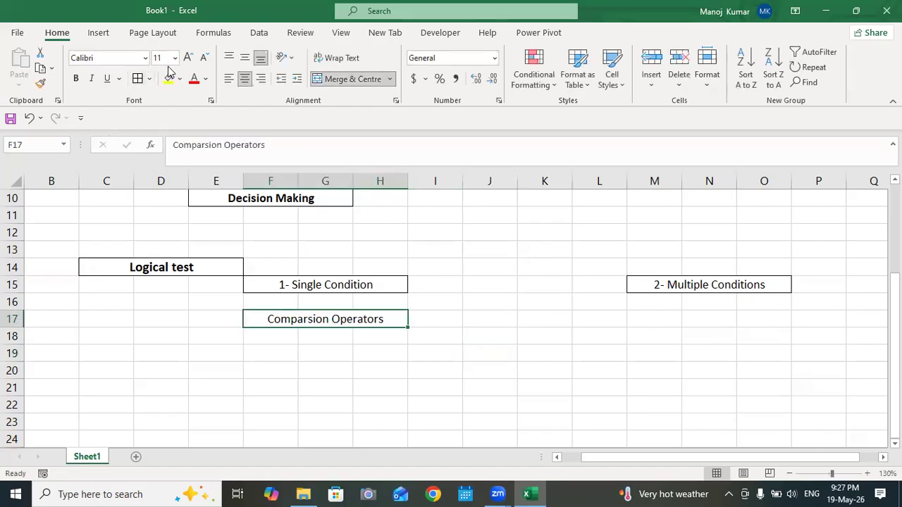
click(138, 78)
click(75, 78)
click(435, 285)
Step: Merge F19:G24 across, so that columns F and G are joined separately in each row
click(309, 351)
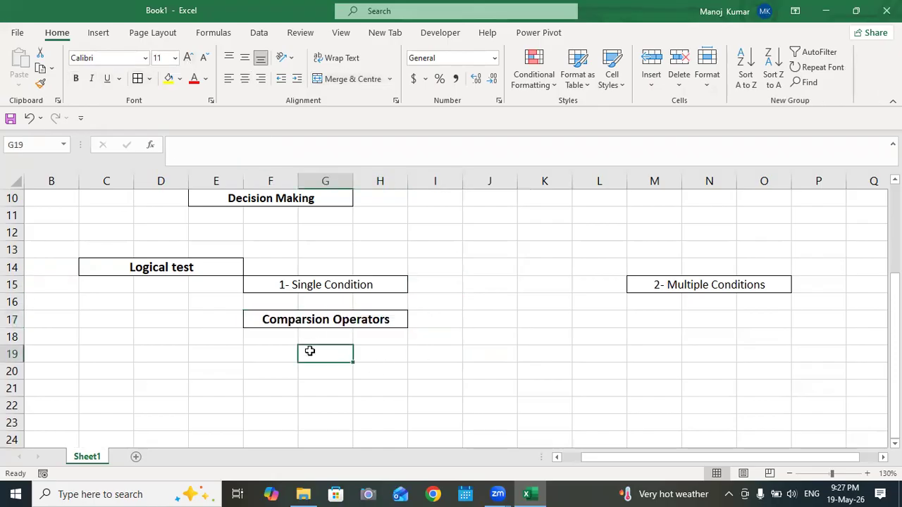
drag(292, 352, 320, 434)
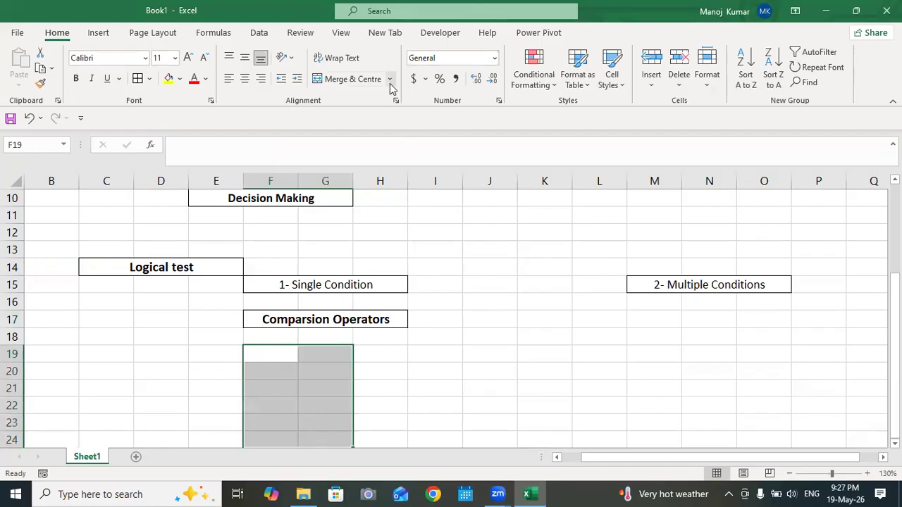
click(389, 79)
click(378, 120)
scroll(475, 328, down, 1)
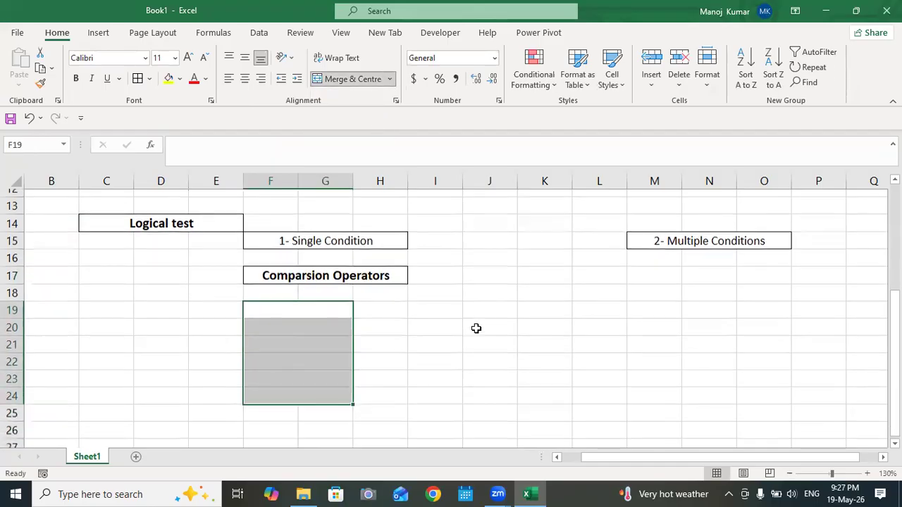
Step: Enter "Equal to" in the merged cell F19 and its operator "=" in H19
click(281, 301)
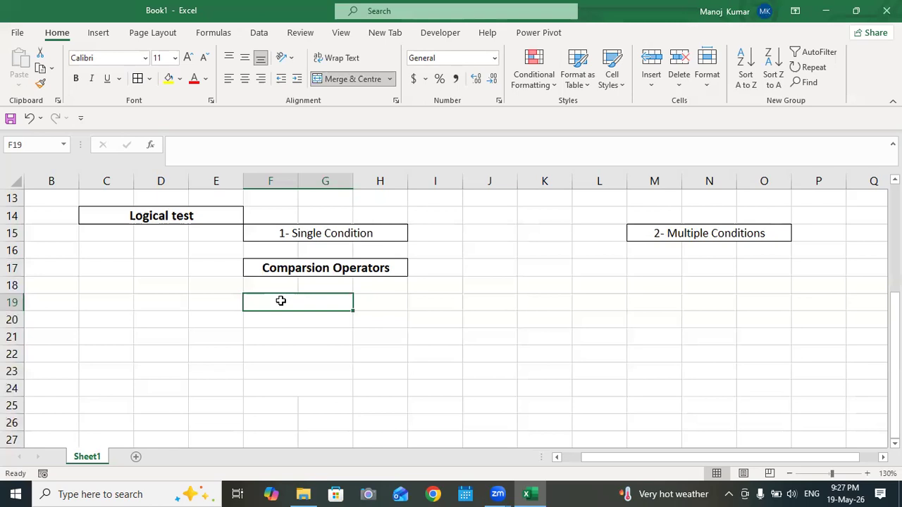
text(Ea)
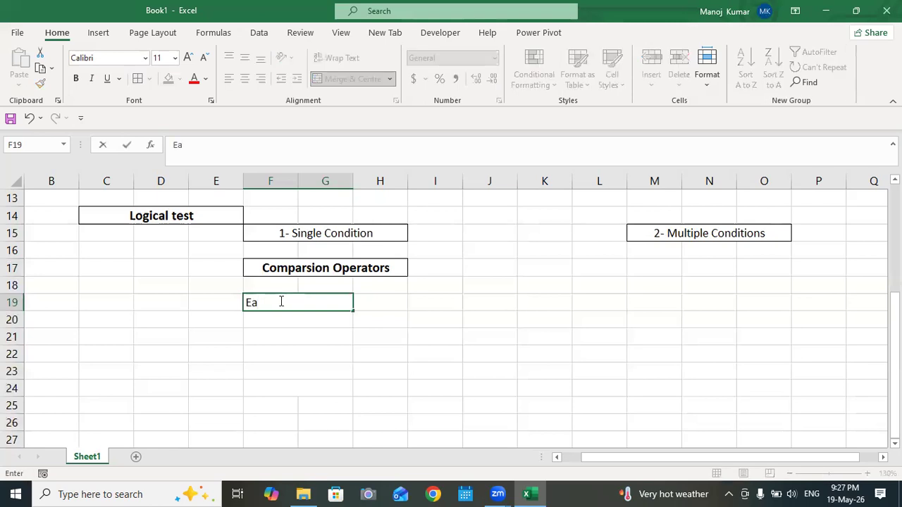
text(ualtot)
click(379, 298)
text(=)
click(513, 336)
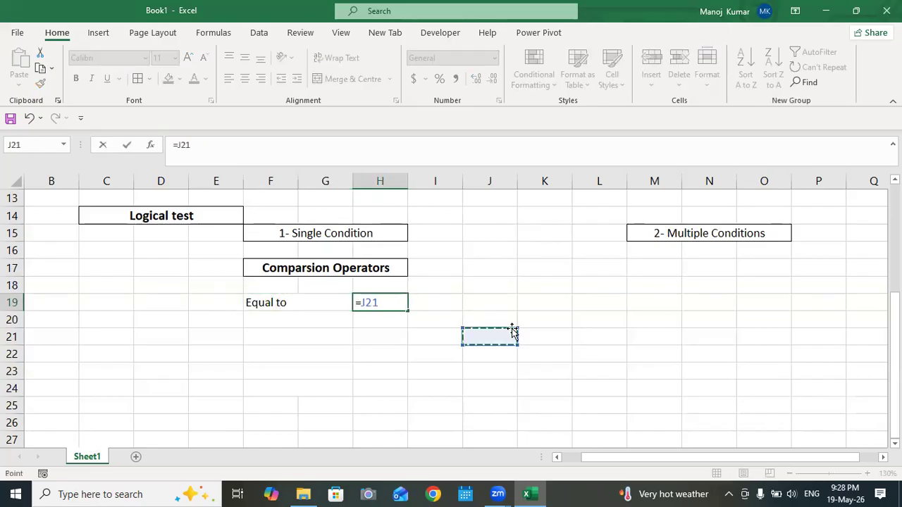
key(BackSpace)
key(BackSpace)
key(BackSpace)
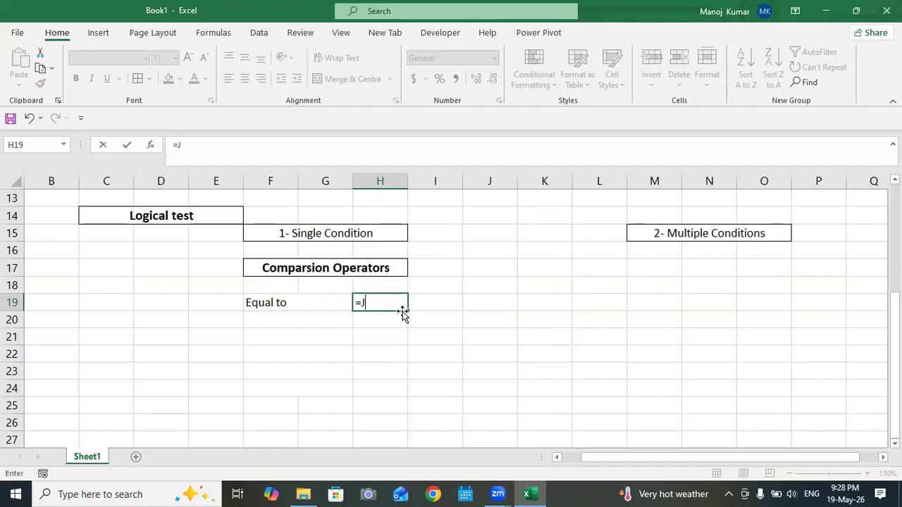
key(Return)
Step: Enter "less than" in the merged cell F20 and the operator ">" in H20
click(268, 323)
text(less t)
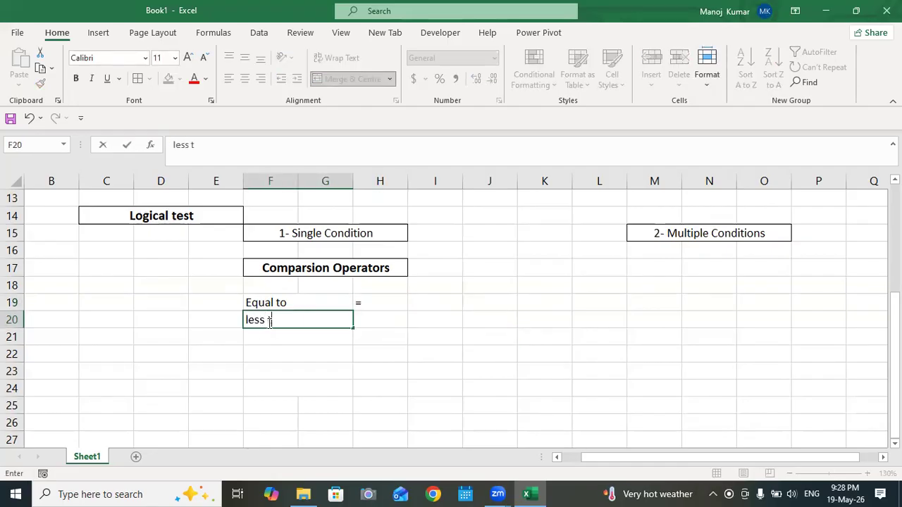
key(BackSpace)
key(BackSpace)
text(han)
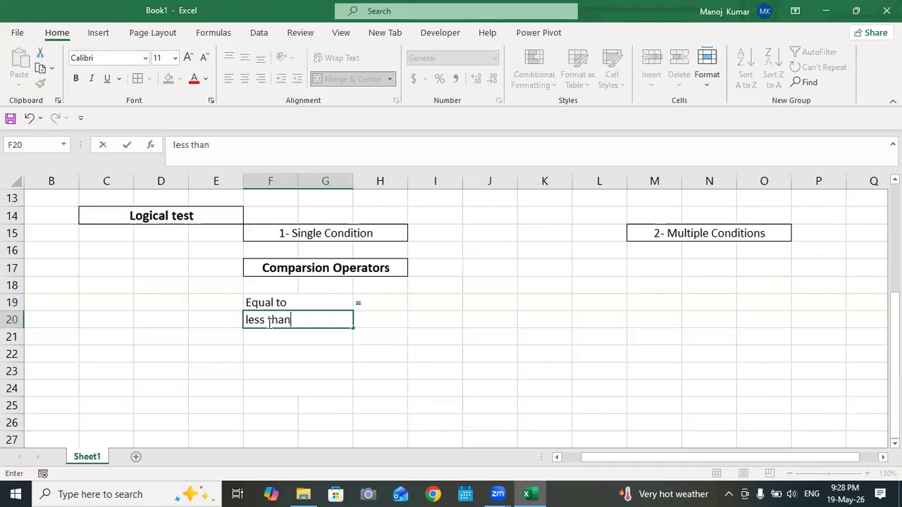
click(371, 318)
text(>)
key(Return)
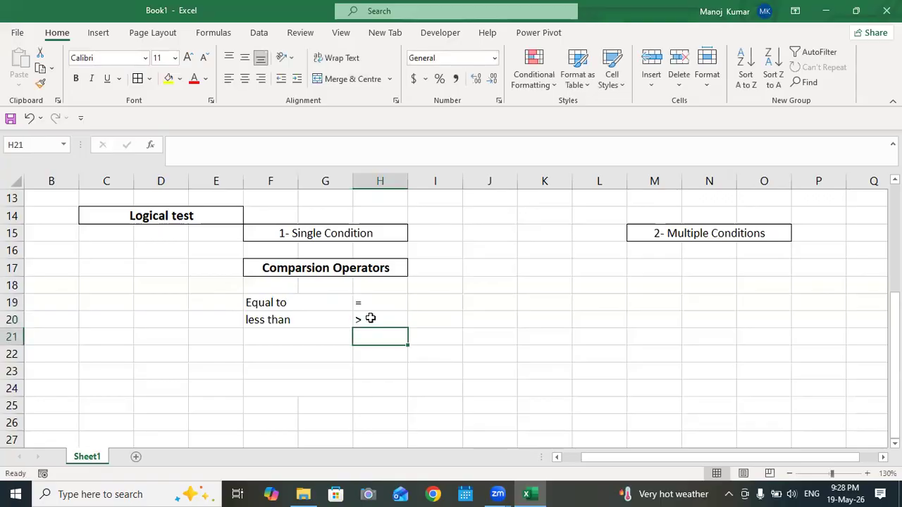
Step: Enter "Greater than" in the merged cell F21 and the operator "<" in H21
click(271, 335)
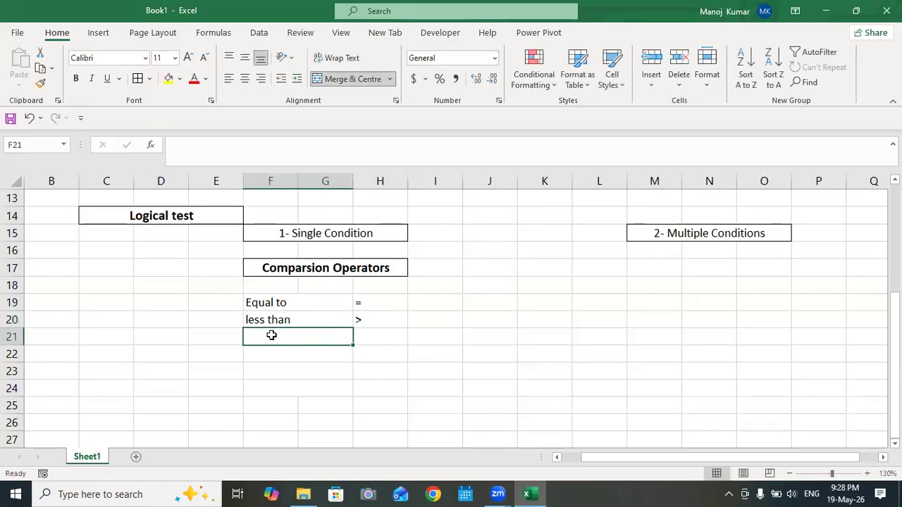
text(Greater)
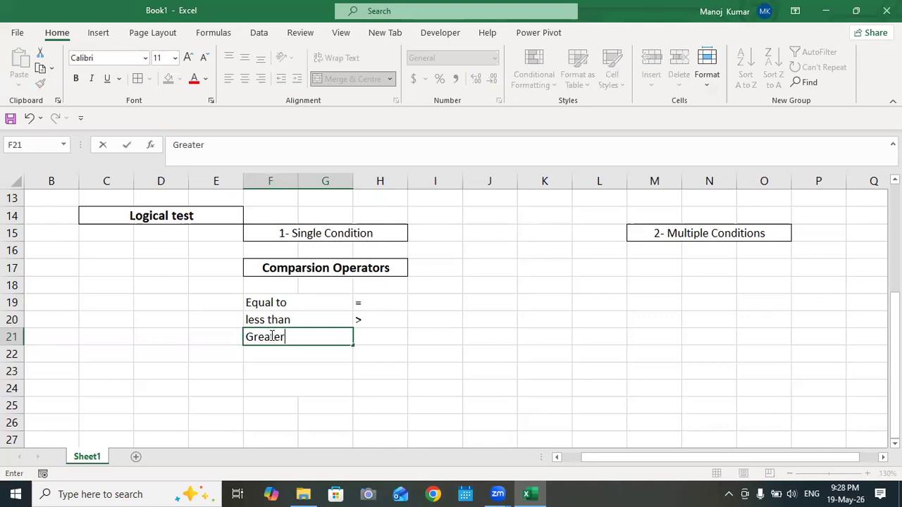
text( than)
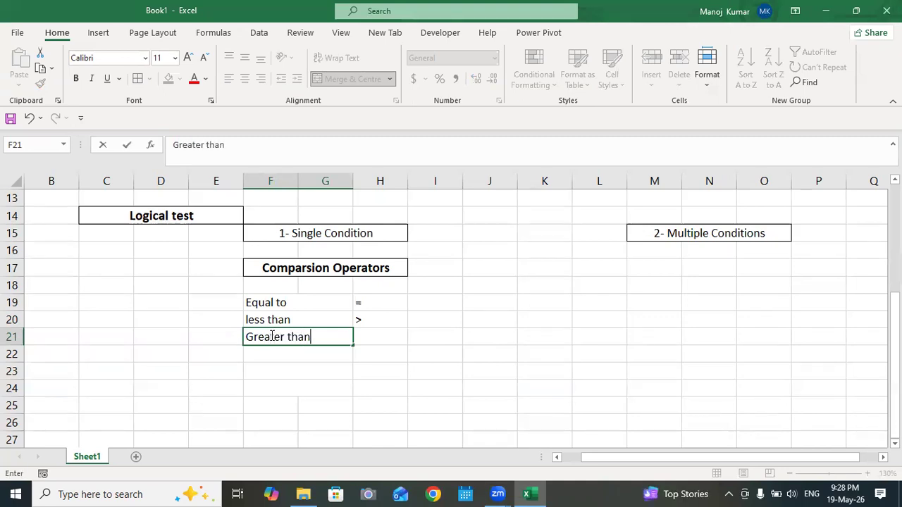
click(370, 337)
text(<)
click(534, 395)
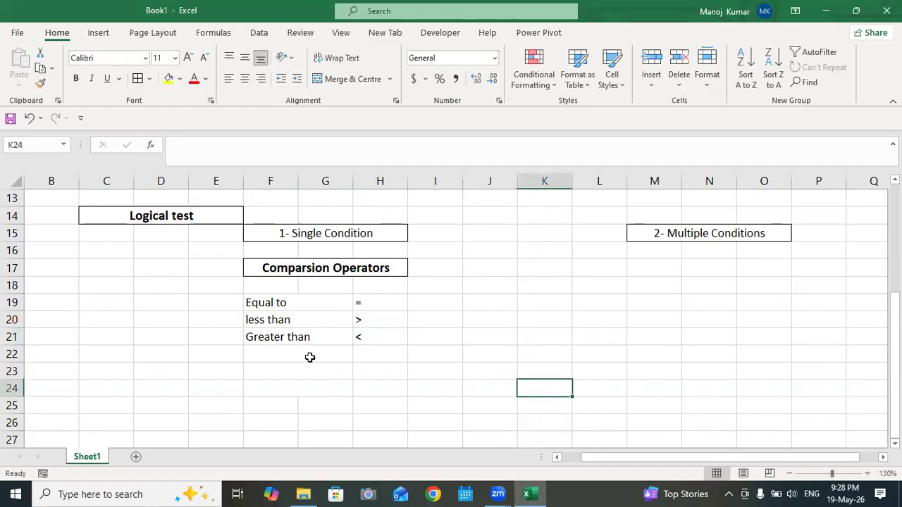
Step: Enter "Less than or equal to" in the merged cell F22 and the operator ">=" in H22
click(308, 355)
text(LEA)
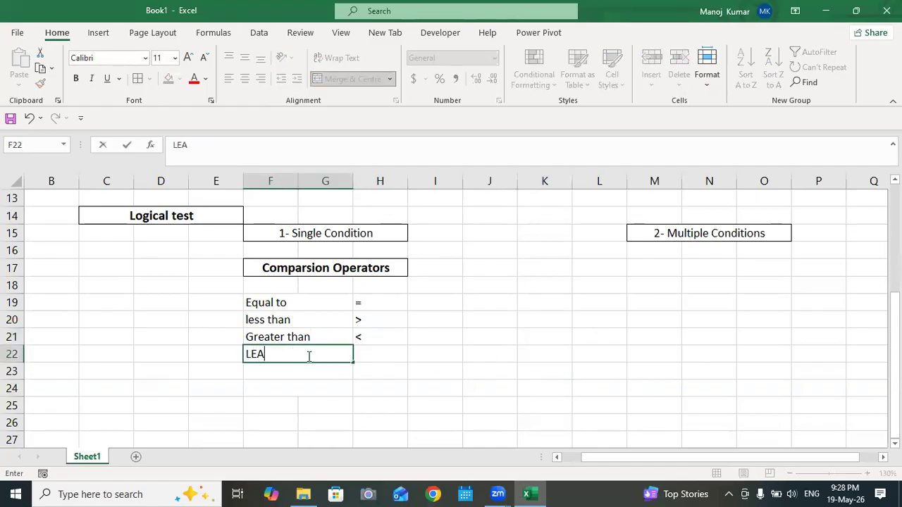
text(ess than)
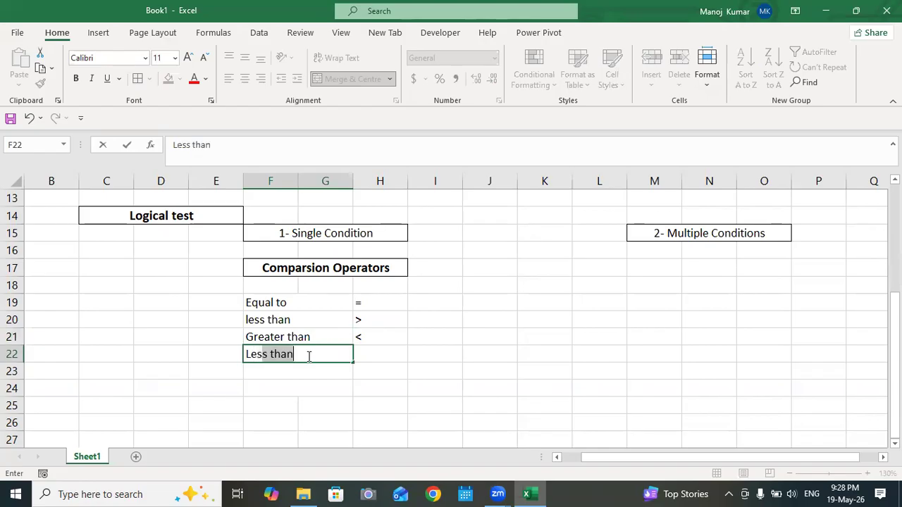
text( or)
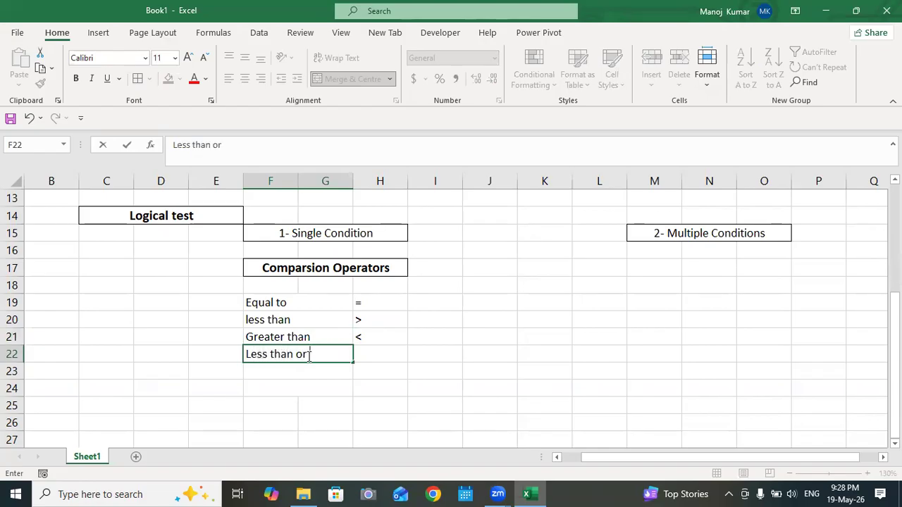
text( equal to)
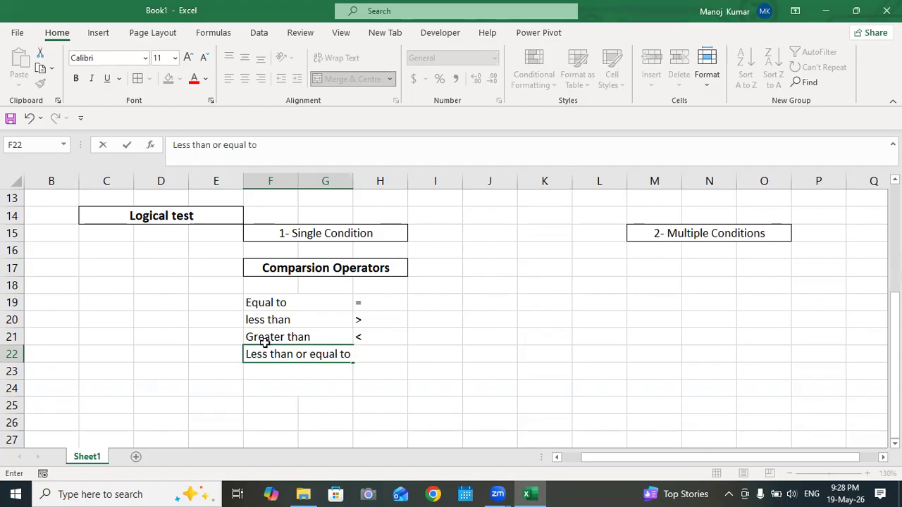
click(496, 356)
click(384, 349)
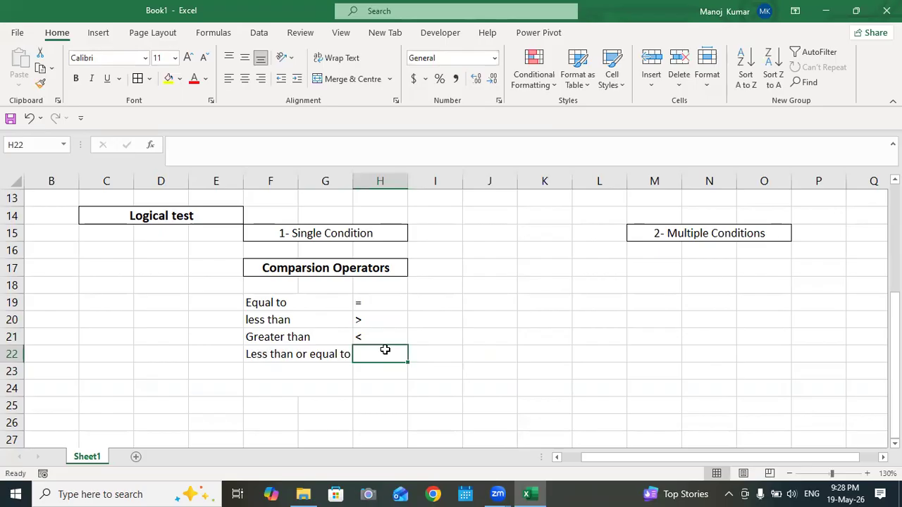
text(>=)
click(493, 370)
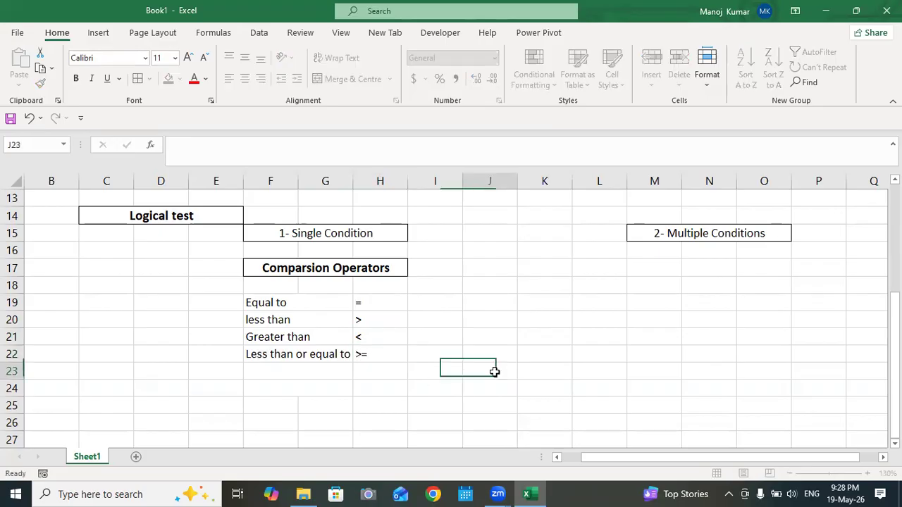
Step: Enter "Greater than or equal to" in the merged cell F23 and widen column G so the label fits
click(315, 368)
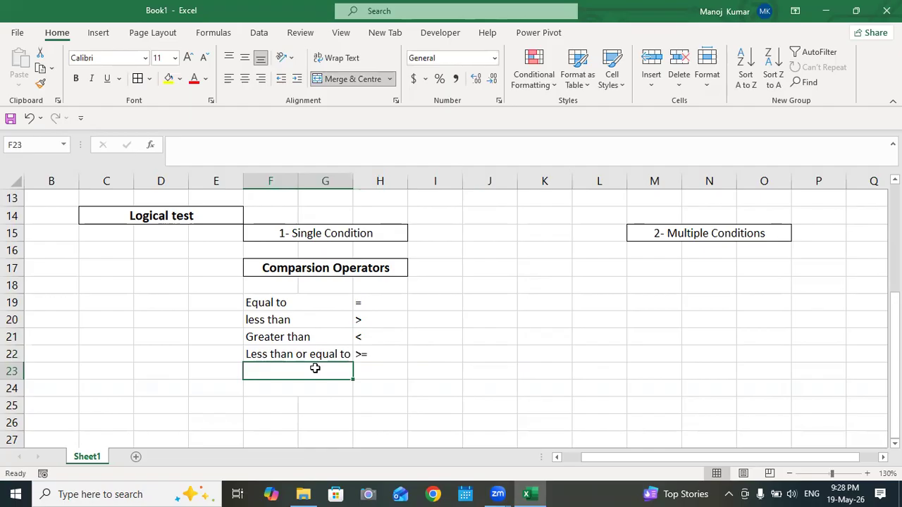
text(gREA)
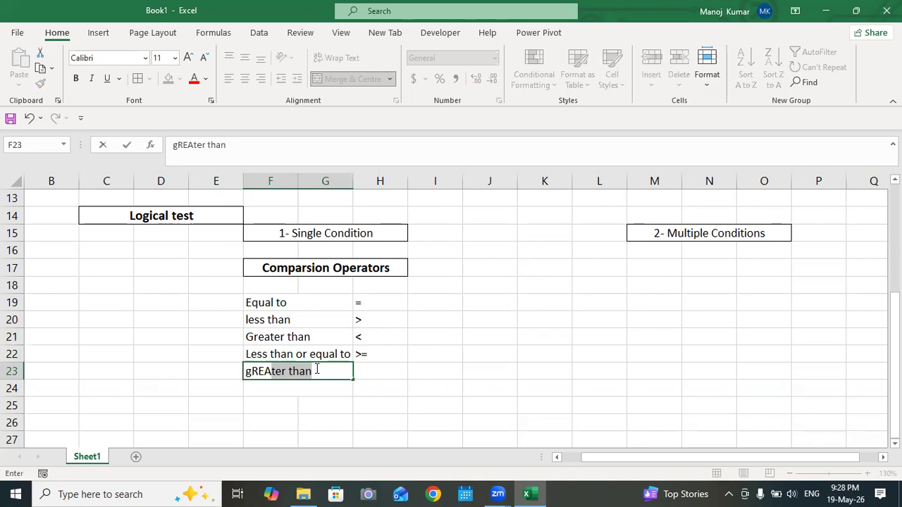
key(Return)
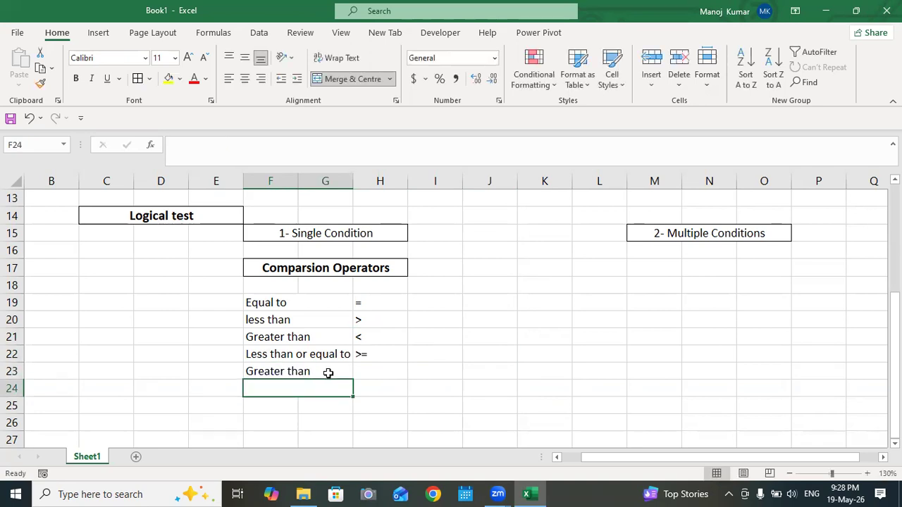
double_click(331, 372)
text(RO)
key(BackSpace)
key(BackSpace)
key(BackSpace)
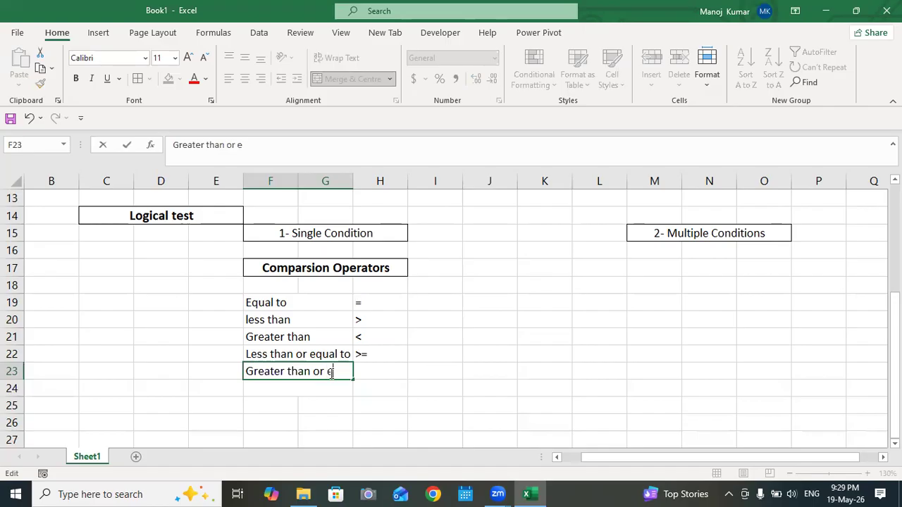
text(or equal to)
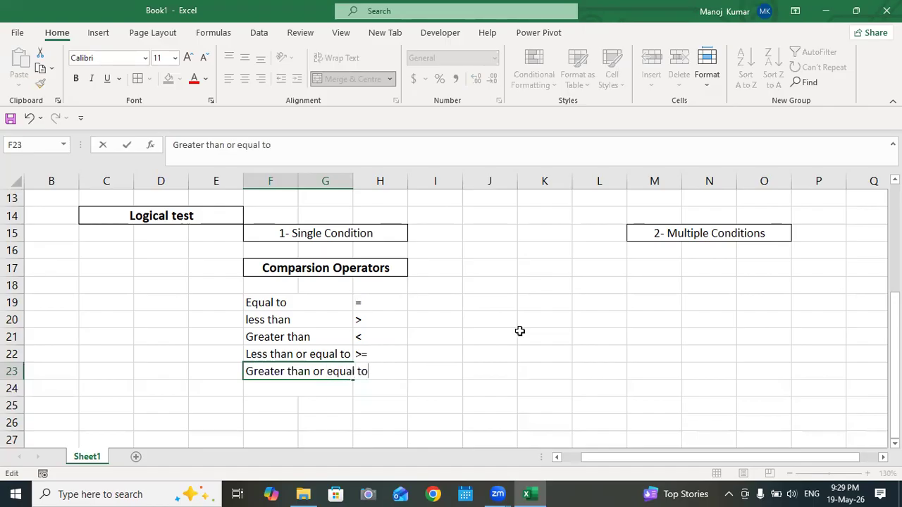
click(637, 324)
click(346, 179)
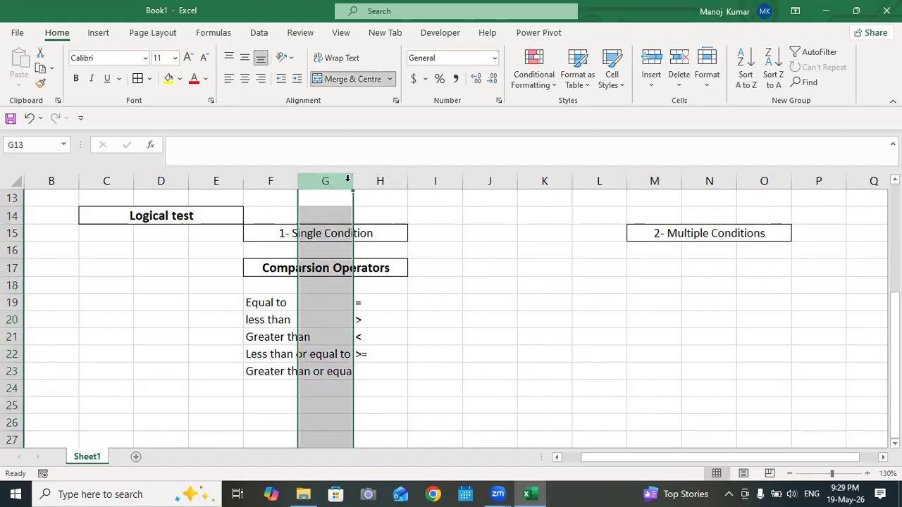
drag(352, 180, 386, 181)
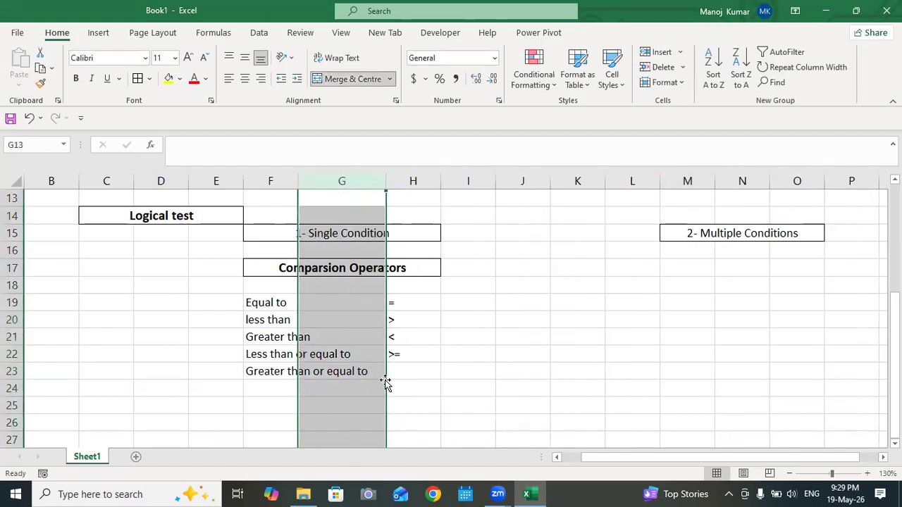
Step: Enter the operator "<=" in H23 and add borders to all cells of the operator list F19:H23
click(393, 372)
text(<=)
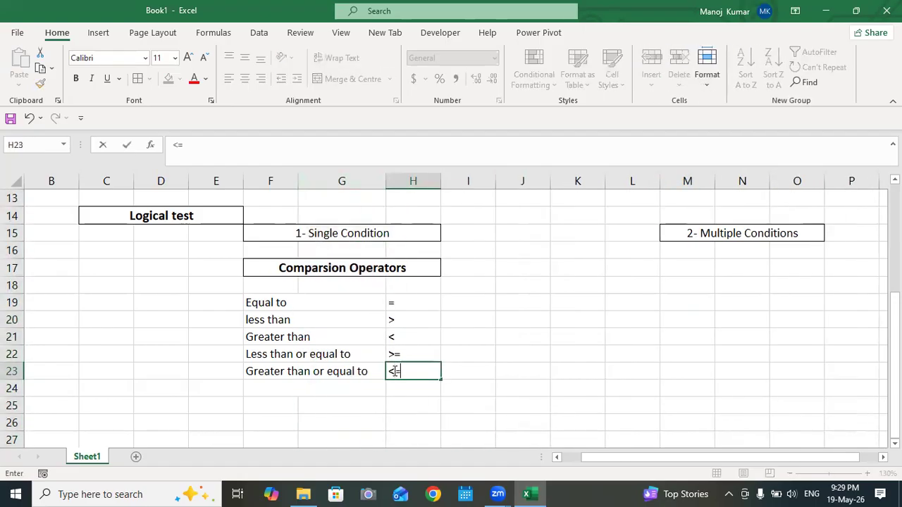
click(635, 370)
drag(277, 301, 413, 372)
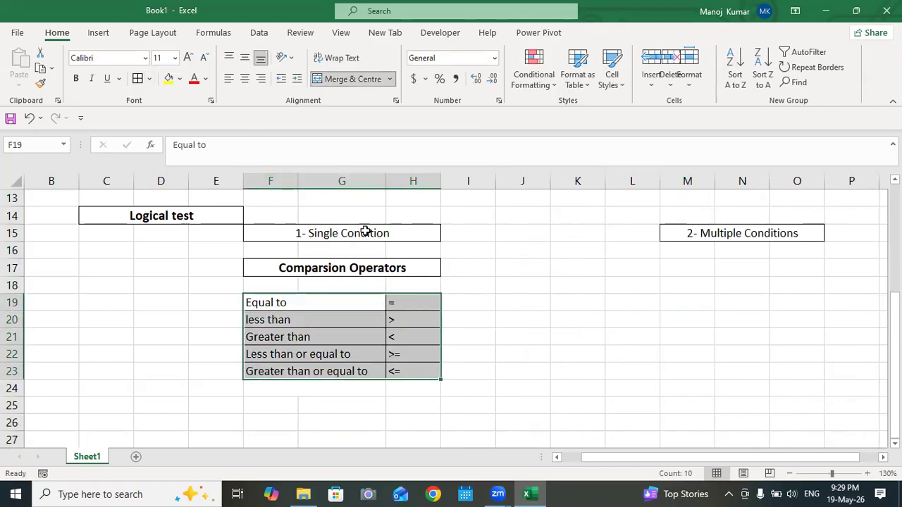
Step: Enter the heading "Student" in D27 and fill in the first four student names in D28:D31
scroll(448, 278, down, 3)
click(142, 236)
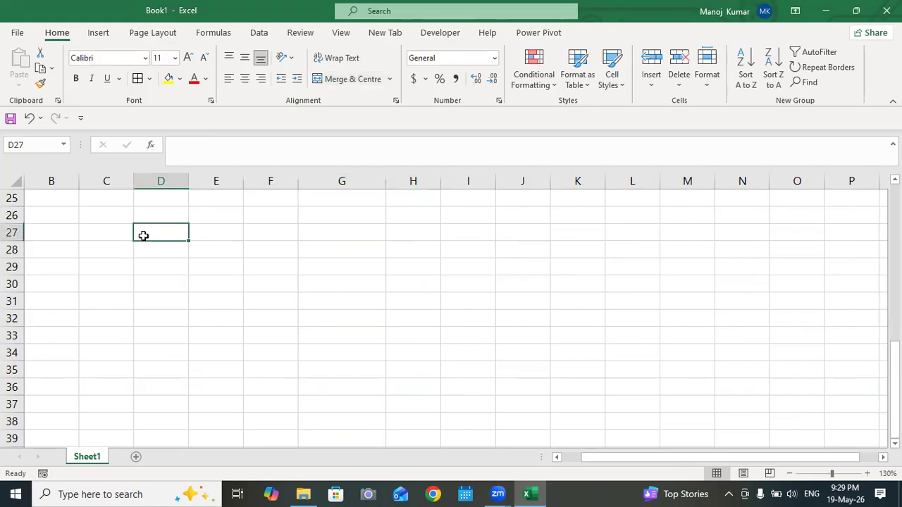
text(Student)
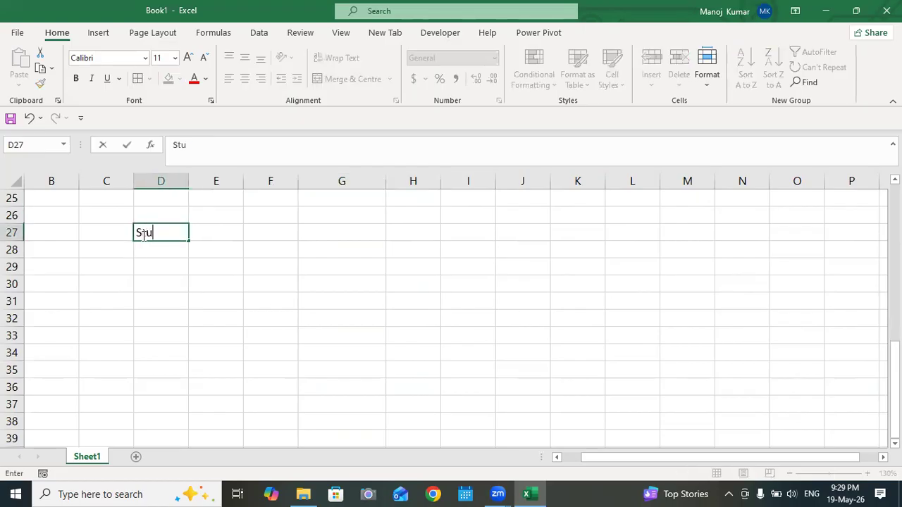
key(Return)
text(RAM)
key(Return)
text(SHYMA)
key(Return)
text(UMA)
key(Return)
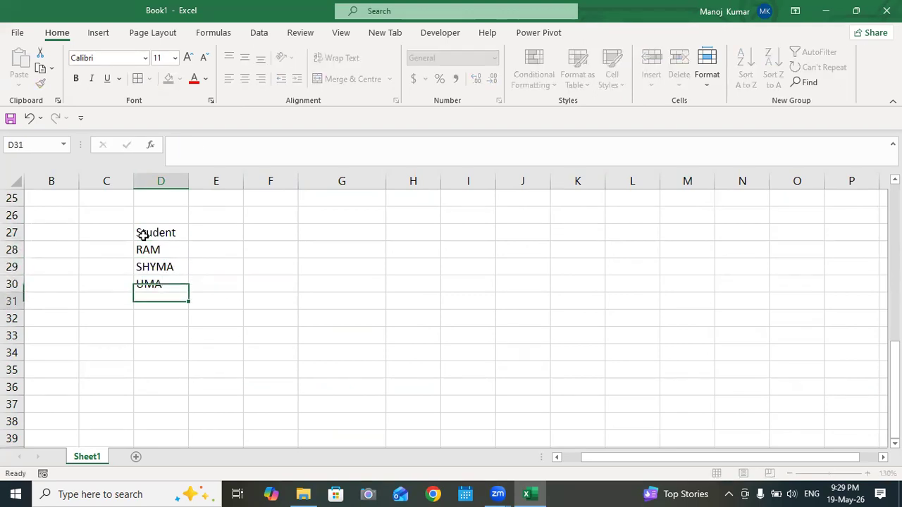
text(PARMOD)
key(Return)
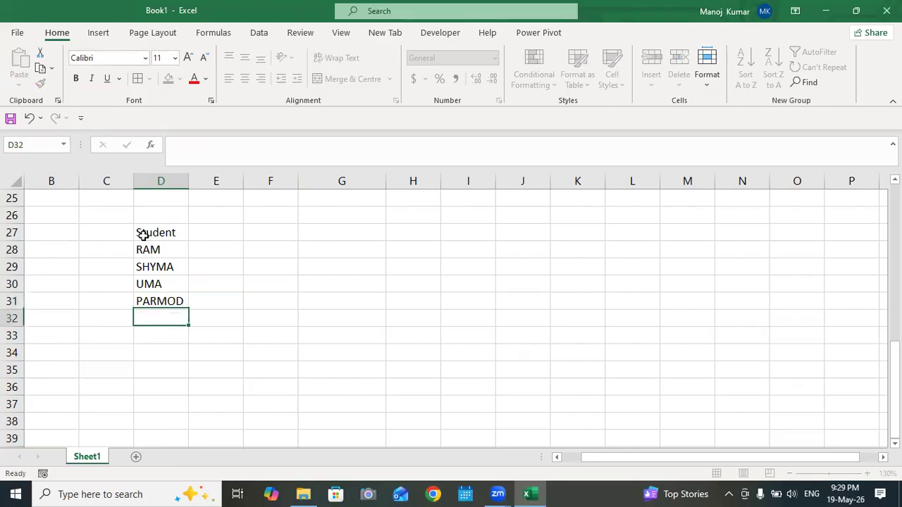
Step: Complete the student list with three more student names in D32:D34
text(SEET)
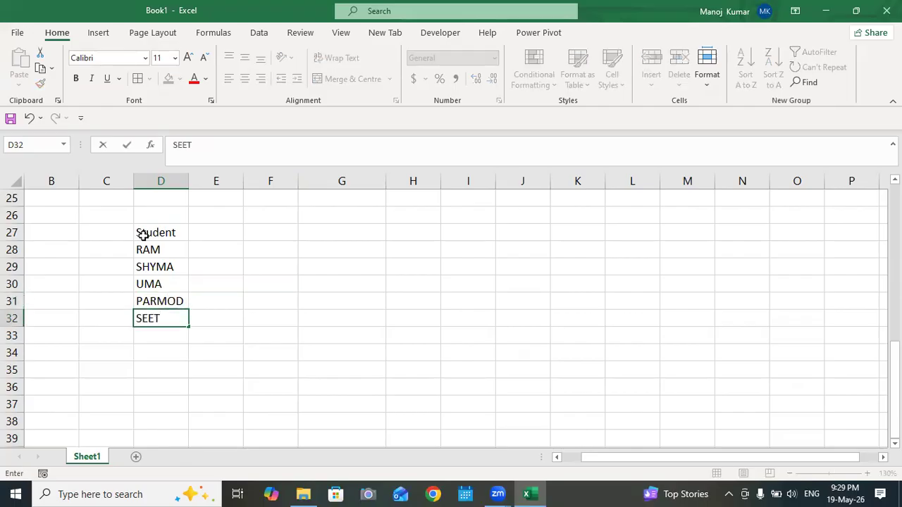
text(A GE)
text(E)
key(BackSpace)
key(BackSpace)
key(BackSpace)
key(BackSpace)
key(Return)
text(GEE)
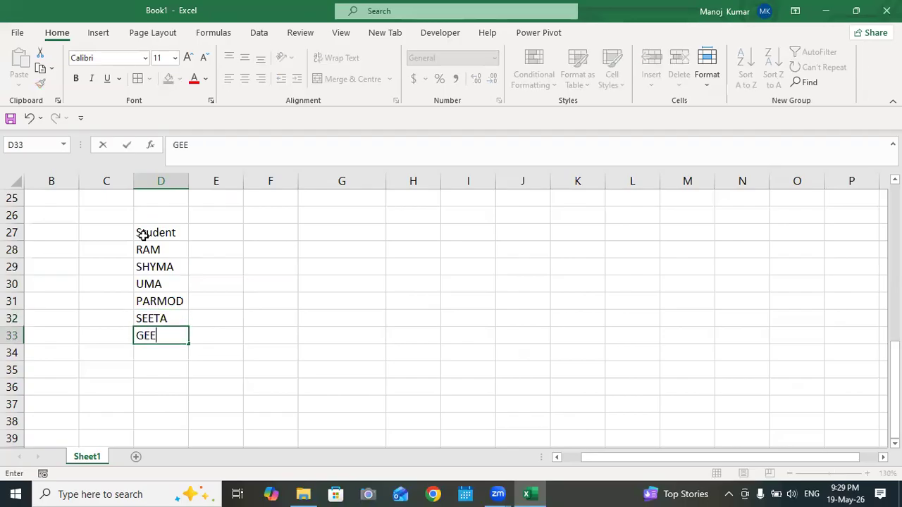
text(TA)
key(Return)
text(SONIYA)
click(413, 284)
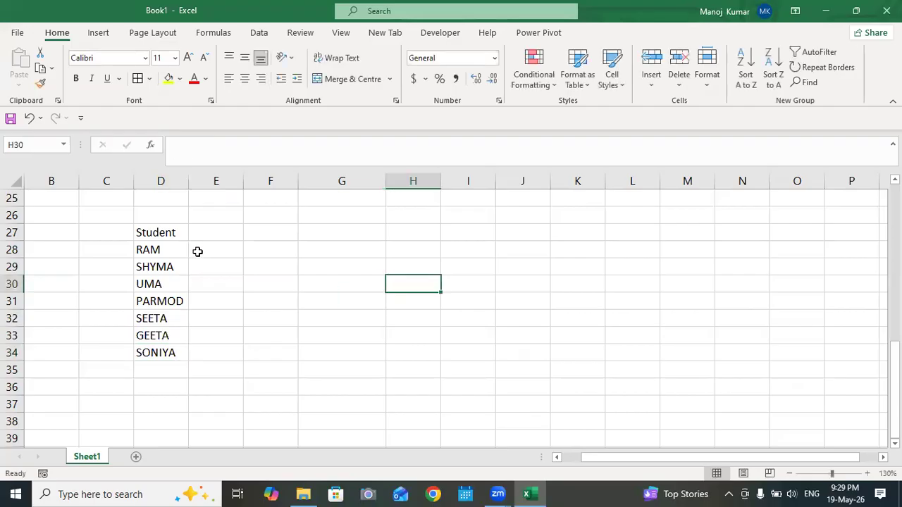
Step: Enter the heading "Marks" in E27, next to the "Student" heading
click(215, 235)
text(mAK)
key(BackSpace)
key(BackSpace)
key(BackSpace)
text(Mark)
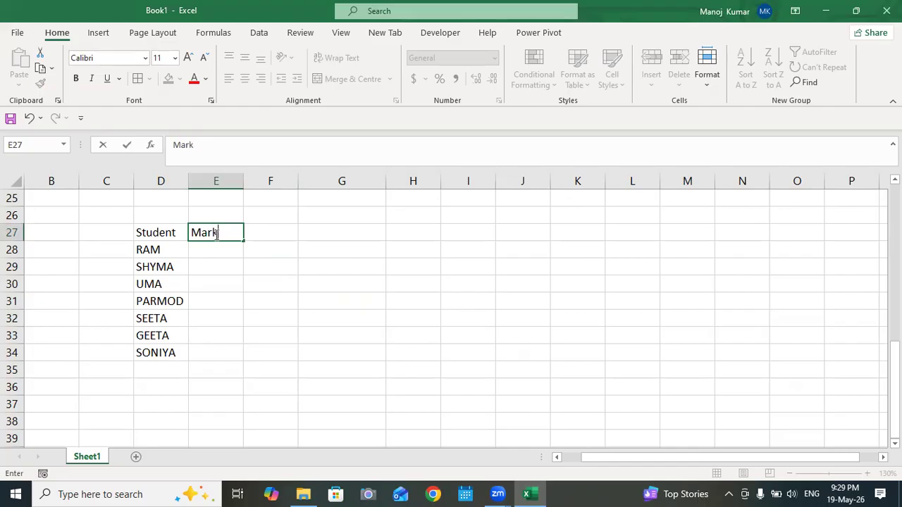
text(s)
Step: Enter the first four students' marks in E28:E31: 23, 10, 23 and 19
click(210, 251)
text(23)
key(Return)
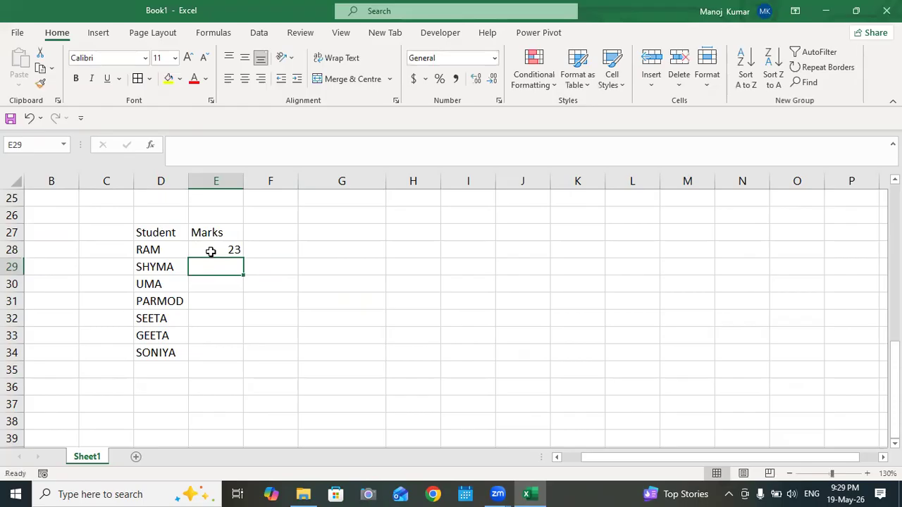
text(10)
key(Return)
text(23)
key(Return)
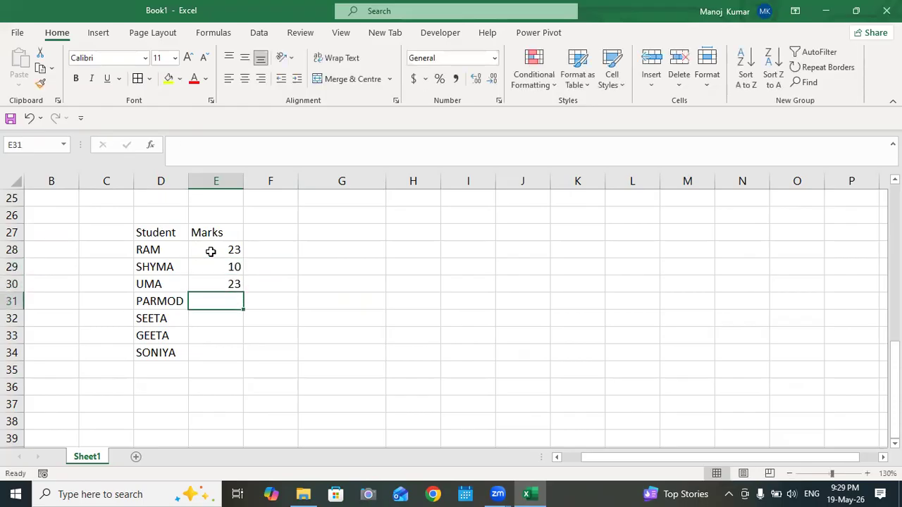
text(19)
key(Return)
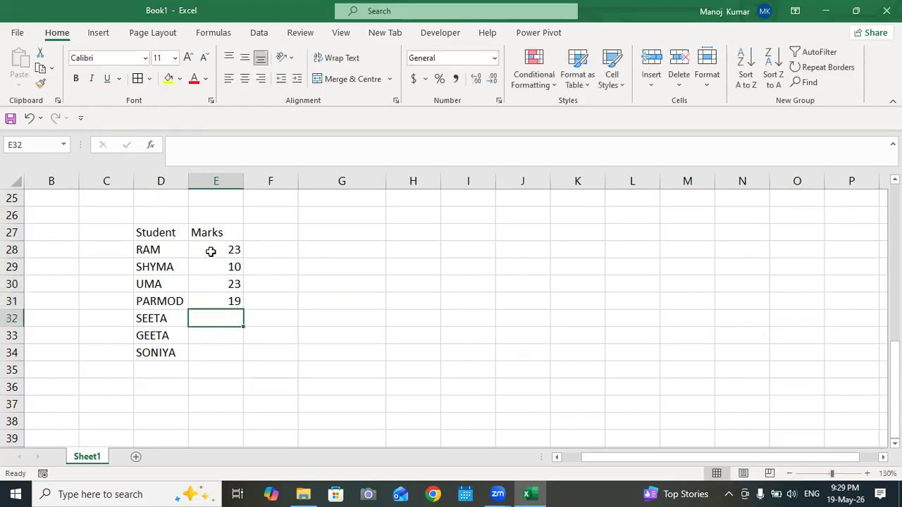
Step: Enter the marks of the last three students in E32:E34: 9, 20 and 10
text(9)
key(Return)
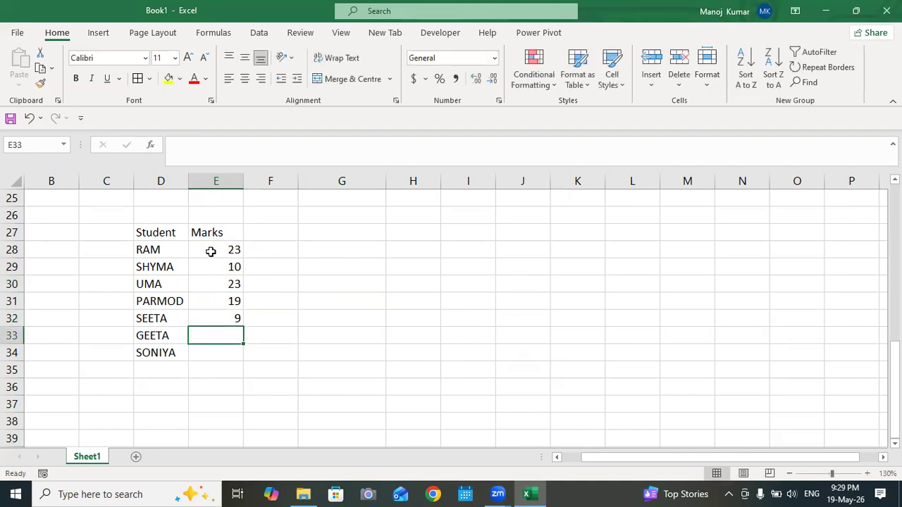
text(20)
key(Return)
text(1)
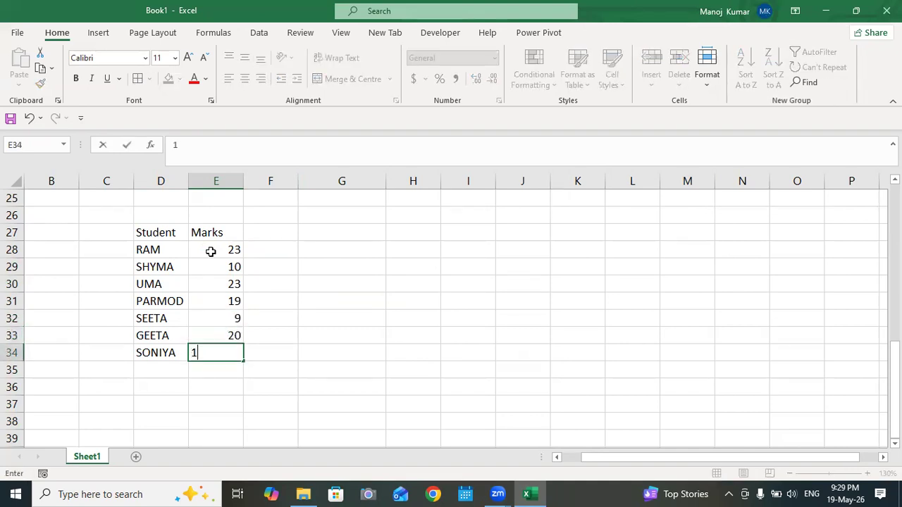
text(0)
key(Return)
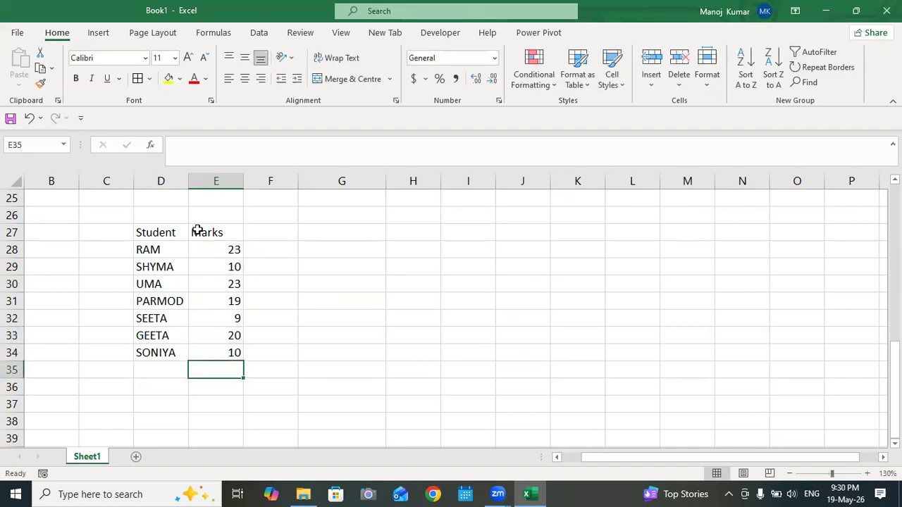
Step: Add borders to all cells of the student marks table D27:E34 and fill its headings D27:E27 yellow
drag(171, 236, 207, 351)
click(137, 78)
click(334, 250)
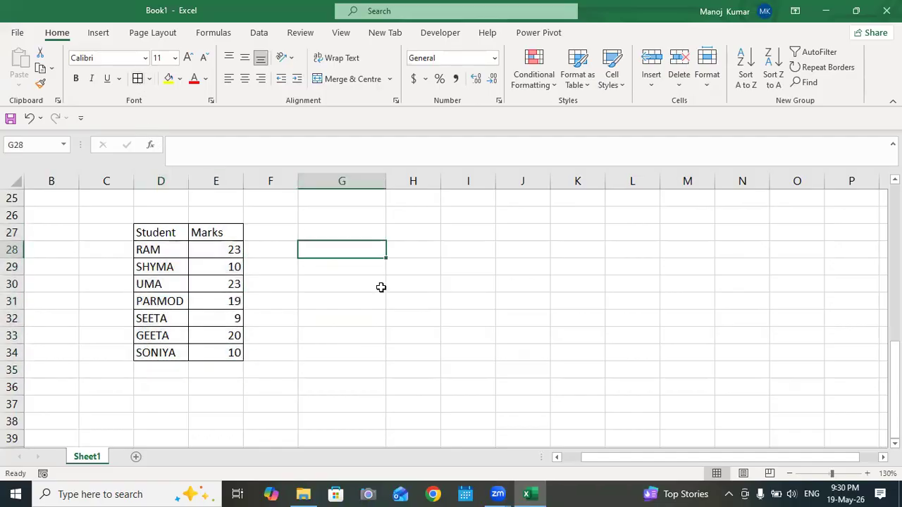
drag(151, 238, 195, 233)
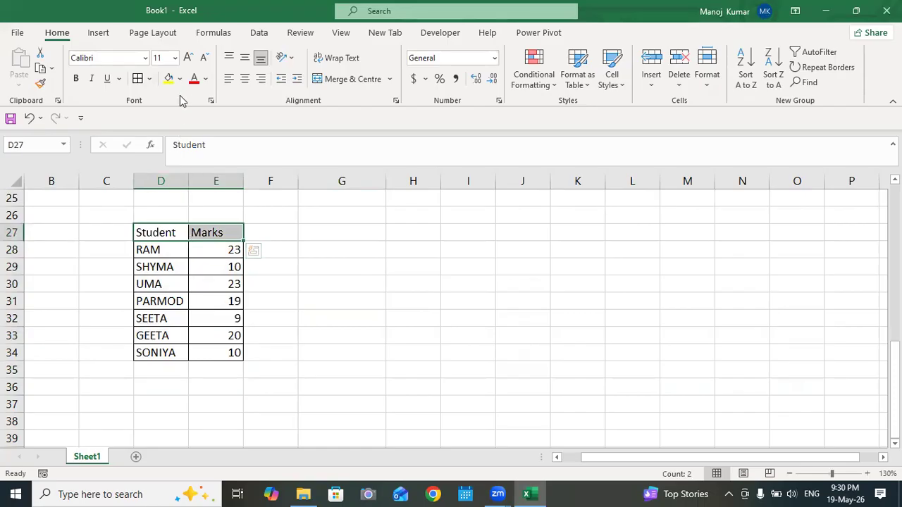
click(180, 79)
click(201, 202)
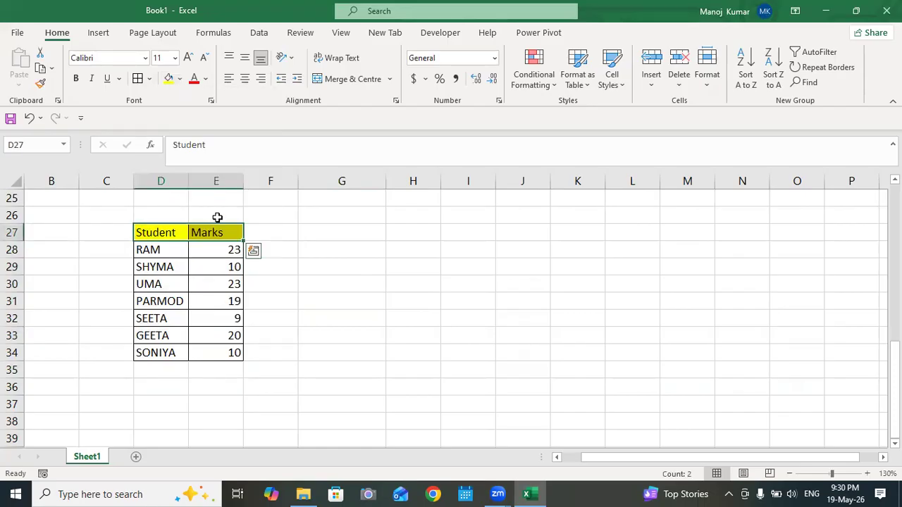
click(465, 267)
Step: Enter the condition "Marks>12" in I27 and widen column I slightly so the text fits
click(479, 236)
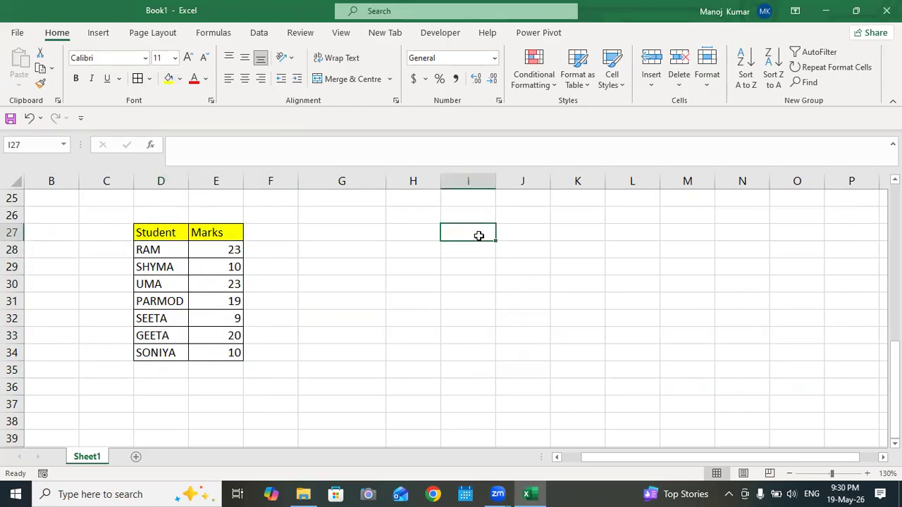
text(Marks>12)
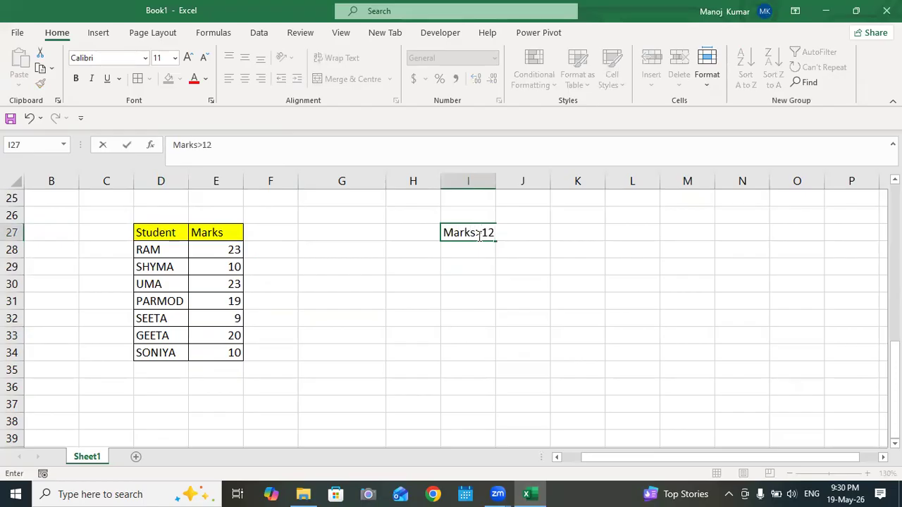
click(627, 245)
drag(496, 181, 507, 181)
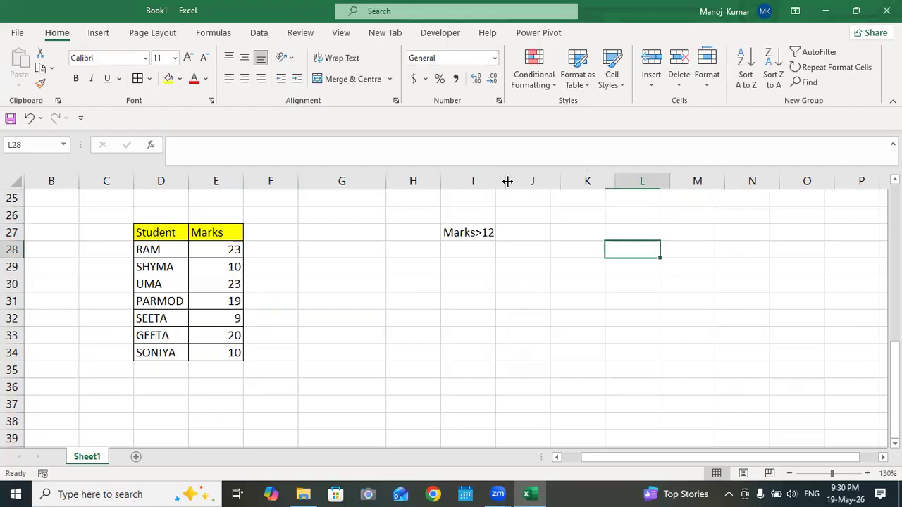
Step: Make the "Marks>12" condition in I27 bold and put a border around the cell
click(486, 232)
click(76, 83)
click(587, 280)
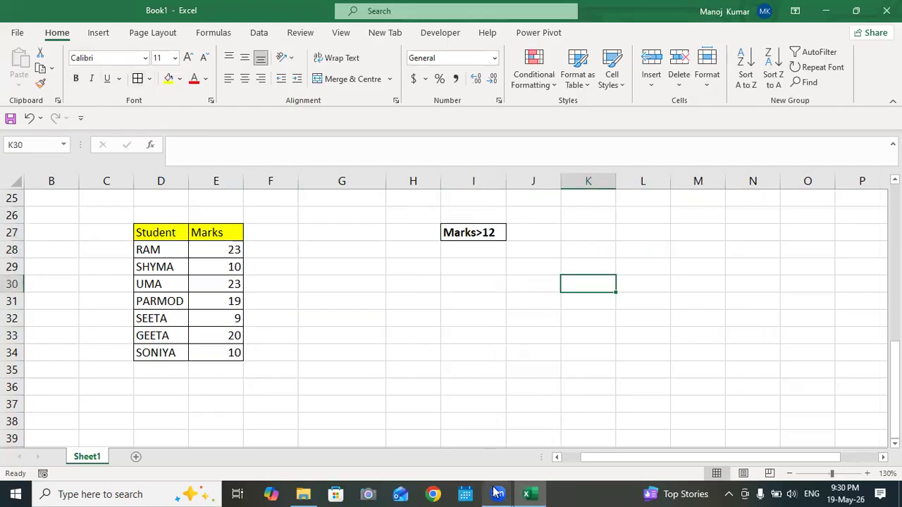
mouse_move(497, 493)
click(379, 440)
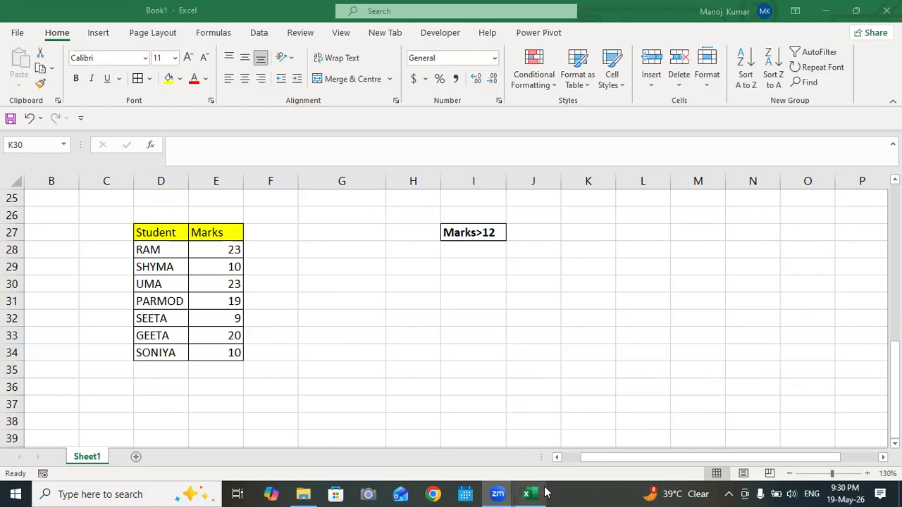
mouse_move(534, 493)
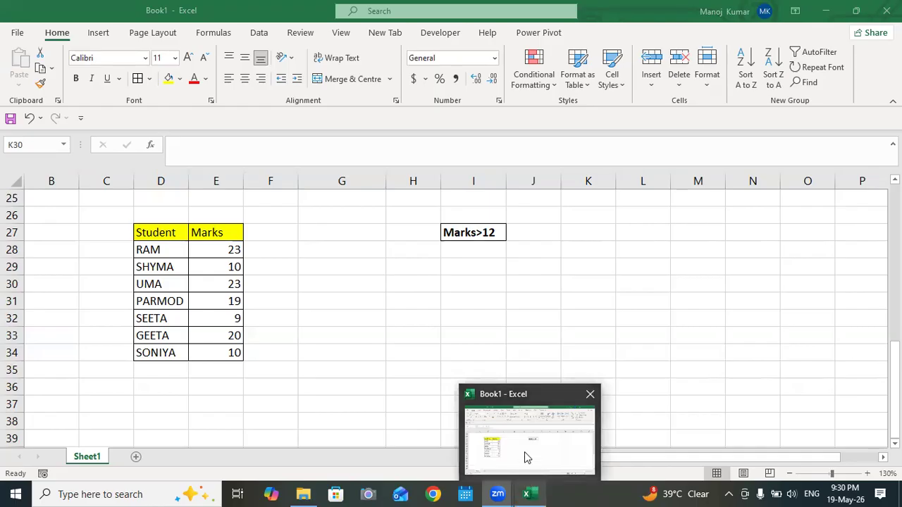
click(524, 457)
Step: Review the "Logical Functions" title and the "Decision Making" and "Logical test" headings in the upper rows of the sheet
scroll(574, 318, up, 8)
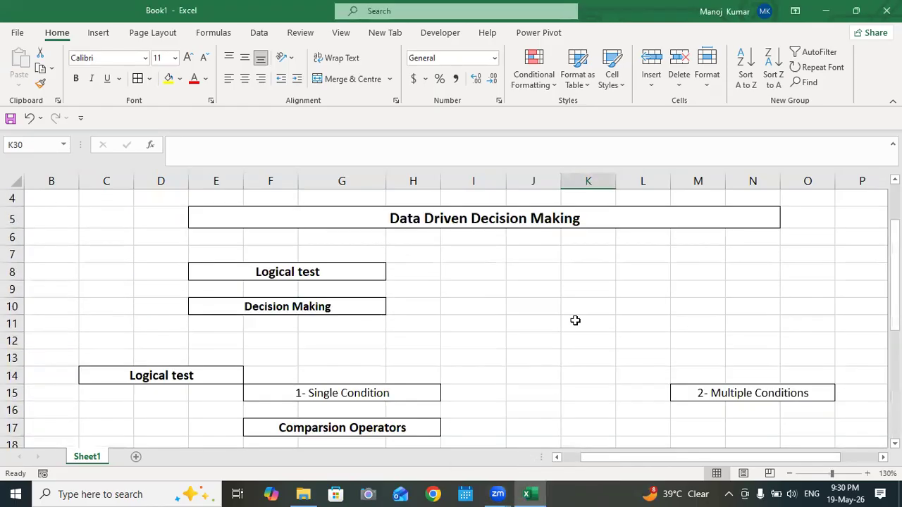
click(448, 210)
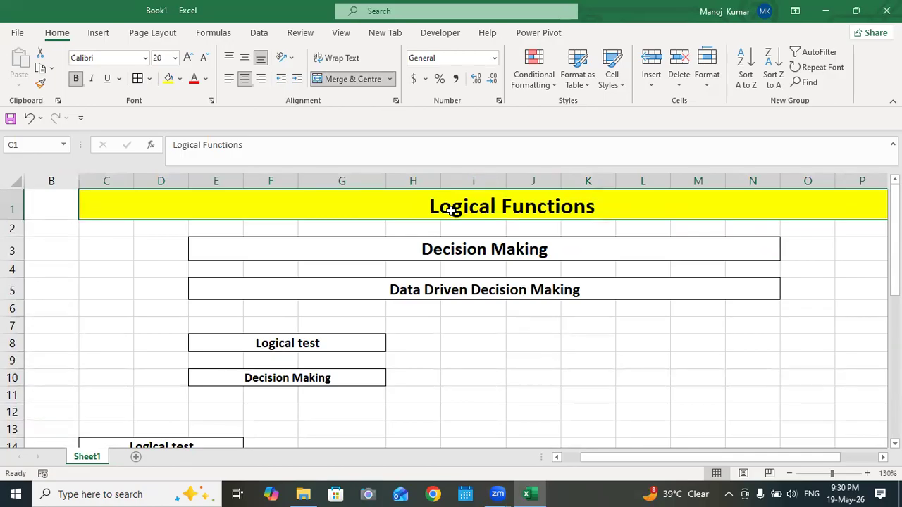
click(454, 250)
click(472, 208)
click(454, 249)
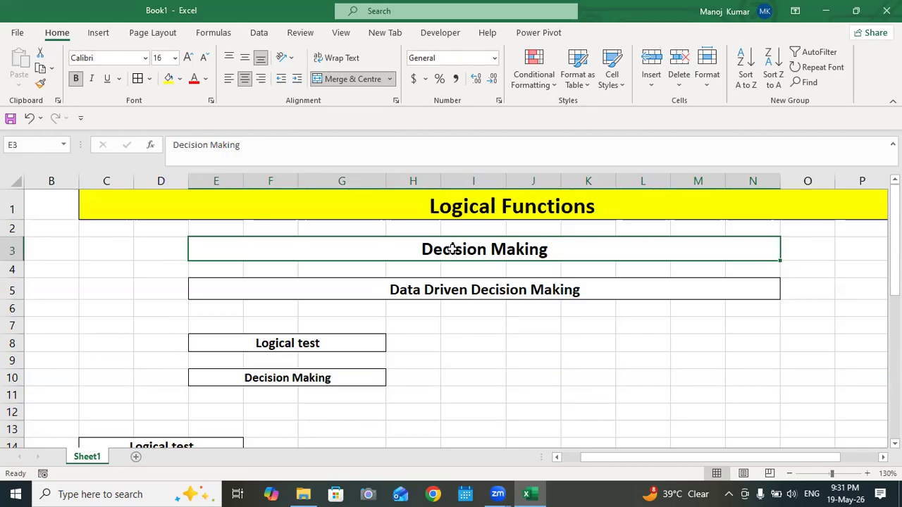
click(476, 202)
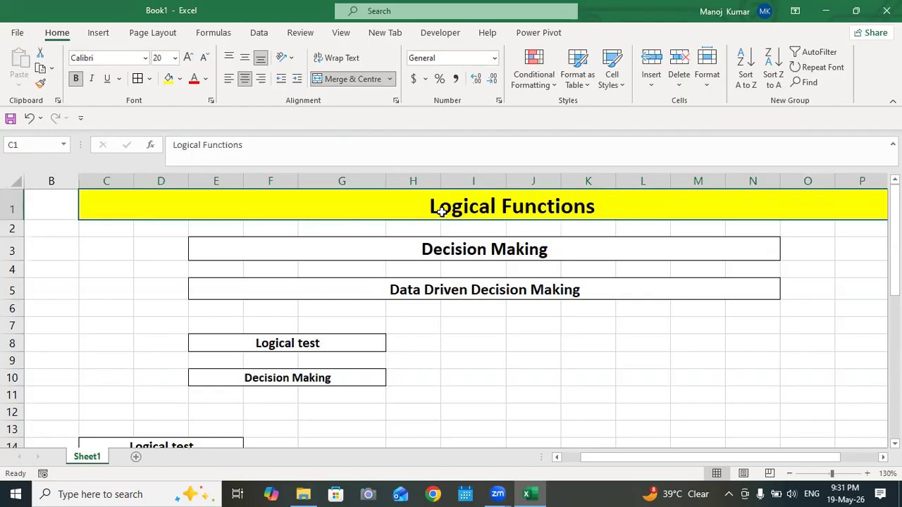
scroll(441, 211, down, 2)
scroll(376, 251, up, 2)
scroll(511, 204, down, 2)
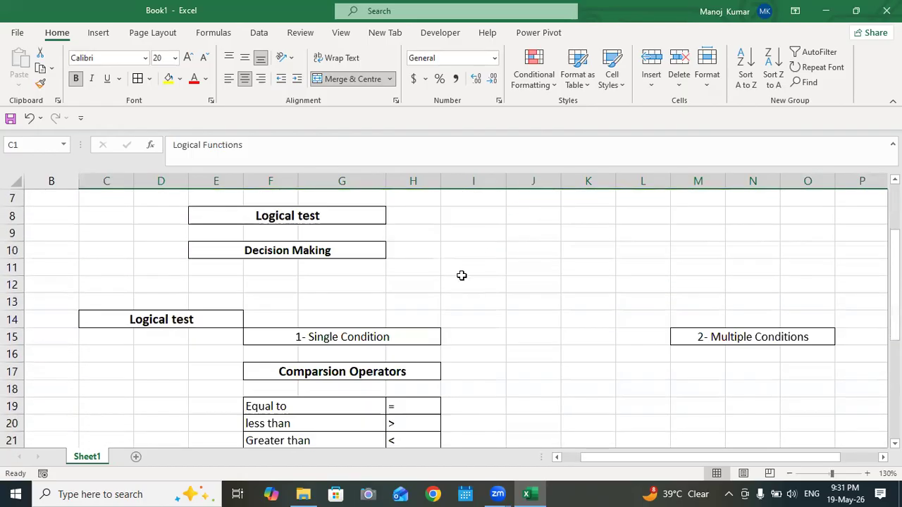
click(314, 215)
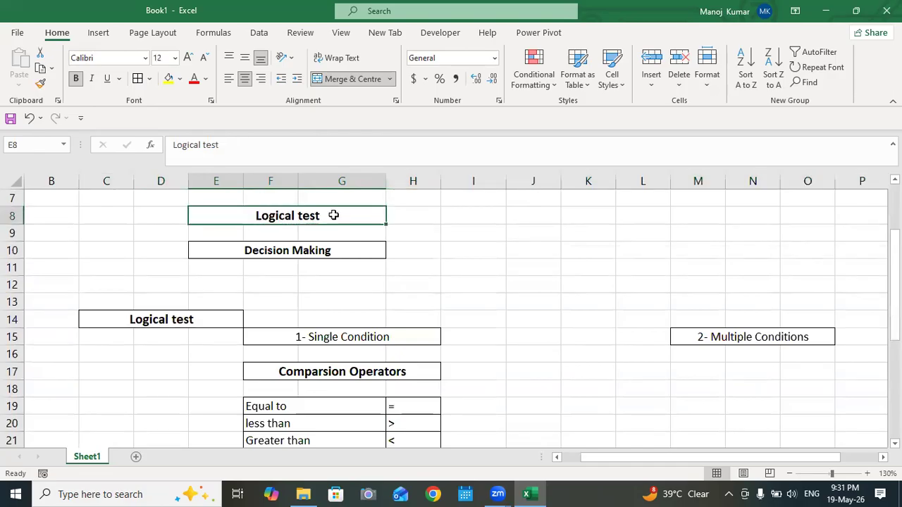
Step: Move the "Decision Making" box from row 10 to E11 and enter TRUE in H9 beside the "Logical test" box
click(272, 246)
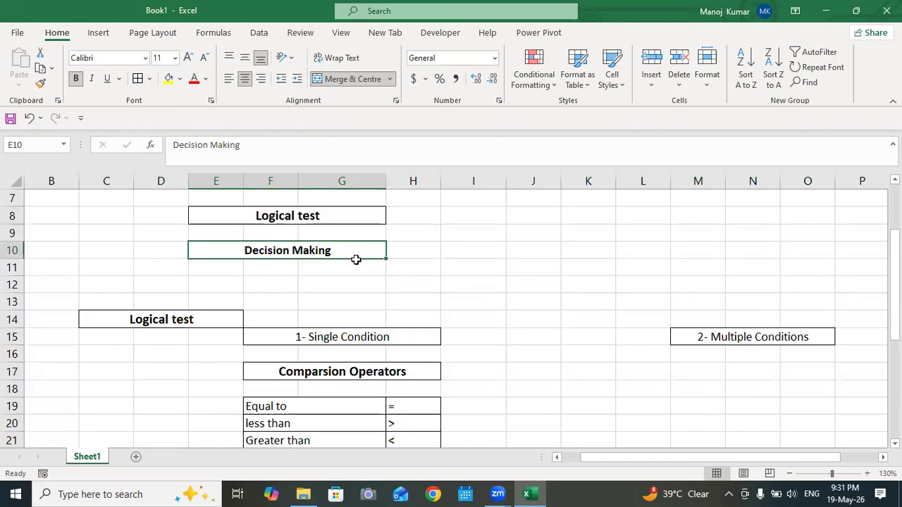
drag(356, 259, 357, 273)
click(422, 221)
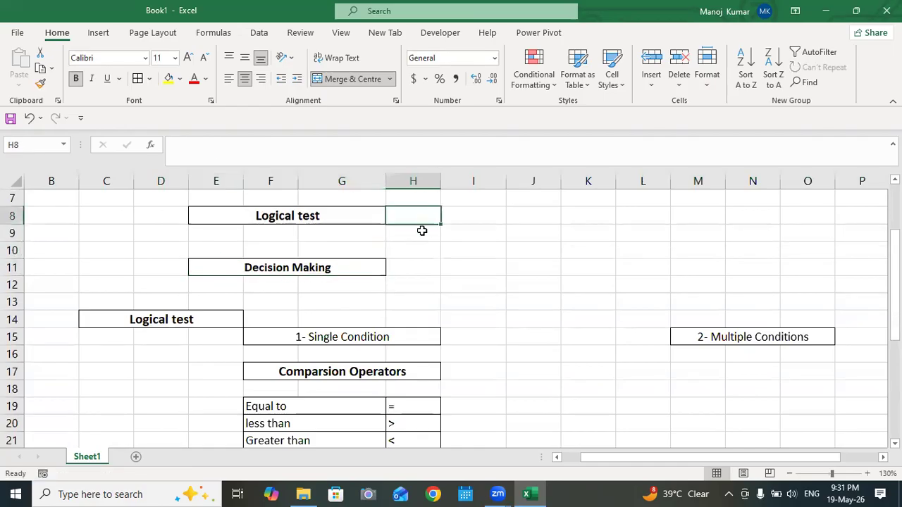
click(414, 235)
text(T)
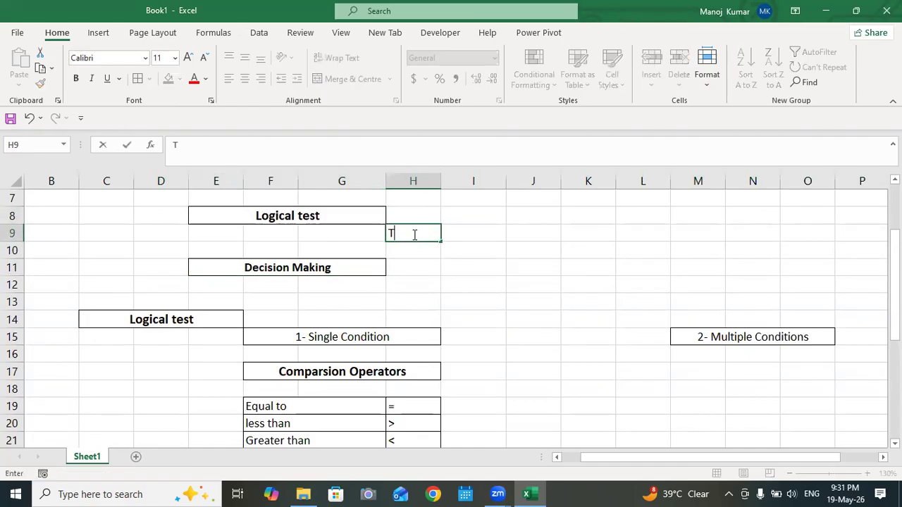
text(rue)
key(Return)
Step: Enter "False" in H10, below the TRUE entry
text(false)
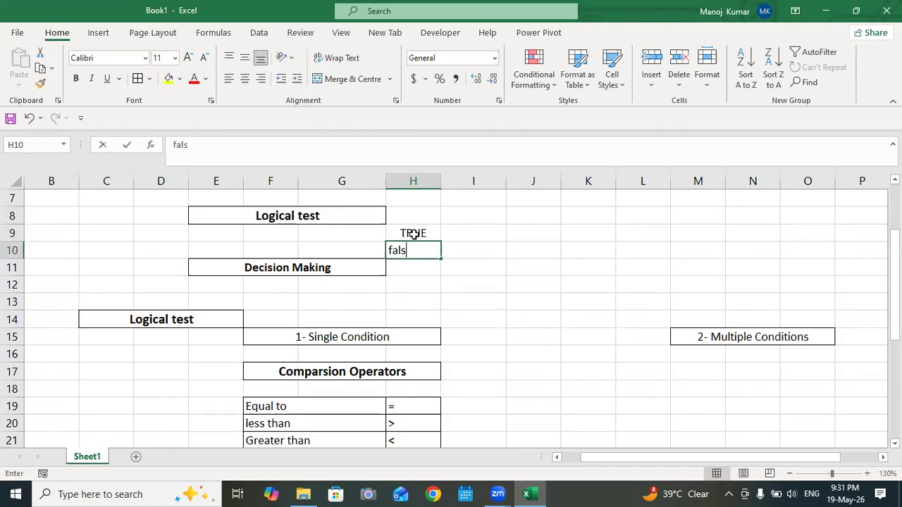
key(BackSpace)
key(BackSpace)
key(BackSpace)
key(BackSpace)
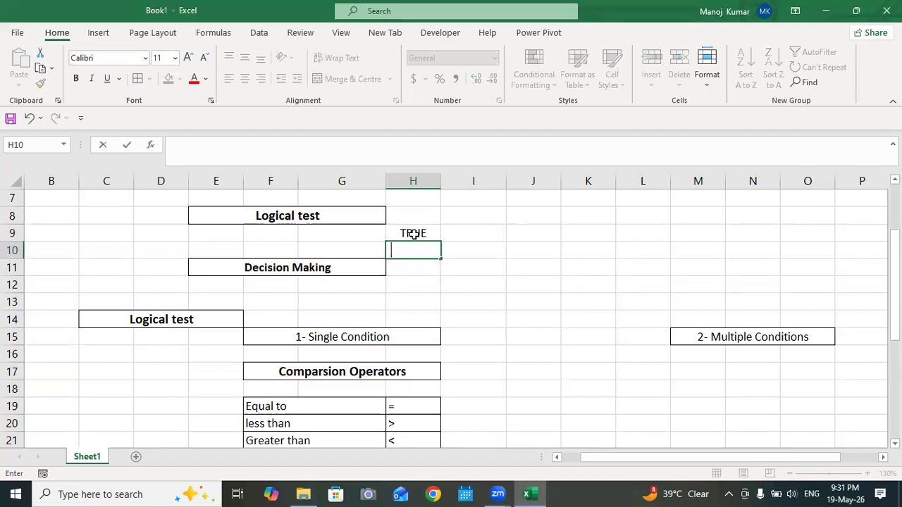
text(ALSE)
key(BackSpace)
key(BackSpace)
key(BackSpace)
key(BackSpace)
key(BackSpace)
click(584, 280)
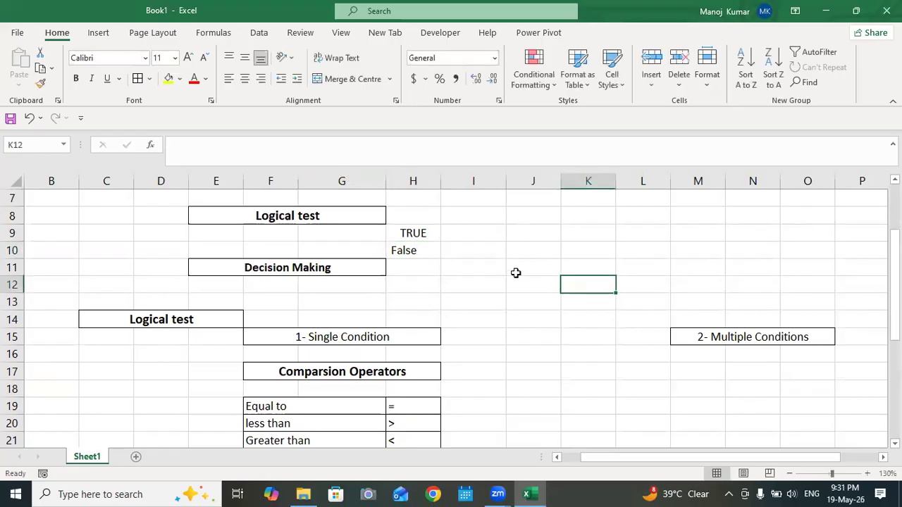
Step: Replace the entry in H10 with "FALSE" in capital letters
drag(418, 233, 416, 252)
click(419, 251)
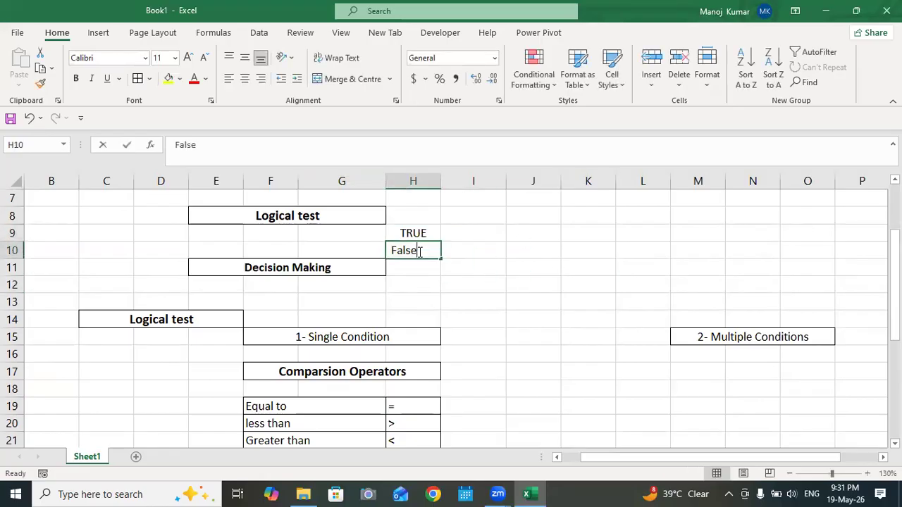
click(409, 264)
click(420, 249)
double_click(420, 250)
key(BackSpace)
key(BackSpace)
key(BackSpace)
key(BackSpace)
key(BackSpace)
text(FALSE)
click(600, 346)
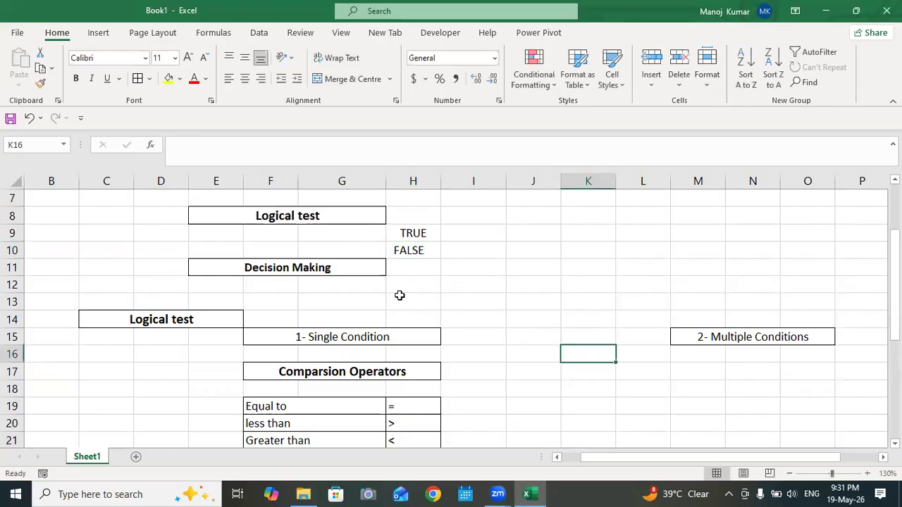
Step: Add borders to the TRUE and FALSE cells H9:H10
drag(411, 232, 409, 252)
click(137, 78)
drag(302, 216, 412, 250)
click(535, 264)
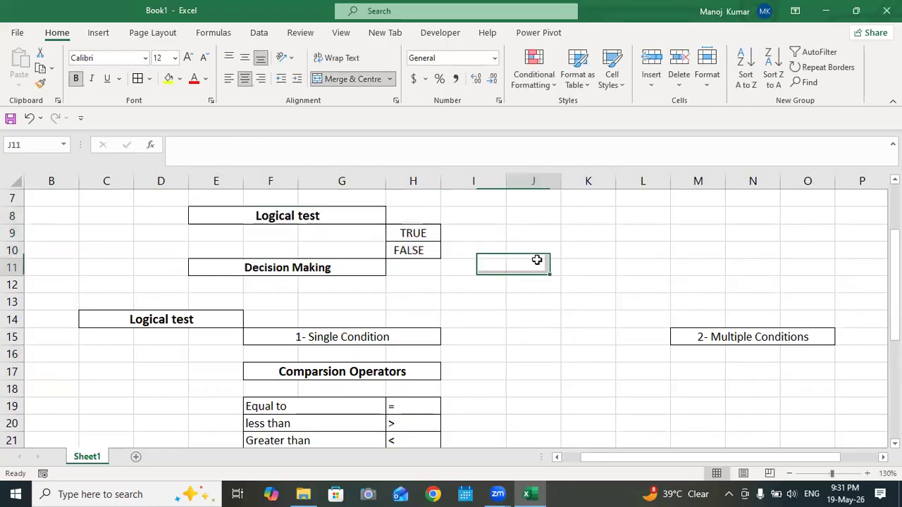
Step: Make the headings "1- Single Condition" in F15 and "2- Multiple Conditions" in M15 bold
scroll(535, 264, down, 2)
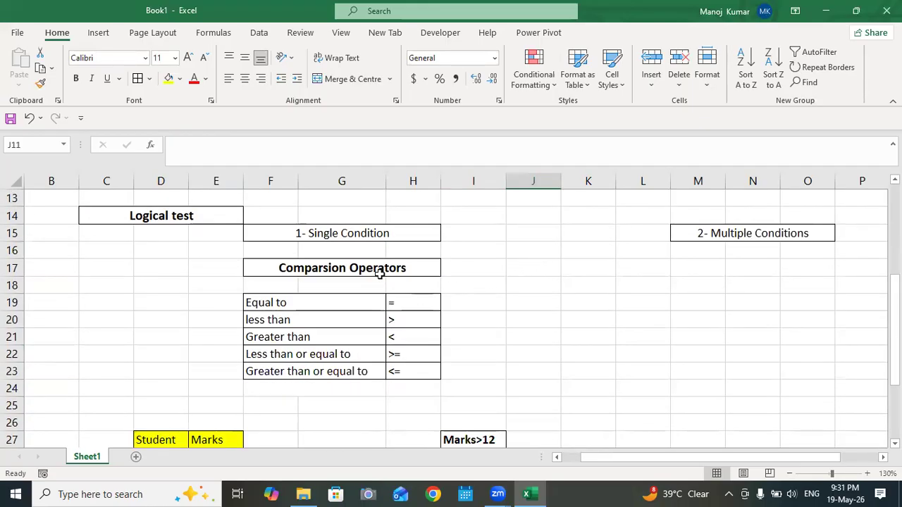
click(143, 219)
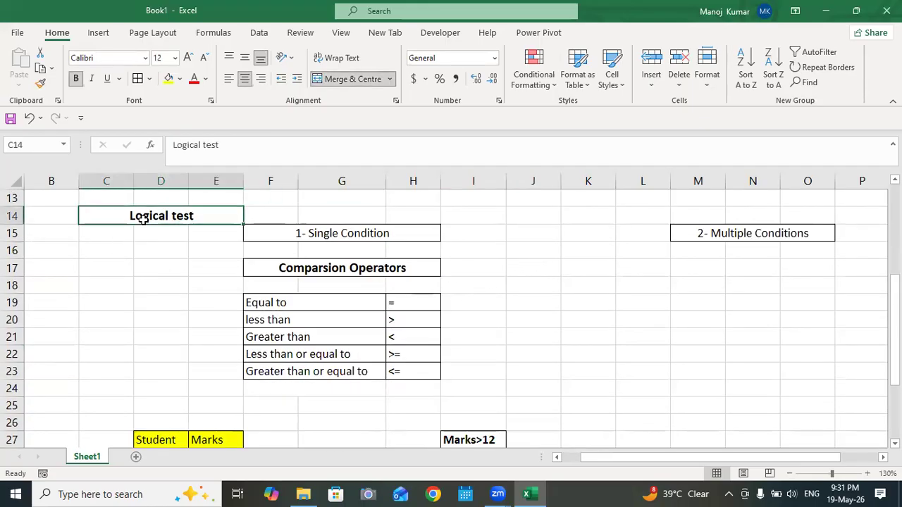
click(324, 233)
click(76, 78)
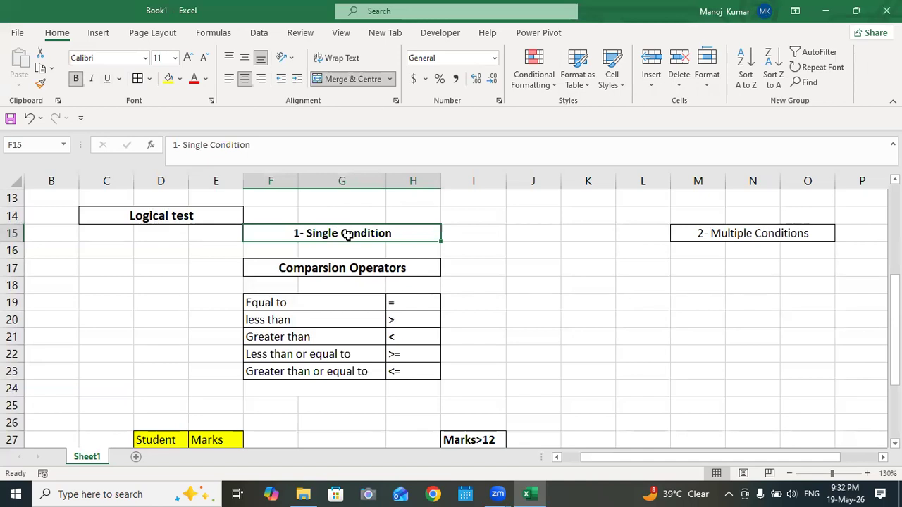
click(768, 235)
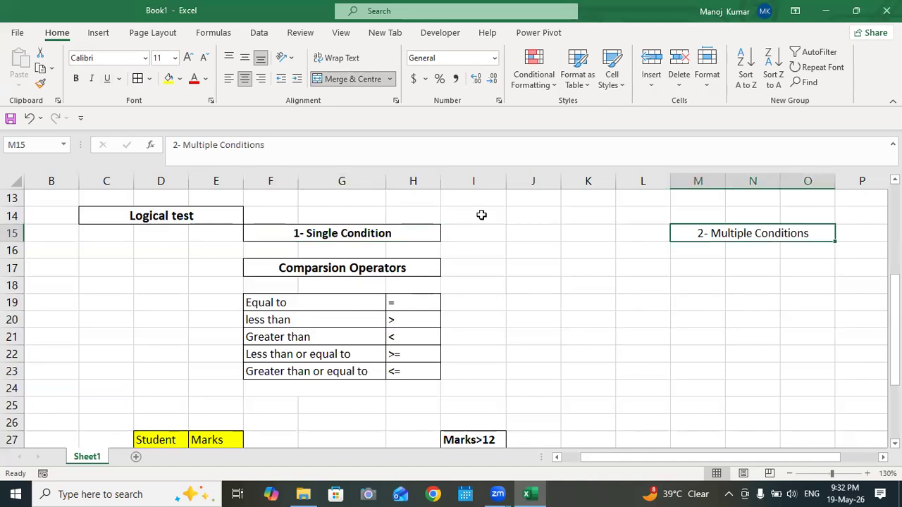
click(76, 82)
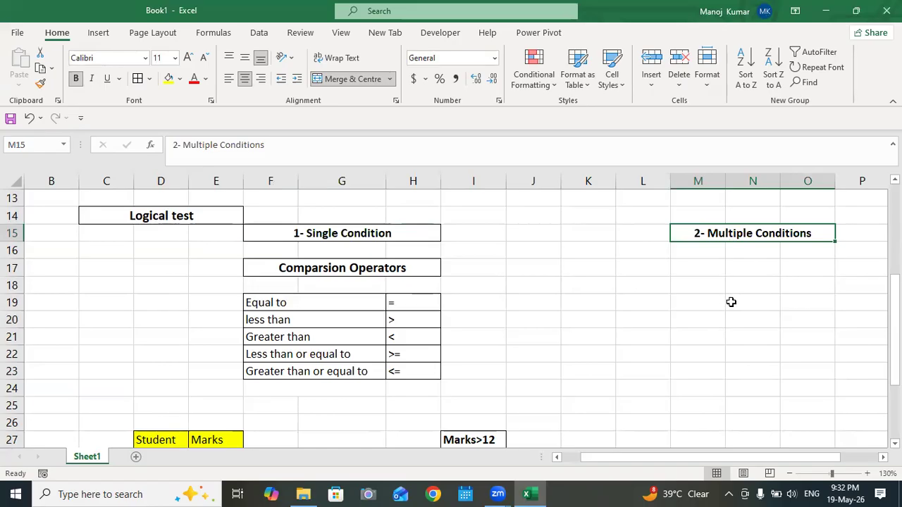
Step: Examine the comparison operators listed in F19:H23 under the single condition heading, from equal to through greater than or equal to
drag(299, 233, 390, 368)
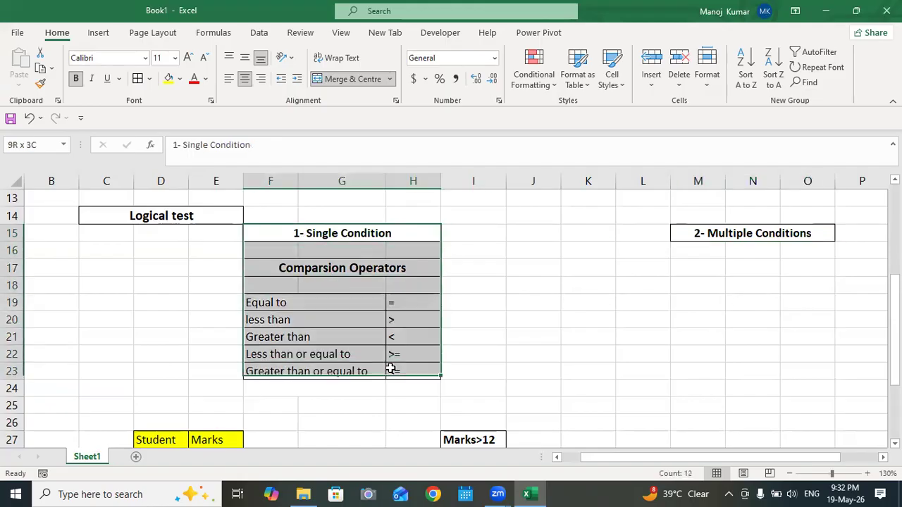
click(520, 352)
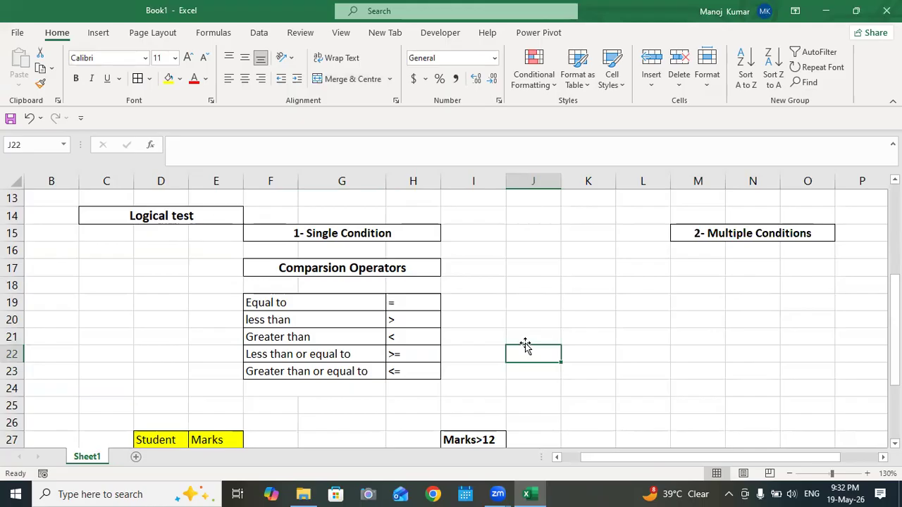
scroll(525, 345, down, 1)
drag(268, 252, 416, 322)
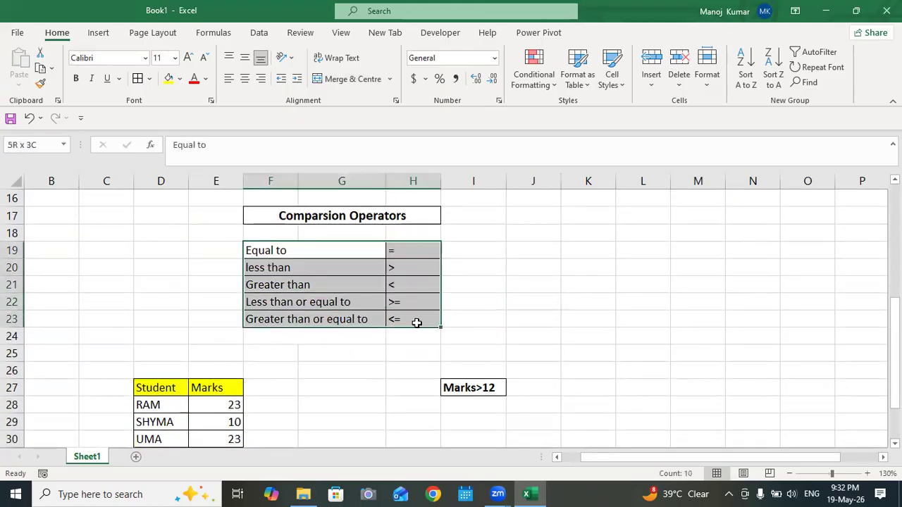
click(465, 314)
click(403, 252)
drag(403, 252, 404, 318)
click(394, 266)
click(397, 285)
click(407, 302)
click(408, 319)
drag(398, 252, 402, 319)
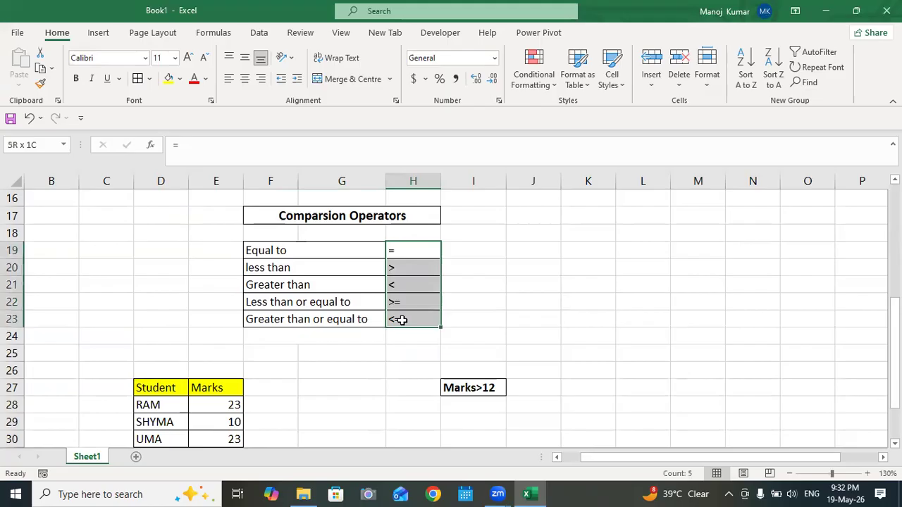
scroll(400, 305, up, 5)
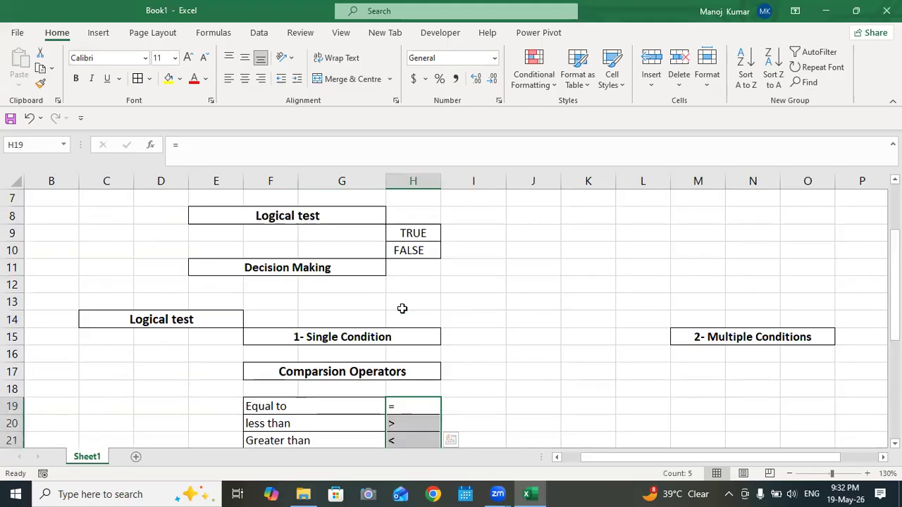
scroll(430, 303, down, 8)
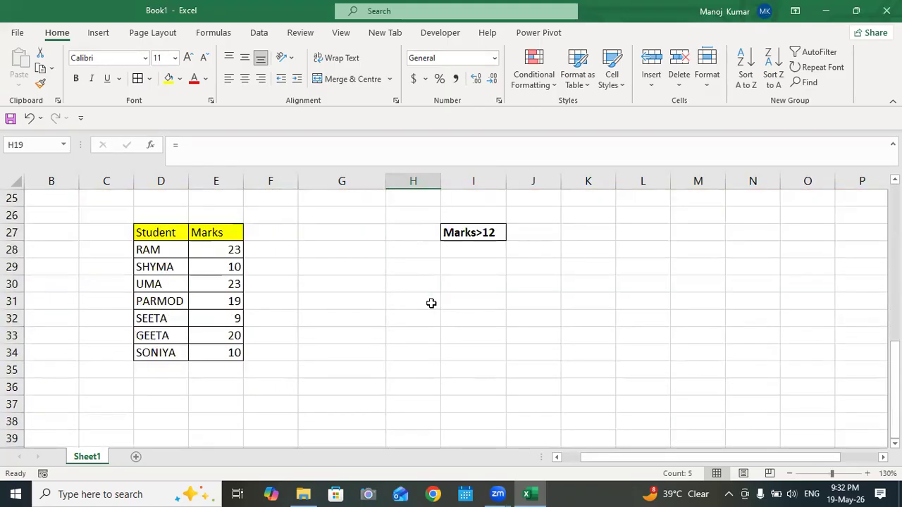
Step: Move the "Marks>12" condition from I27 to H26 and widen column H
click(337, 321)
click(156, 234)
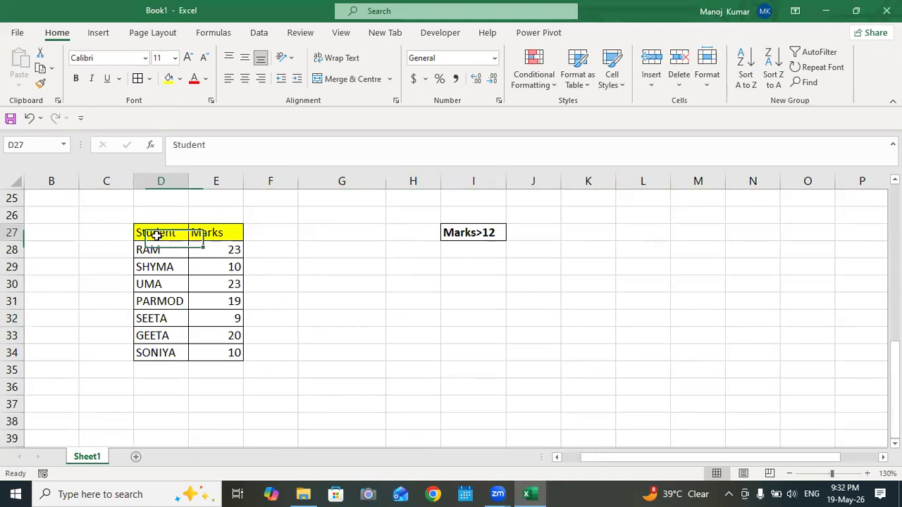
drag(216, 235, 217, 352)
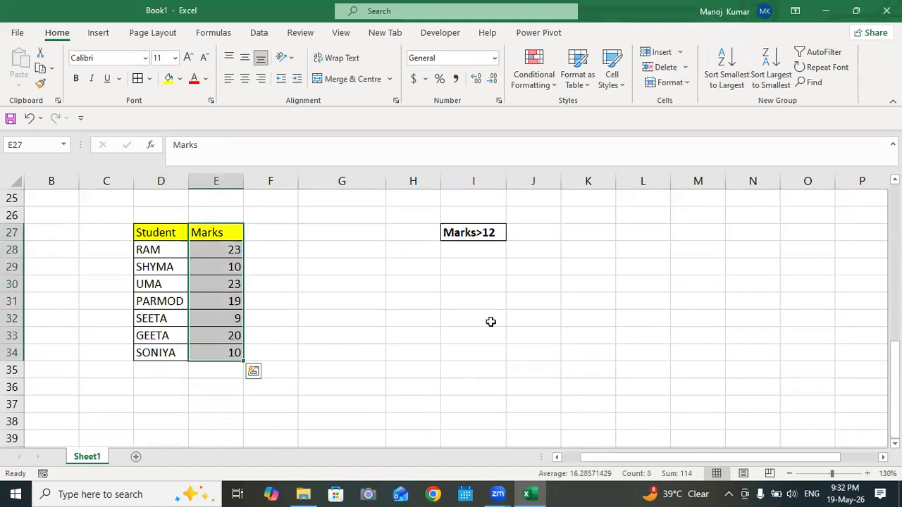
click(483, 231)
click(508, 232)
click(478, 232)
drag(482, 225, 479, 215)
click(474, 232)
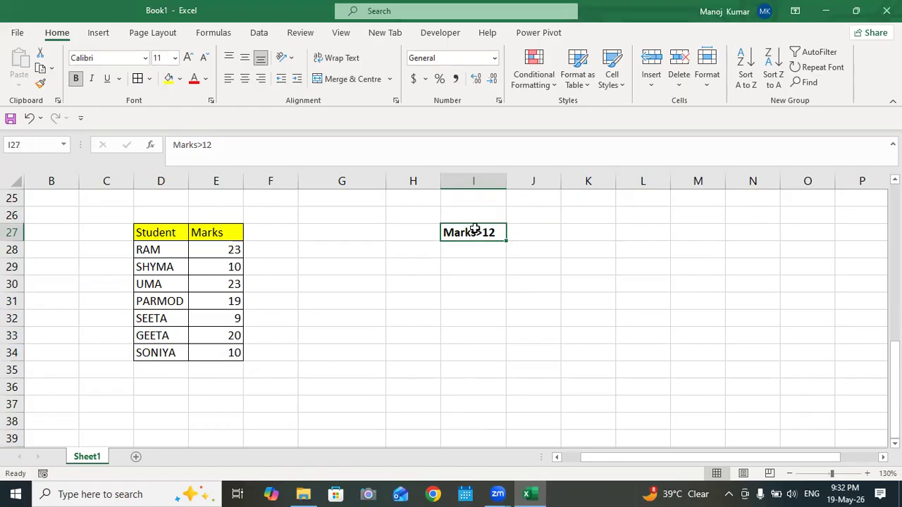
drag(476, 224, 326, 217)
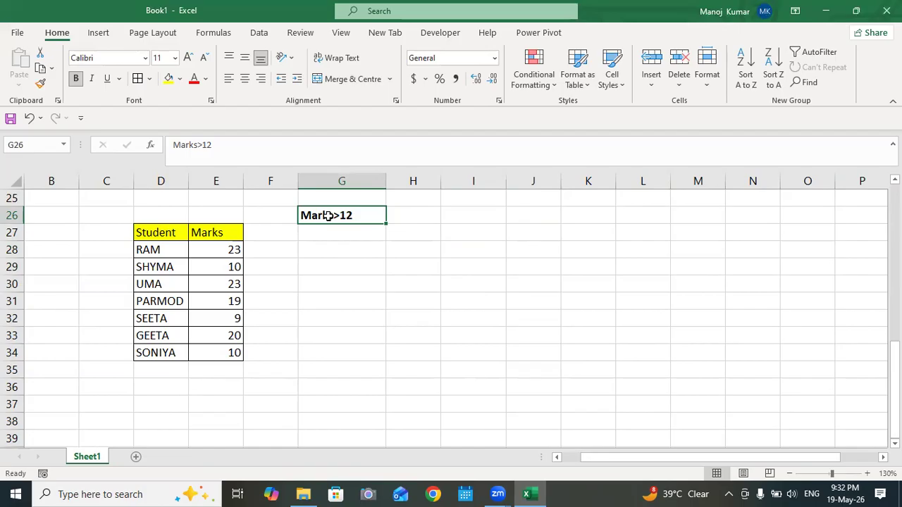
drag(386, 219, 403, 220)
click(443, 181)
drag(441, 180, 474, 179)
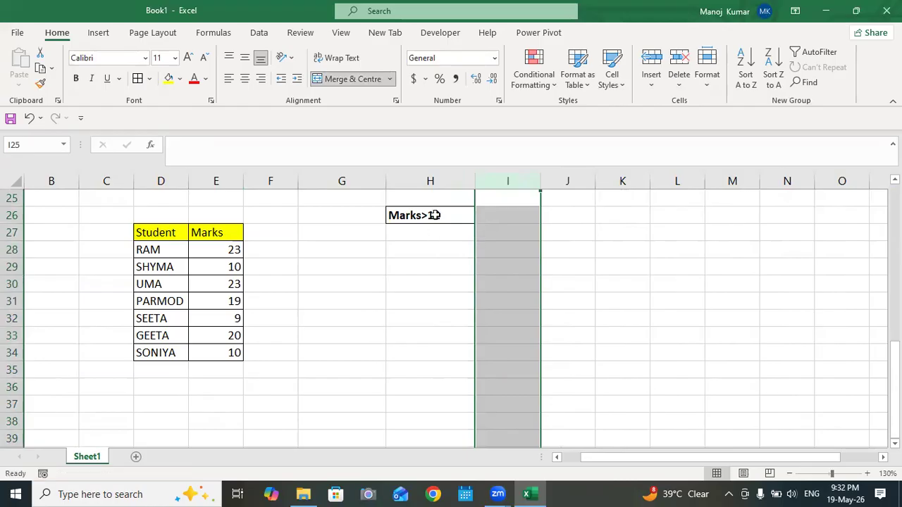
Step: Add the heading "Status" in F27 beside the Marks column of the student table
drag(152, 231, 219, 352)
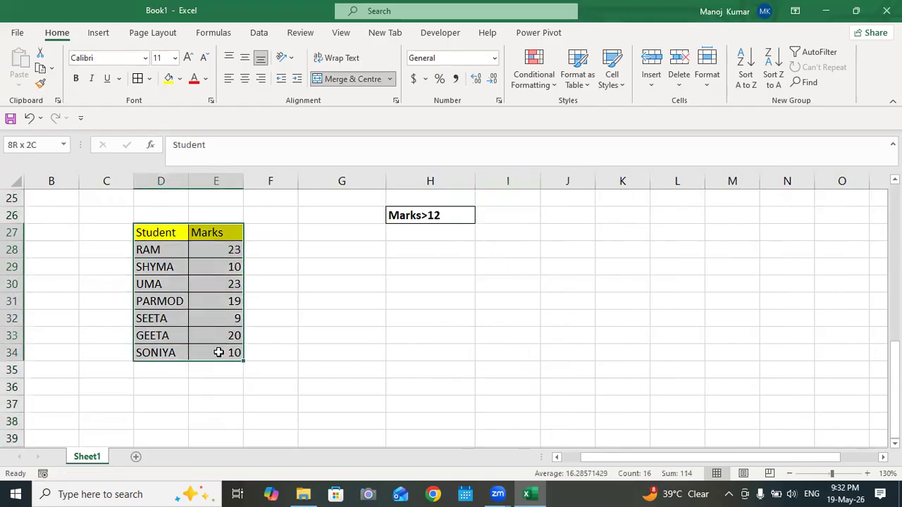
click(272, 225)
text(s)
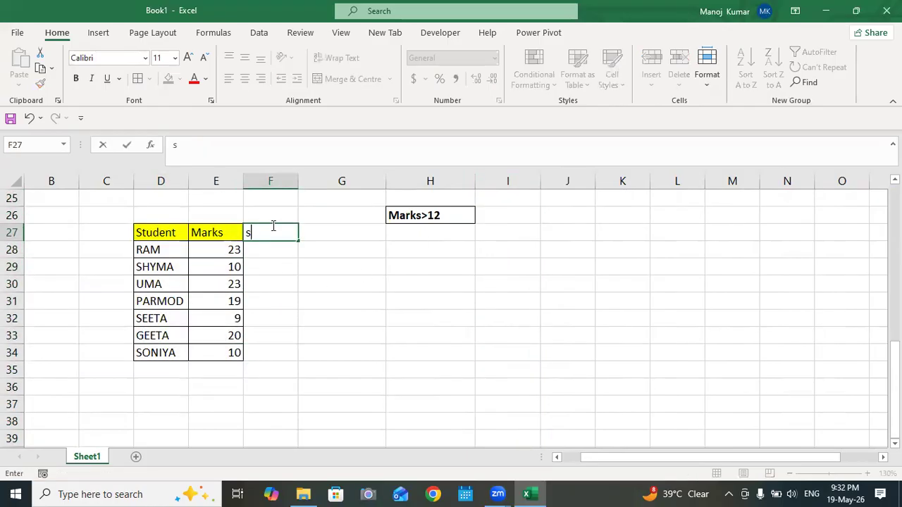
text(TATUS)
key(Return)
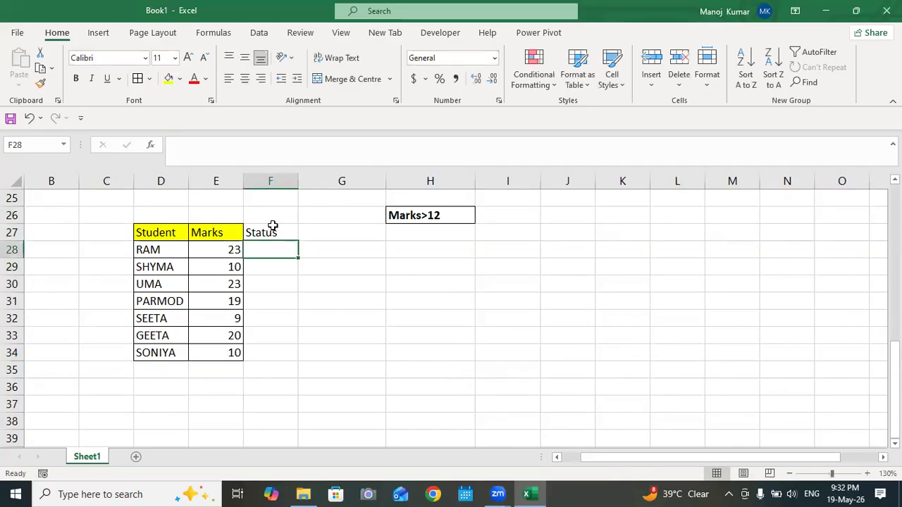
Step: Enter the formula =E28>12 in F28 to test the first student's marks
double_click(270, 250)
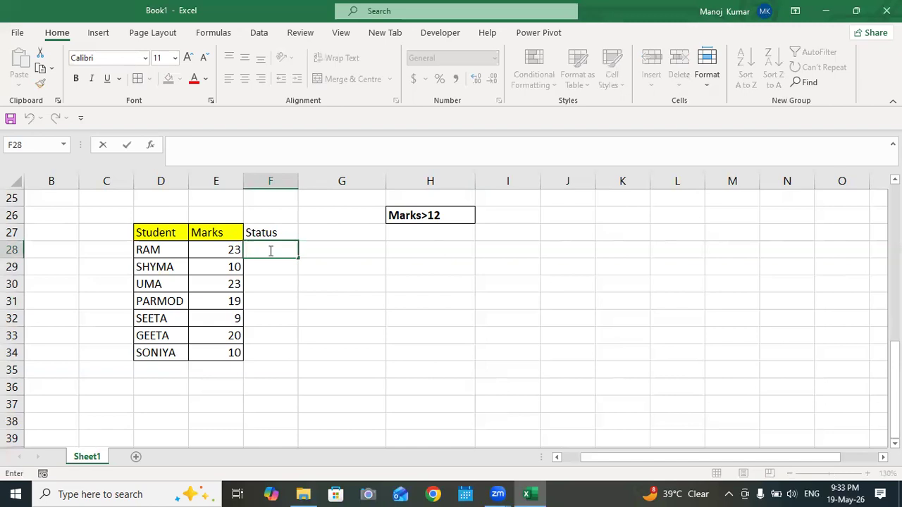
text(=)
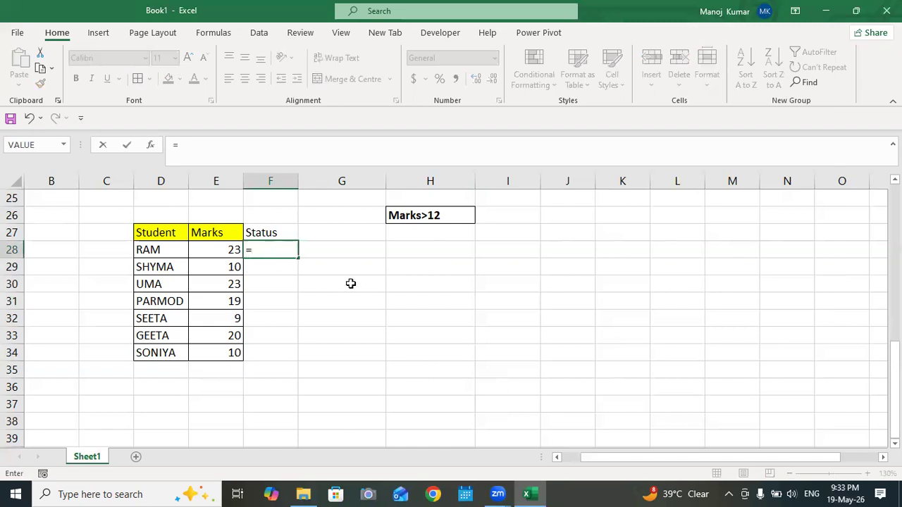
click(219, 254)
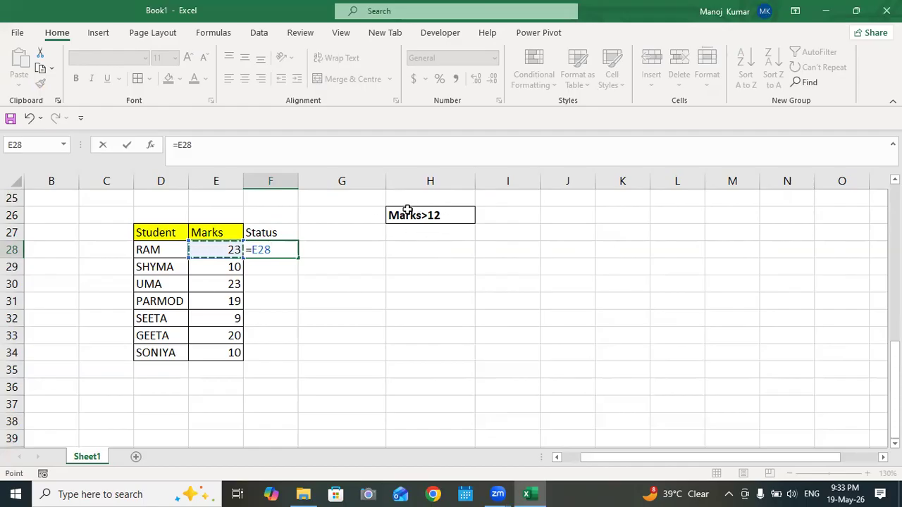
text(>12)
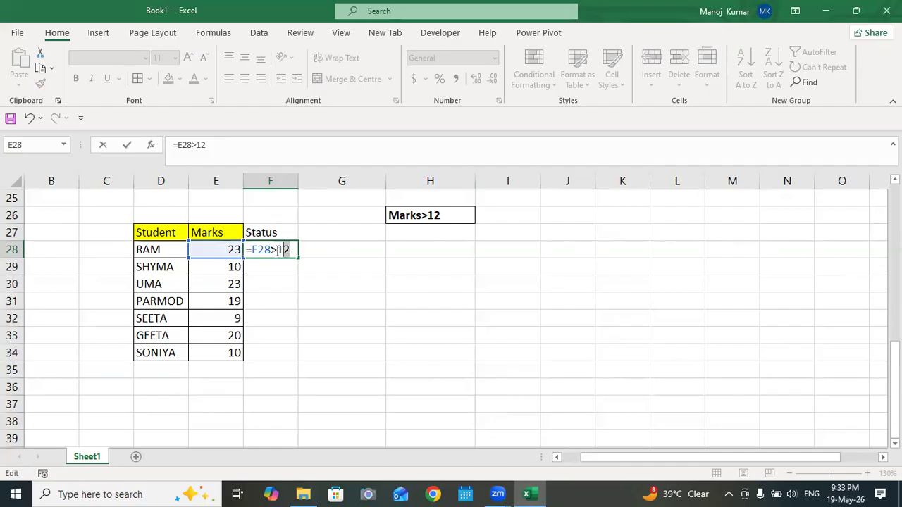
key(Return)
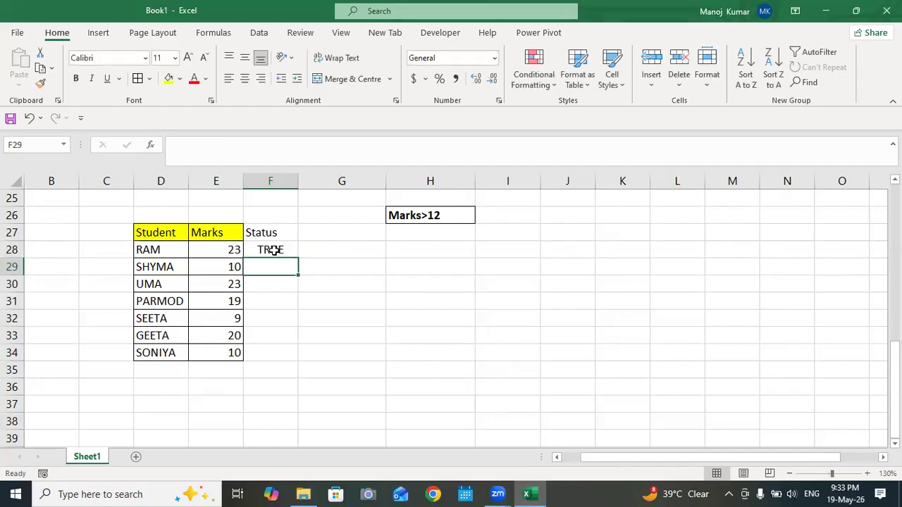
Step: Fill the status formula from F28 down to F34 and compare the results with each student's marks
click(272, 250)
click(234, 250)
click(263, 249)
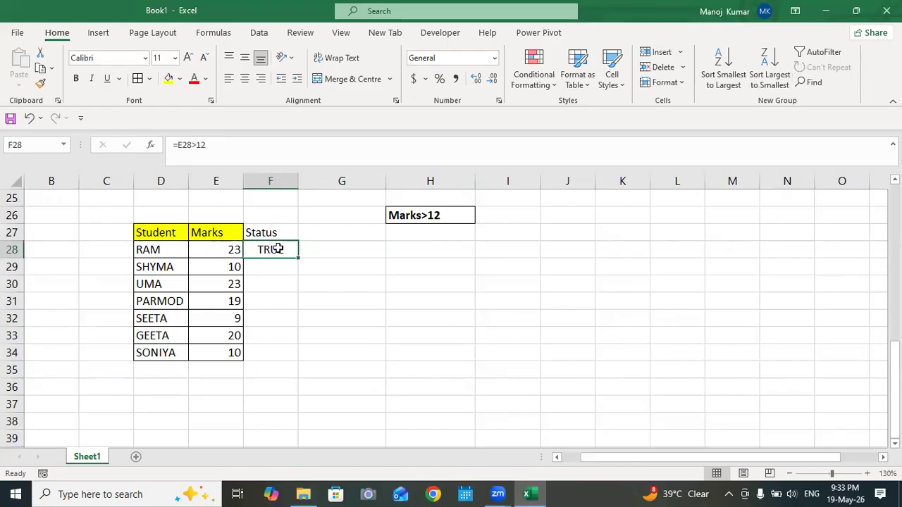
click(232, 250)
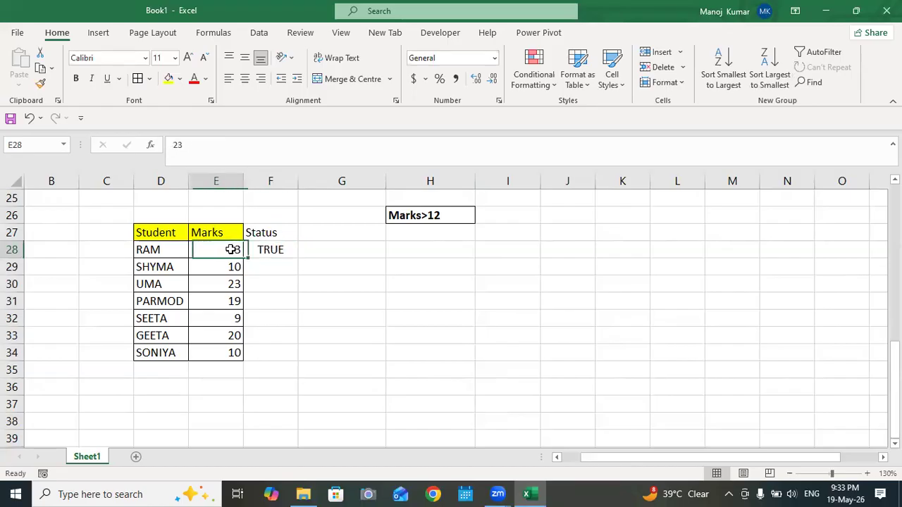
click(272, 251)
drag(297, 257, 290, 359)
drag(278, 266, 215, 284)
drag(290, 300, 215, 301)
drag(284, 316, 216, 317)
click(274, 333)
drag(273, 333, 228, 350)
Step: Turn on AutoFilter for the student table and filter the Status column to show only TRUE
click(282, 231)
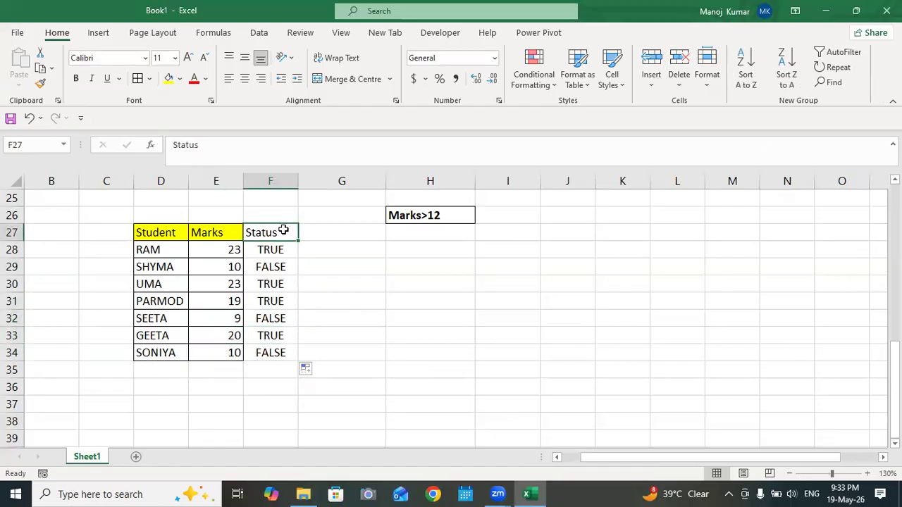
click(813, 53)
click(292, 236)
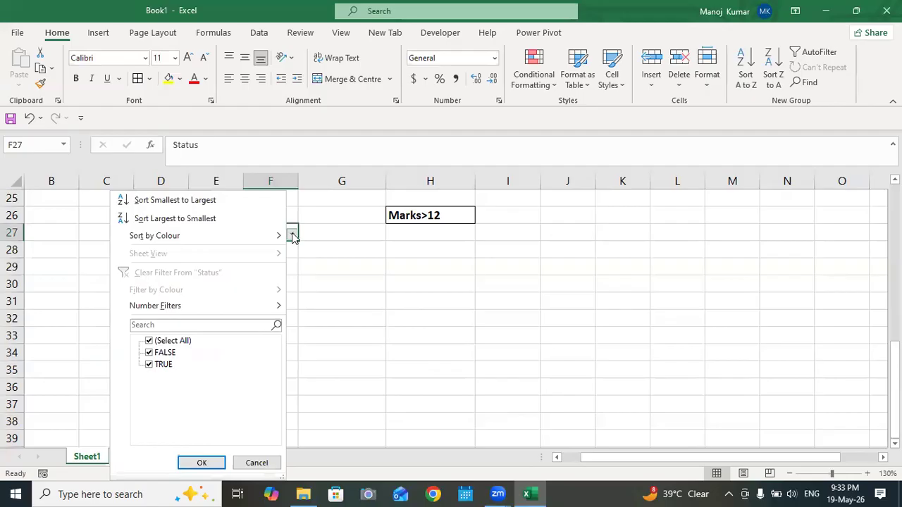
click(149, 352)
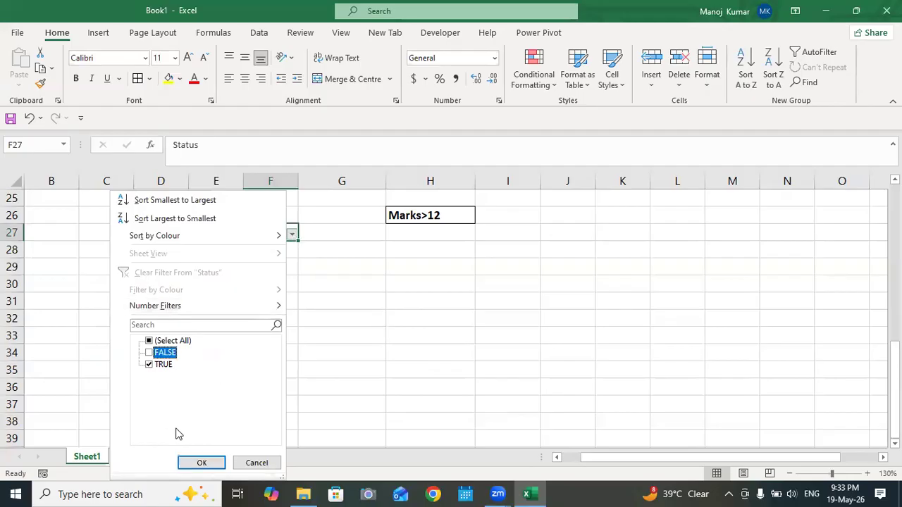
click(200, 463)
click(509, 321)
Step: Add borders to the filtered student rows across the Student, Marks and Status columns
click(181, 255)
drag(181, 262, 255, 300)
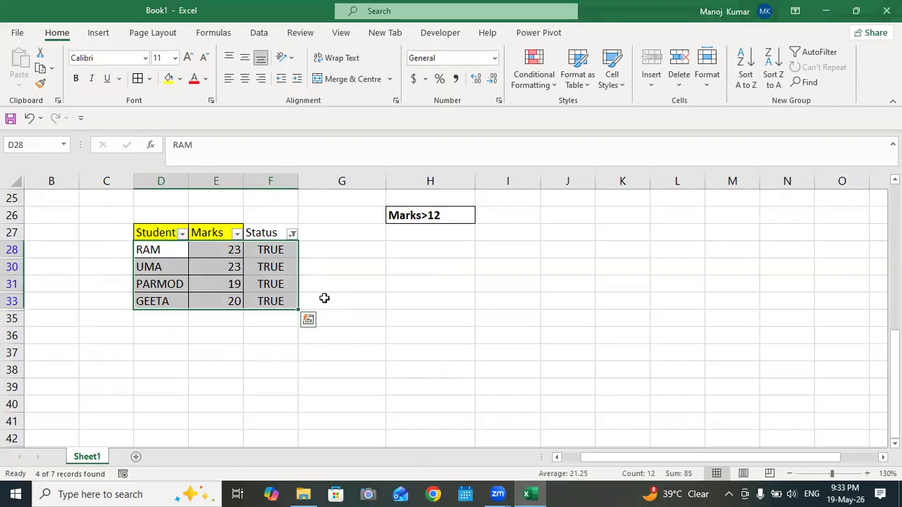
click(138, 78)
drag(232, 252, 233, 303)
Step: Clear the filter from the Status column and apply borders to all status cells F28:F34
click(292, 233)
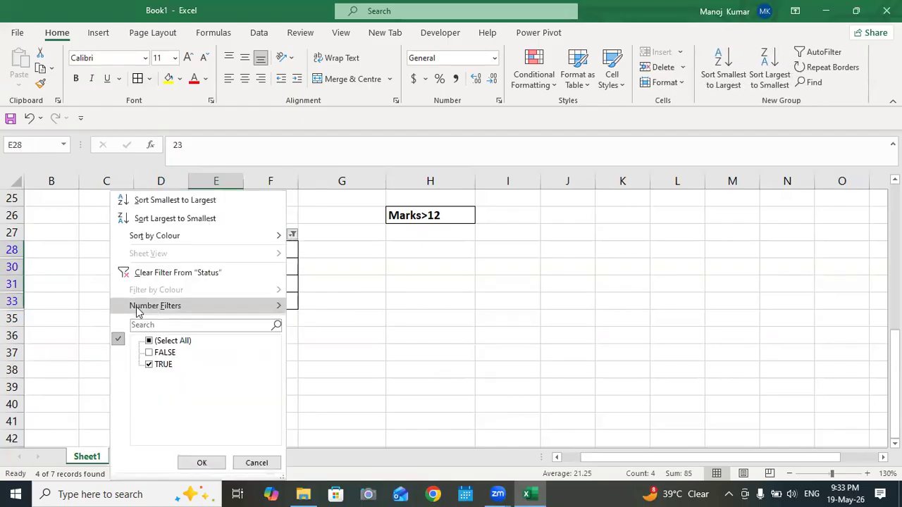
click(123, 272)
click(437, 314)
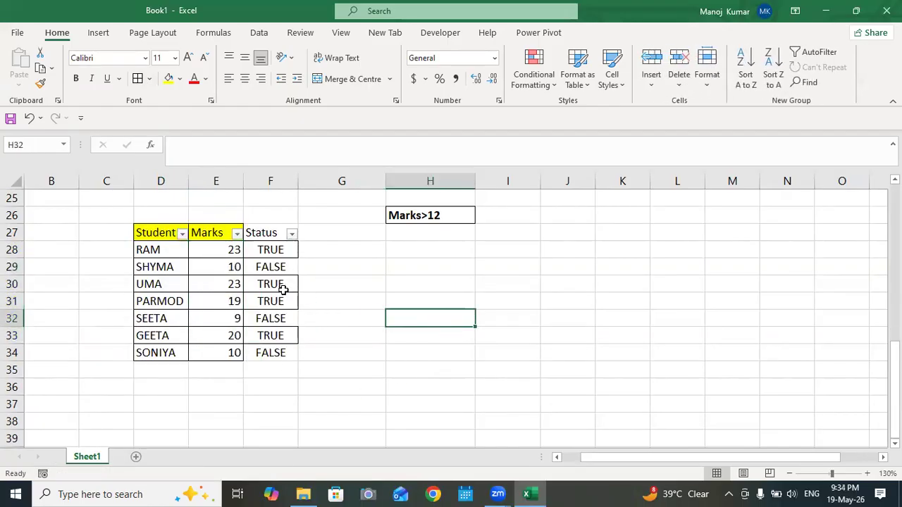
drag(280, 249, 264, 336)
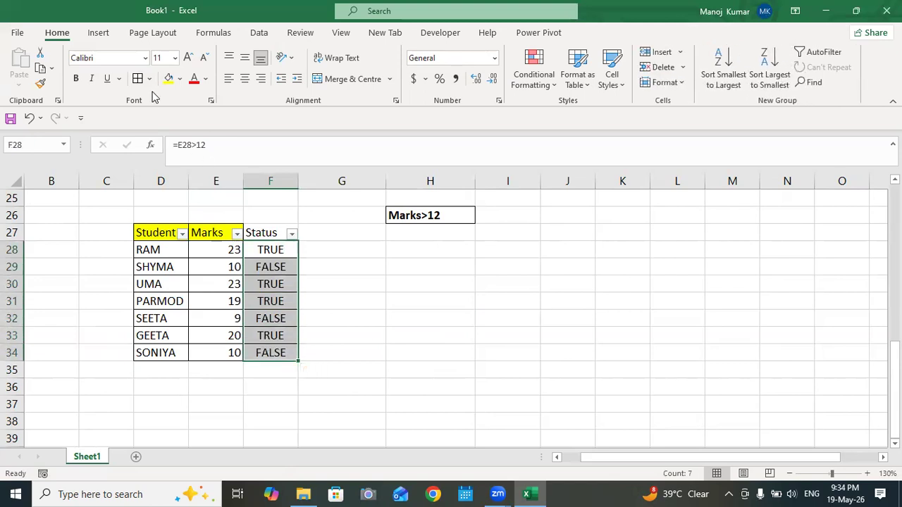
Step: Copy the formula text from F28 and enter it in H28 as the text ",=E28>12"
double_click(291, 250)
drag(292, 250, 226, 251)
key(ctrl+c)
key(Return)
double_click(409, 250)
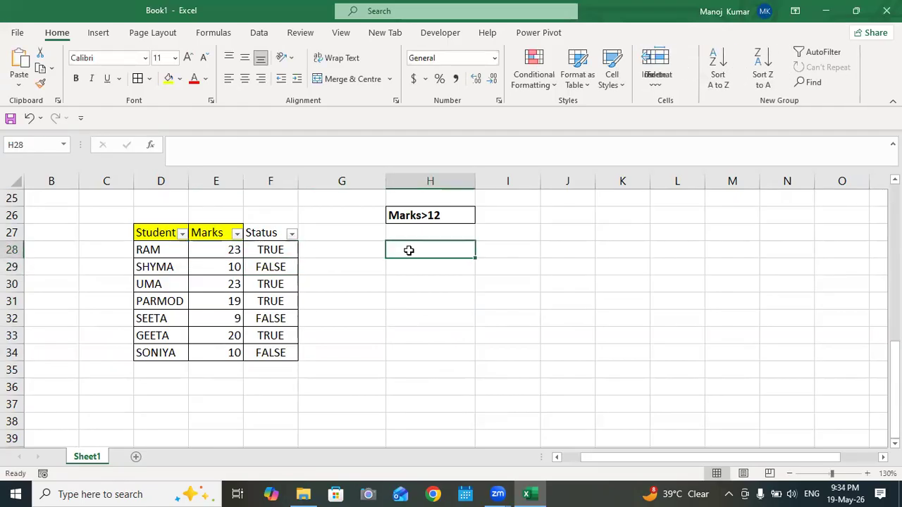
text(,)
key(ctrl+v)
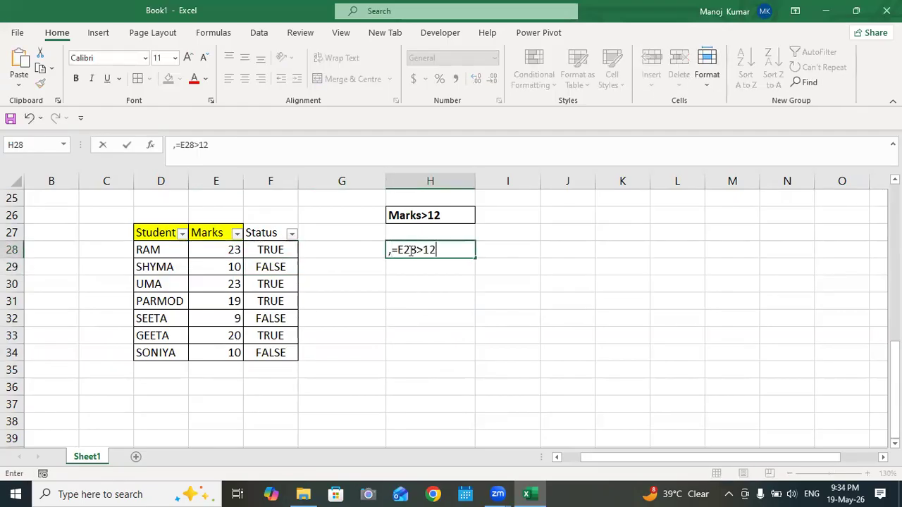
click(514, 270)
Step: Fill the Status heading cell F27 with yellow to match the other table headings
click(428, 219)
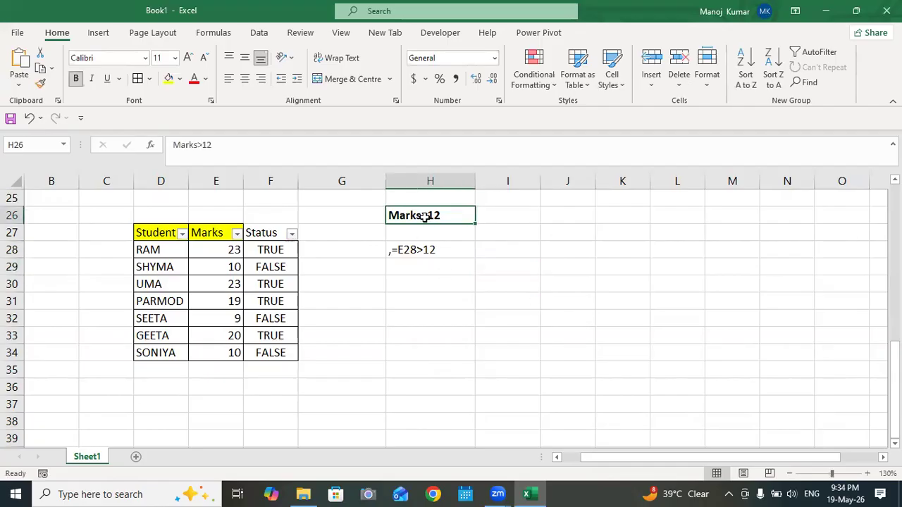
click(259, 234)
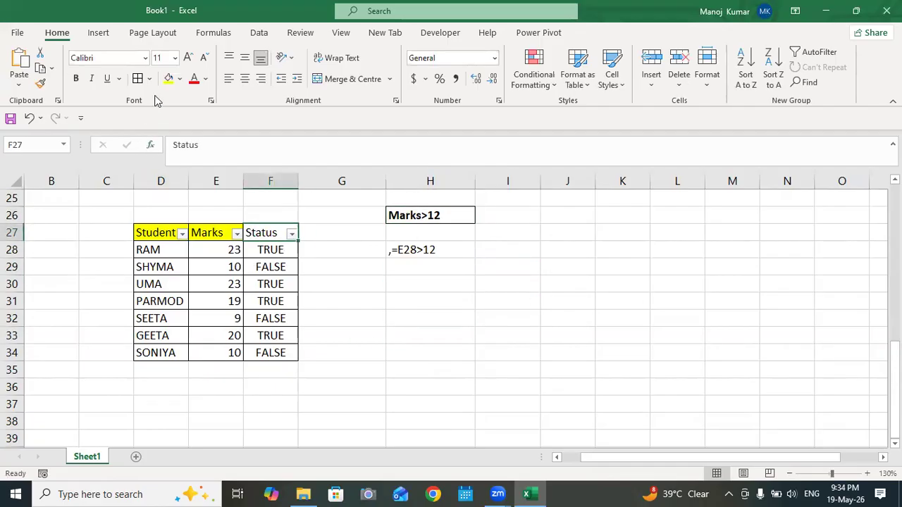
click(168, 78)
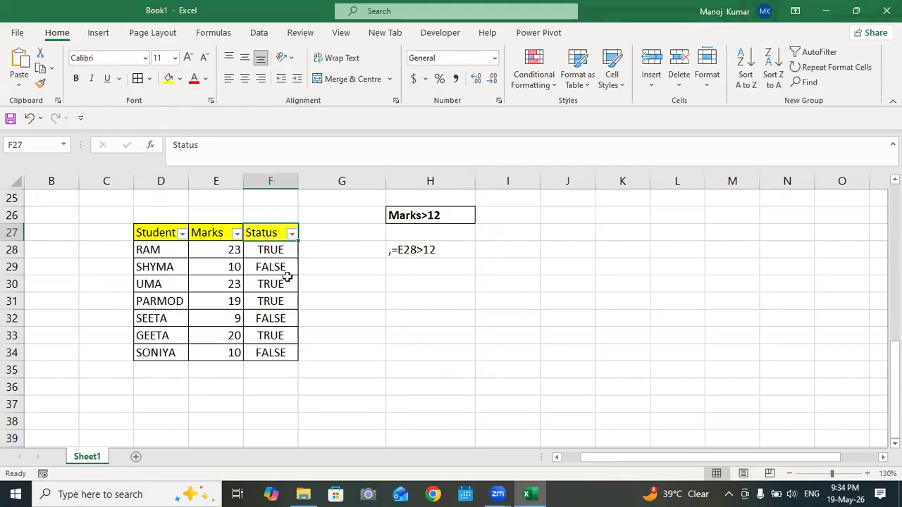
Step: Centre the FALSE outcome in cell H10 beneath TRUE
scroll(327, 282, up, 8)
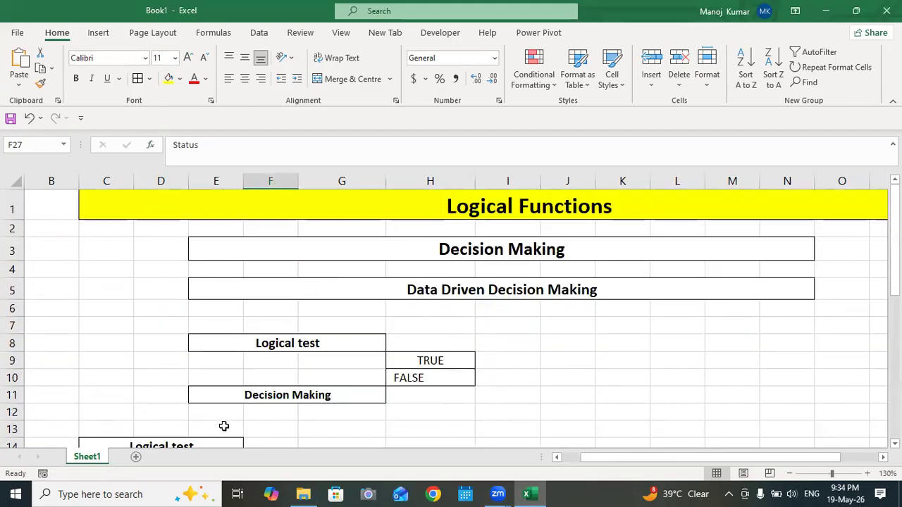
click(421, 374)
drag(425, 364, 425, 374)
click(428, 380)
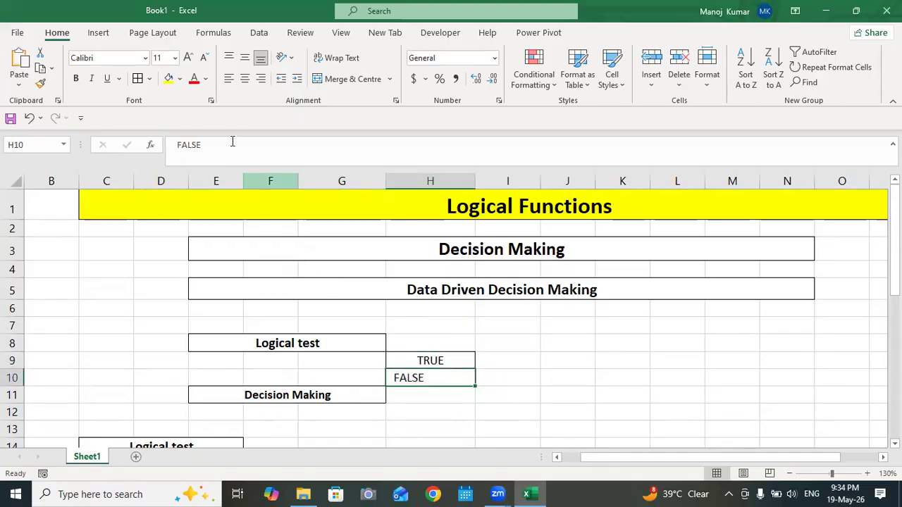
click(244, 79)
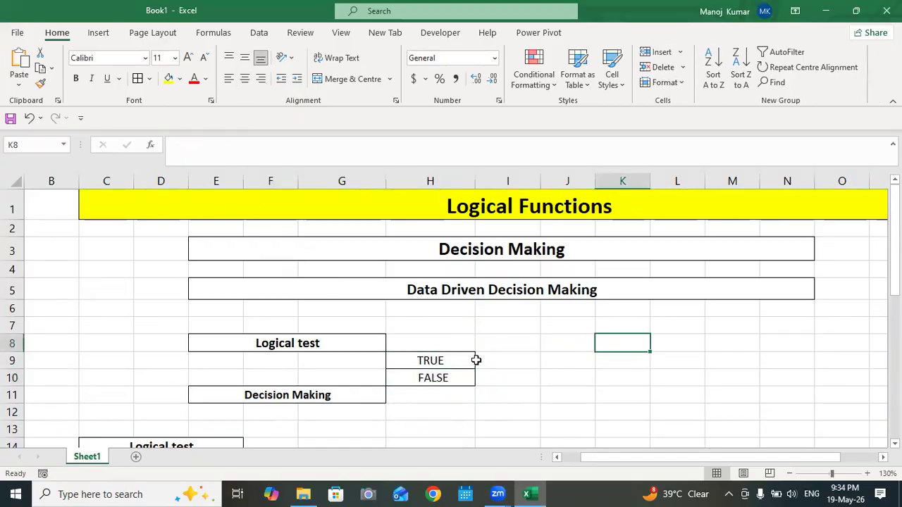
Step: Review the Logical test, TRUE/FALSE outcomes and Decision Making cells, and how the Marks>12 condition applies to the first Status cells
click(432, 362)
drag(432, 362, 432, 376)
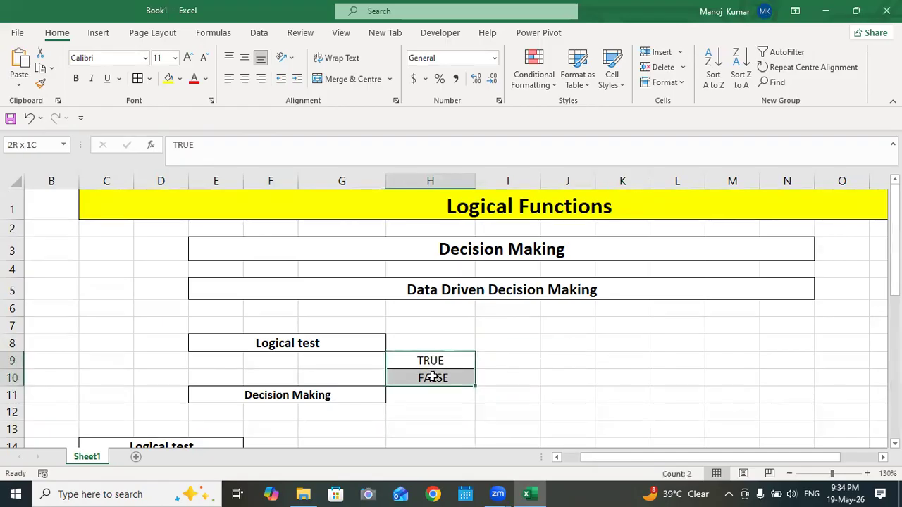
click(303, 343)
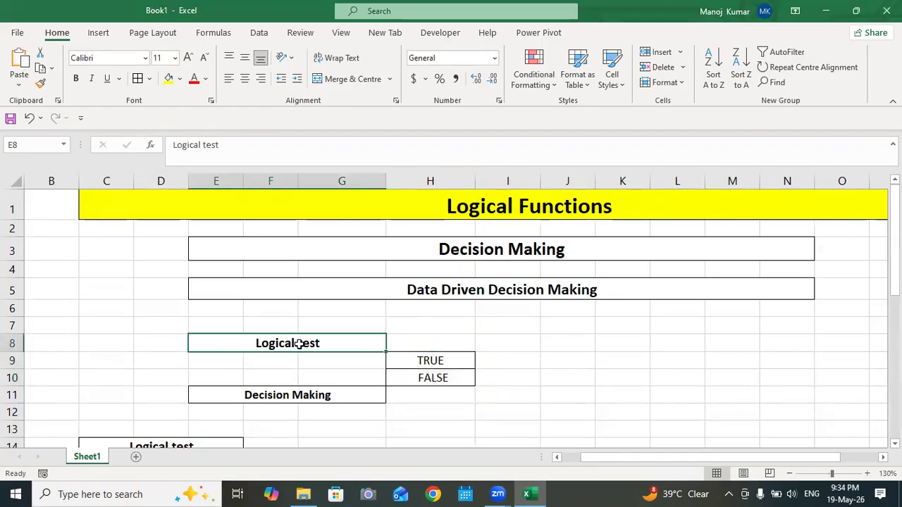
click(294, 397)
click(317, 342)
drag(409, 364, 423, 376)
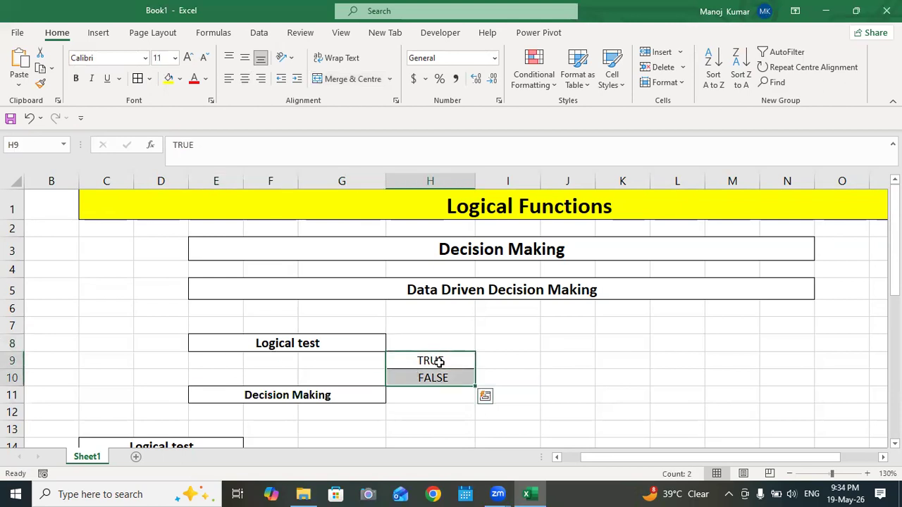
scroll(422, 360, down, 8)
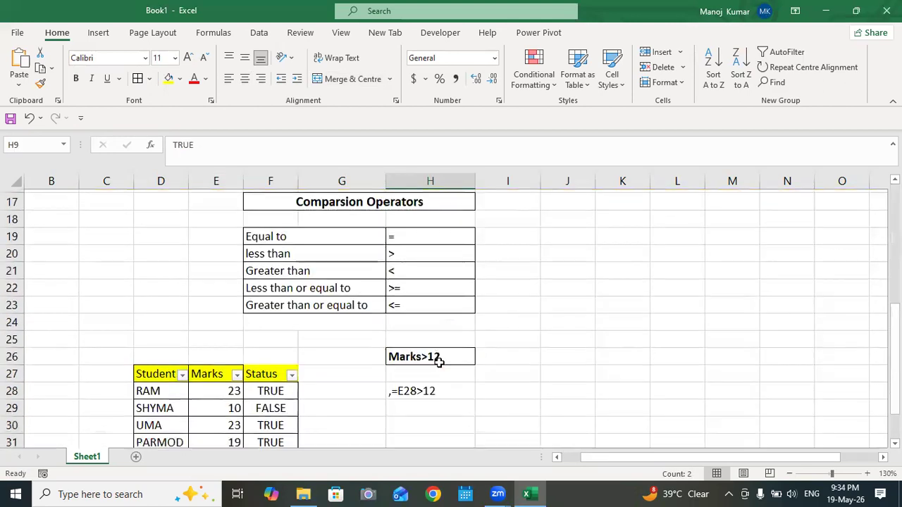
click(427, 225)
click(425, 211)
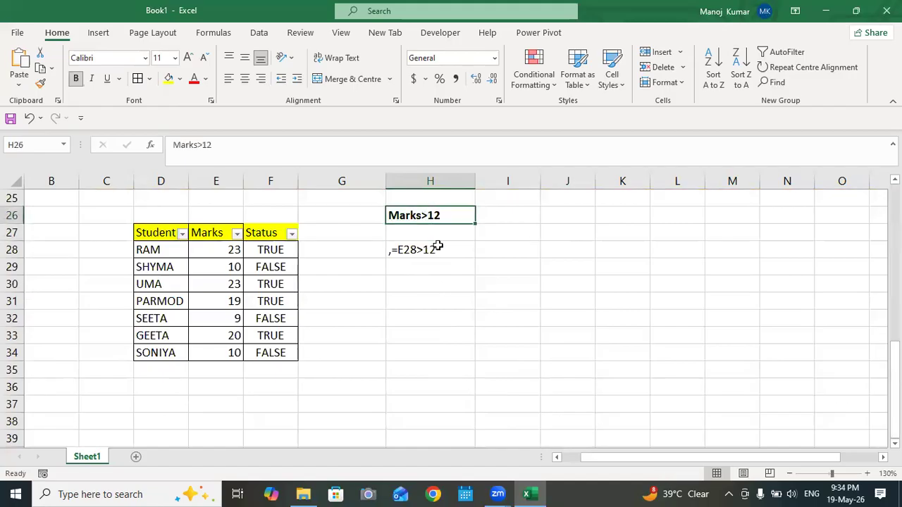
click(270, 250)
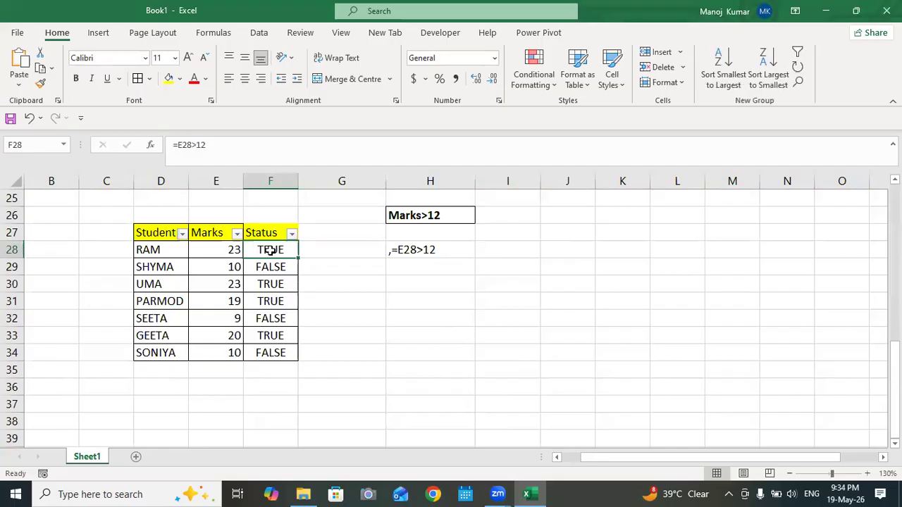
click(271, 266)
click(641, 337)
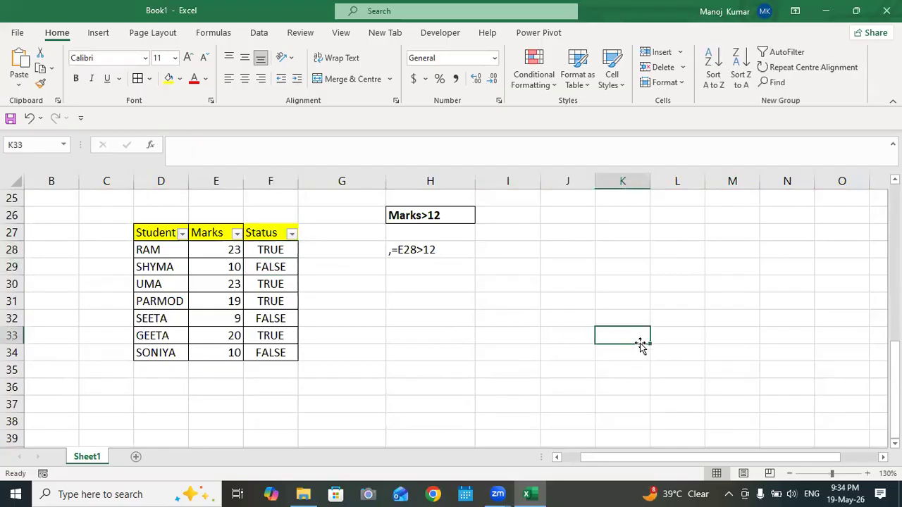
Step: Examine the Status results in F28:F34 against the single condition Marks>12 in H26
mouse_move(499, 494)
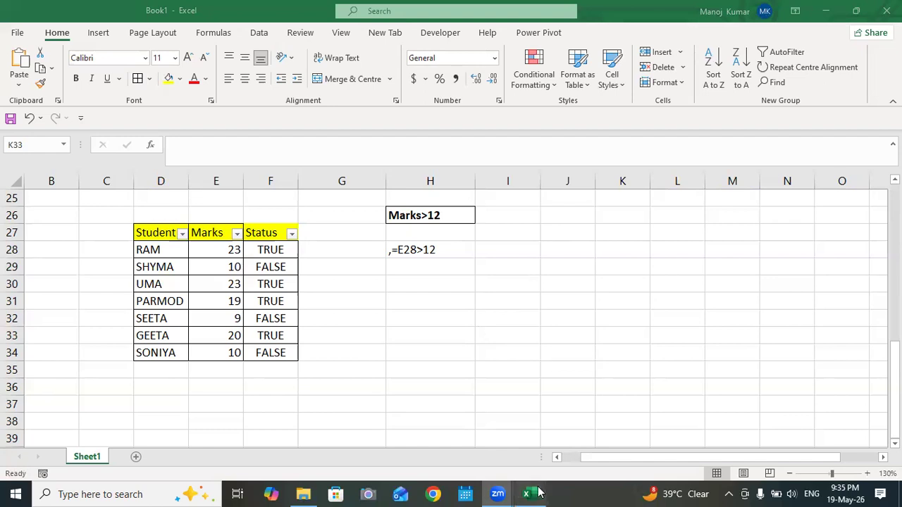
click(508, 313)
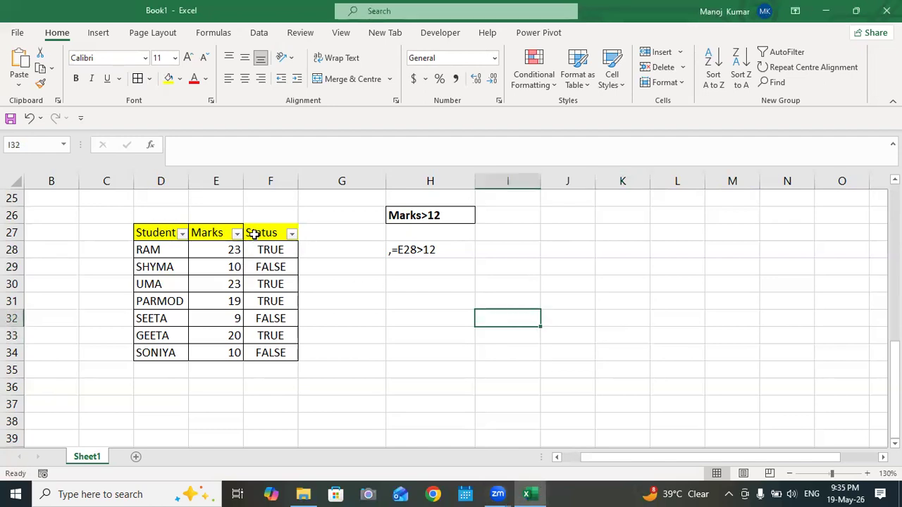
drag(270, 250, 260, 354)
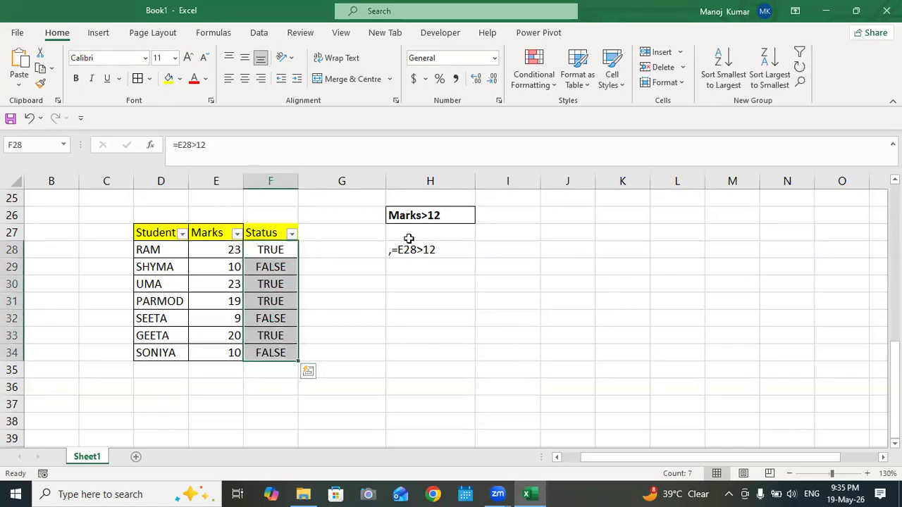
click(443, 220)
drag(248, 251, 262, 353)
scroll(415, 325, up, 3)
scroll(425, 328, down, 2)
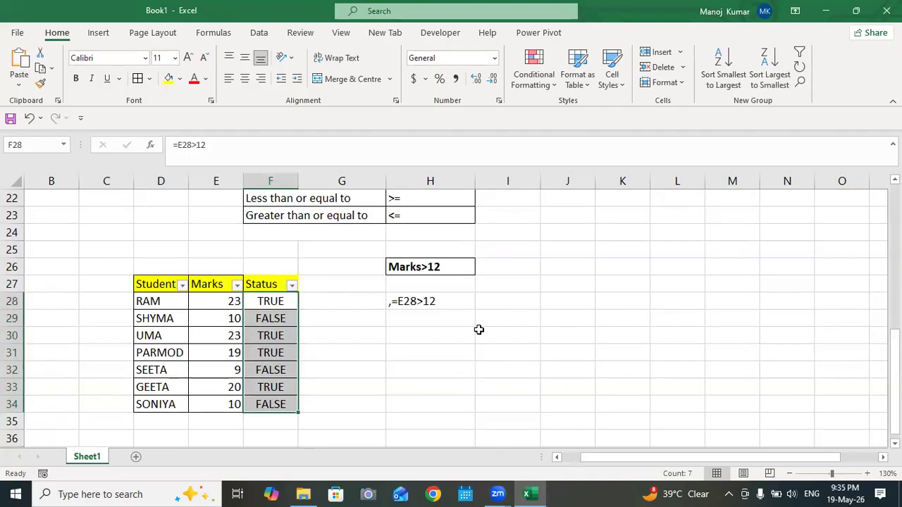
click(277, 353)
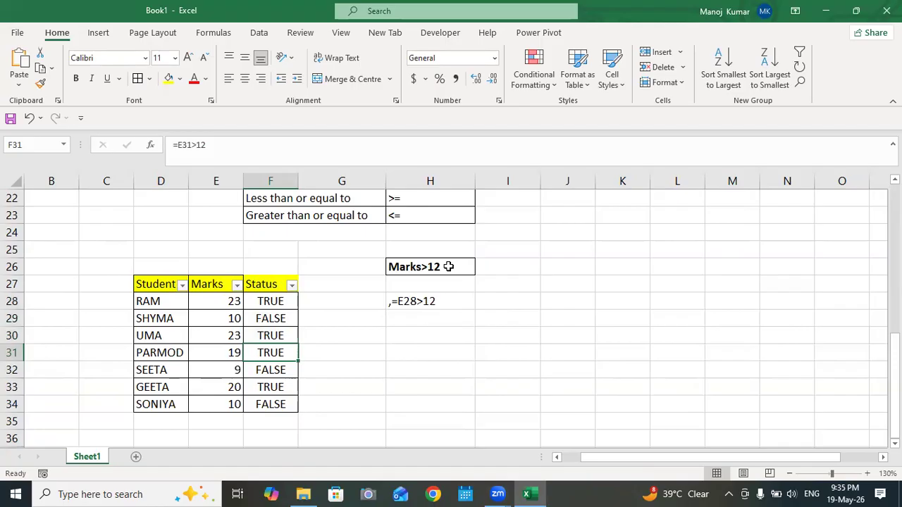
Step: Add borders to the Status heading cell F27
click(277, 285)
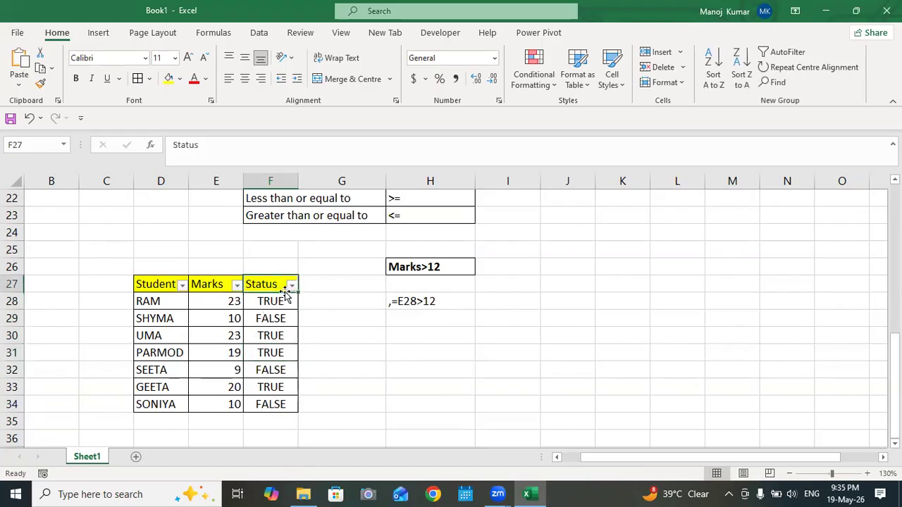
click(139, 79)
drag(269, 304, 266, 417)
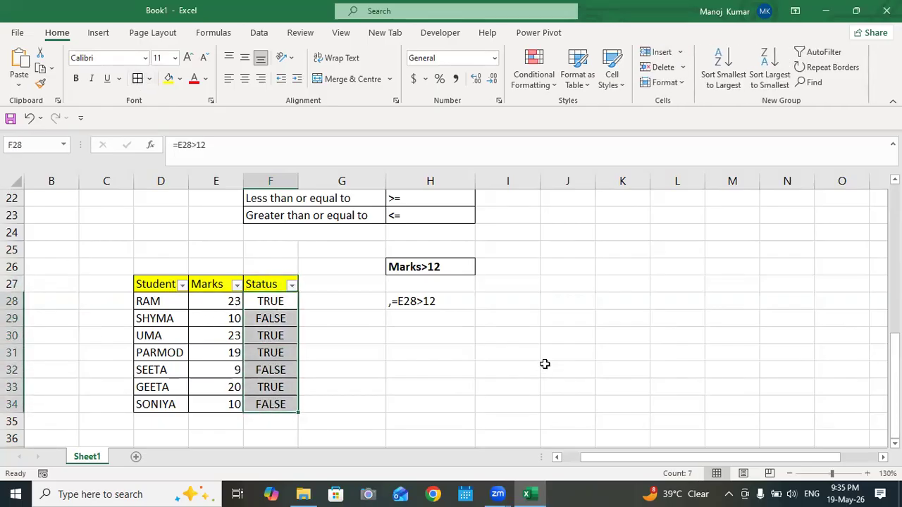
Step: Copy the Student and Marks columns D27:E34 and paste them at D38 as a table for the multiple-conditions example
scroll(543, 364, up, 6)
scroll(466, 324, down, 6)
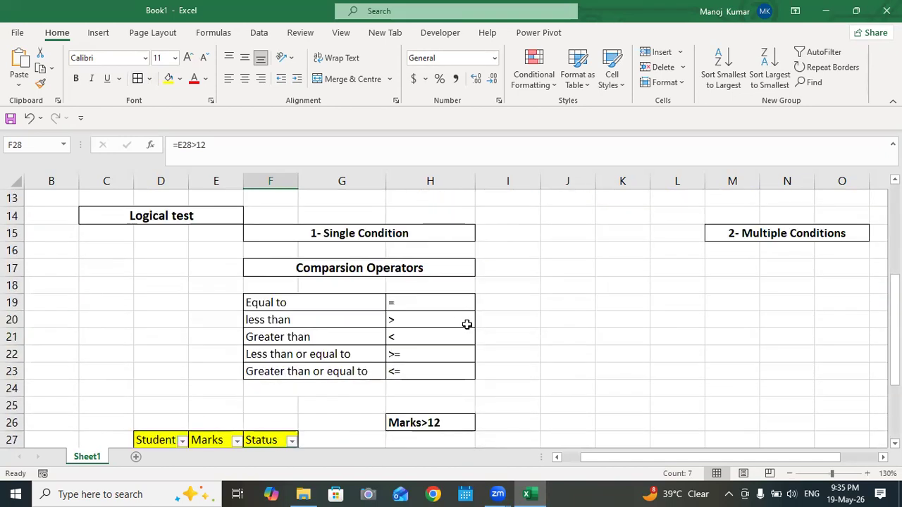
scroll(521, 321, up, 3)
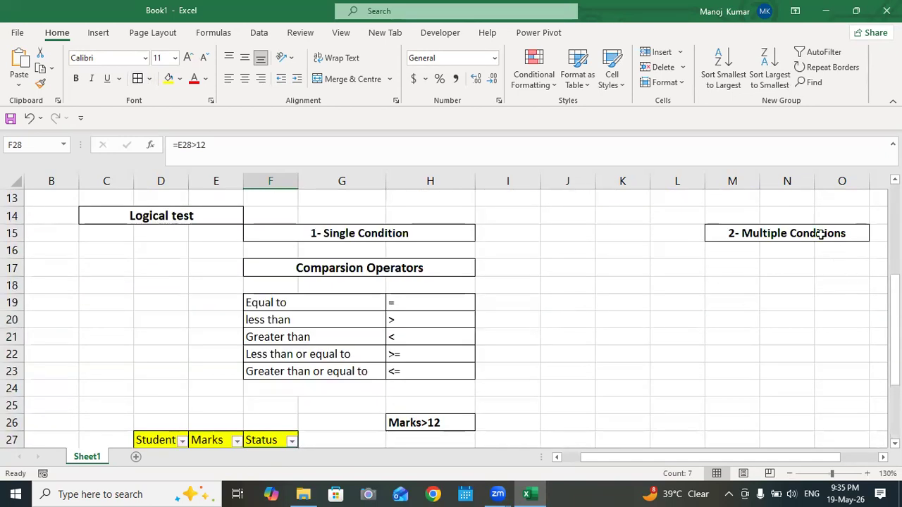
click(789, 236)
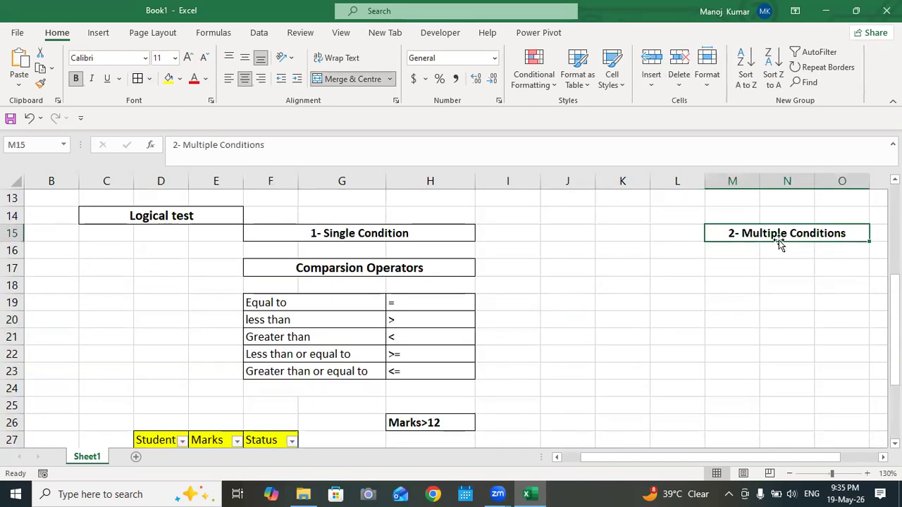
scroll(779, 243, down, 8)
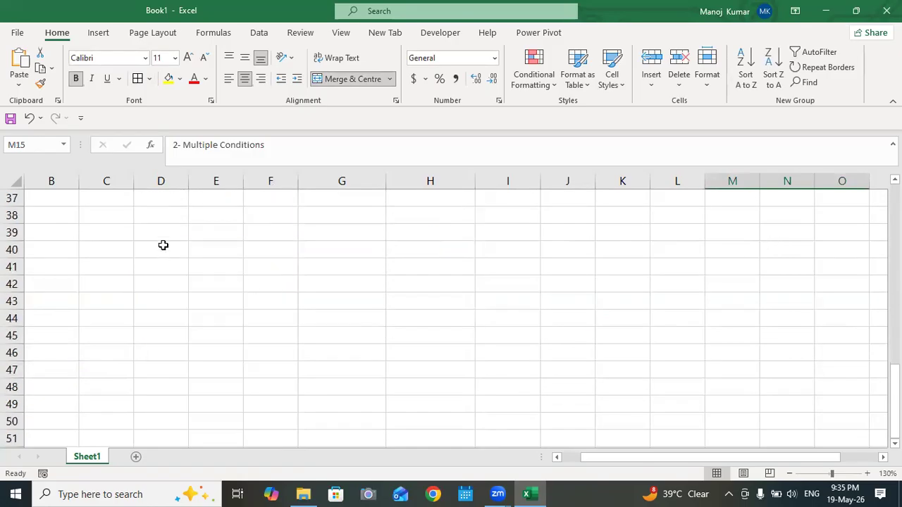
click(162, 246)
scroll(271, 243, up, 2)
scroll(270, 243, up, 3)
drag(159, 285, 216, 405)
key(ctrl+c)
scroll(215, 406, down, 4)
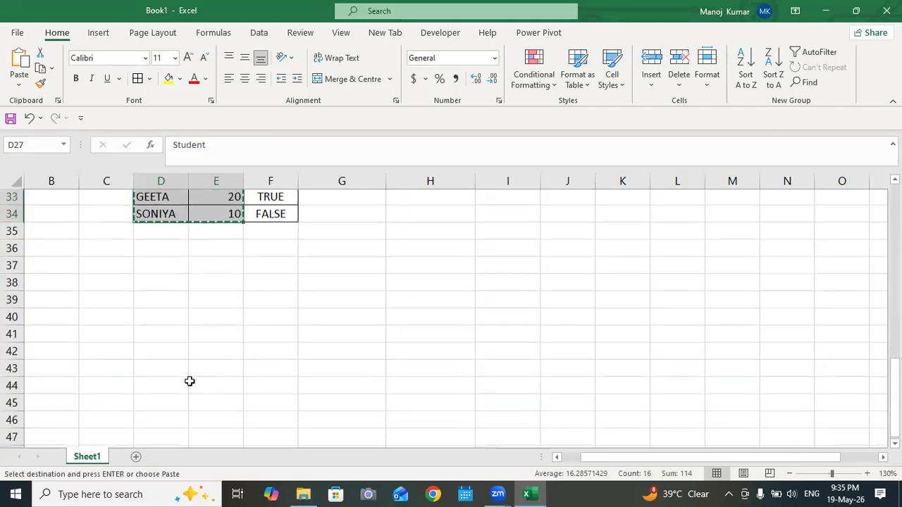
click(155, 273)
key(ctrl+v)
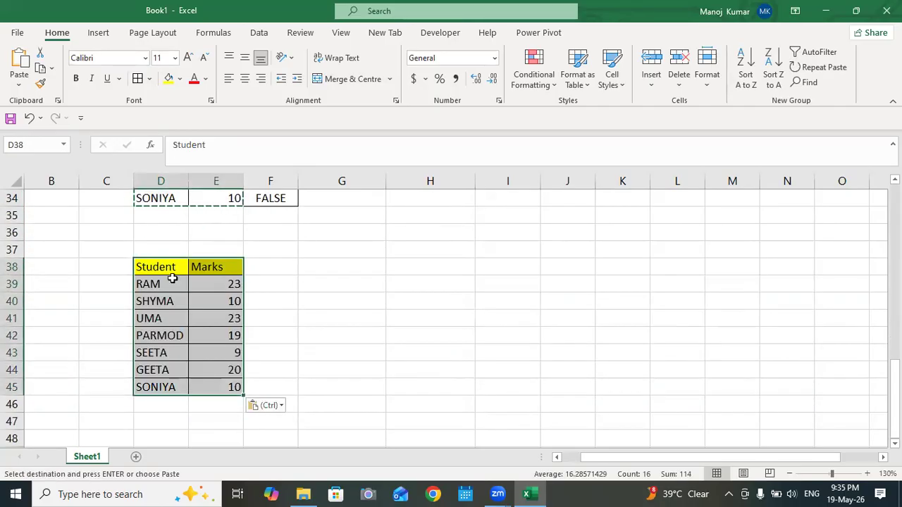
Step: Rename the copied Marks heading in E38 to Marks-1 and fill it across to F38 as Marks-2, widening column F
click(271, 268)
double_click(235, 266)
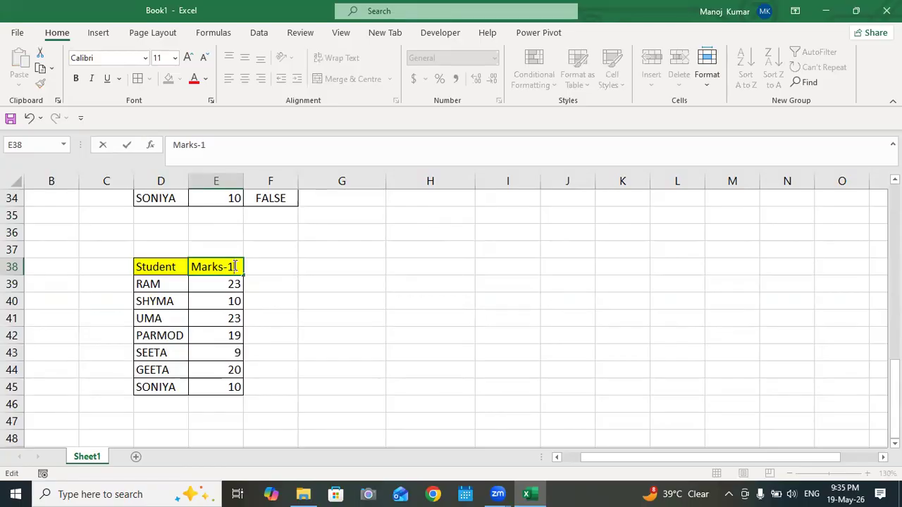
click(407, 290)
click(215, 266)
drag(242, 274, 297, 276)
drag(298, 184, 312, 184)
click(280, 269)
Step: Enter the Marks-2 values 10, 23, 28, 10, 23, 20 and 10 in F39:F45
click(280, 290)
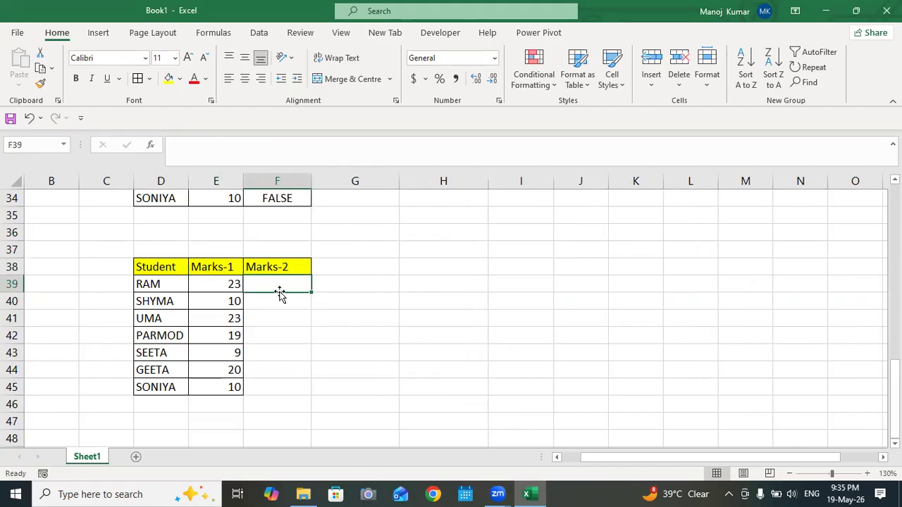
text(10)
key(Return)
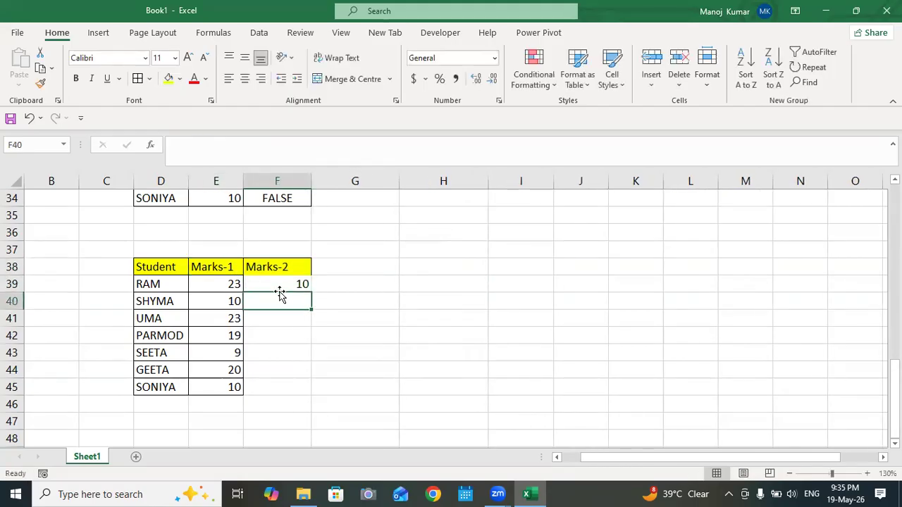
text(23)
text(28)
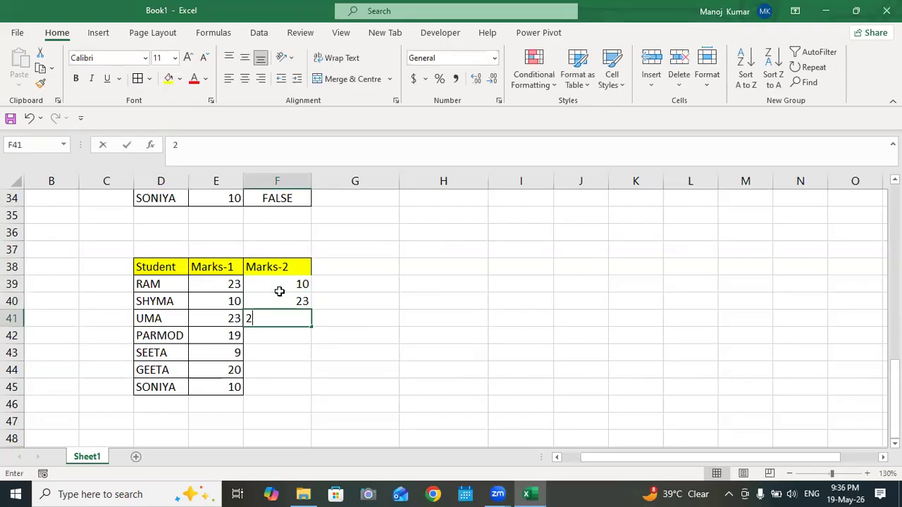
key(Return)
text(10)
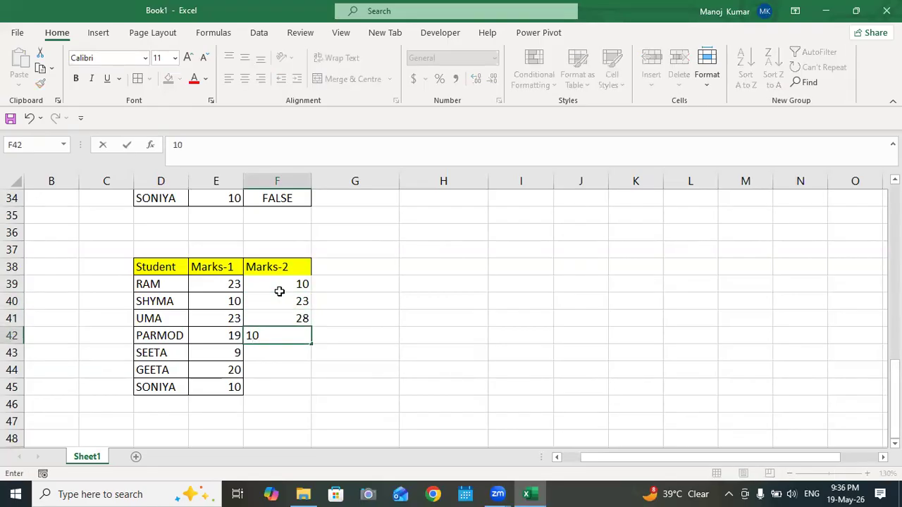
key(Return)
text(23)
key(Return)
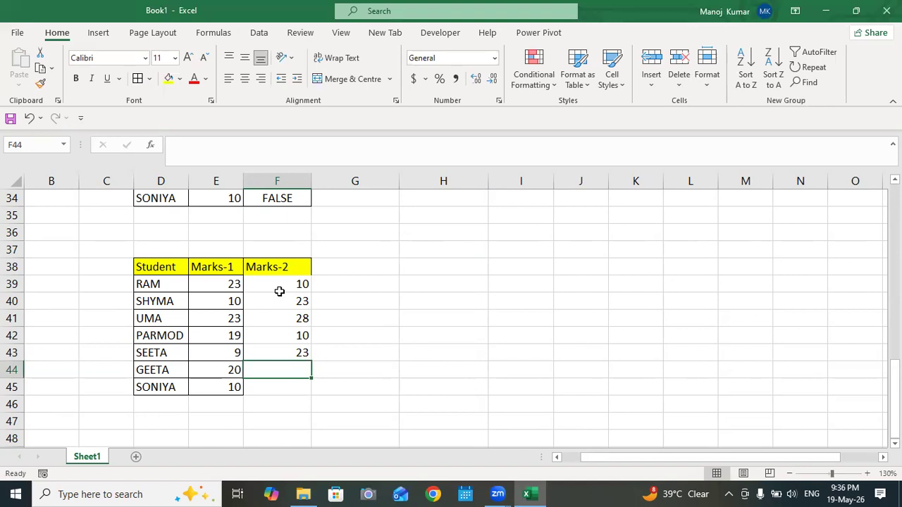
text(20)
key(Return)
text(10)
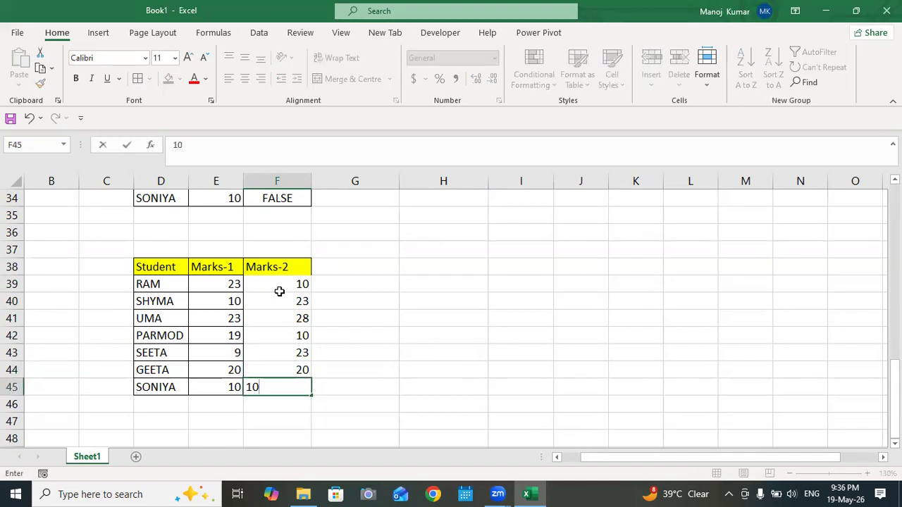
key(Return)
Step: Apply borders to the whole student table D38:F45, including the Marks-2 column
drag(147, 261, 264, 391)
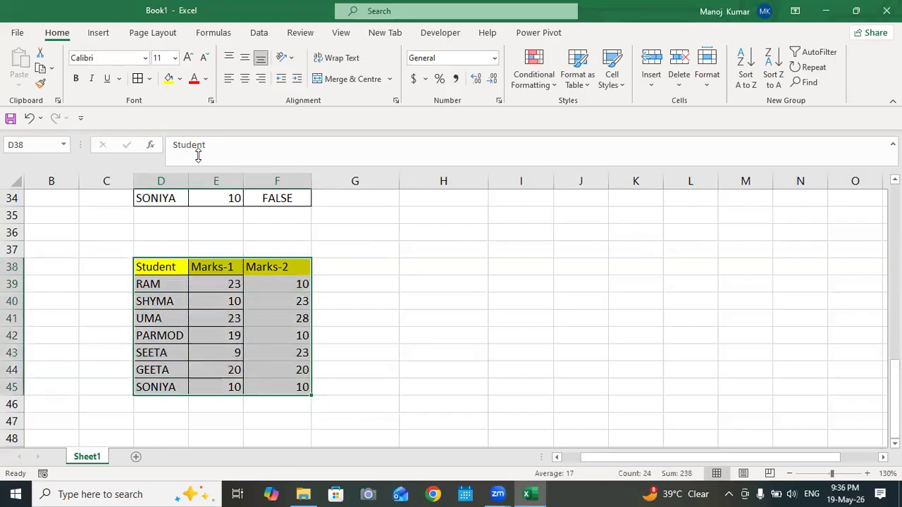
click(138, 78)
key(Right)
key(Right)
key(Right)
key(Right)
Step: Enter the condition Marks>12 in E47 below the Marks-1 column and widen column E slightly
drag(238, 268, 294, 266)
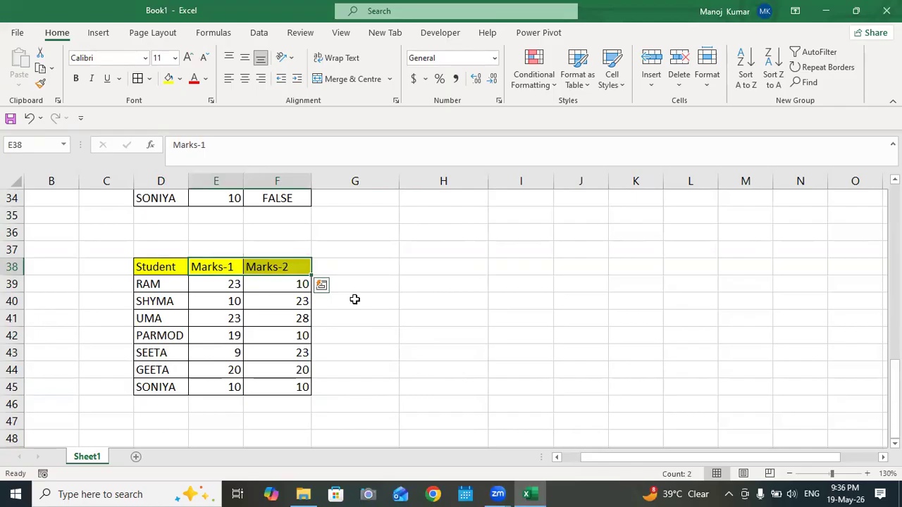
scroll(354, 300, down, 1)
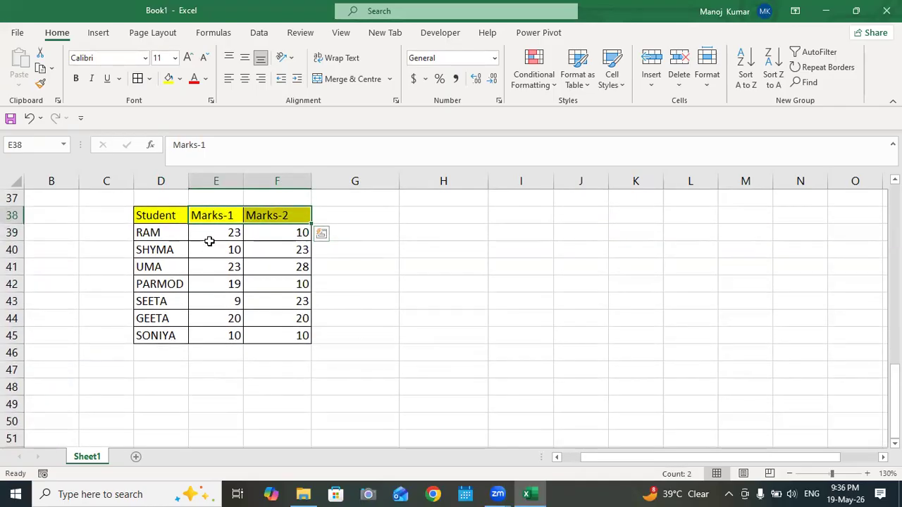
click(270, 238)
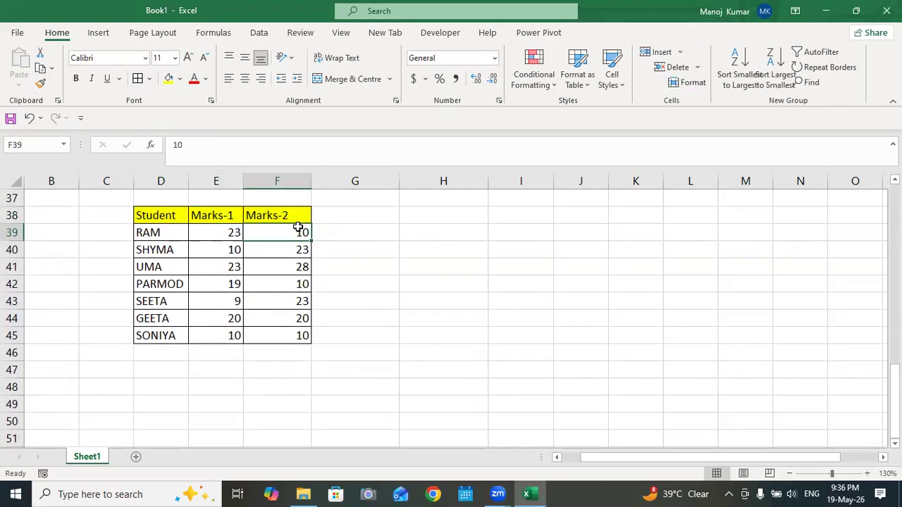
click(218, 369)
text(Mar)
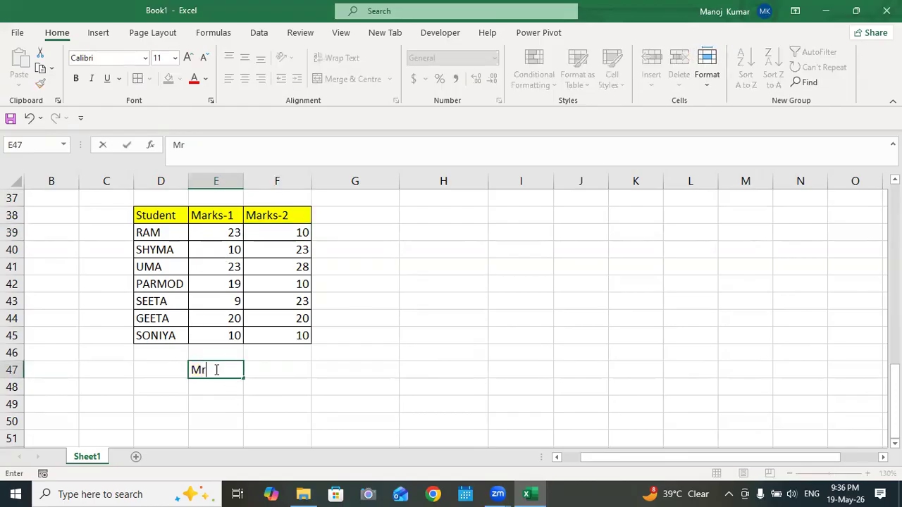
text(ks)
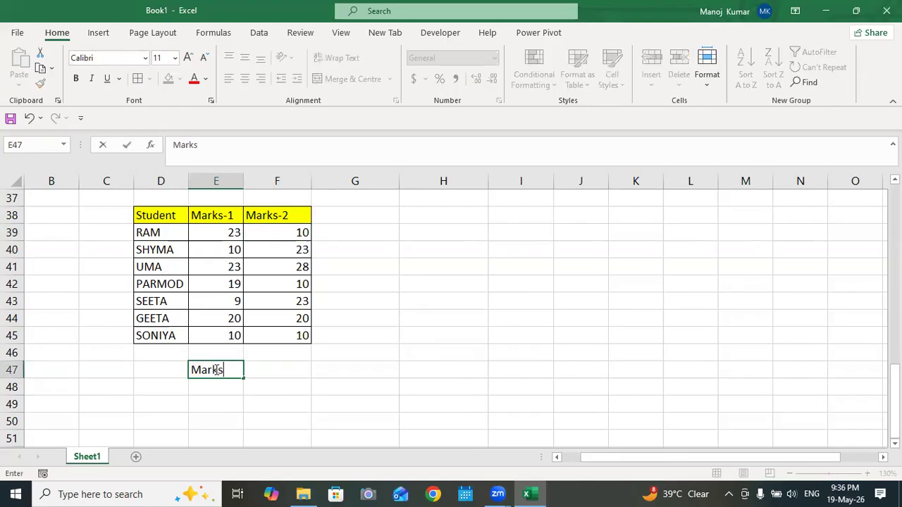
text(>12)
click(414, 364)
drag(243, 181, 260, 181)
click(270, 220)
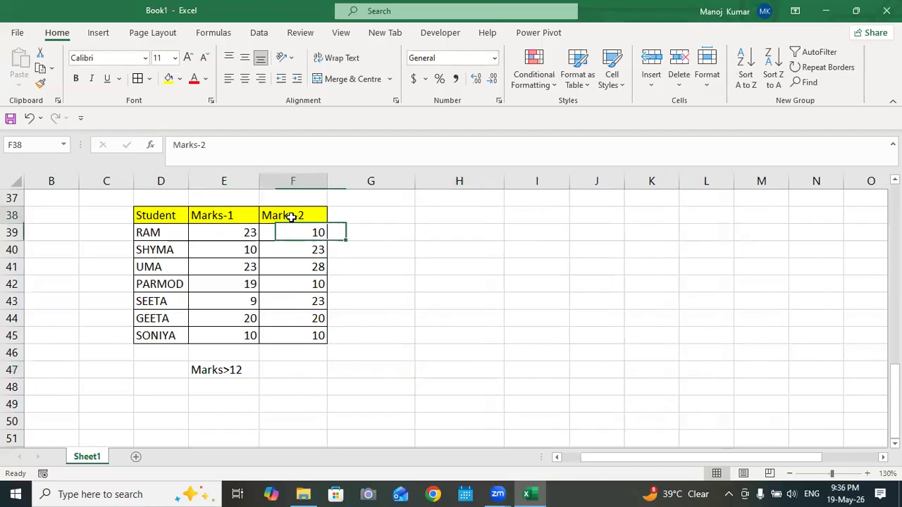
Step: Enter the condition Marks>12 in F47 below Marks-2 and apply borders to E47:F47
click(278, 371)
text(Mr)
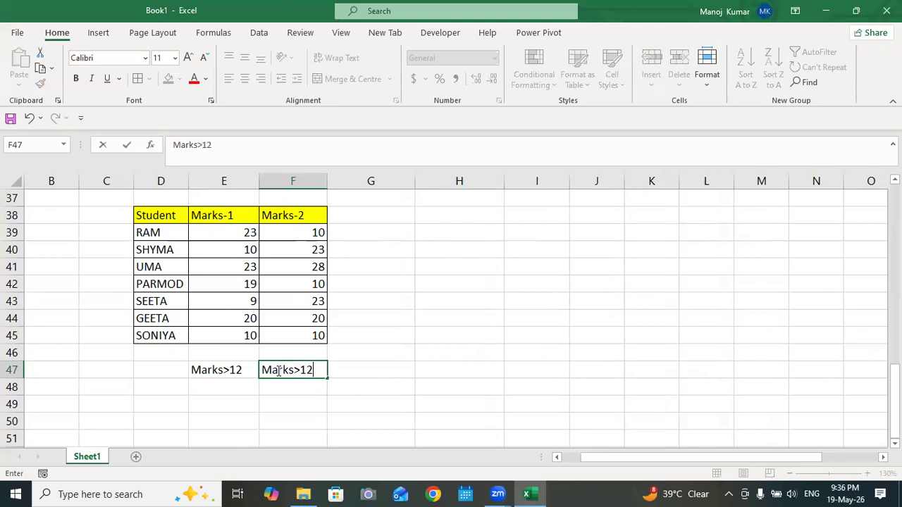
click(439, 384)
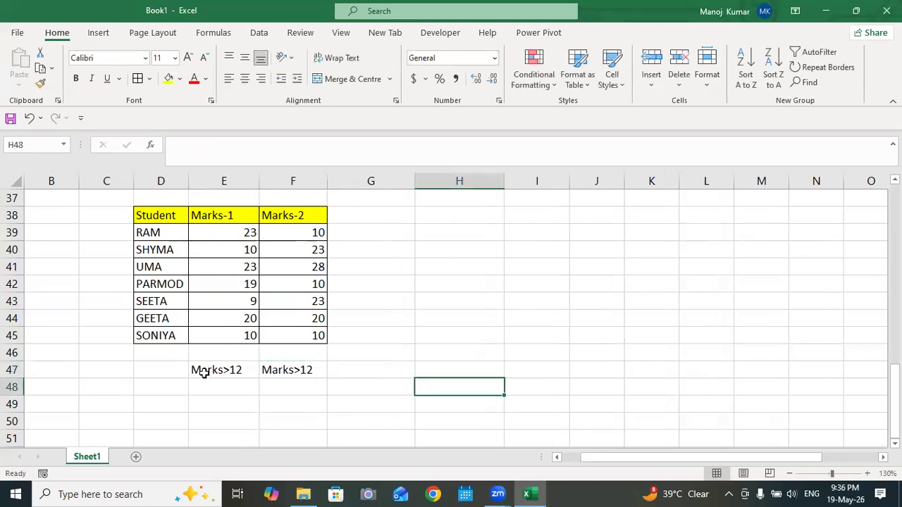
drag(201, 371, 292, 371)
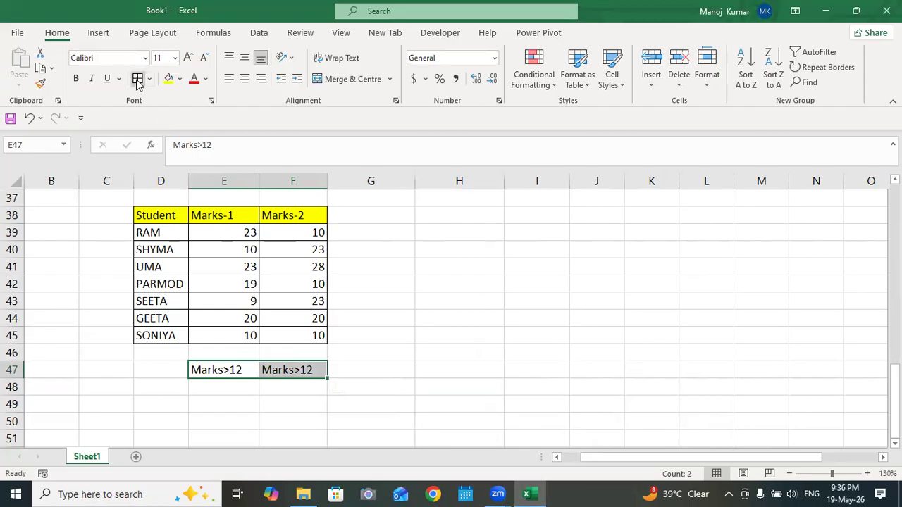
click(486, 284)
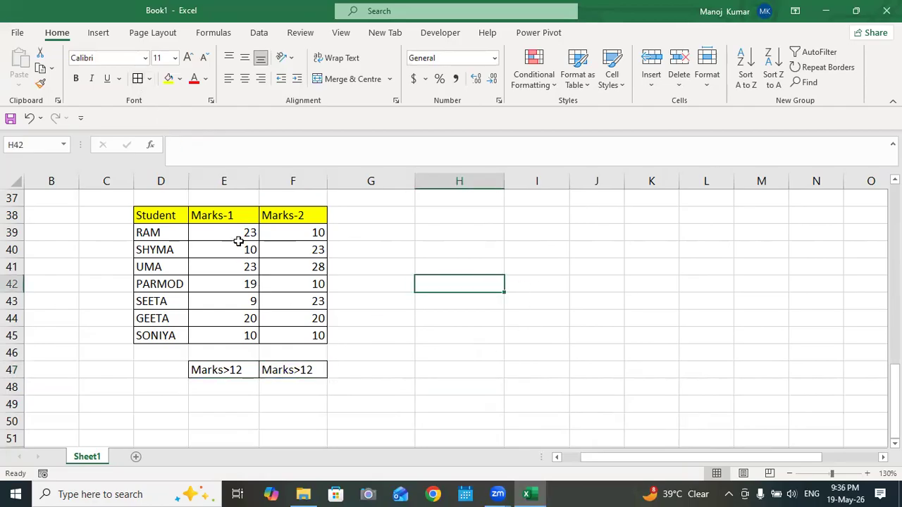
Step: Rename the heading in E38 to Marks-1 Sessional and fit column E to its text
click(141, 233)
click(202, 216)
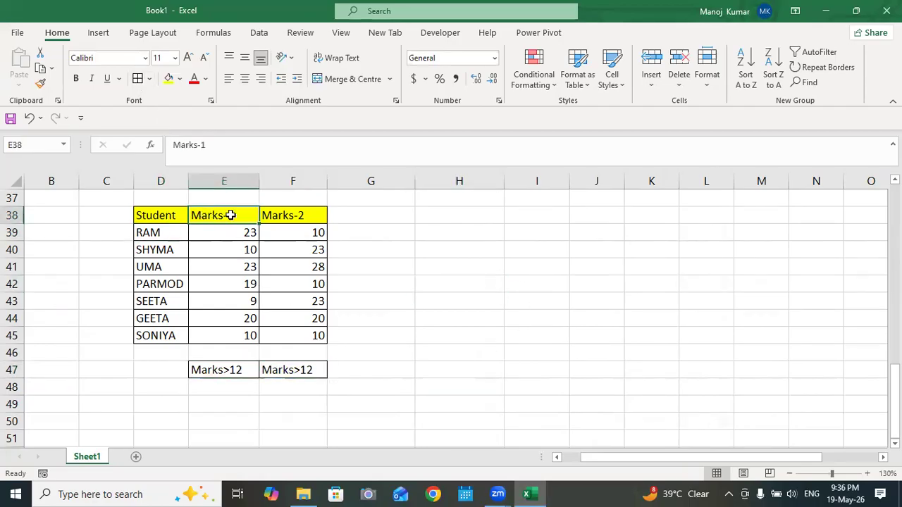
double_click(233, 215)
text(sessional)
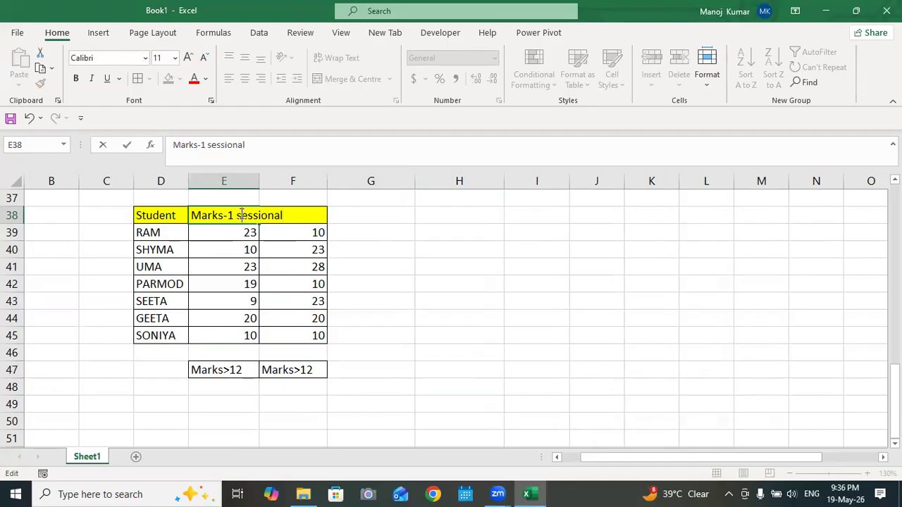
key(BackSpace)
key(BackSpace)
key(BackSpace)
key(BackSpace)
key(BackSpace)
key(BackSpace)
key(BackSpace)
key(BackSpace)
key(BackSpace)
text(Sessional)
click(537, 335)
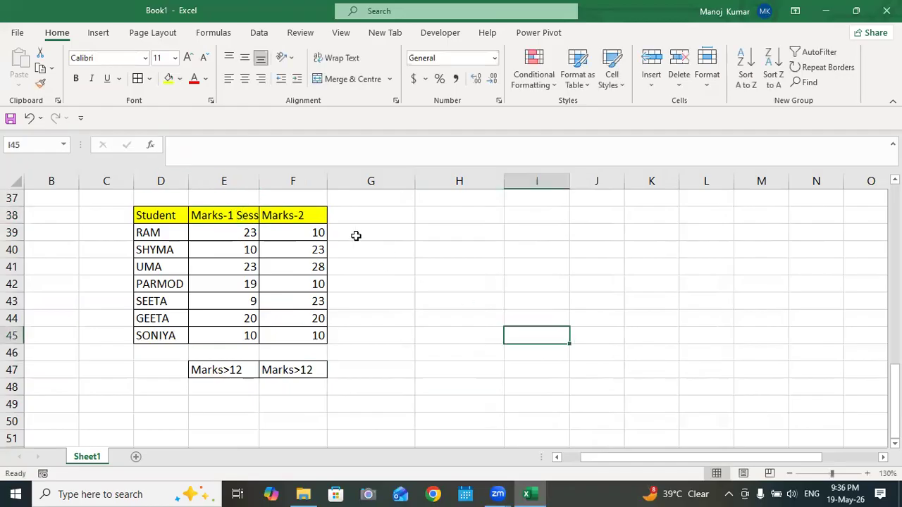
double_click(261, 188)
Step: Extend the heading in F38 to Marks-2 sessional and widen column F to fit it
double_click(362, 216)
text(se)
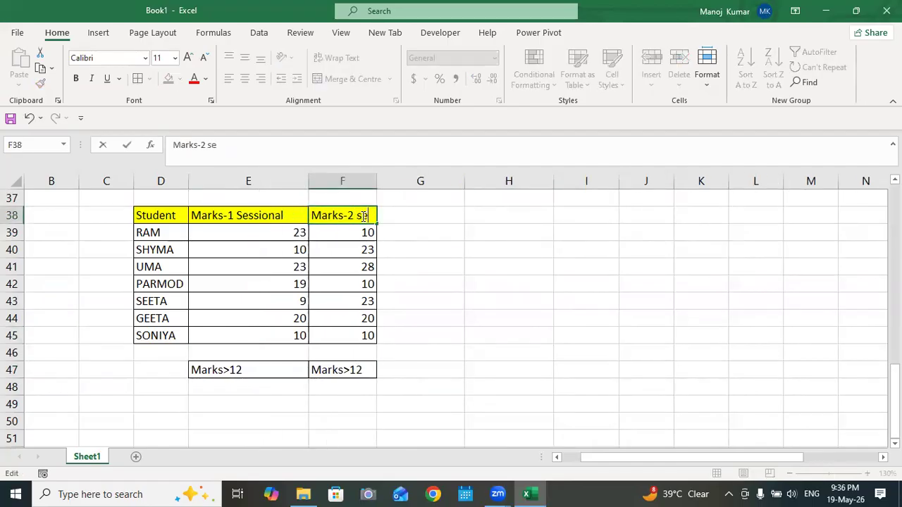
text(ssional)
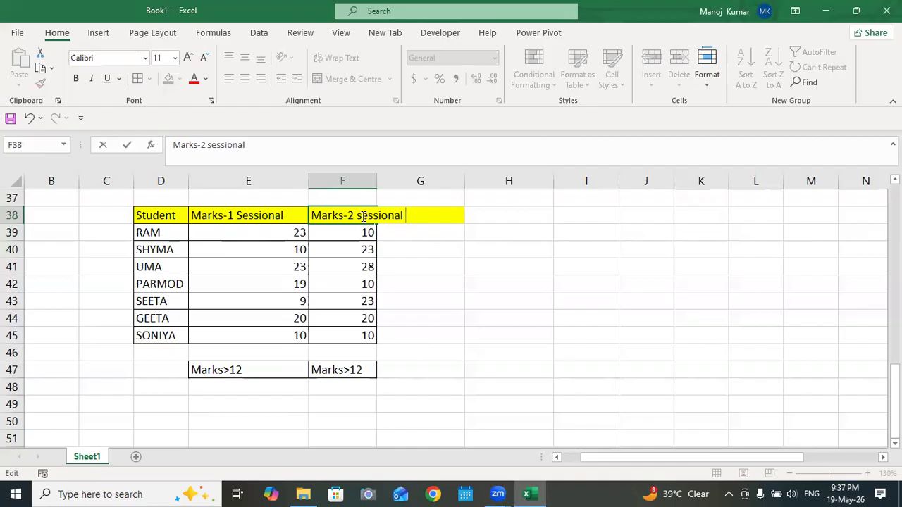
click(508, 250)
drag(381, 177, 448, 183)
drag(218, 215, 373, 336)
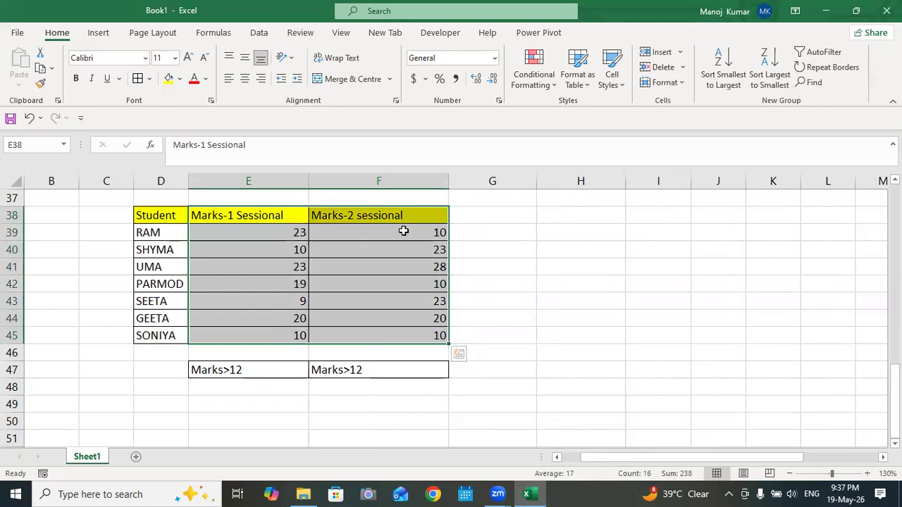
click(556, 283)
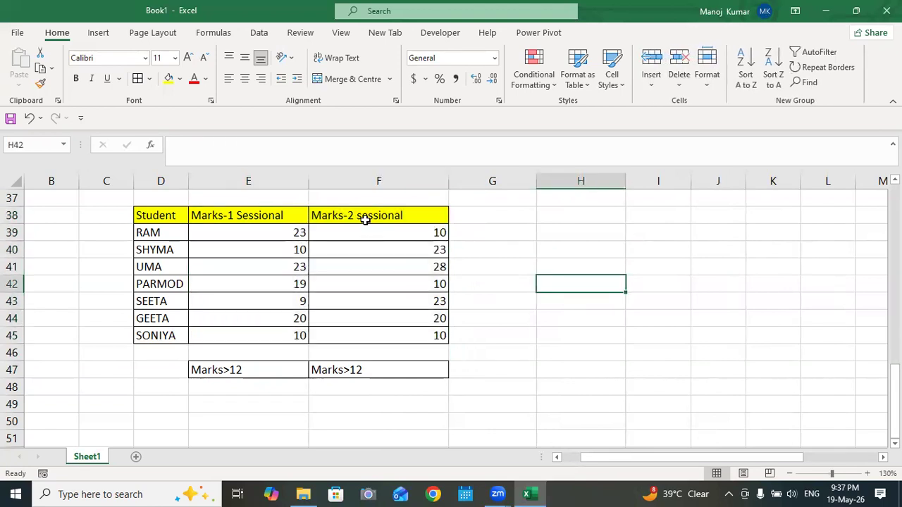
Step: Capitalize the second word of the F38 heading so it reads Marks-2 Sessional
click(364, 217)
double_click(364, 218)
key(BackSpace)
text(S)
click(580, 303)
drag(214, 217, 386, 335)
drag(275, 368, 377, 365)
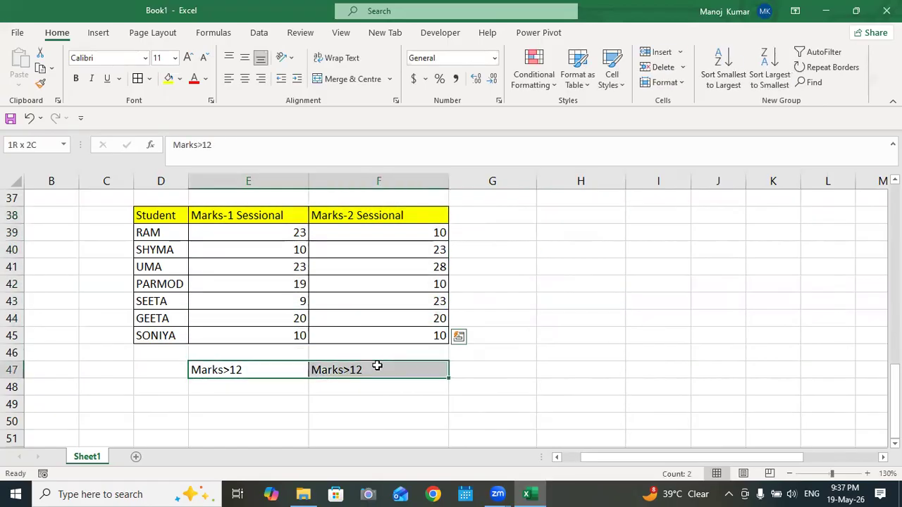
Step: Copy the Comparsion Operators block F17:H23 and paste it at K17 under 2- Multiple Conditions
scroll(612, 327, up, 12)
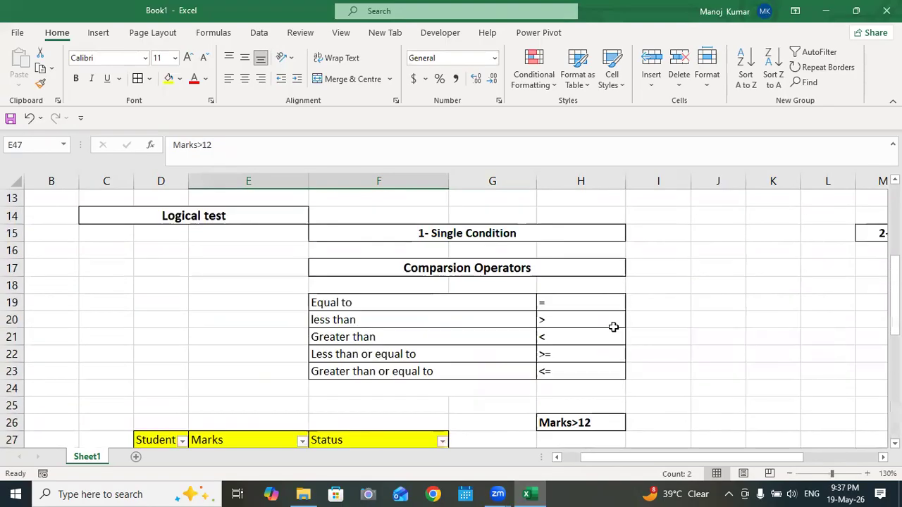
drag(631, 459, 704, 459)
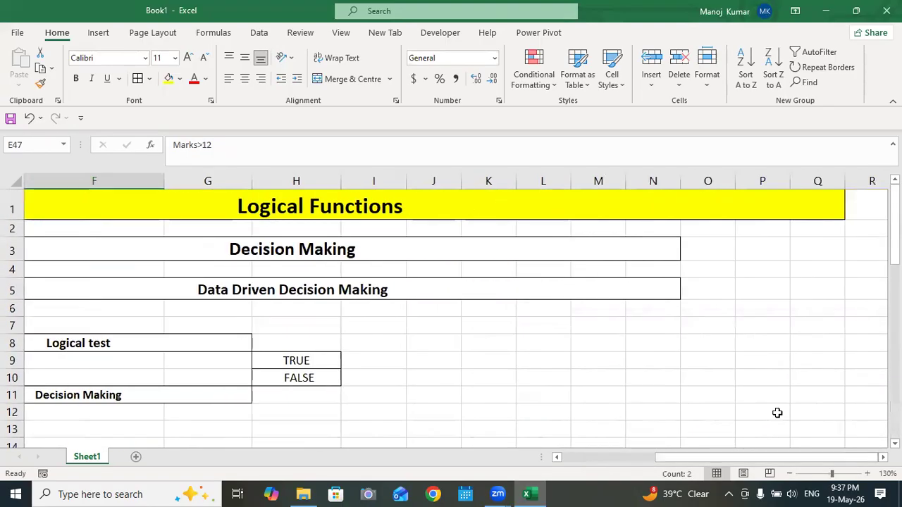
drag(893, 226, 893, 284)
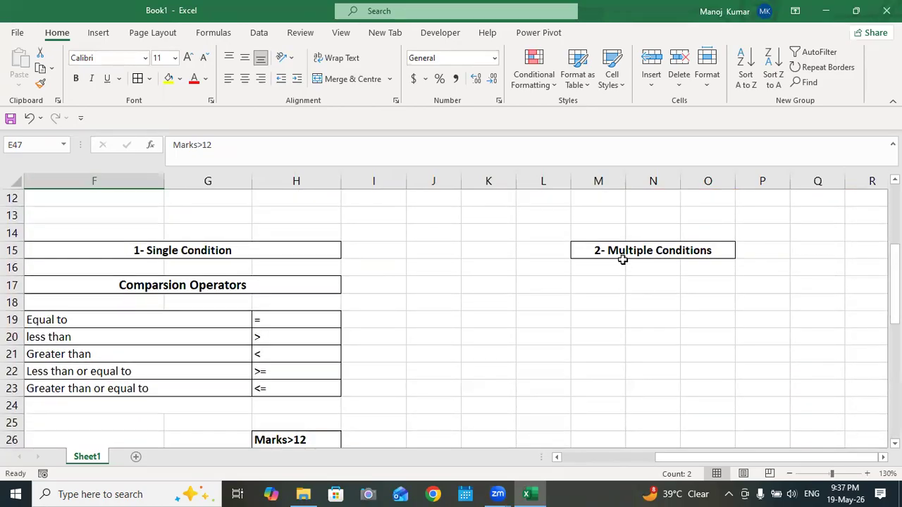
drag(664, 458, 662, 458)
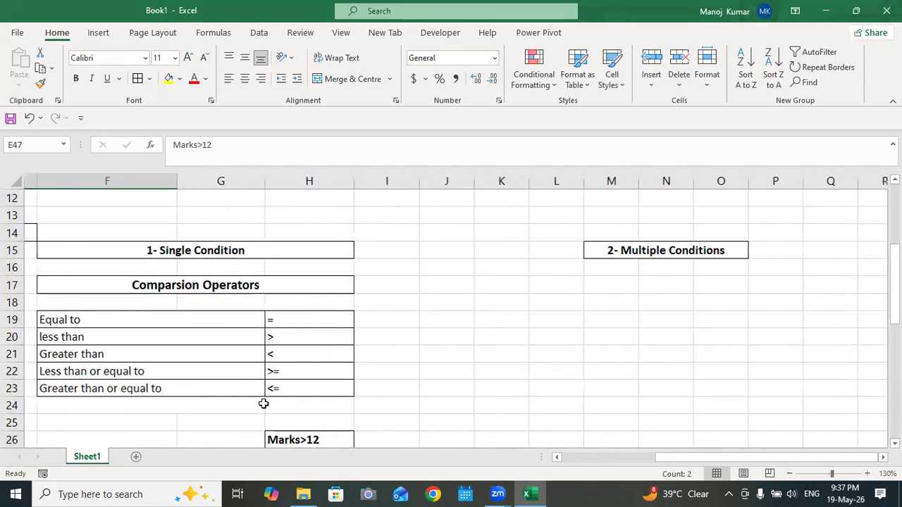
drag(47, 291, 209, 392)
key(ctrl+c)
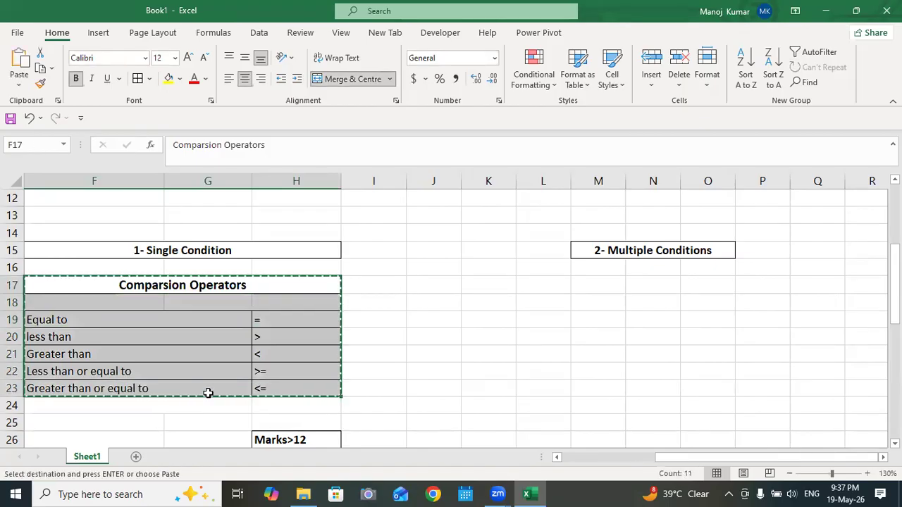
click(473, 286)
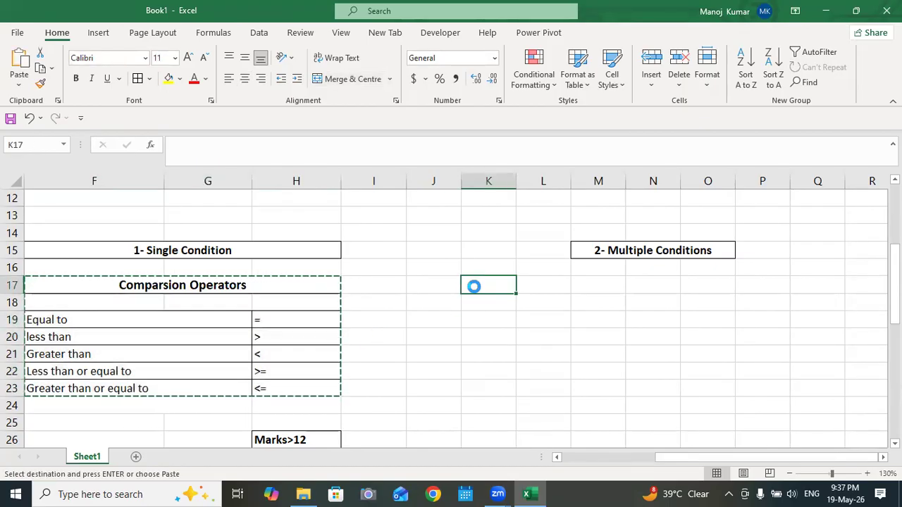
key(ctrl+v)
click(596, 302)
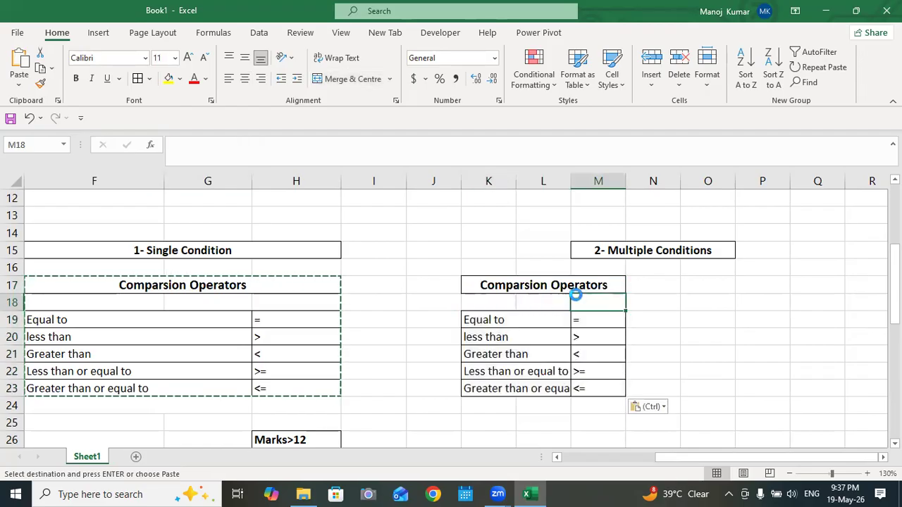
Step: Copy the Comparsion Operators heading from K17 to O17, beside the pasted block
click(689, 287)
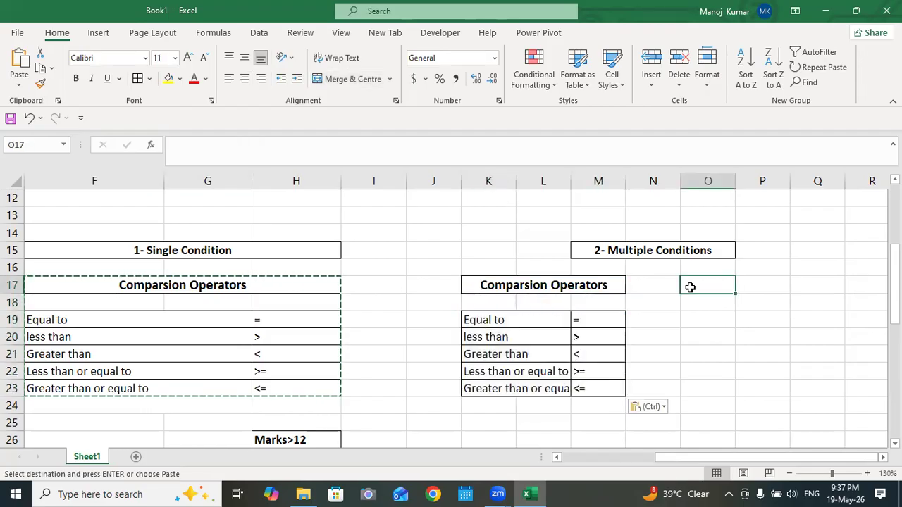
click(594, 290)
key(ctrl+c)
click(693, 289)
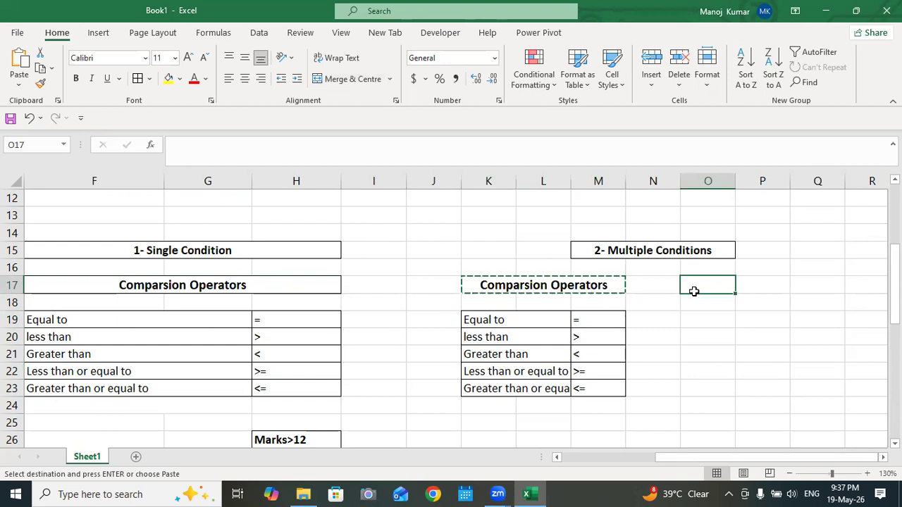
key(ctrl+v)
Step: Rename the copied heading in O17 to Logical Operators
double_click(770, 285)
drag(771, 285, 649, 277)
text(LOGICAL)
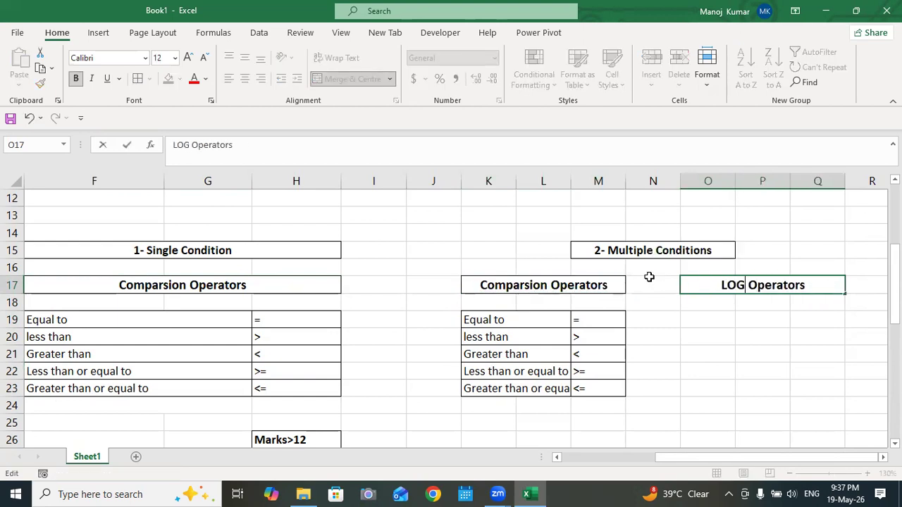
key(BackSpace)
key(BackSpace)
key(BackSpace)
key(BackSpace)
key(BackSpace)
key(BackSpace)
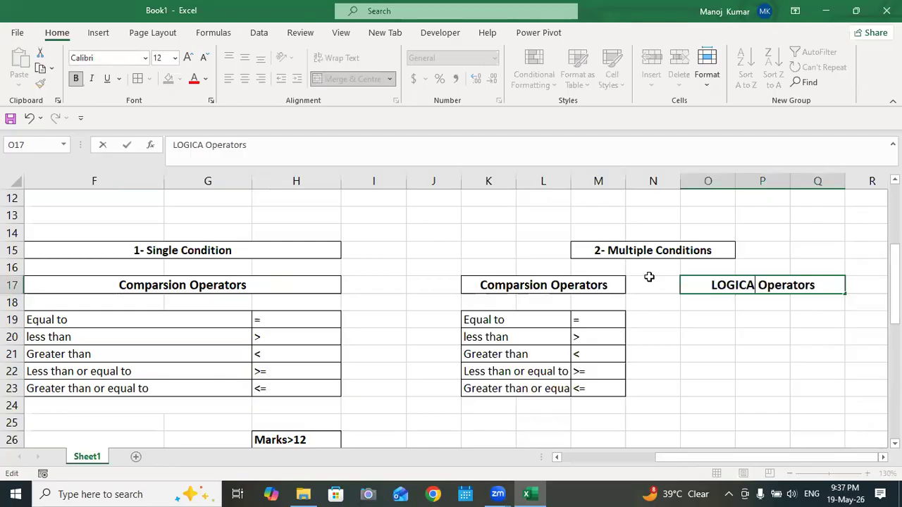
text(ogical)
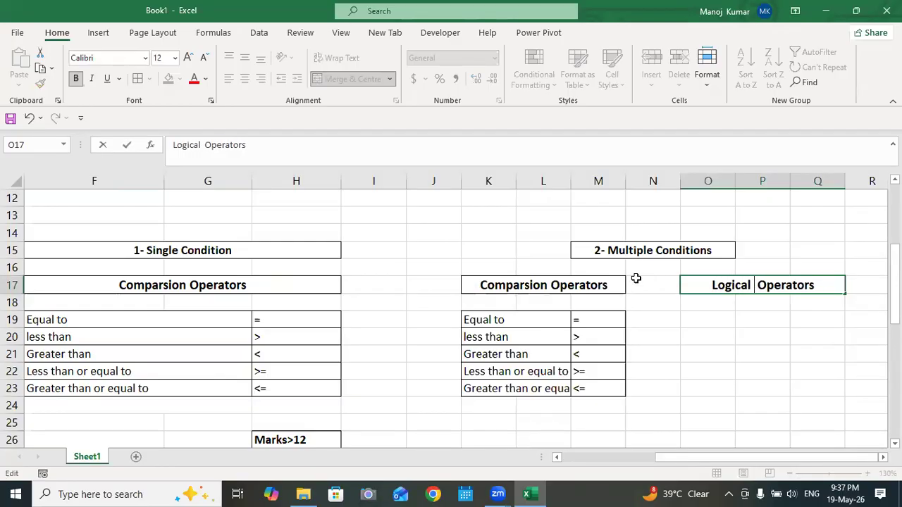
click(763, 356)
click(739, 289)
Step: List the logical operators AND, OR and NOT in P19:P21 under the Logical Operators heading
click(758, 321)
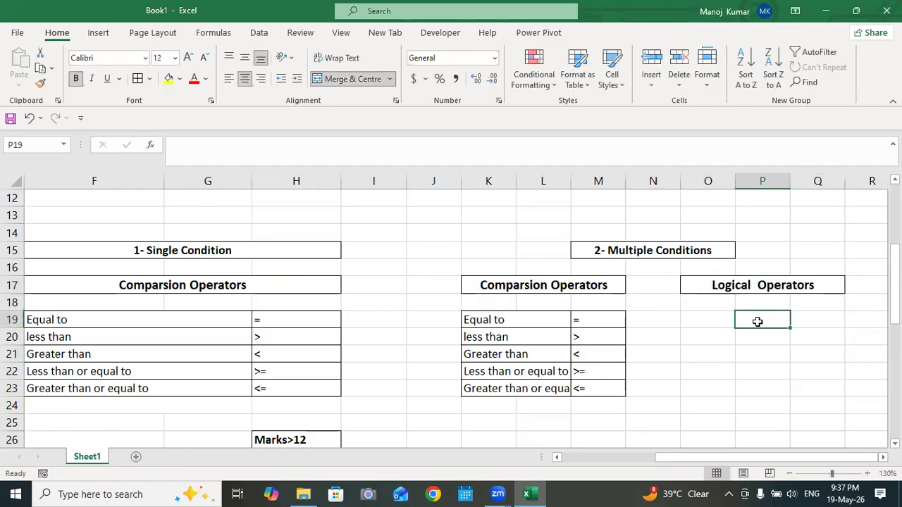
text(AN)
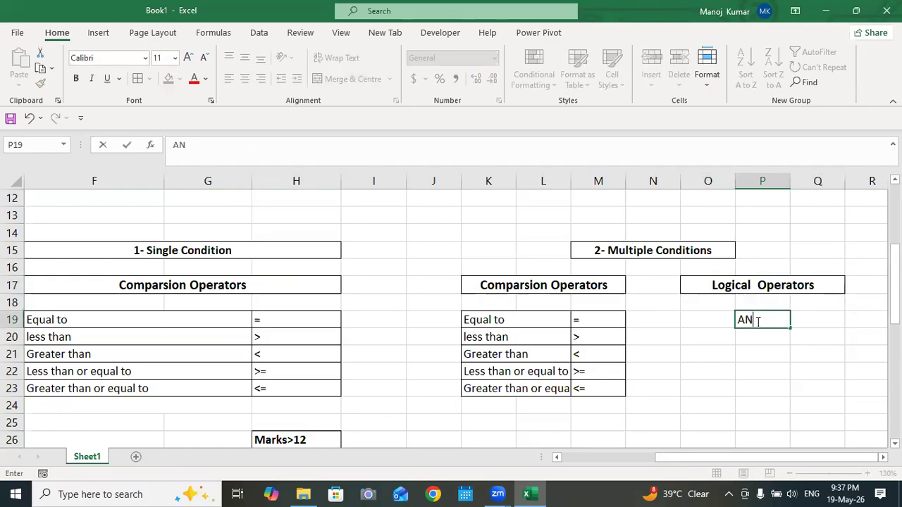
key(Return)
text(D)
key(BackSpace)
key(Return)
text(NO)
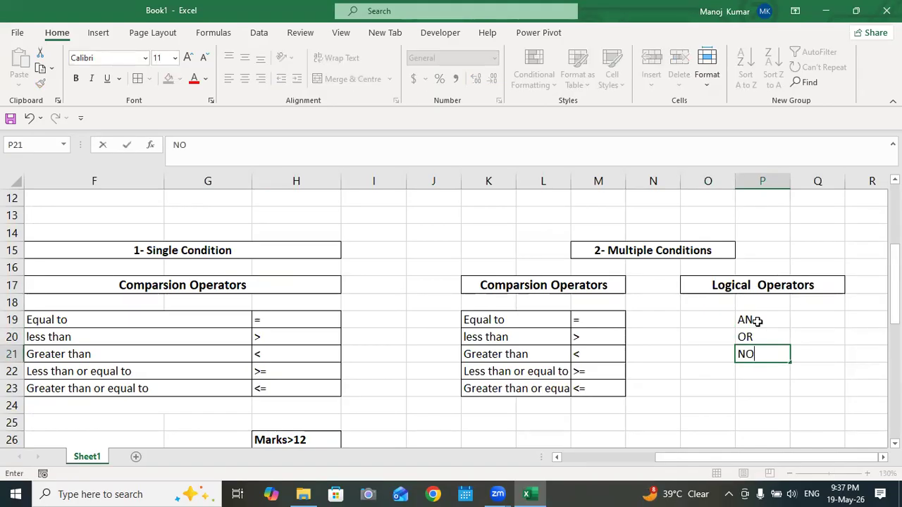
text(T)
click(756, 321)
double_click(756, 321)
text(D)
click(796, 369)
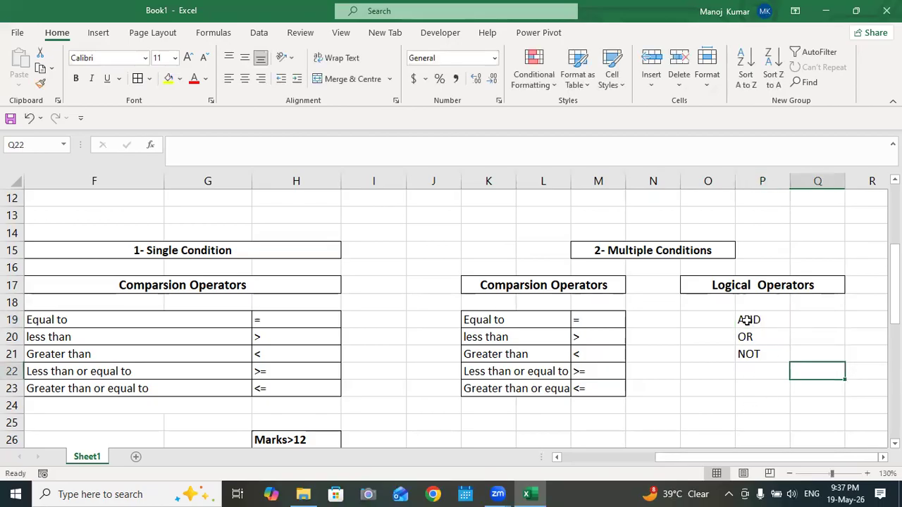
Step: Apply borders to the AND, OR and NOT cells in P19:P21
drag(747, 318, 748, 352)
click(137, 78)
drag(493, 250, 803, 247)
click(646, 250)
drag(511, 290, 592, 403)
drag(735, 286, 764, 356)
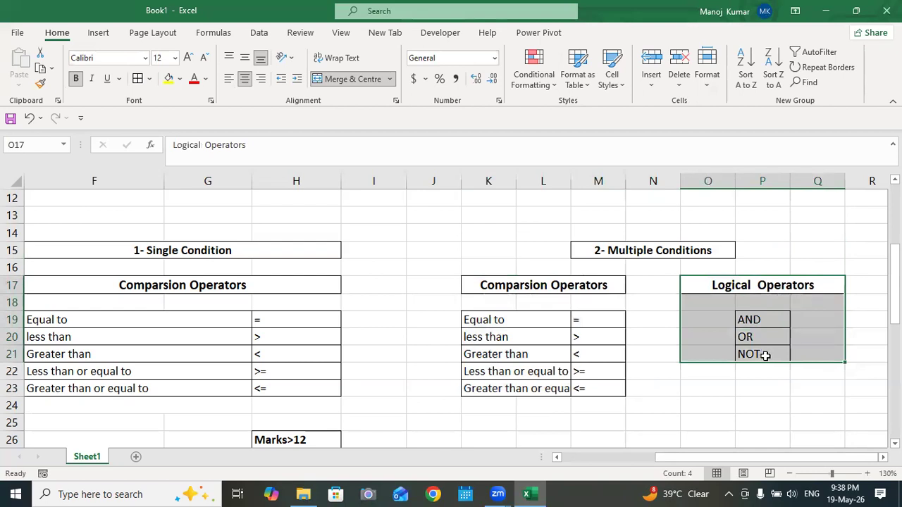
Step: Review the single-condition section with its comparison operators and the Status formula in F28 of the student marks table
drag(709, 460, 654, 461)
click(566, 368)
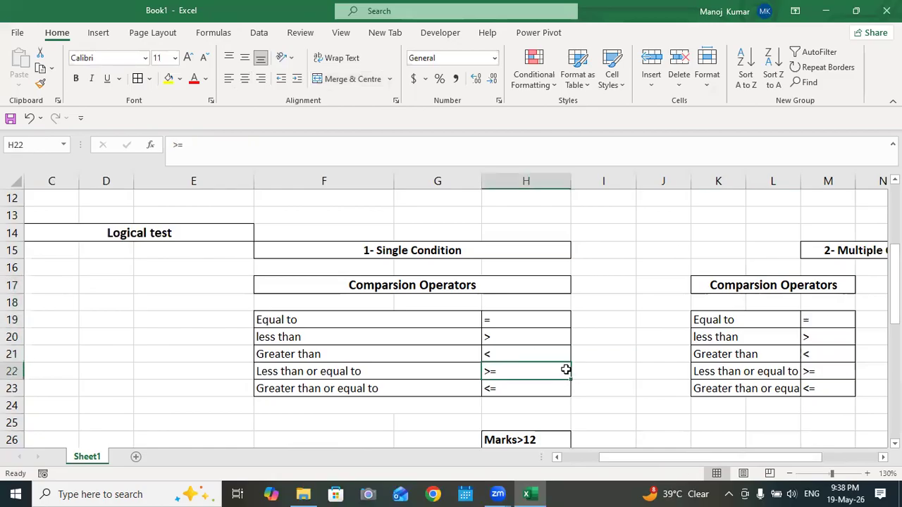
click(401, 245)
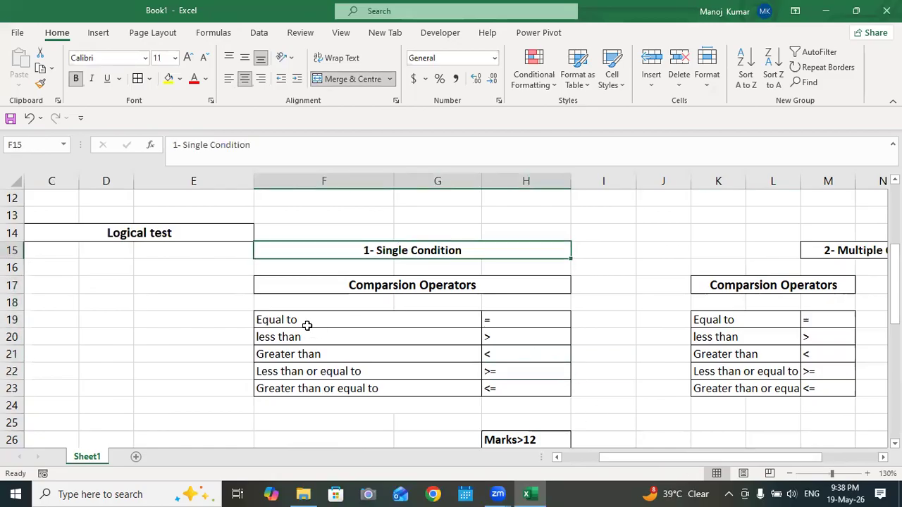
drag(324, 291, 494, 392)
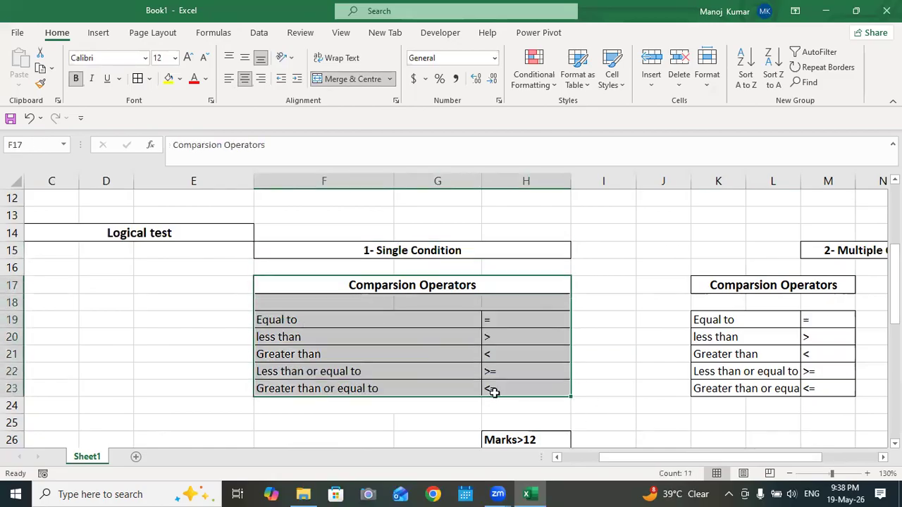
scroll(495, 392, down, 7)
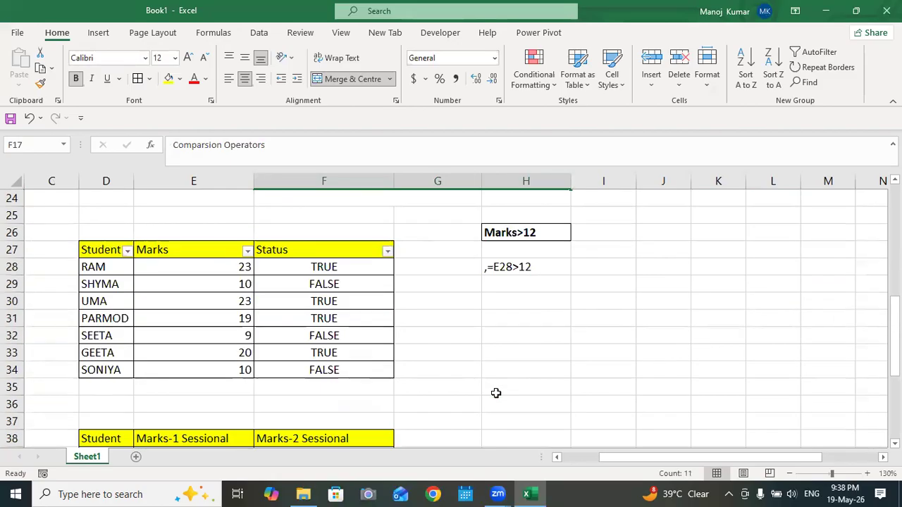
scroll(495, 392, up, 3)
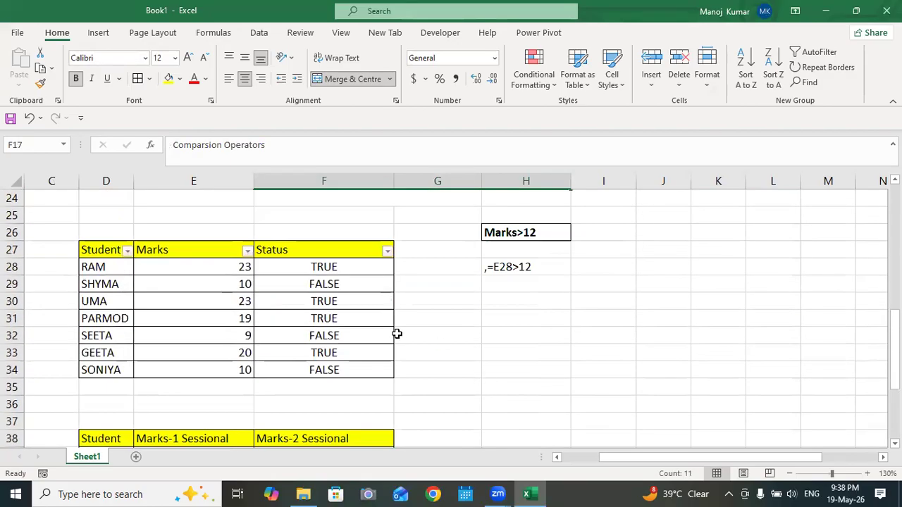
double_click(334, 269)
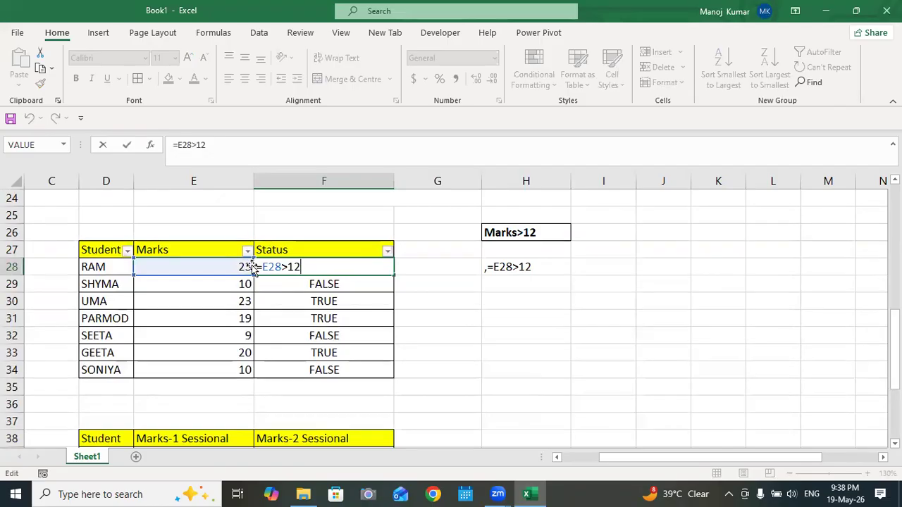
drag(301, 267, 259, 267)
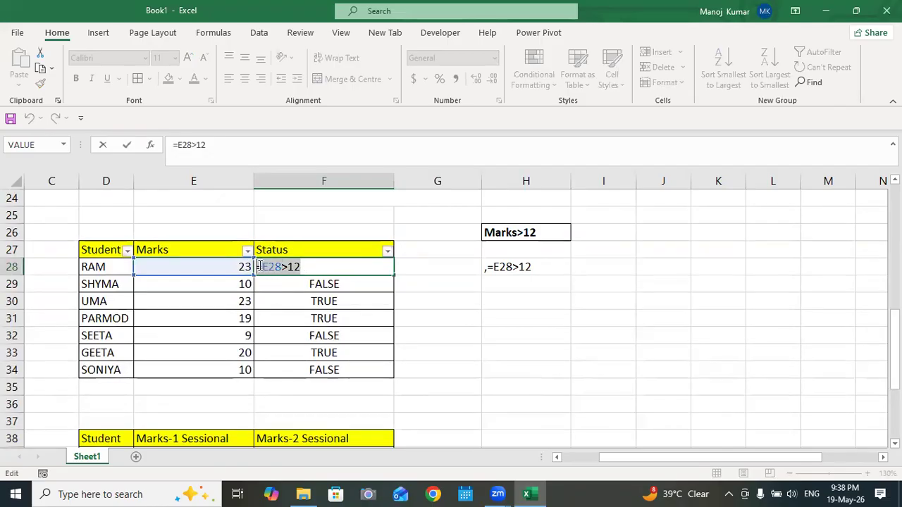
click(328, 266)
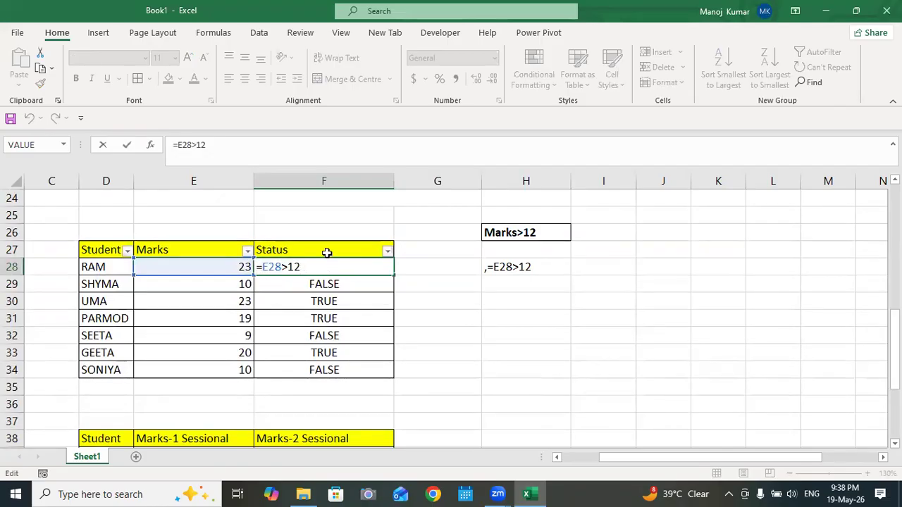
key(Return)
Step: Add a STATUS heading in G38 beside Marks-2 Sessional and widen column G
scroll(327, 252, down, 5)
scroll(208, 282, up, 2)
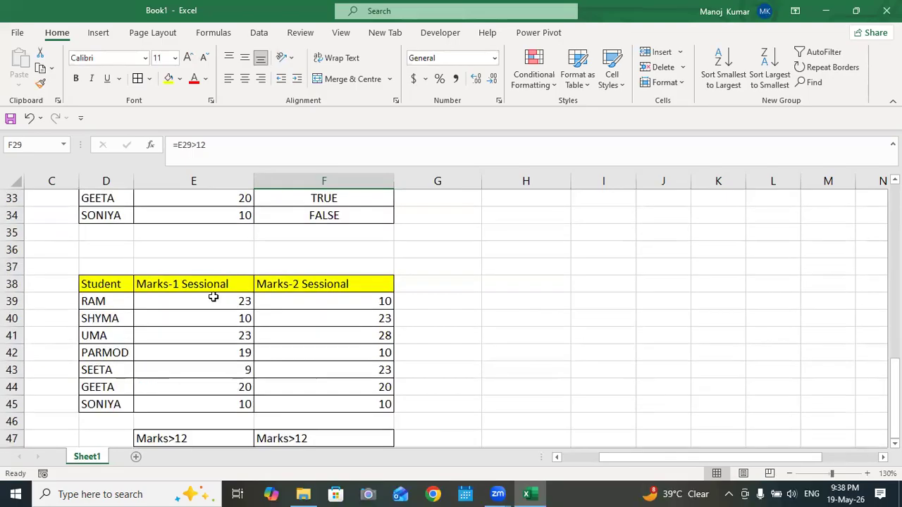
drag(120, 284, 352, 406)
drag(201, 286, 208, 401)
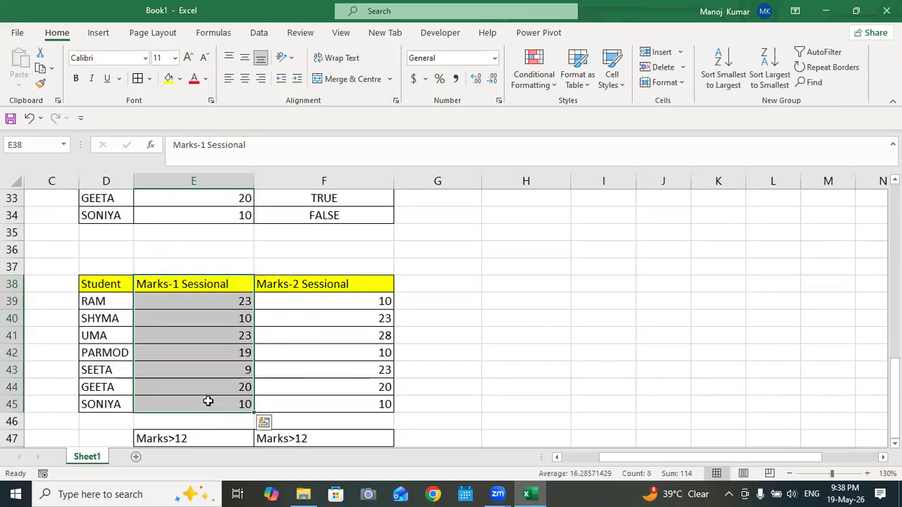
drag(317, 286, 322, 402)
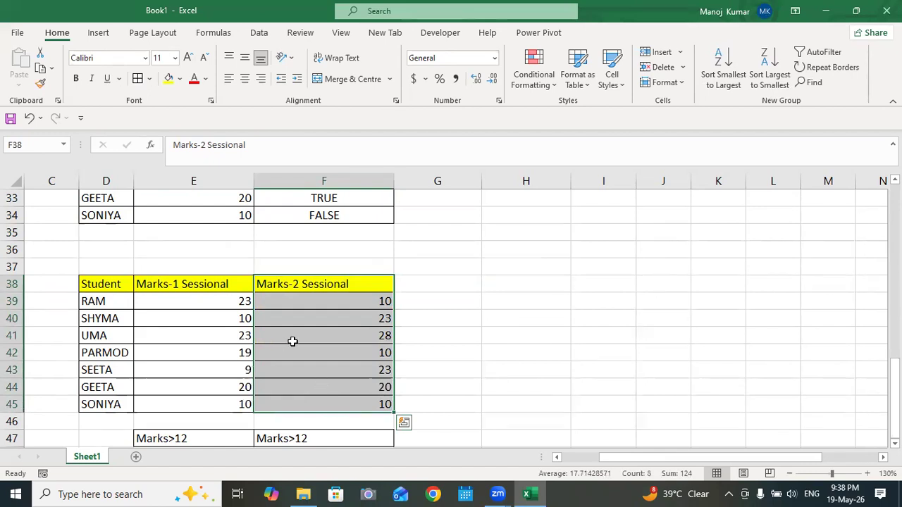
click(434, 281)
text(ST)
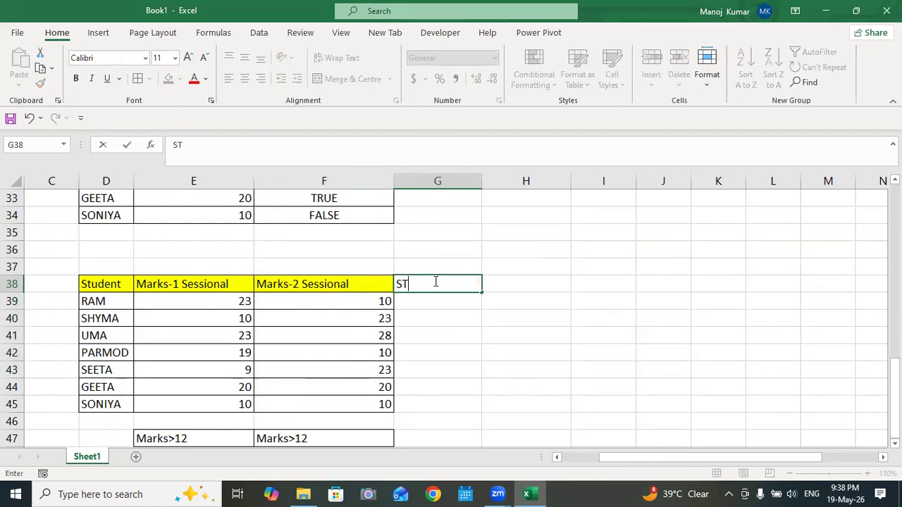
click(641, 300)
drag(483, 181, 603, 202)
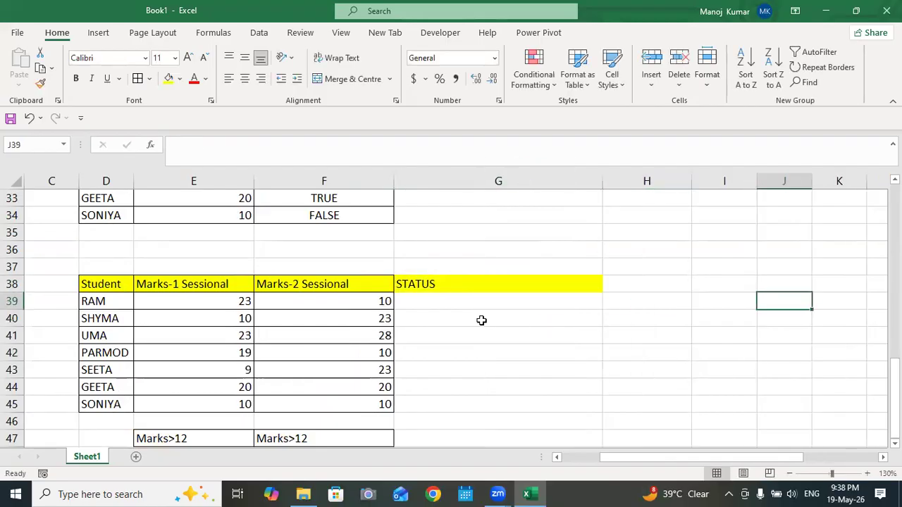
Step: Enter the formula =AND(E39>12,F39>12) in G39 to test both sessional marks of the first student
double_click(459, 301)
text(=)
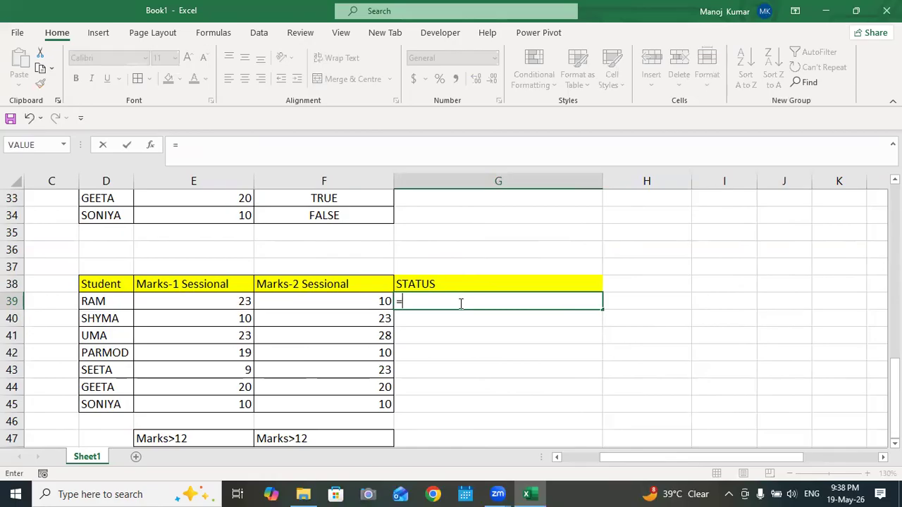
text(AND()
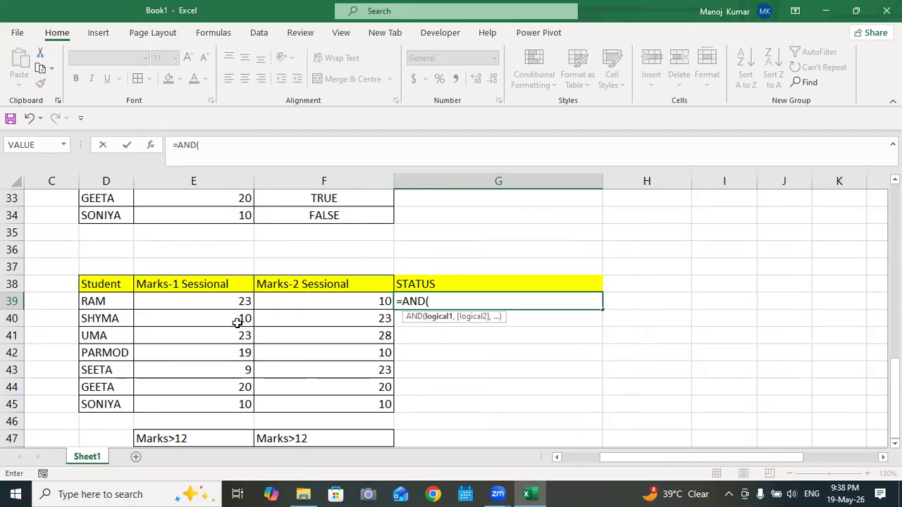
click(217, 304)
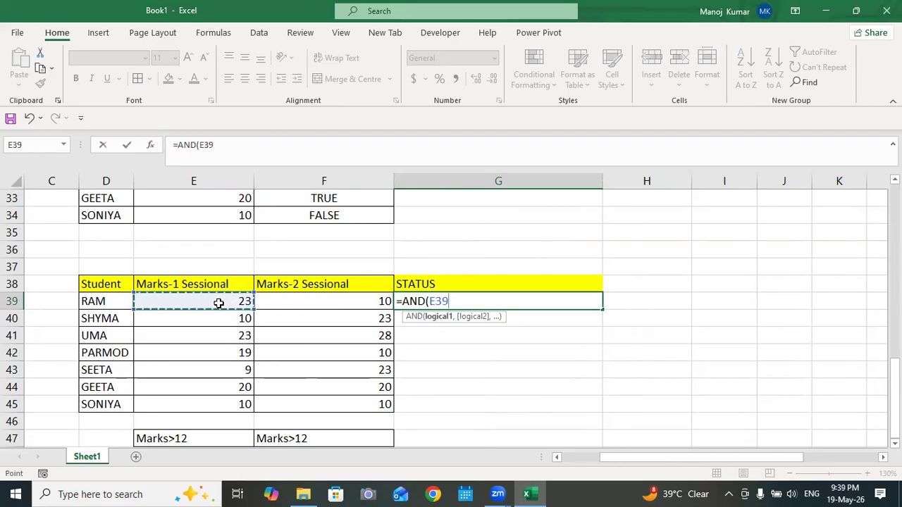
text(>12,)
click(328, 305)
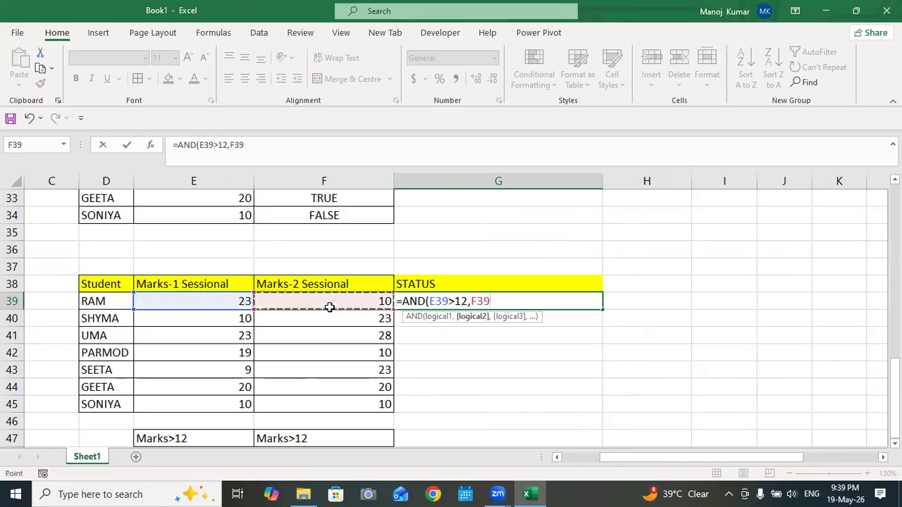
text(>)
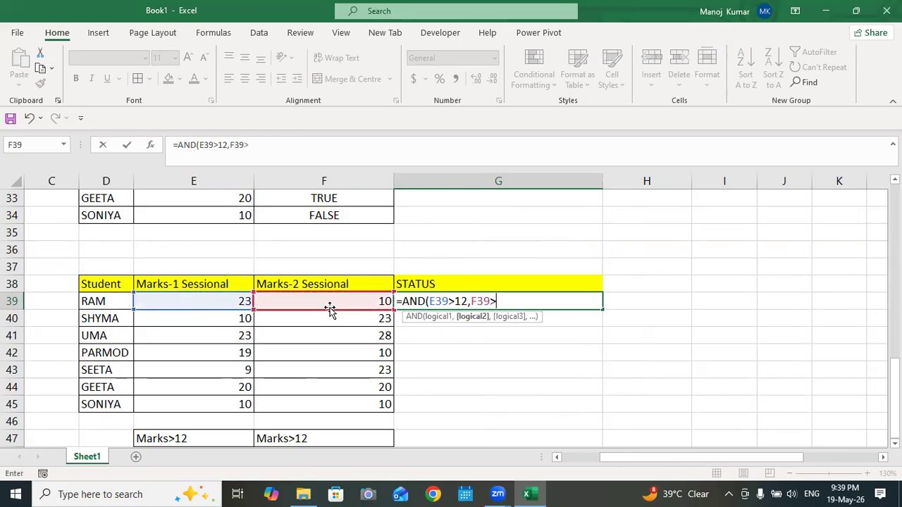
text(12))
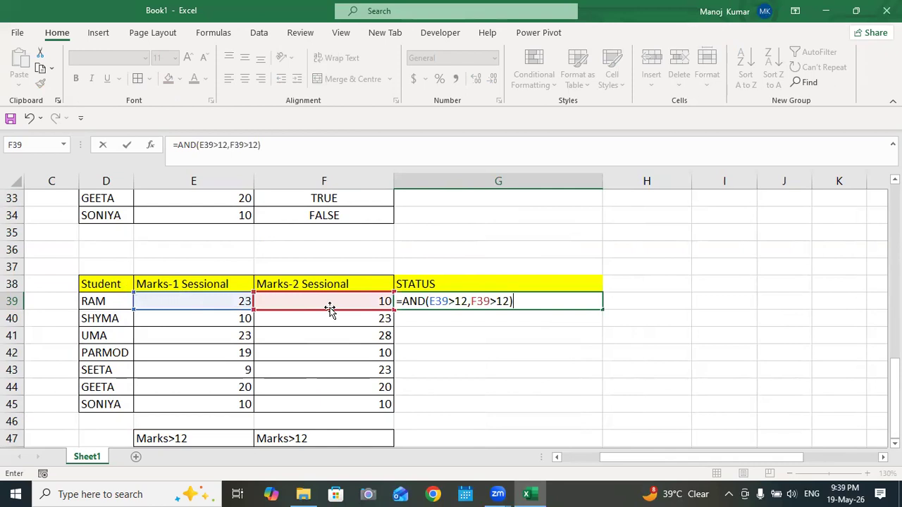
drag(403, 301, 426, 301)
click(427, 301)
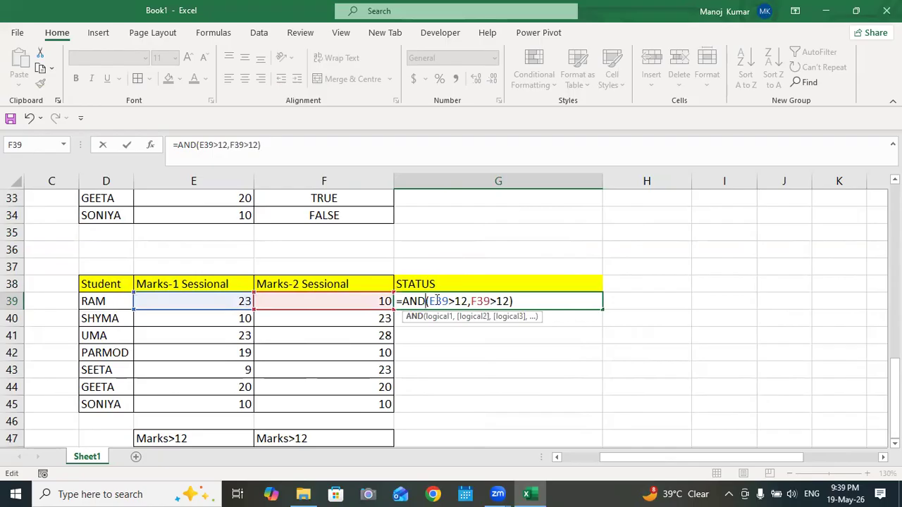
drag(427, 301, 512, 301)
click(514, 301)
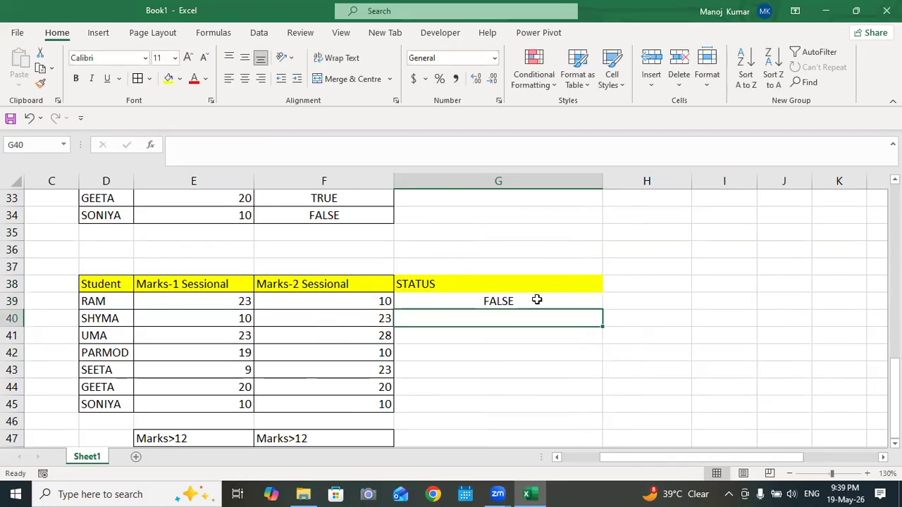
Step: Examine the AND formula in G39 and its result against the first student's marks in E39 and F39
scroll(404, 320, up, 1)
scroll(446, 321, down, 2)
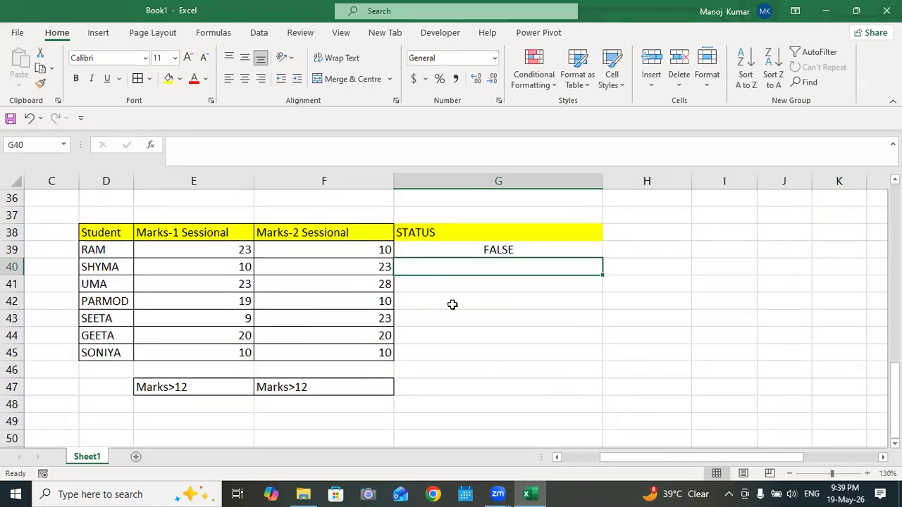
click(482, 252)
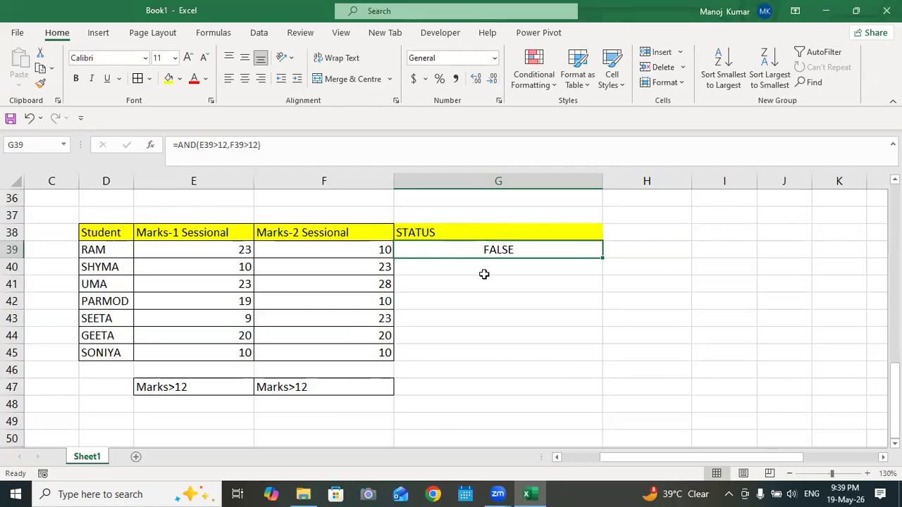
click(219, 253)
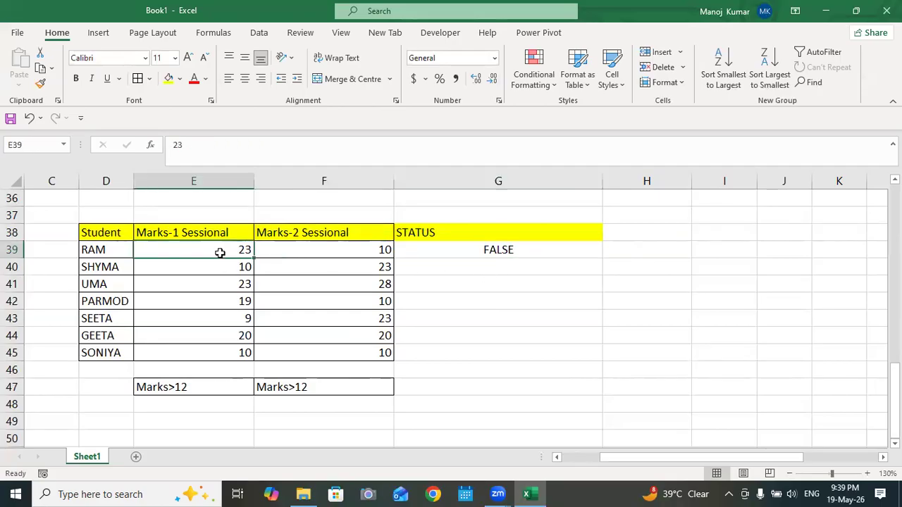
click(344, 254)
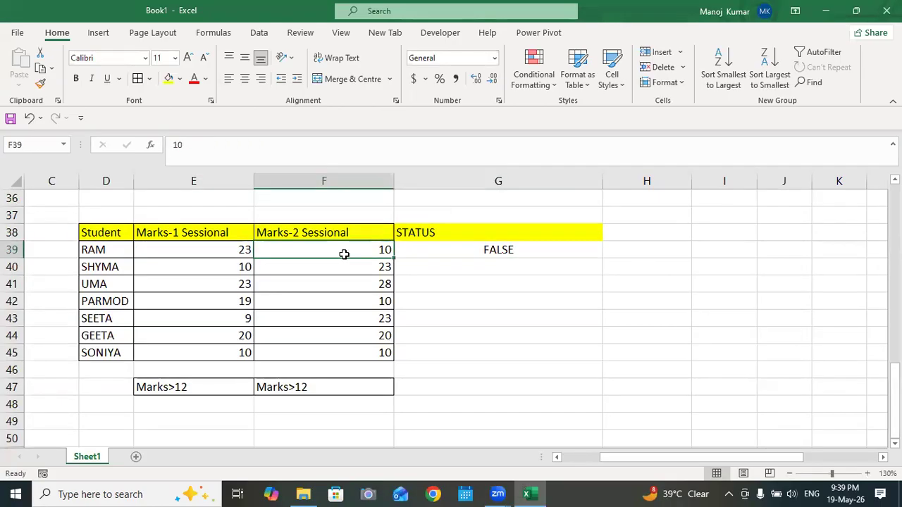
double_click(489, 251)
drag(429, 250, 514, 250)
click(516, 250)
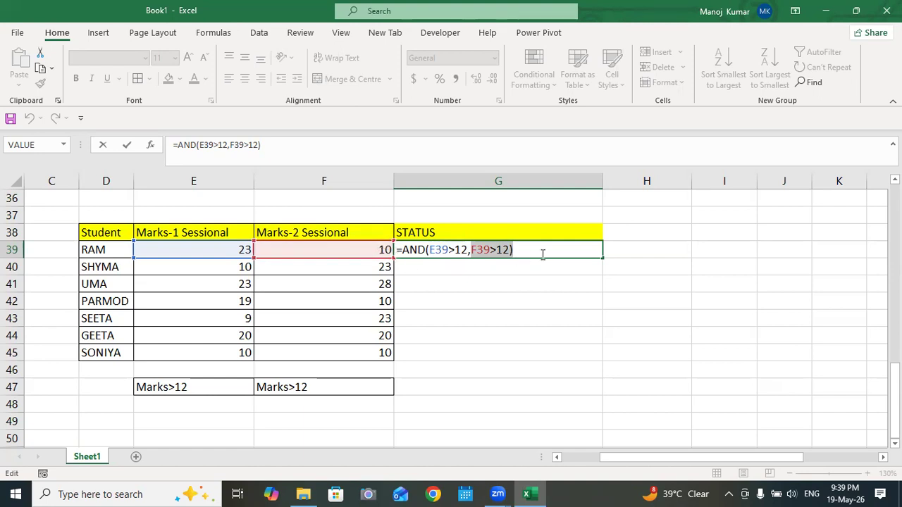
key(Return)
click(519, 245)
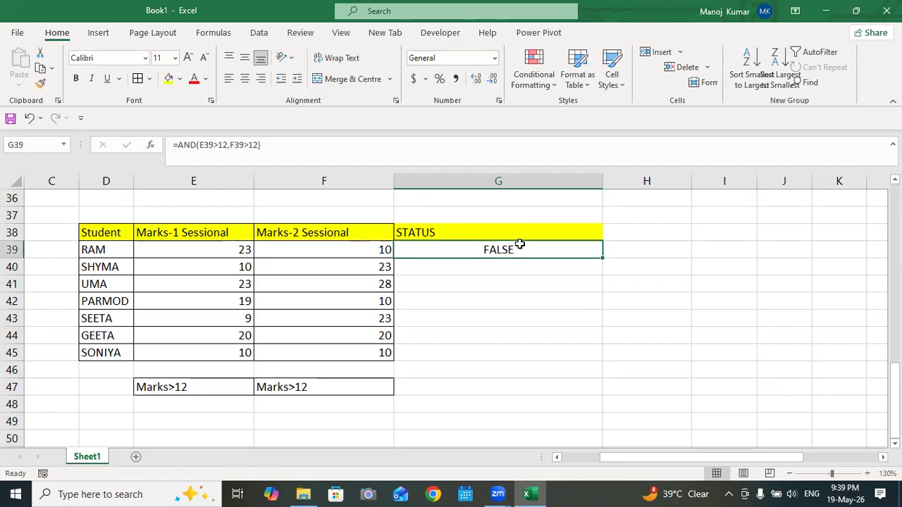
click(708, 323)
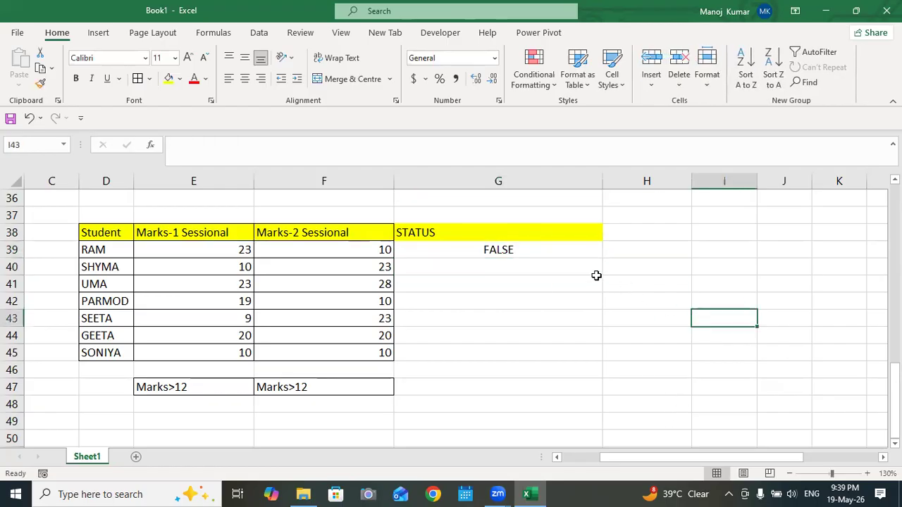
click(570, 249)
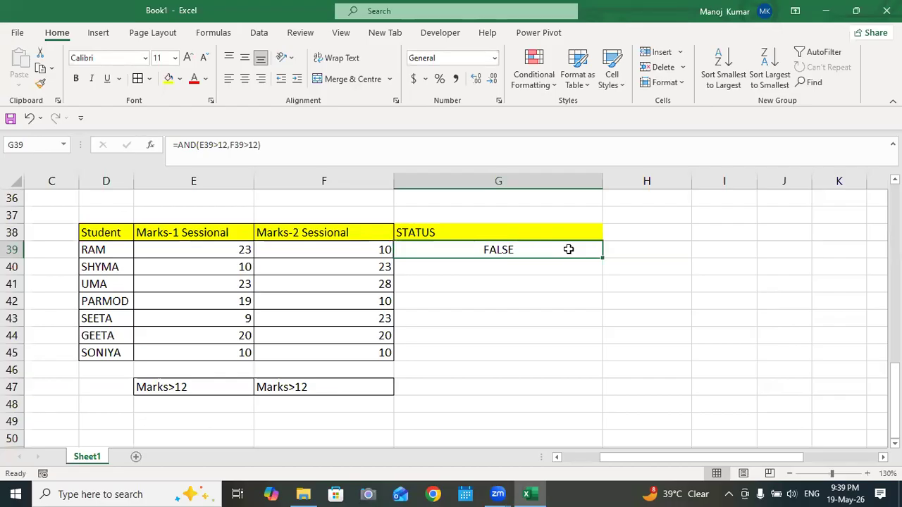
click(675, 288)
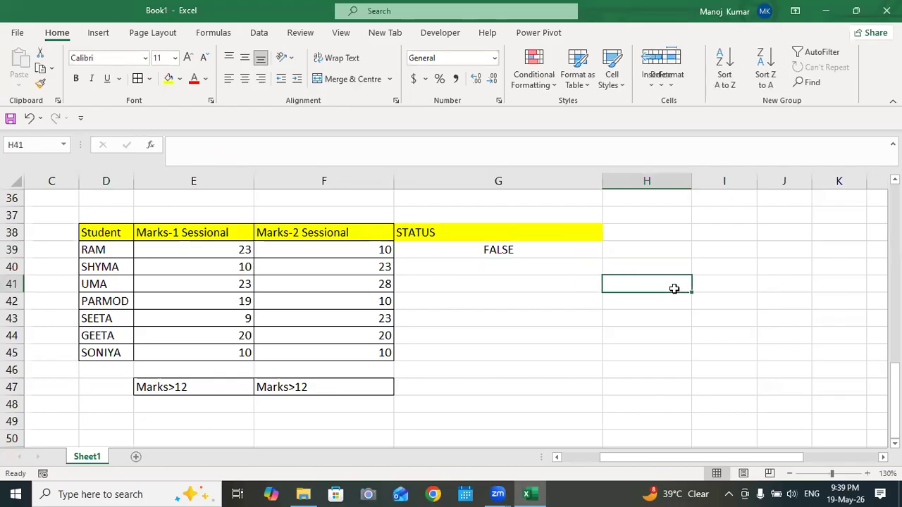
Step: Compare the Marks-1 and Marks-2 Sessional columns with their Marks>12 conditions in E47:F47 and the status in G39
click(186, 392)
drag(185, 393, 298, 387)
drag(212, 232, 216, 351)
click(181, 388)
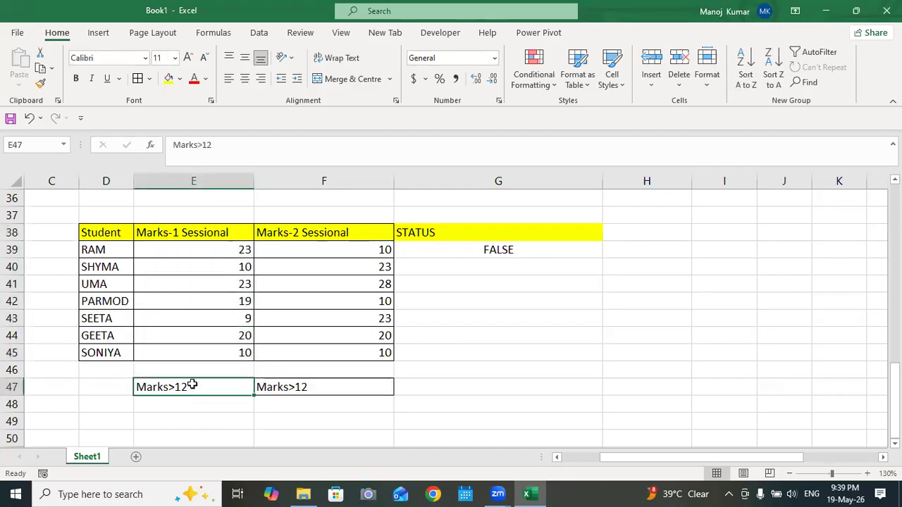
drag(316, 236, 314, 356)
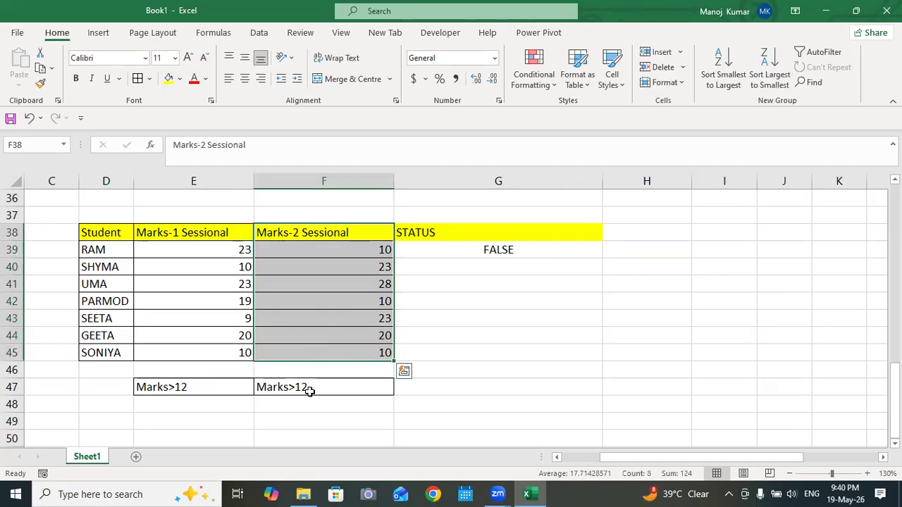
click(310, 392)
click(442, 246)
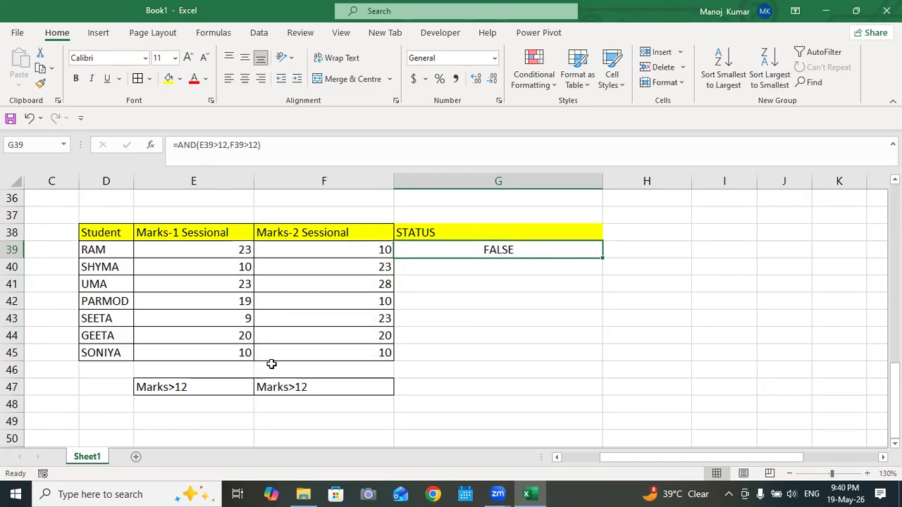
click(227, 249)
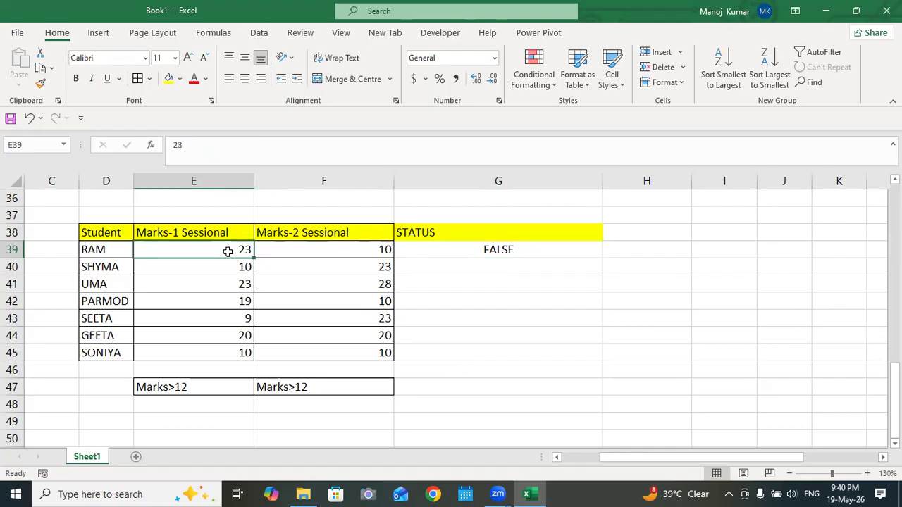
drag(203, 235, 205, 357)
click(379, 252)
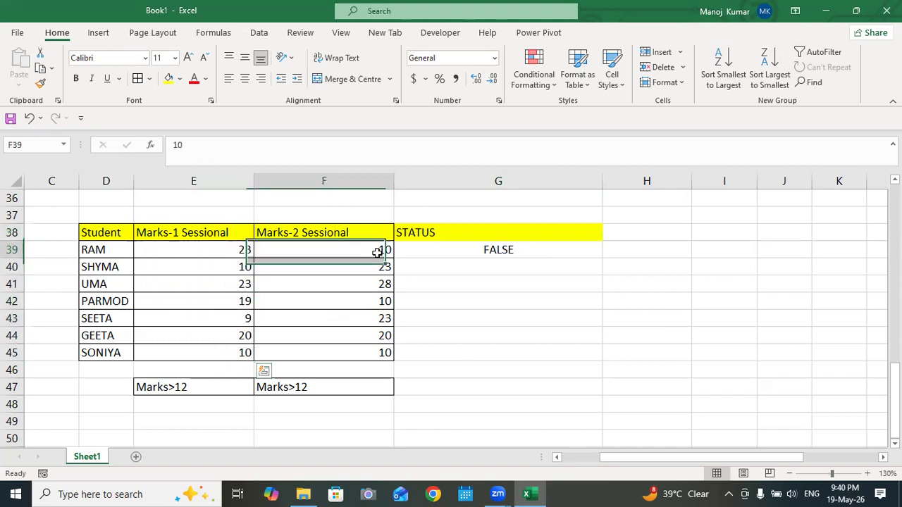
Step: Fill the AND formula from G39 down to G40 to test the second student's sessional marks
drag(235, 249, 342, 247)
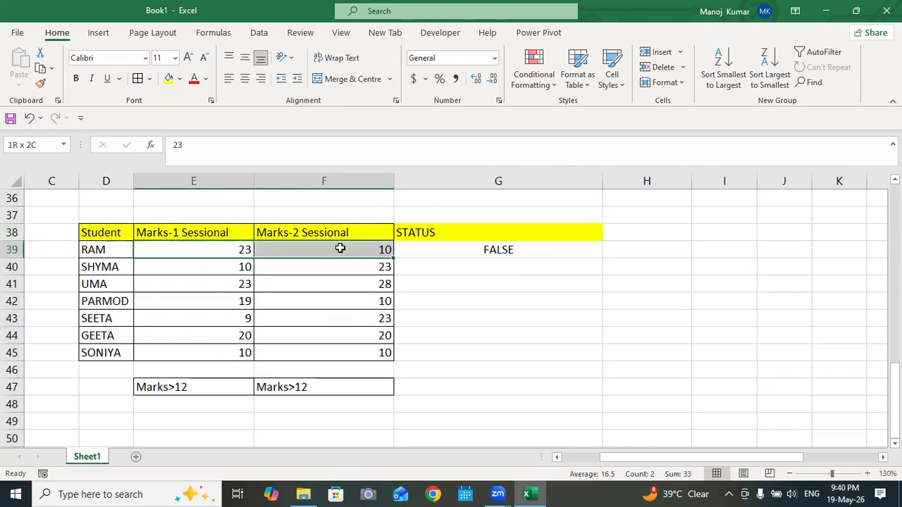
click(486, 252)
drag(226, 267, 383, 265)
drag(247, 275, 375, 286)
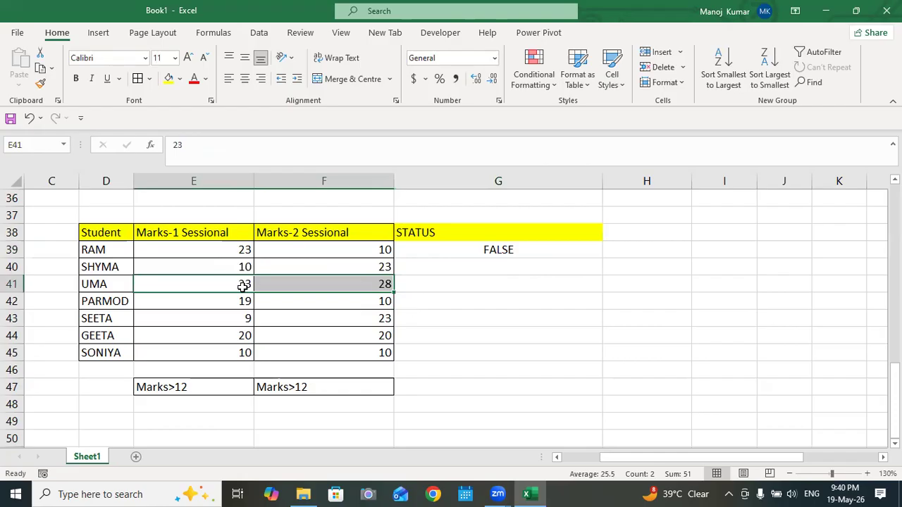
click(541, 251)
drag(603, 260, 600, 276)
click(496, 270)
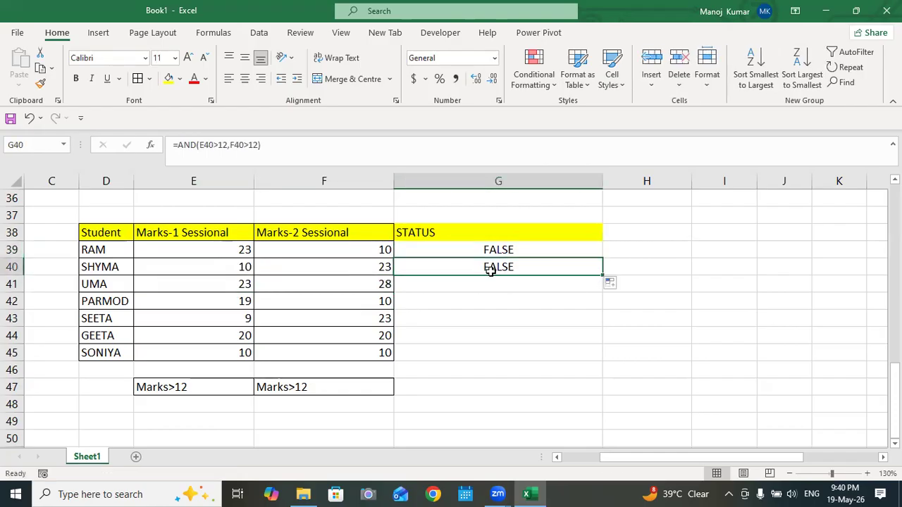
Step: Check the marks in rows 40 and 41 and fill the AND formula from G40 down to G41
click(380, 265)
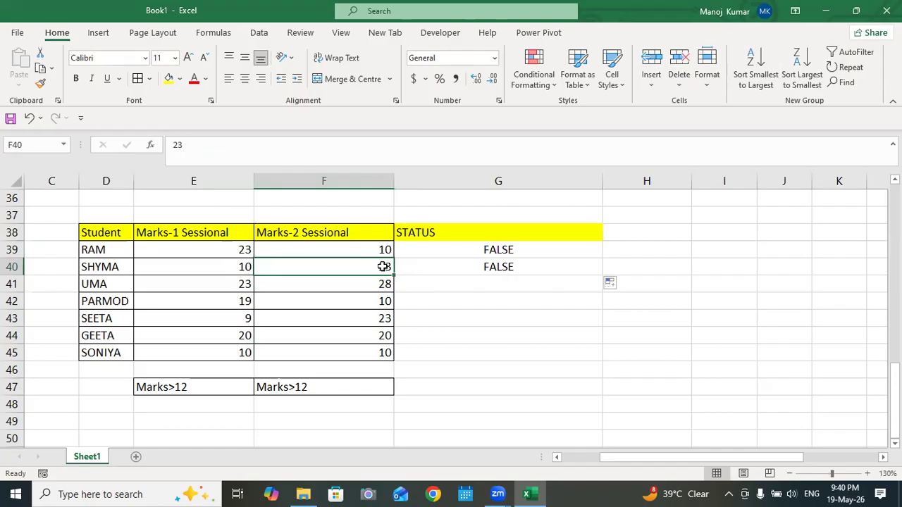
click(202, 272)
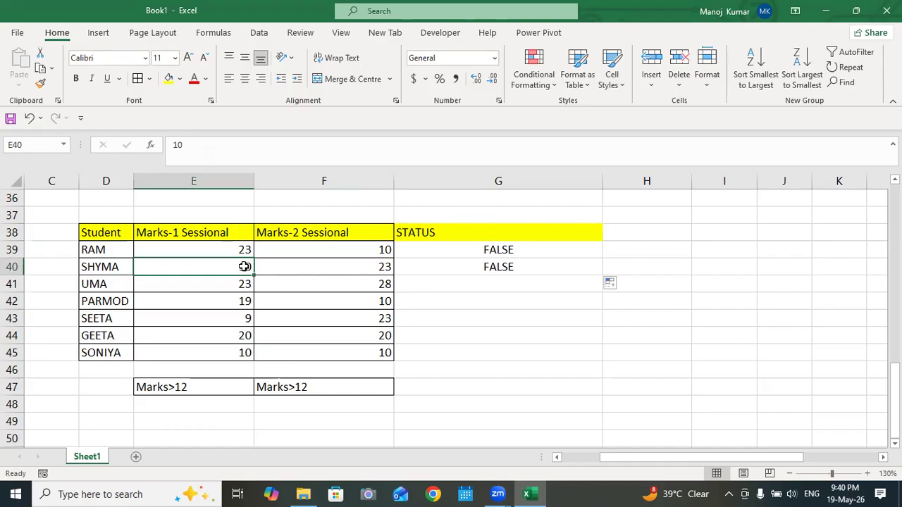
click(236, 286)
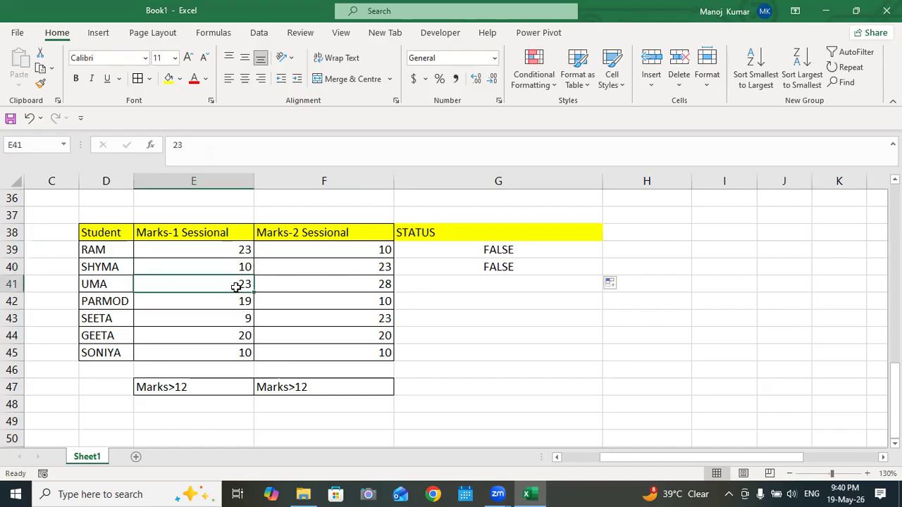
click(386, 285)
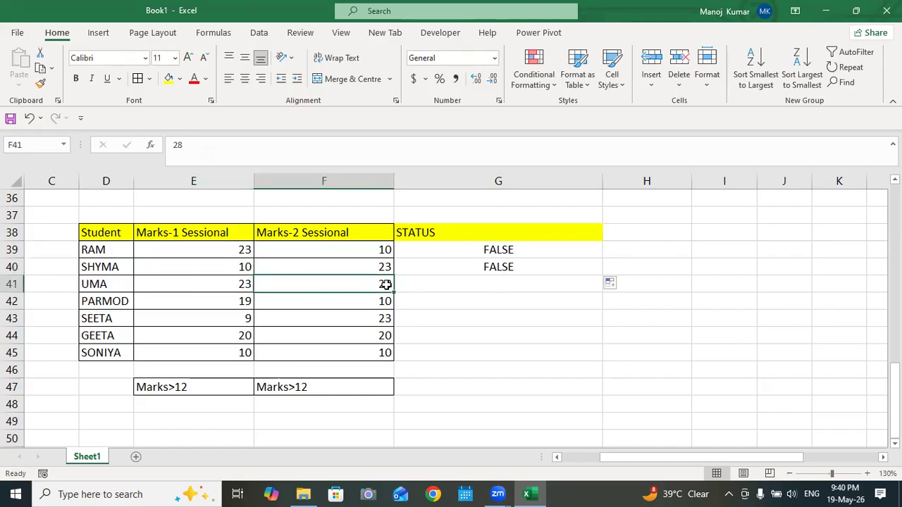
click(543, 266)
drag(603, 276, 604, 291)
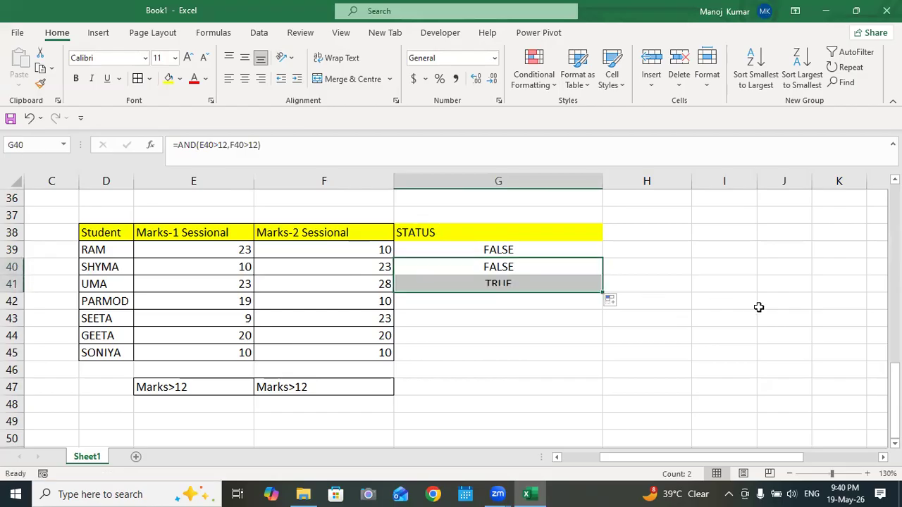
click(757, 307)
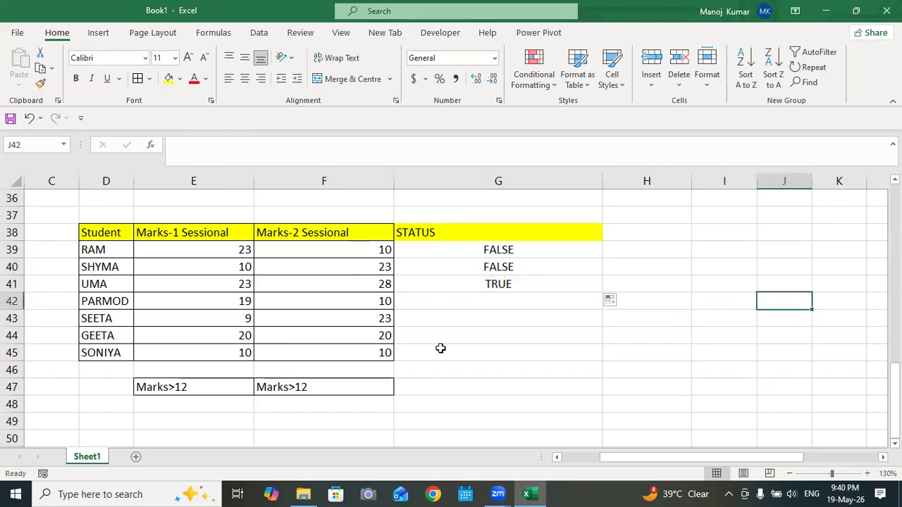
Step: Check the marks in E42 and F42 and extend the AND formula from G41 down to G42
click(239, 301)
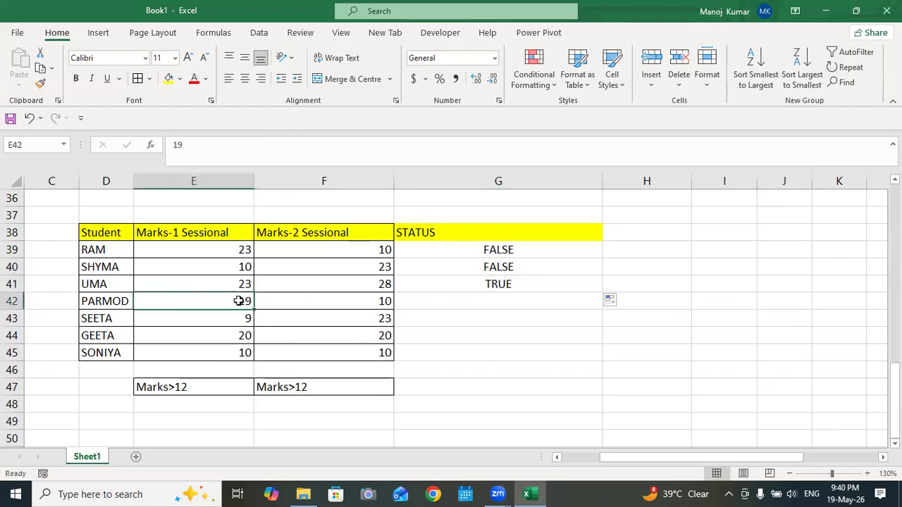
click(386, 301)
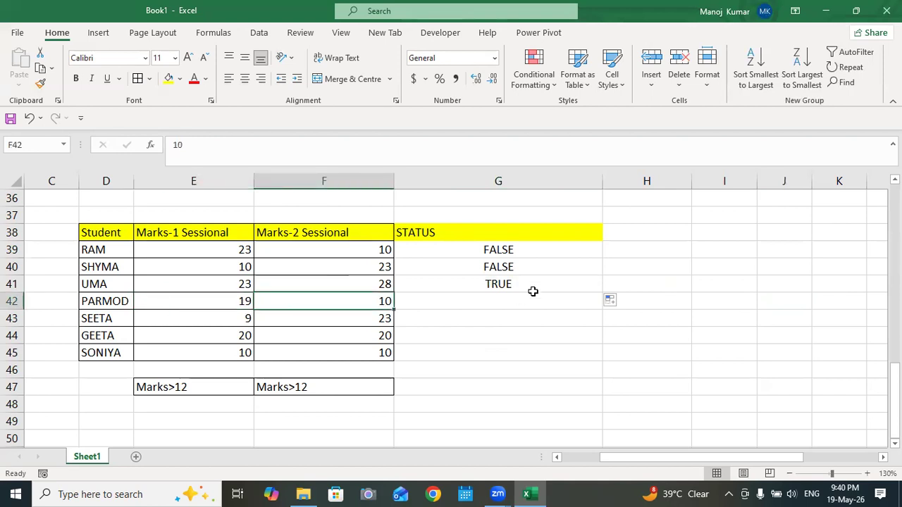
click(532, 290)
drag(602, 300, 603, 310)
click(623, 370)
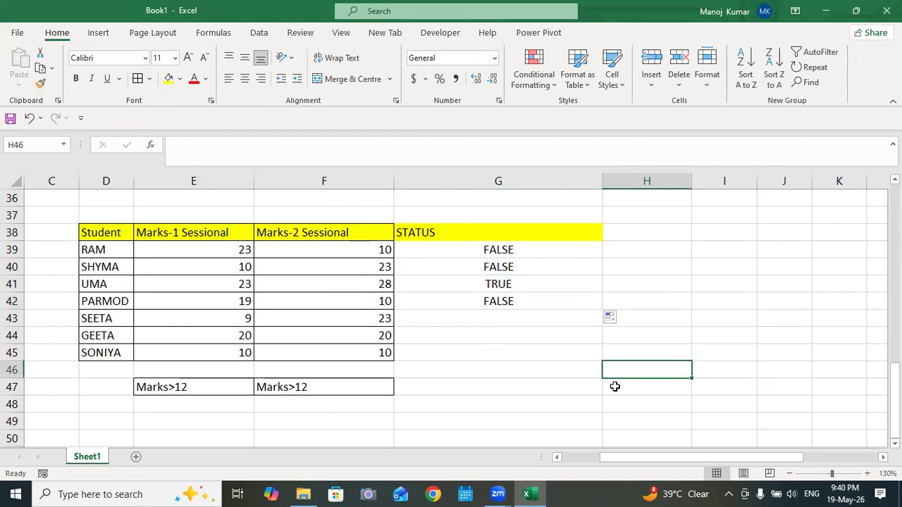
Step: Check both sessional marks in row 43 and fill the AND formula from G42 down to G43
click(381, 318)
click(237, 322)
click(539, 305)
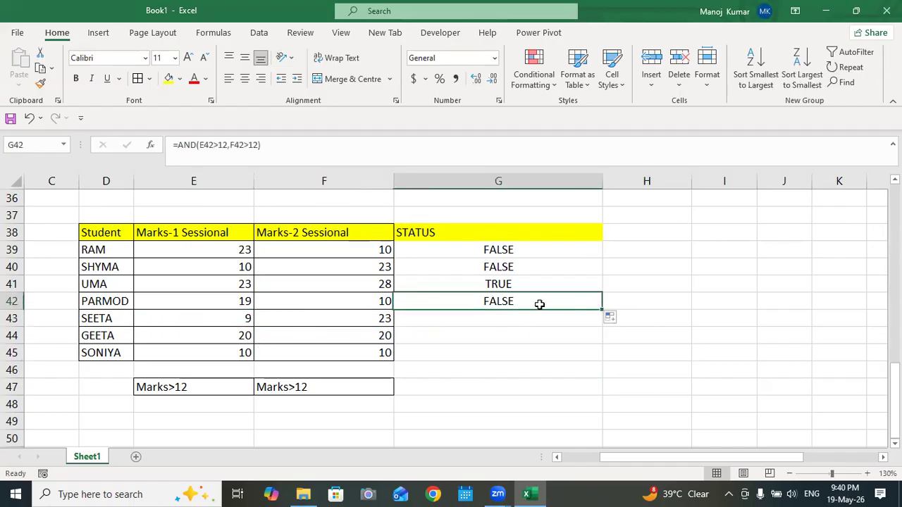
drag(600, 310, 613, 343)
click(623, 369)
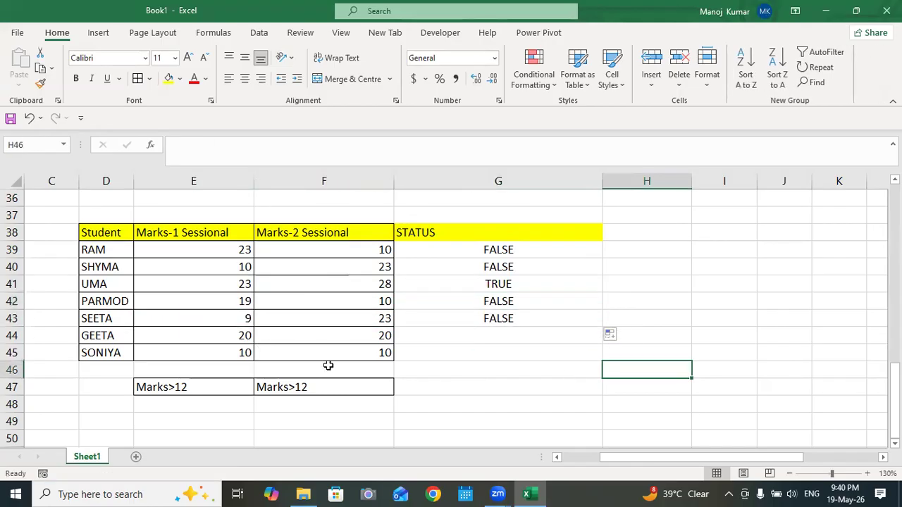
Step: Check the marks in E44:F44 and fill the AND formula from G43 down to G44
drag(239, 336, 366, 334)
click(560, 322)
drag(604, 326, 606, 345)
Step: Fill the AND formula from G44 down to G45 and add borders to the status cells G39:G45
drag(230, 357, 341, 354)
click(584, 336)
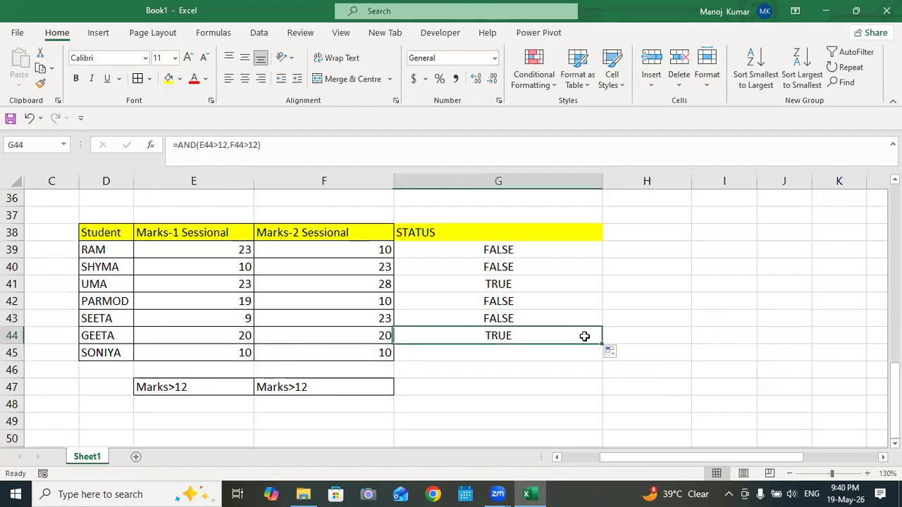
drag(602, 344, 708, 355)
click(697, 354)
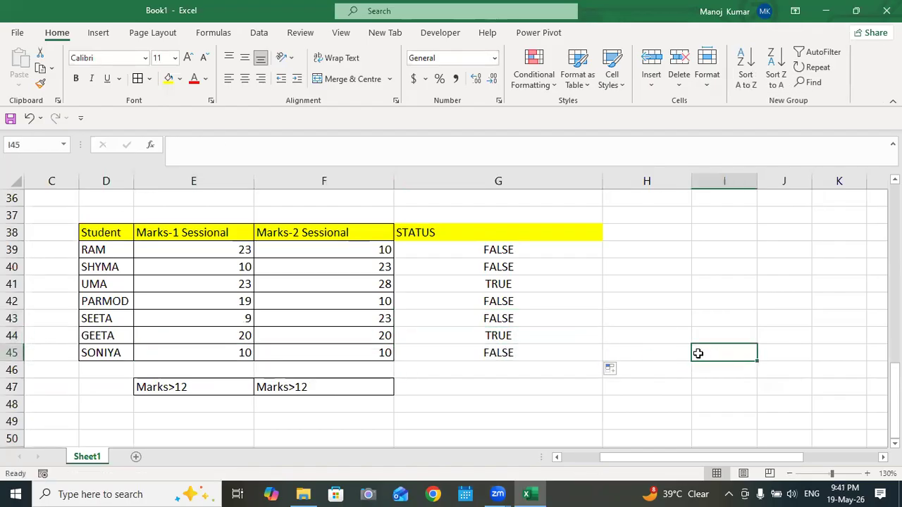
drag(481, 250, 467, 353)
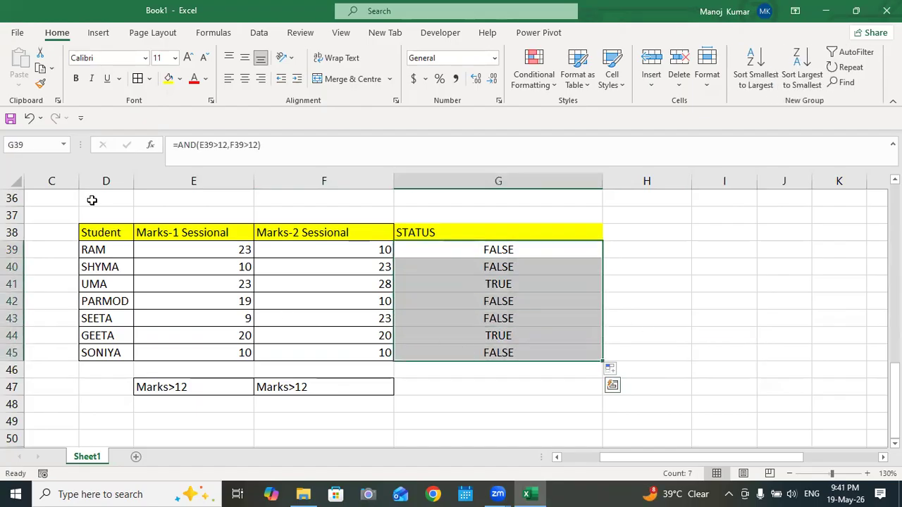
Step: Copy the formula text from G39 and paste it into I39 after a comma, as ,=AND(E39>12,F39>12)
double_click(540, 252)
drag(553, 252, 398, 252)
key(ctrl+c)
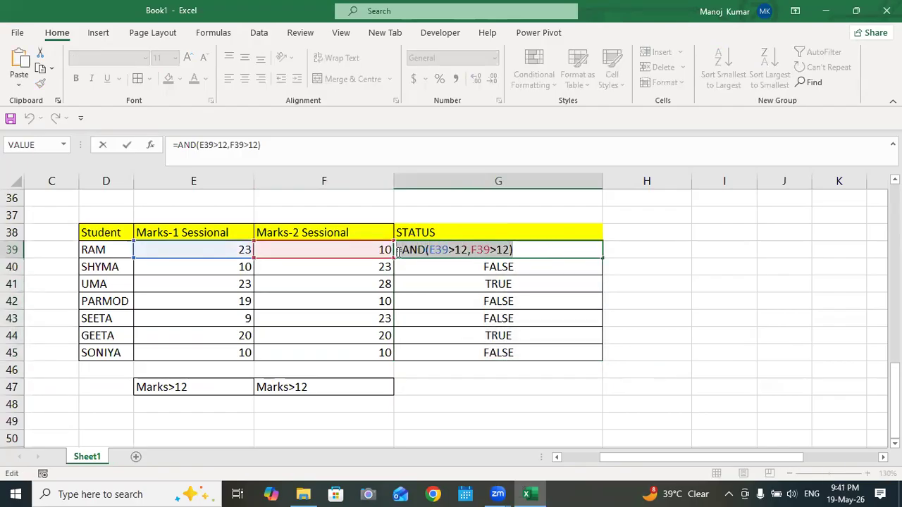
key(Return)
click(714, 250)
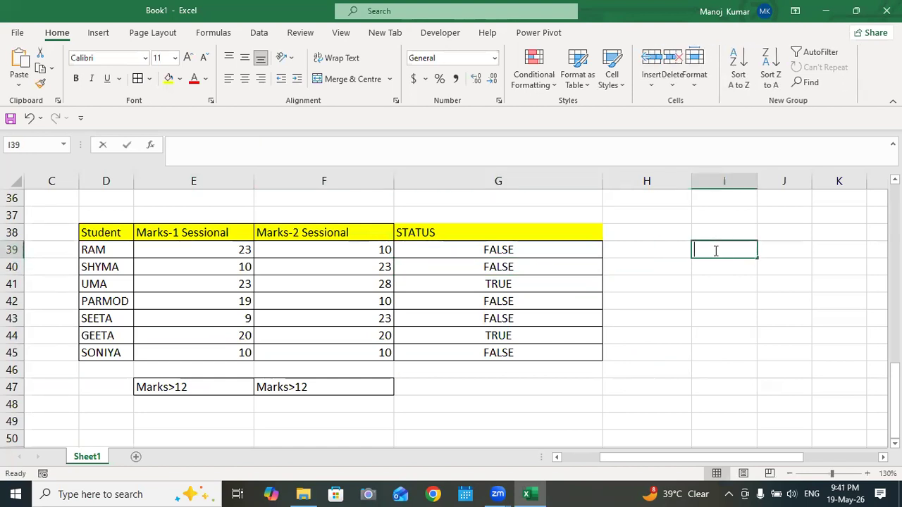
double_click(712, 251)
text(,)
key(ctrl+v)
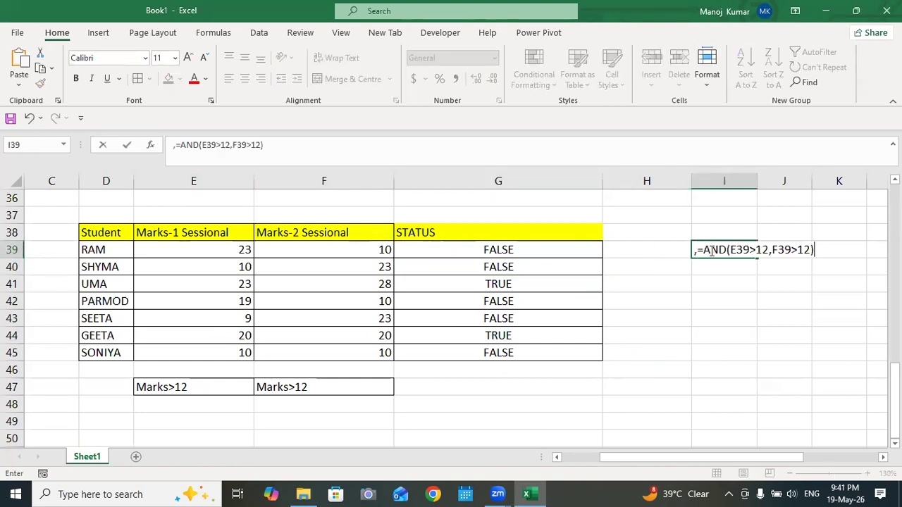
click(744, 315)
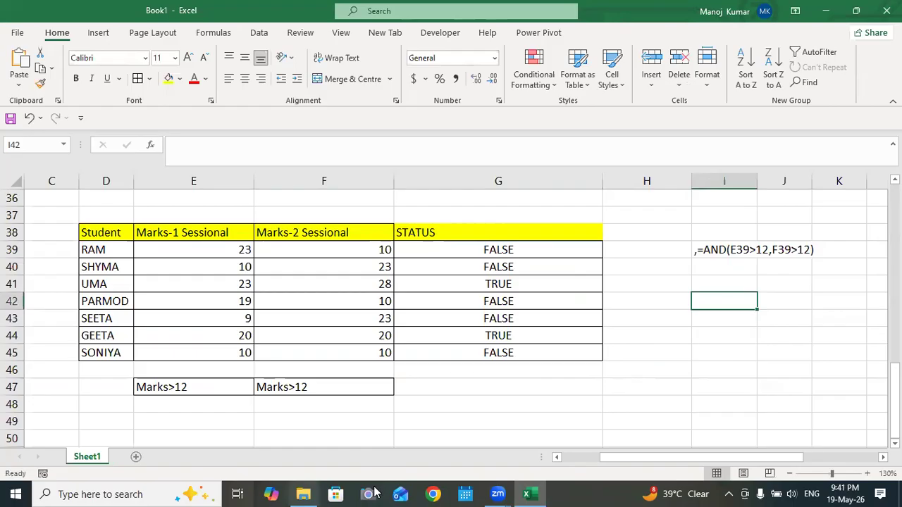
Step: Compare the sessional marks with the Marks>12 conditions in E47:F47, the status in G41 and the formula text in I39
drag(204, 251, 353, 249)
drag(232, 250, 368, 253)
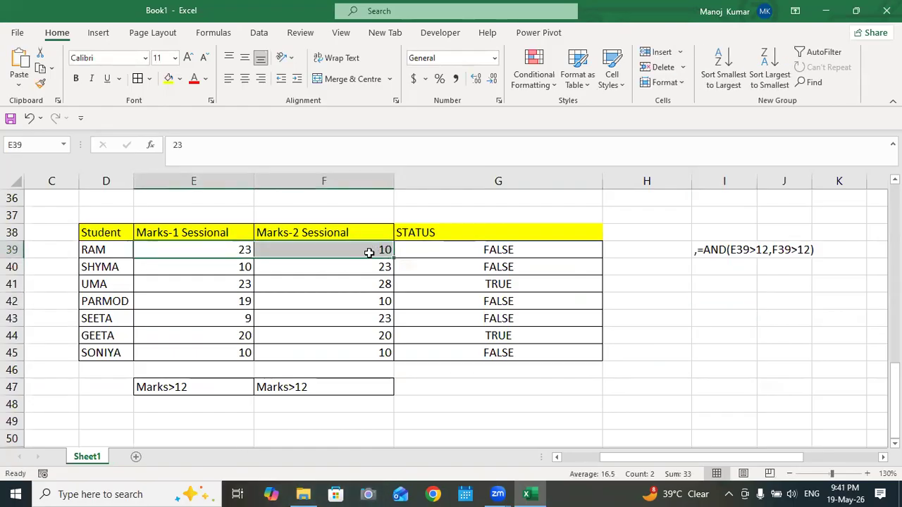
drag(199, 387, 277, 386)
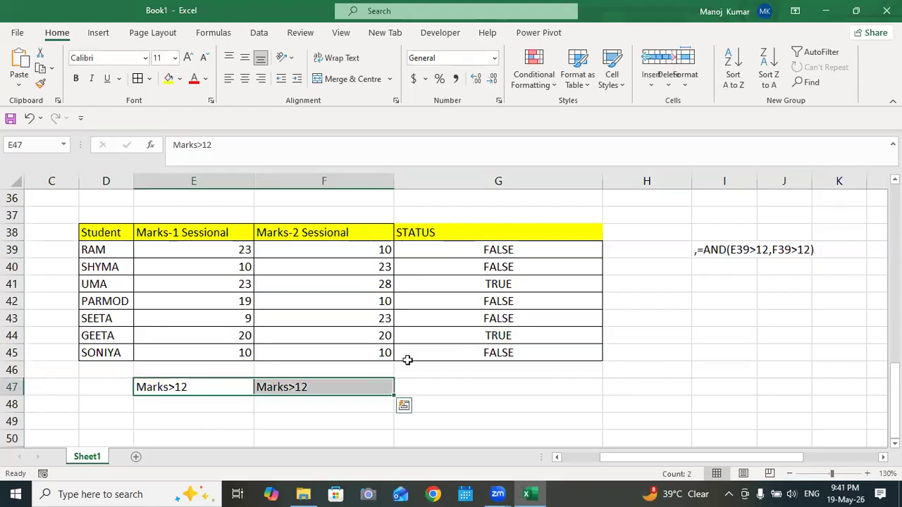
click(514, 284)
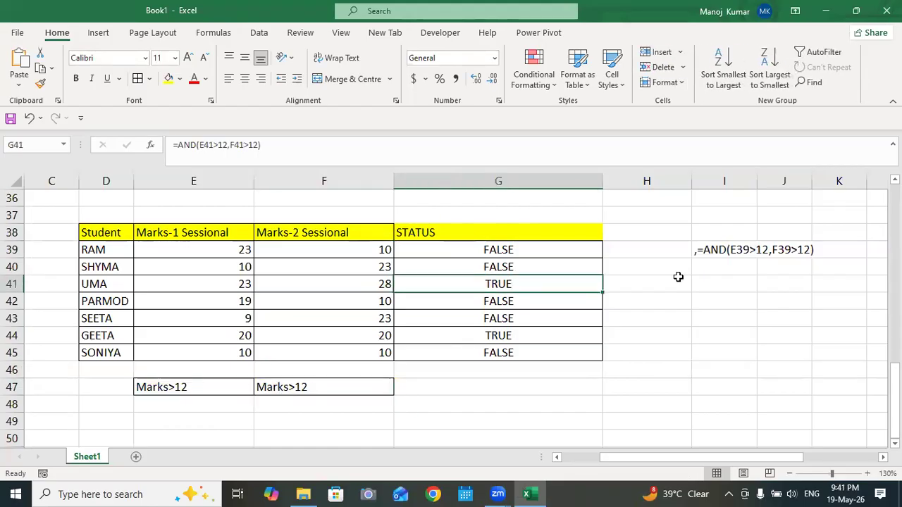
click(710, 250)
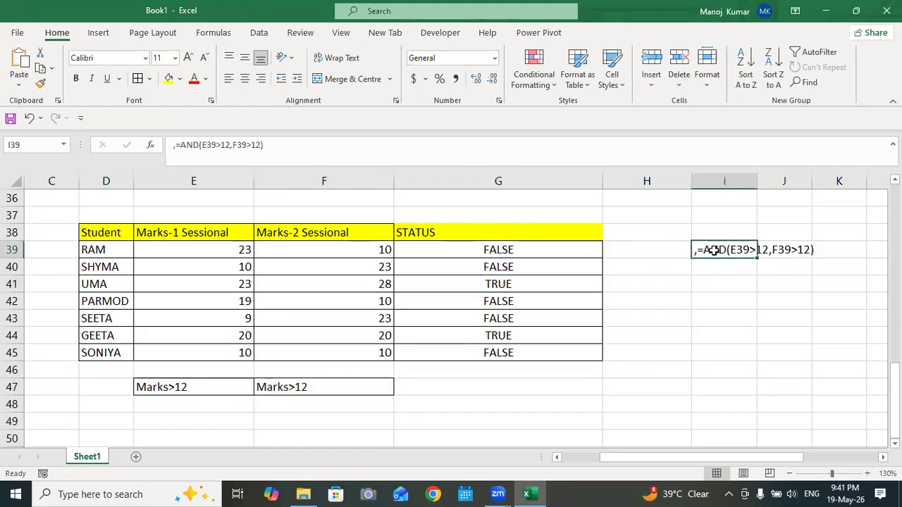
click(614, 419)
drag(199, 215, 187, 369)
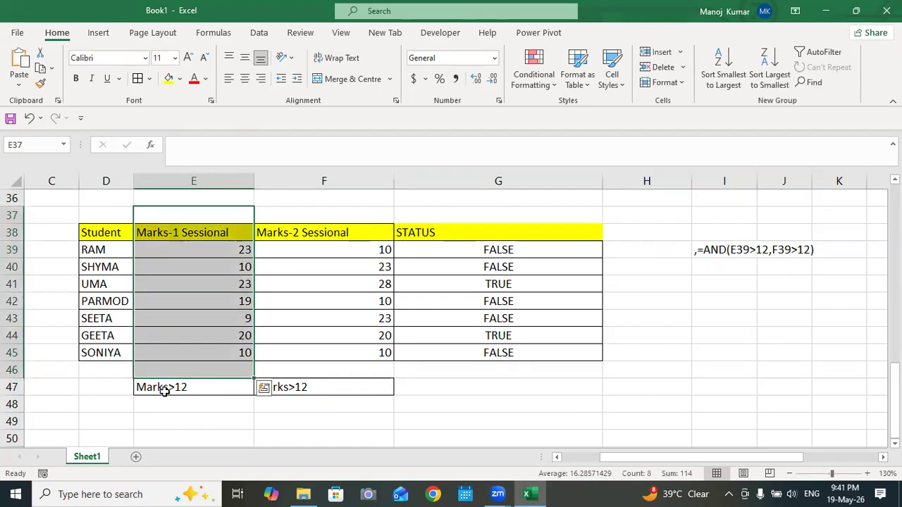
click(163, 391)
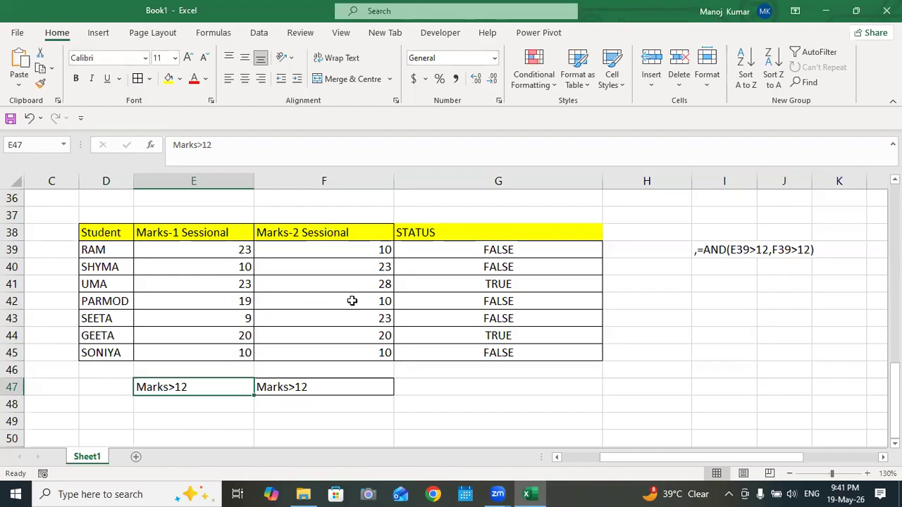
Step: Enter the note ALL in K39 beside the AND formula text
double_click(850, 252)
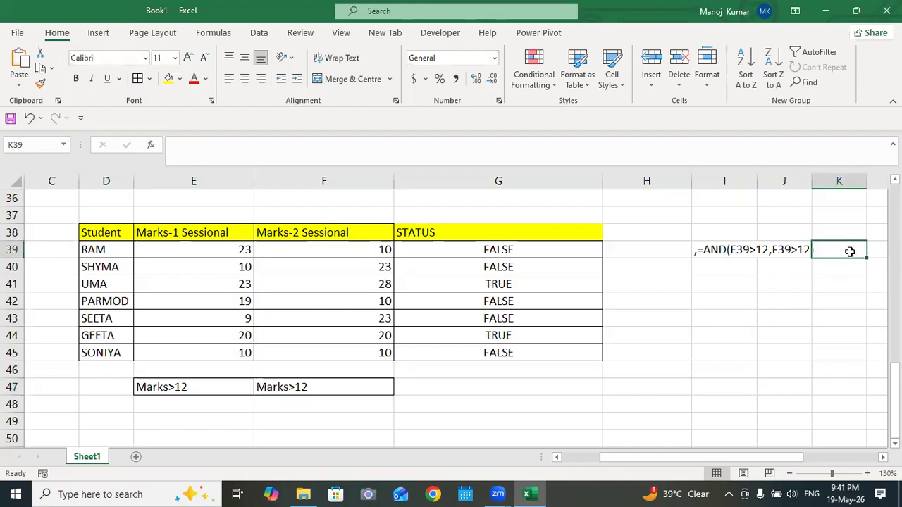
text(a)
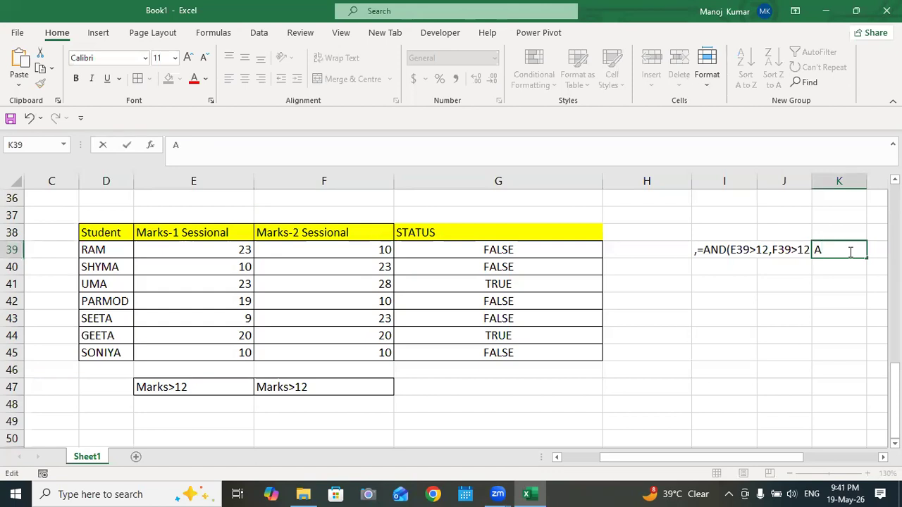
click(789, 314)
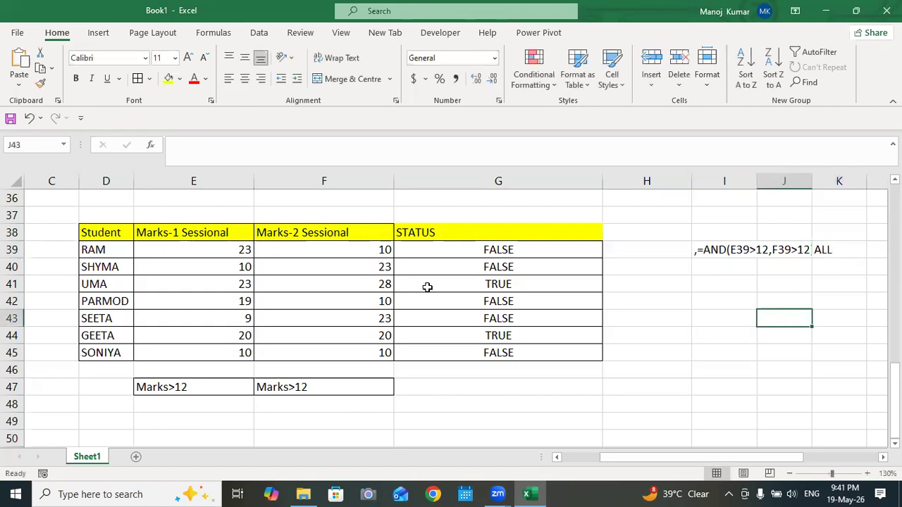
Step: Review the marks in E39:F45 and move the AND formula text from I39 to J39
drag(196, 248, 347, 345)
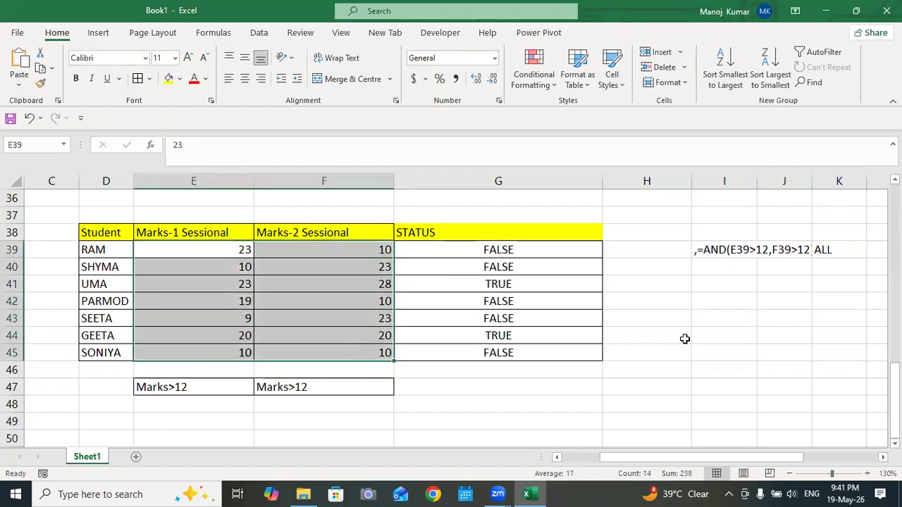
click(714, 296)
click(714, 286)
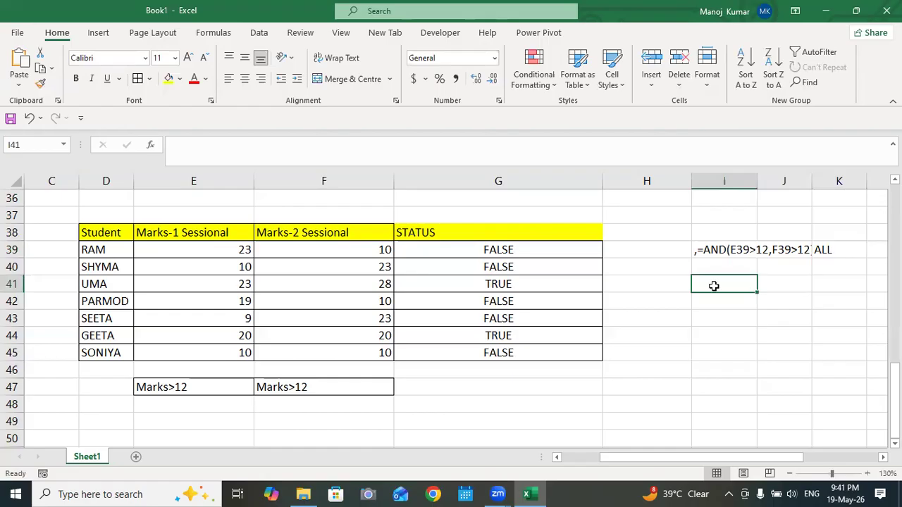
click(708, 249)
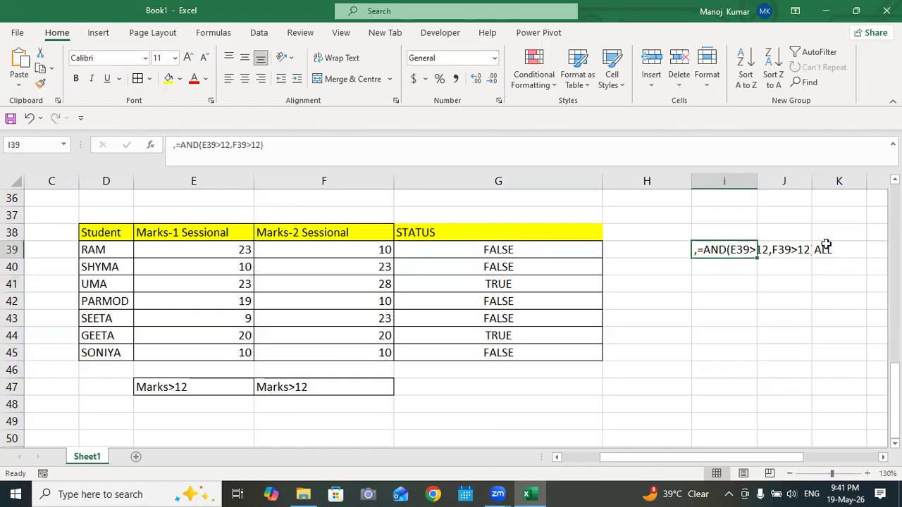
drag(757, 253, 788, 252)
click(640, 233)
Step: Rename the STATUS heading in G38 as STATUS-1
click(480, 238)
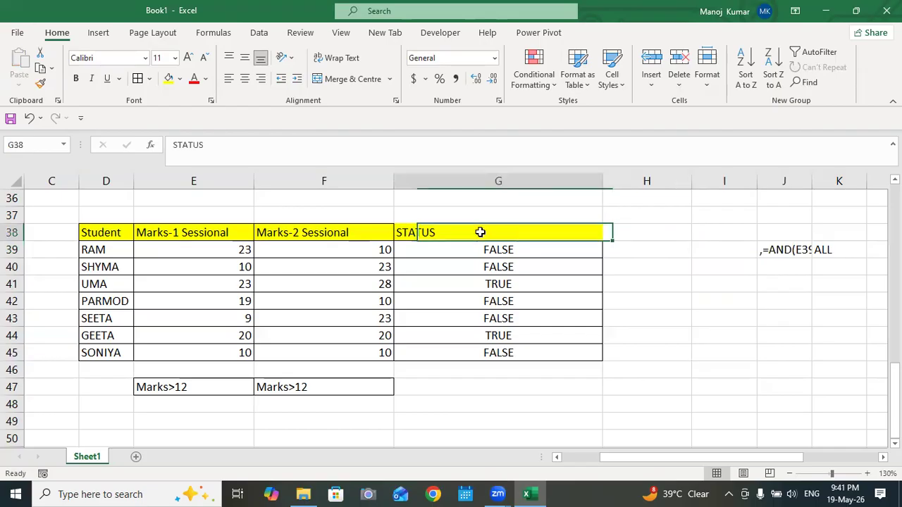
double_click(480, 234)
text(-1)
click(594, 264)
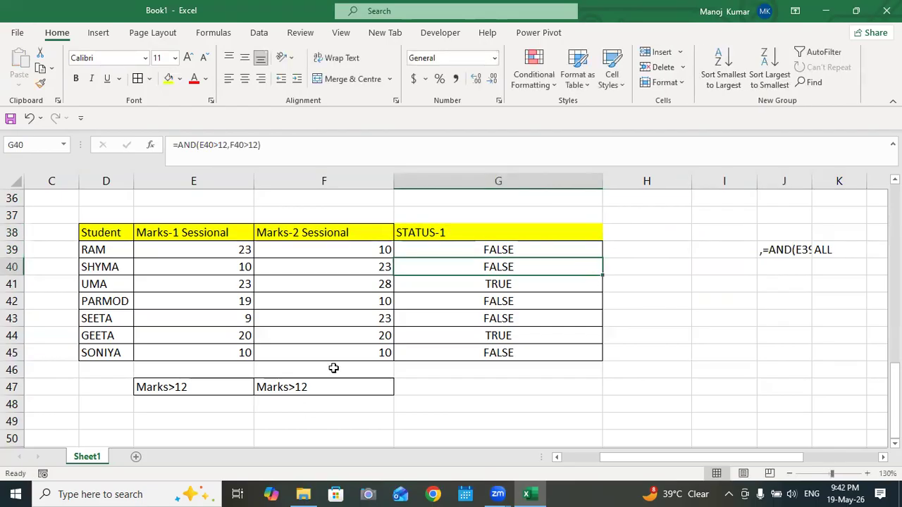
Step: Extend the STATUS-1 heading from G38 into H38 as STATUS-2
click(205, 389)
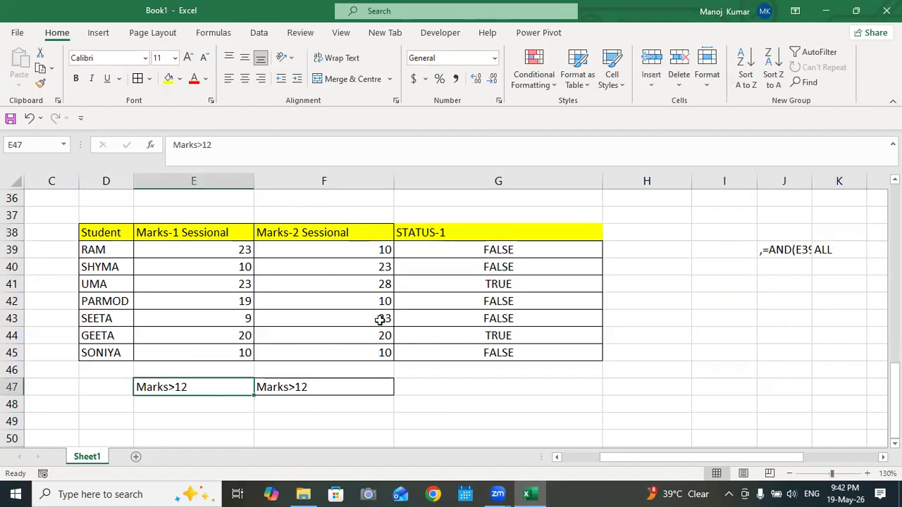
click(475, 232)
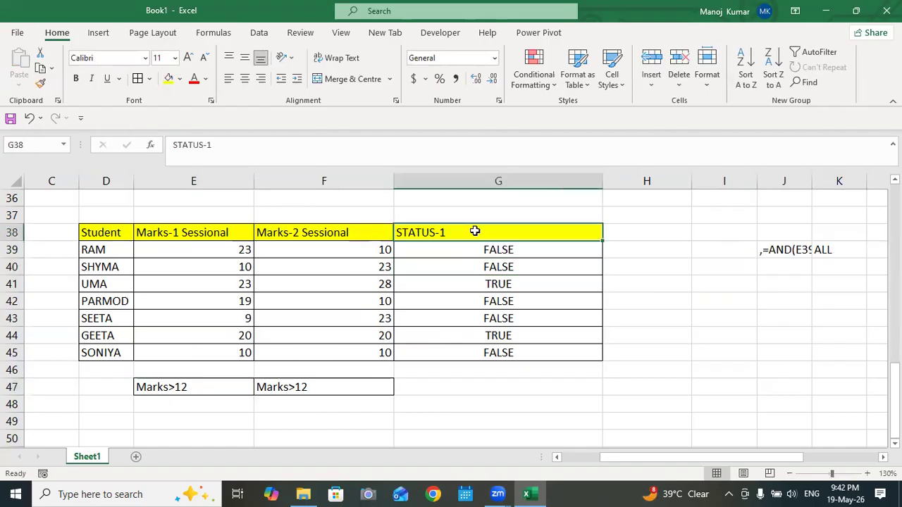
key(ctrl+c)
drag(604, 241, 666, 243)
Step: Enter the formula =OR(E39>12,F39>12) in H39 to test both sessional marks
double_click(656, 249)
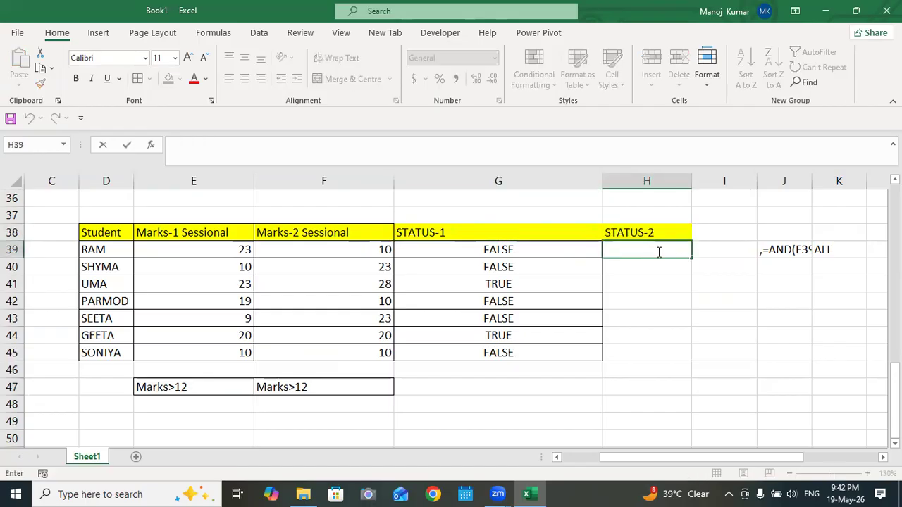
text(=OR()
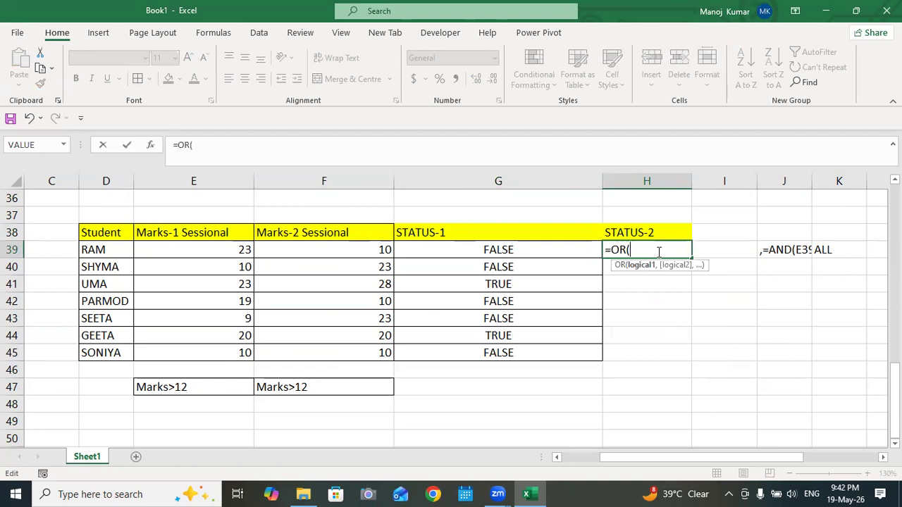
click(227, 251)
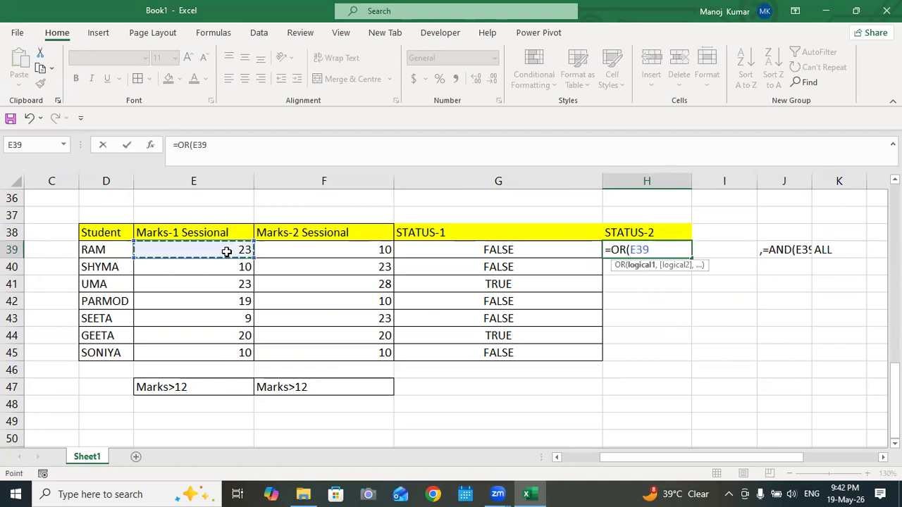
text(>12,)
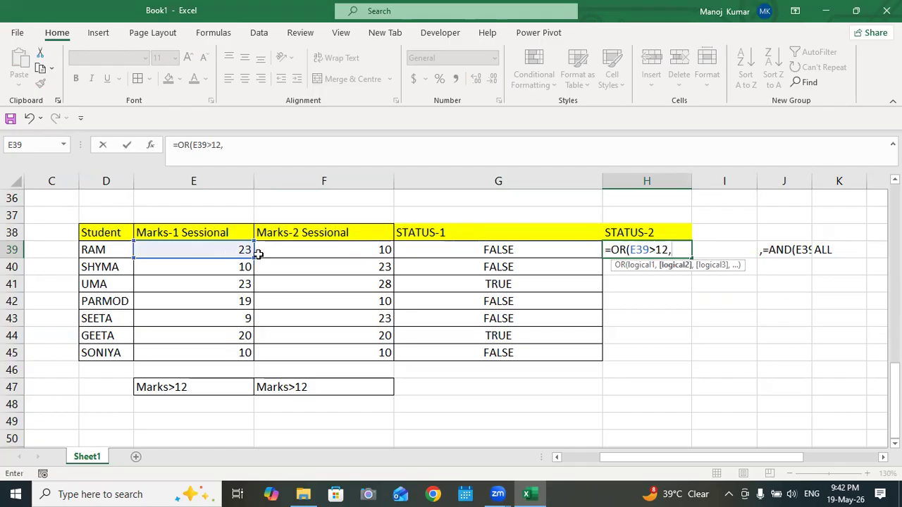
click(299, 254)
text(>)
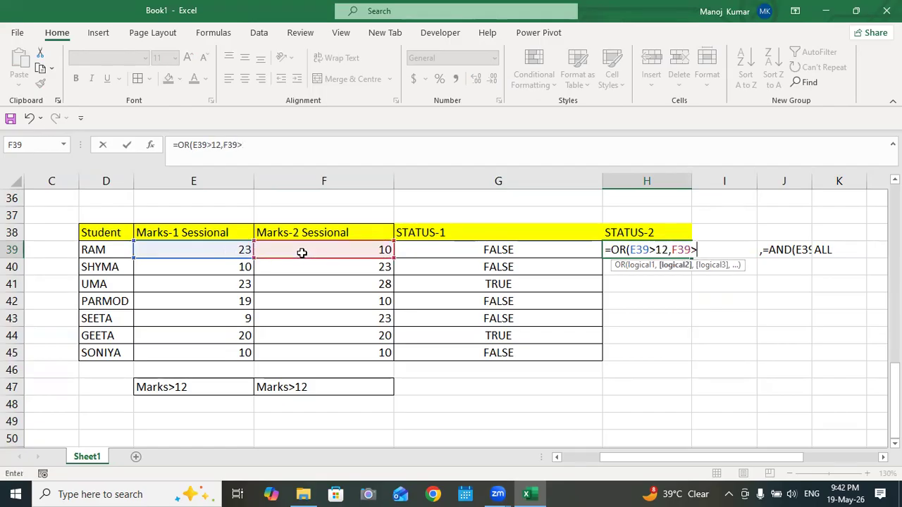
text(12))
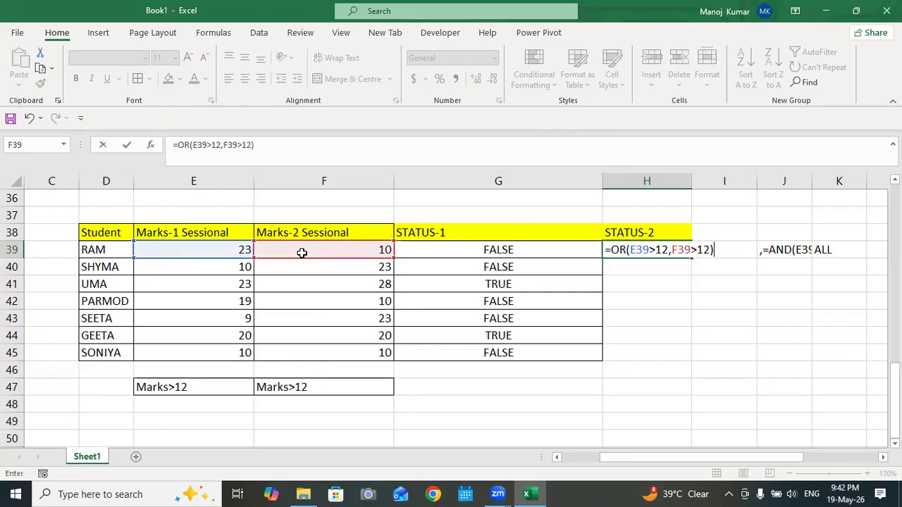
key(Return)
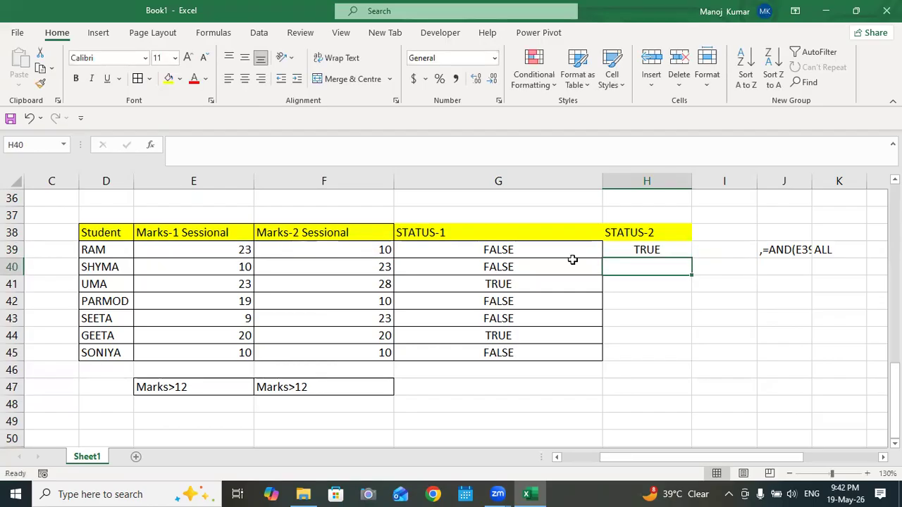
Step: Compare the AND formula in G39 with the OR formula in H39 and their referenced marks
click(634, 250)
click(472, 254)
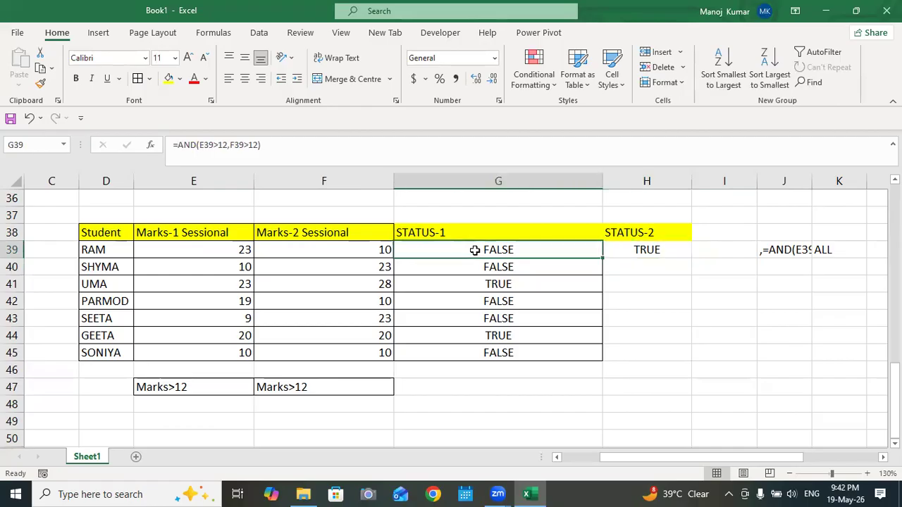
double_click(530, 251)
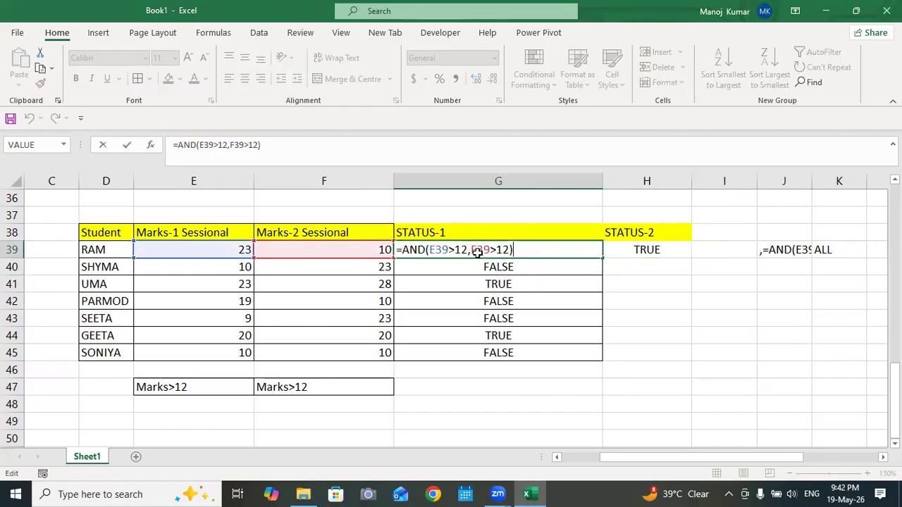
key(Return)
double_click(648, 251)
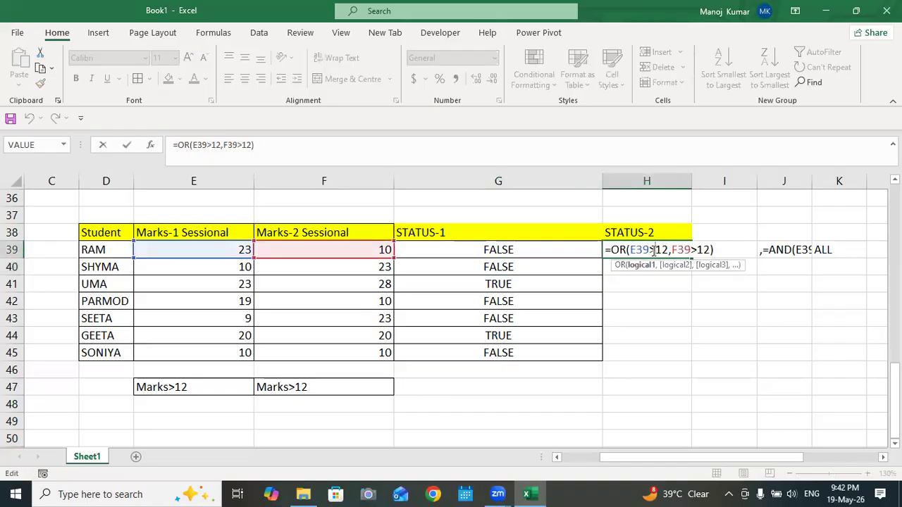
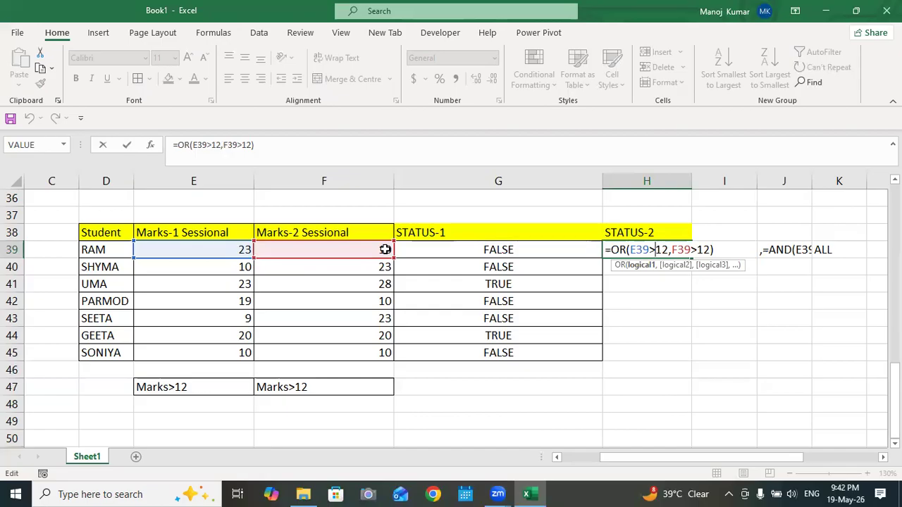
key(Return)
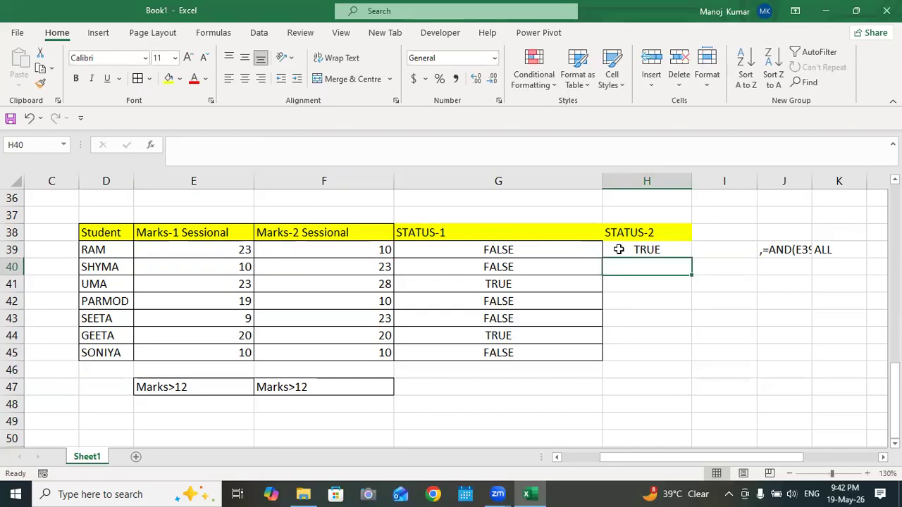
Step: Fill the OR formula from H39 down through H45 for the remaining students
click(618, 249)
drag(692, 258, 678, 357)
click(733, 365)
Step: Enter the heading Form in E50 in bold with a border around the cell
scroll(742, 336, down, 3)
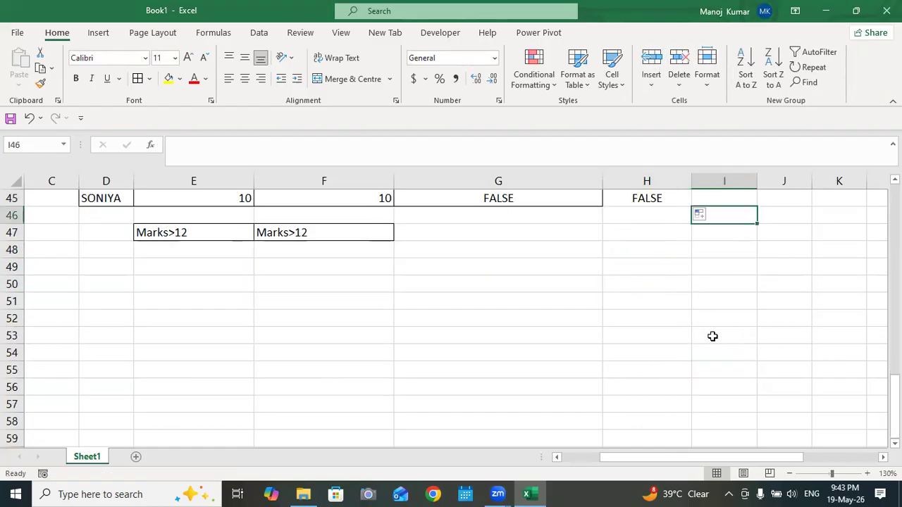
click(153, 284)
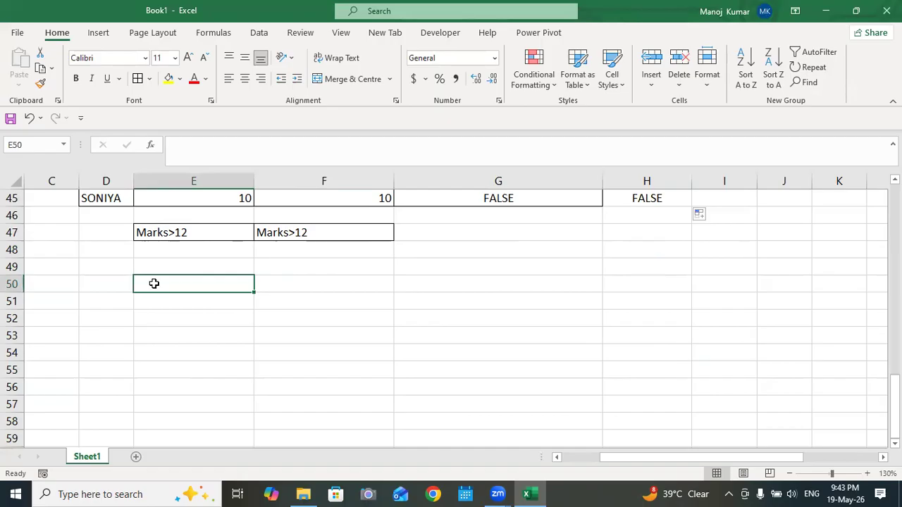
text(fORM)
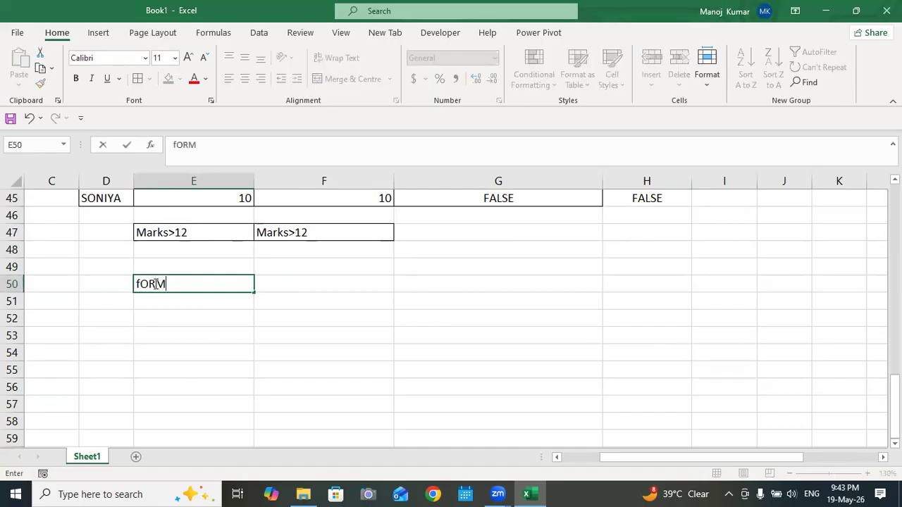
key(Return)
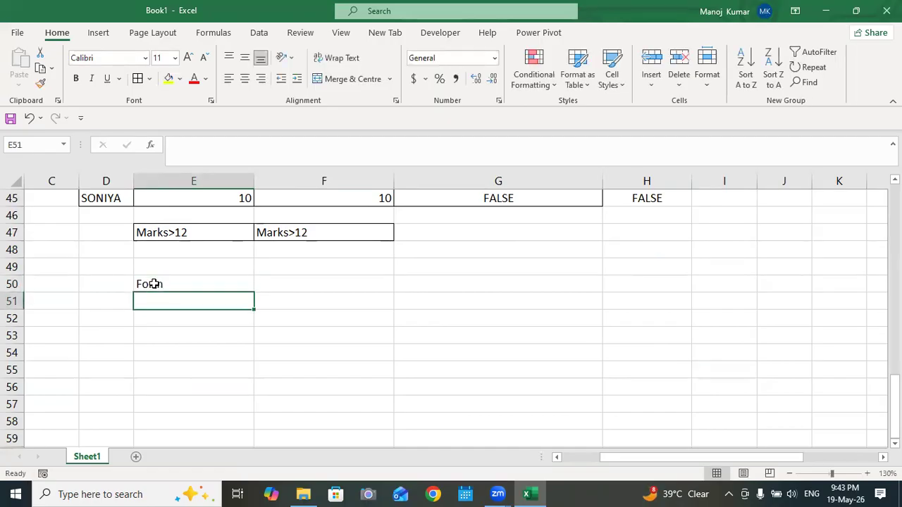
click(153, 284)
click(76, 79)
Step: Apply borders to all the empty cells in F51:F54 for the form's conditions
click(255, 327)
drag(270, 302, 281, 351)
click(138, 79)
Step: Enter the first form condition Age>=18 in F51
double_click(293, 303)
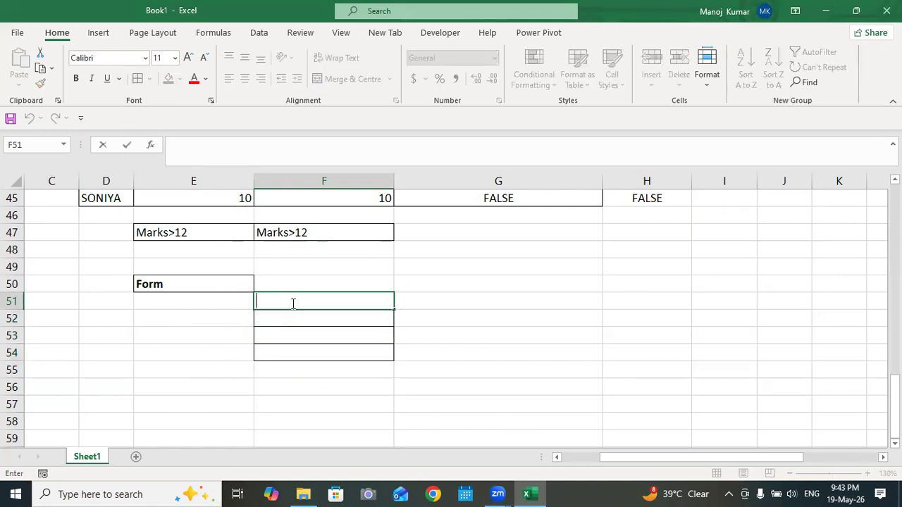
text(Age)
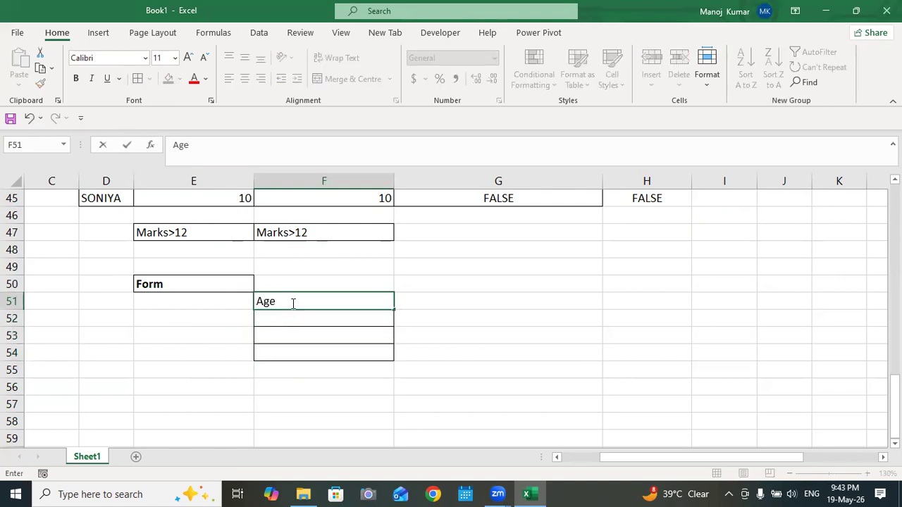
text(>)
key(BackSpace)
text(=18)
key(BackSpace)
key(BackSpace)
key(BackSpace)
text(>=18)
key(Return)
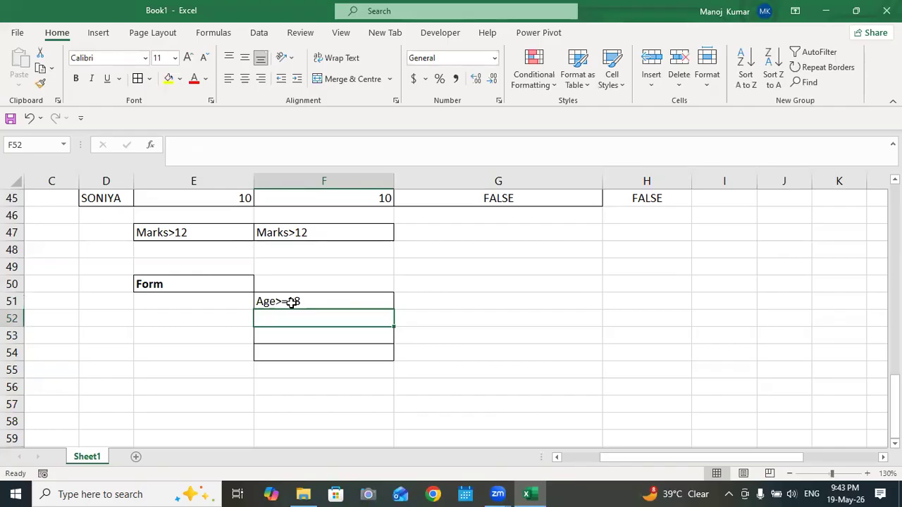
Step: Add the form conditions Edu- Gradute in F52 and State- UP in F53, and review the list under the Form heading
text(Edu- Gradute)
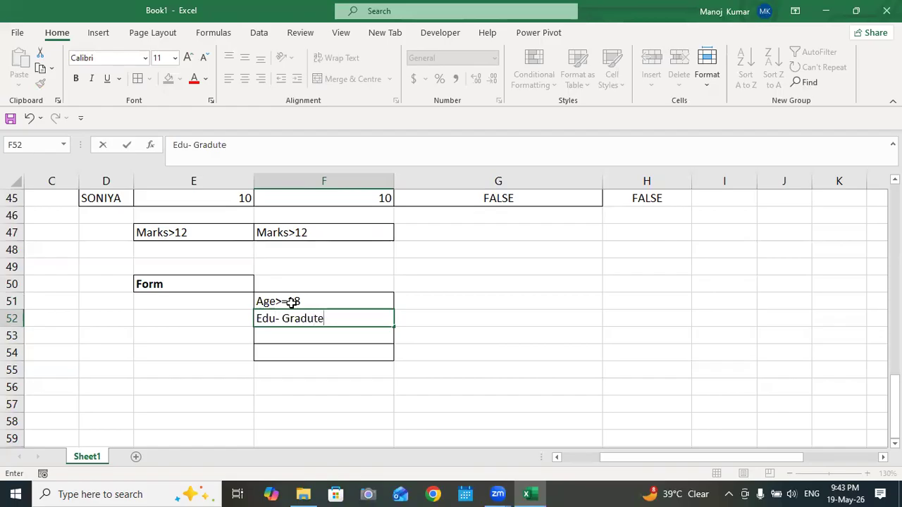
key(Return)
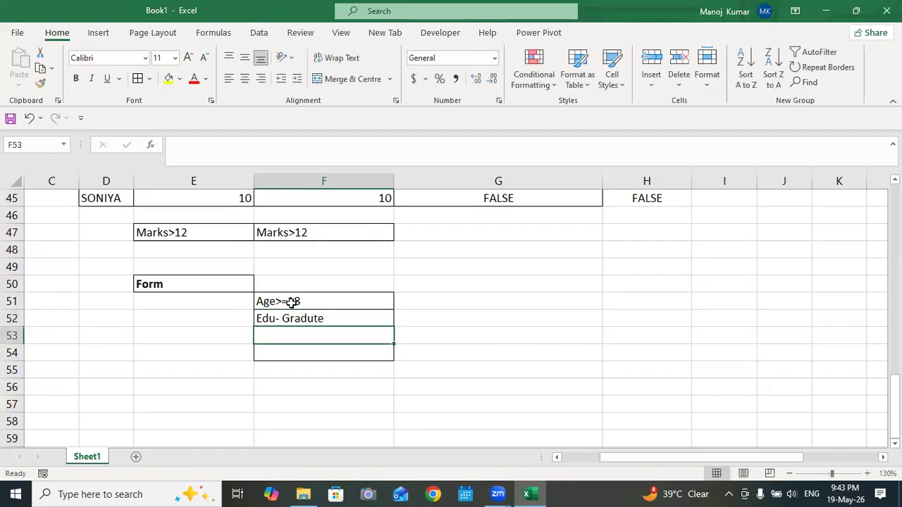
text(Stat)
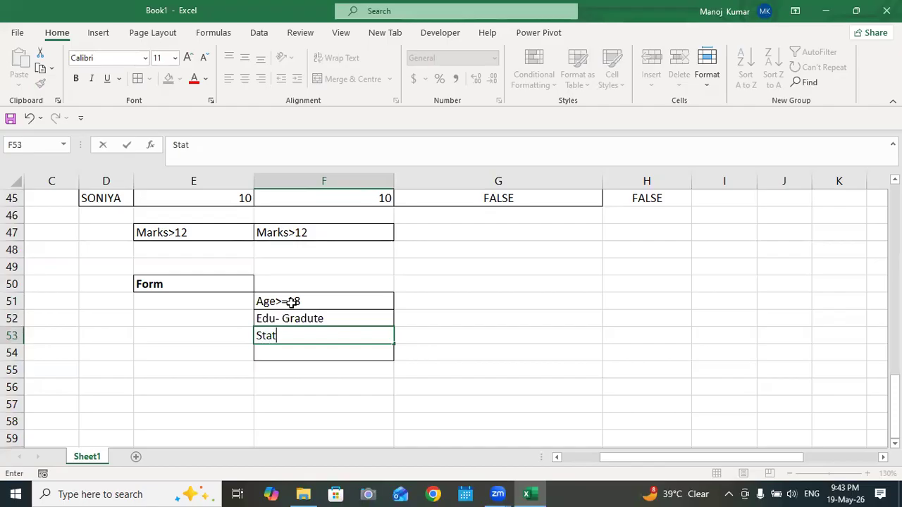
text(e- UP)
click(514, 366)
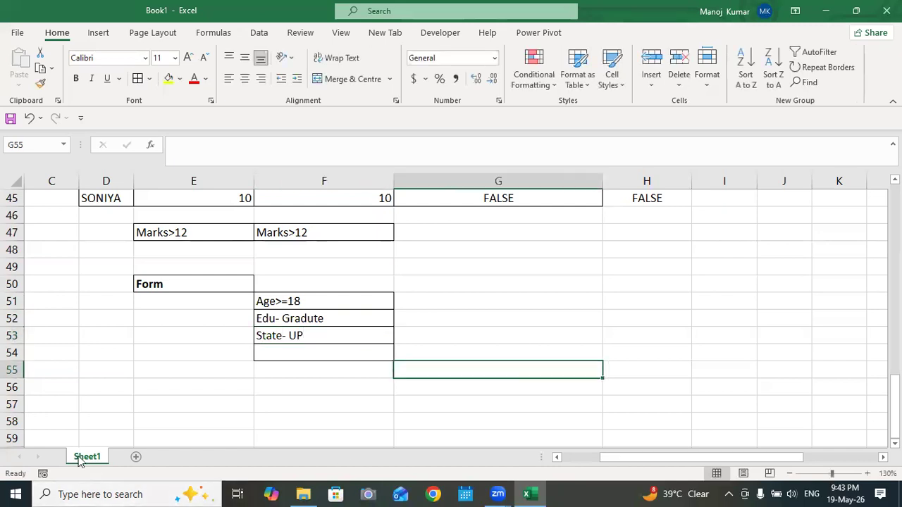
drag(294, 303, 308, 334)
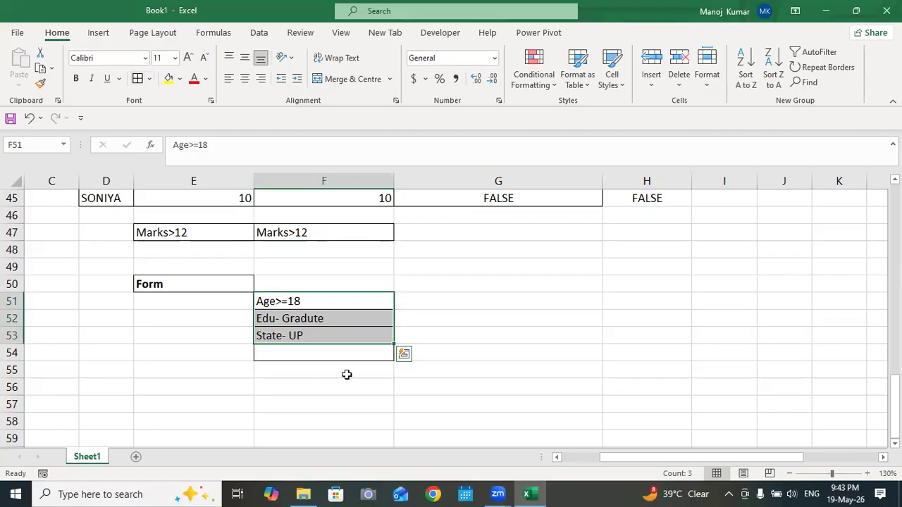
click(165, 284)
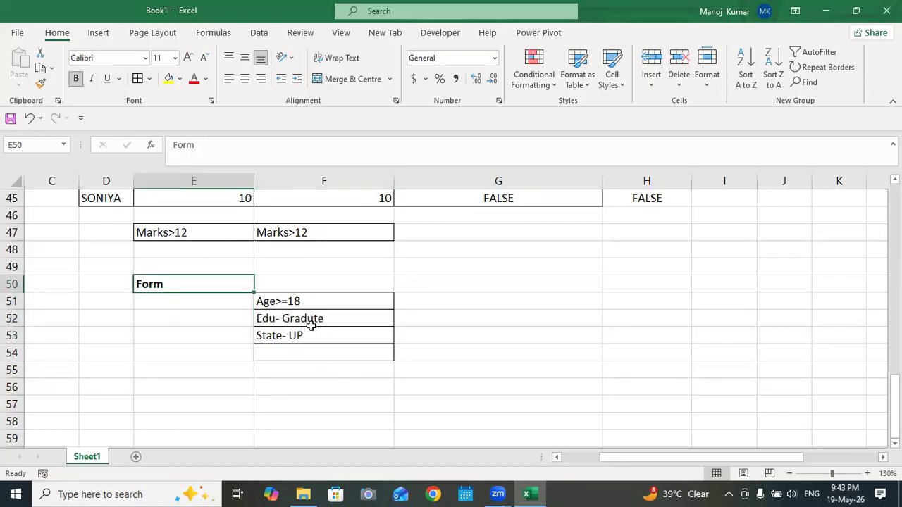
Step: Merge and centre cells G51:G53 beside the three form criteria
drag(282, 298, 283, 335)
click(455, 304)
drag(455, 305, 453, 328)
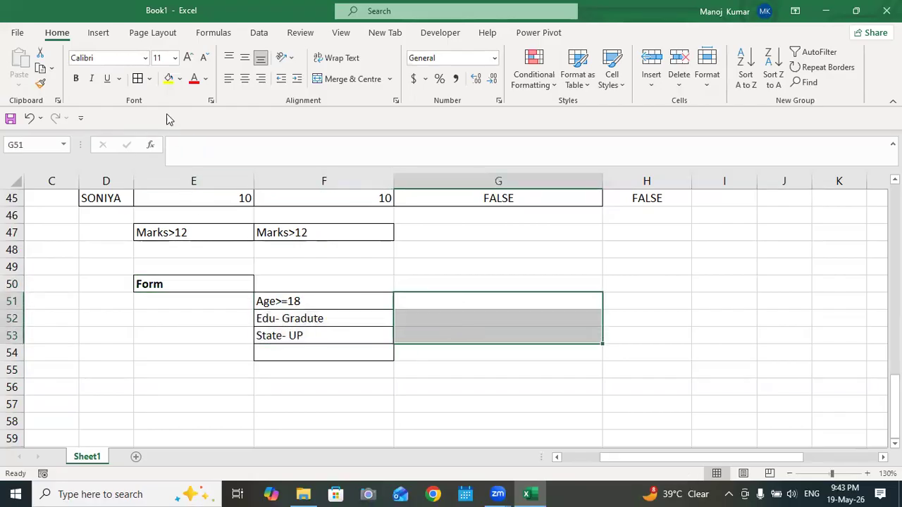
click(367, 83)
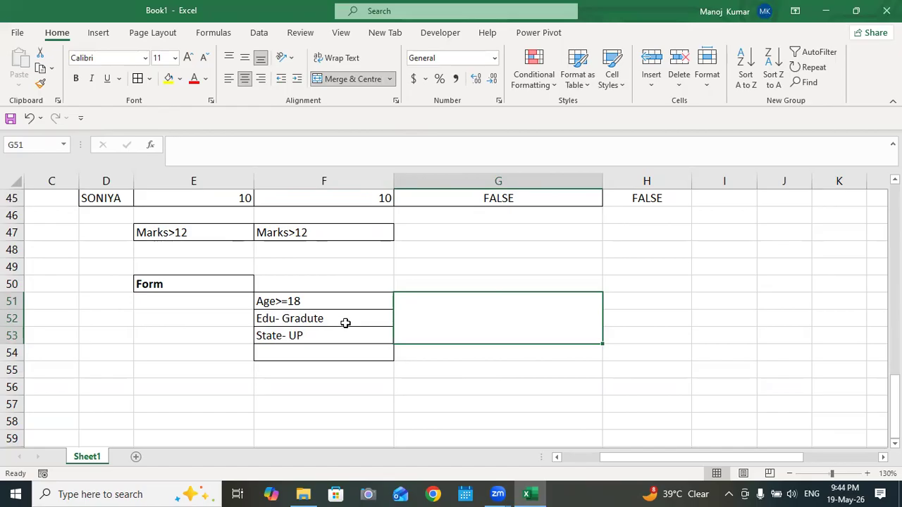
Step: Make the merged cell G51 bold and enter "AND" in it
drag(316, 300, 319, 330)
click(449, 328)
click(75, 79)
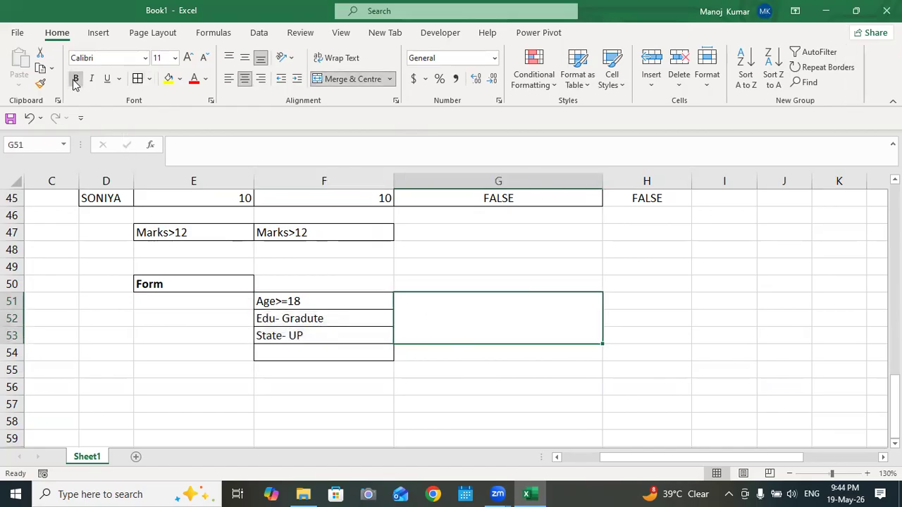
double_click(458, 310)
text(and)
key(BackSpace)
key(BackSpace)
key(BackSpace)
text(AND)
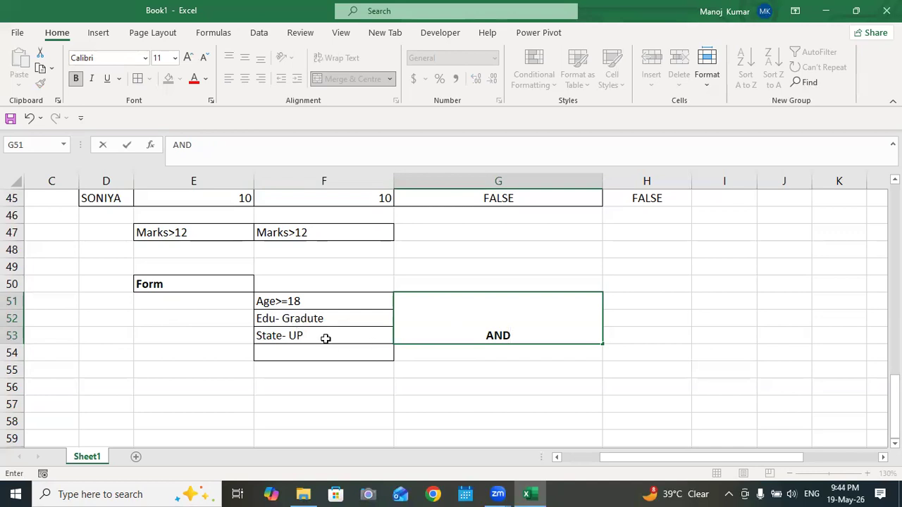
Step: Extend the label in merged cell G51 to read "AND- TRUE"
scroll(588, 350, up, 2)
scroll(533, 393, down, 2)
scroll(533, 393, down, 1)
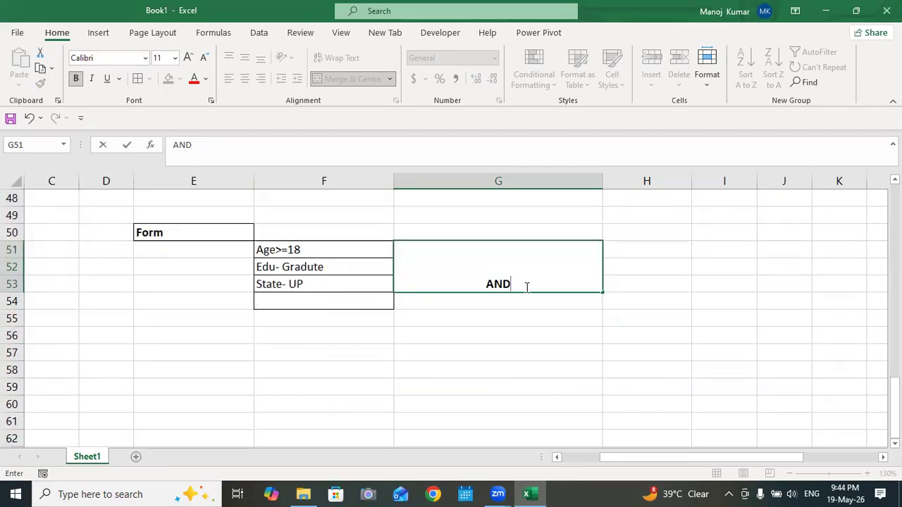
text(- true)
key(BackSpace)
key(BackSpace)
key(BackSpace)
key(BackSpace)
text(TURE)
key(BackSpace)
key(BackSpace)
key(BackSpace)
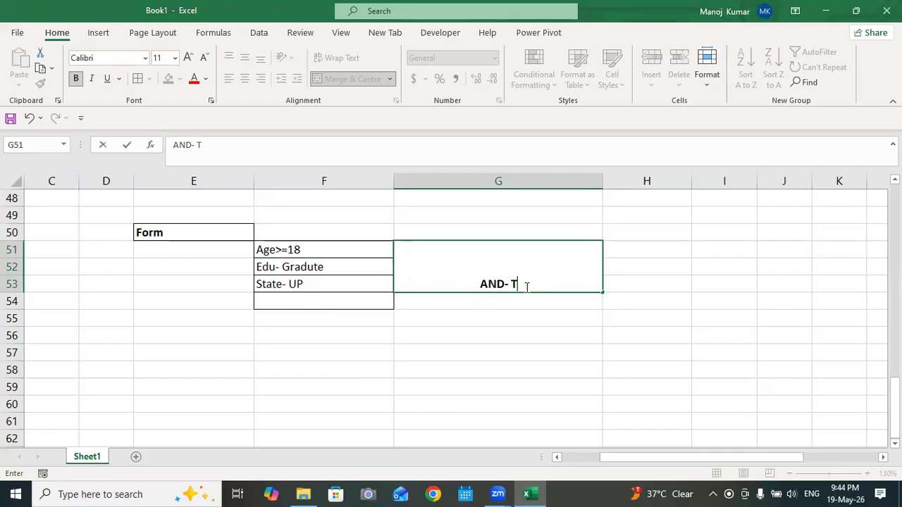
text(RUE)
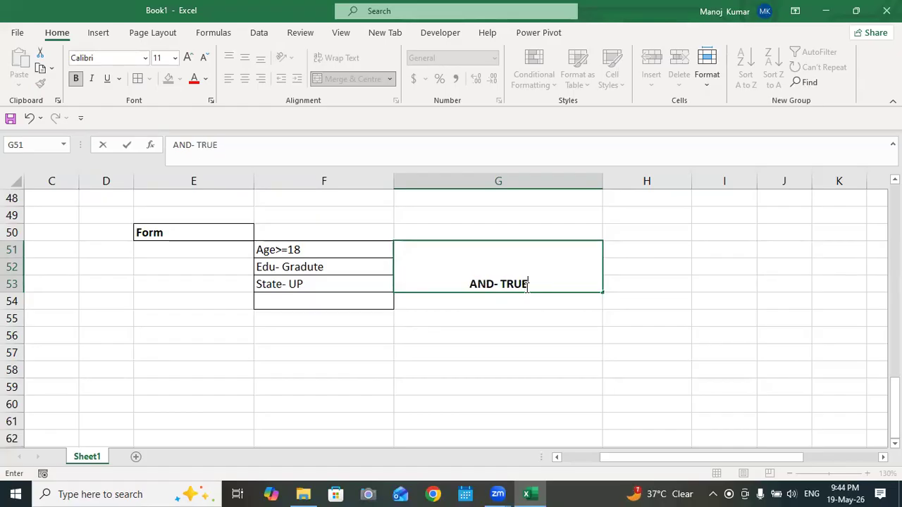
key(Return)
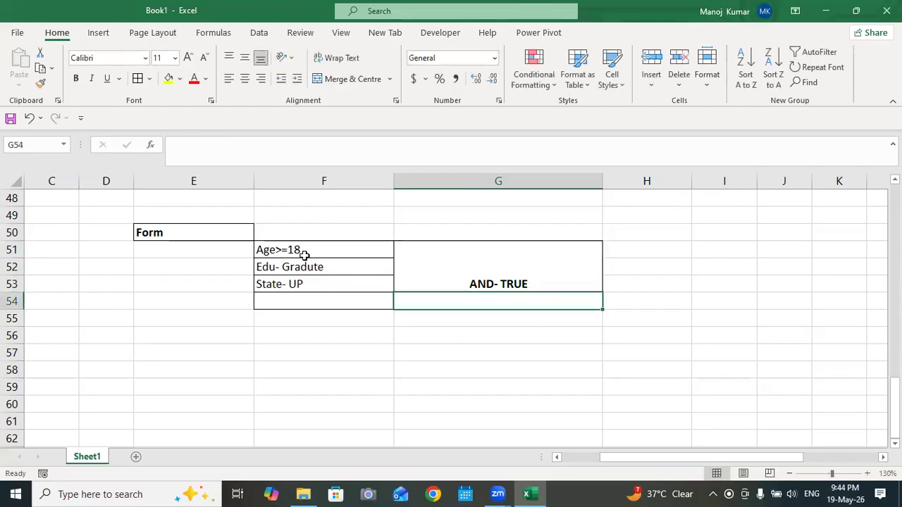
Step: Enter "Vote" in cell E56 and give the cell a yellow fill and a border
drag(304, 255, 311, 282)
click(474, 283)
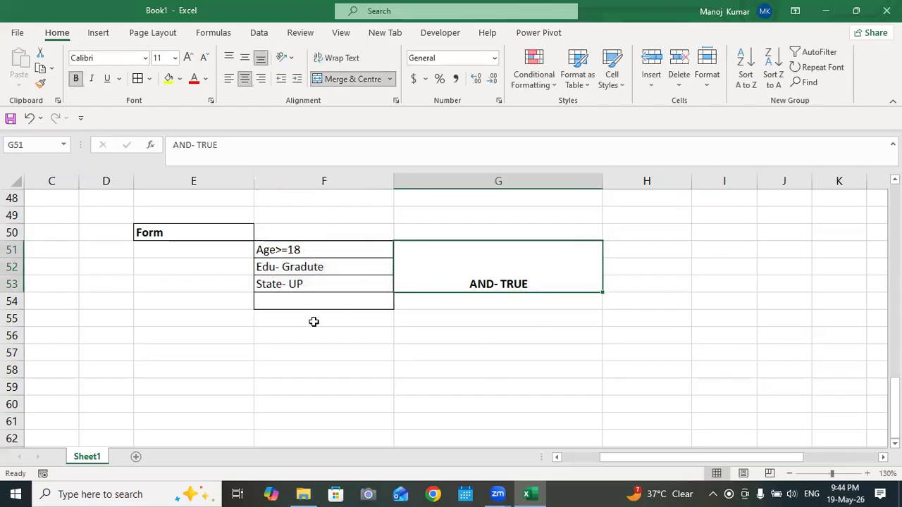
scroll(280, 266, down, 1)
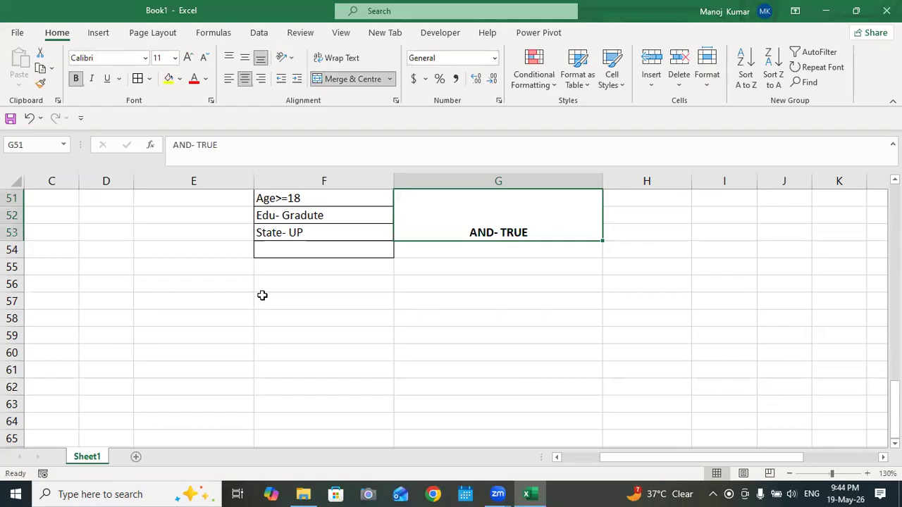
click(185, 288)
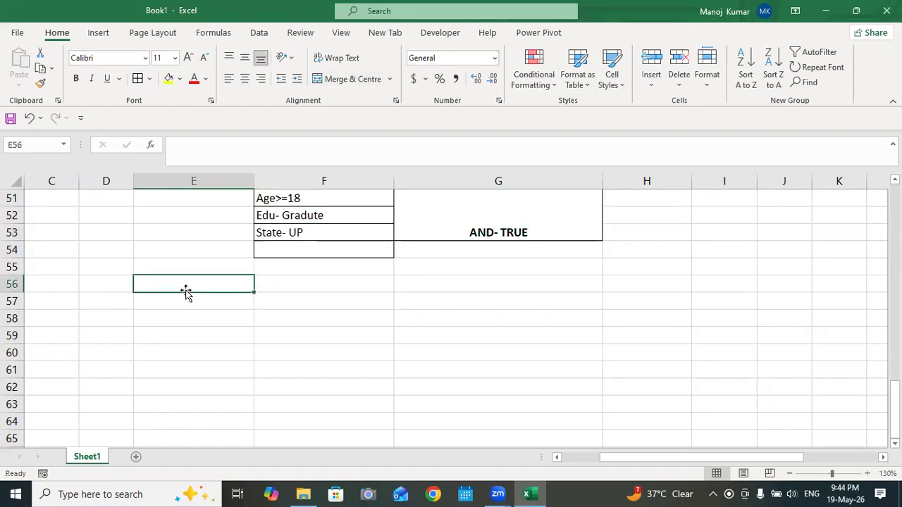
text(Vote)
click(419, 409)
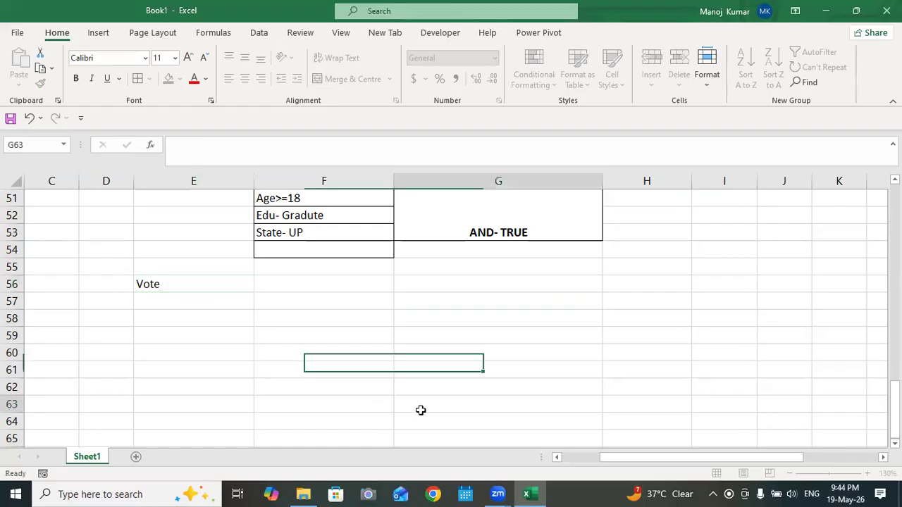
click(179, 281)
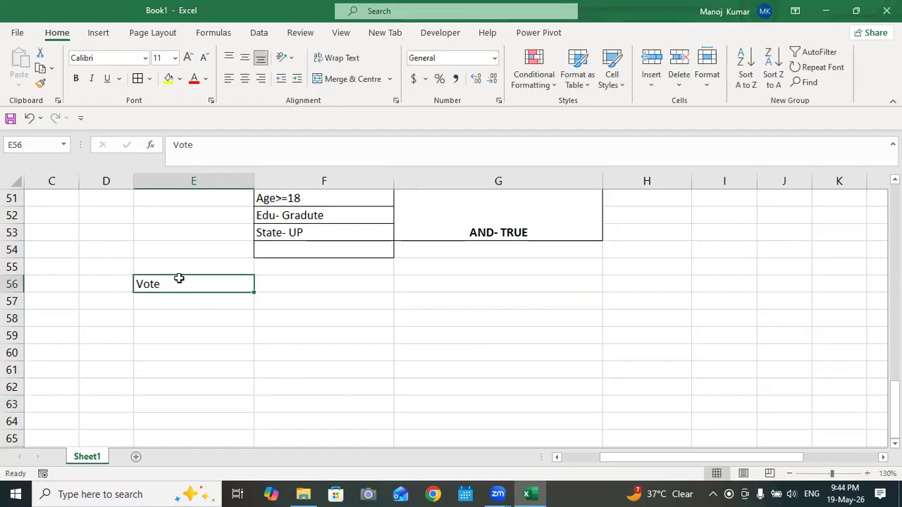
click(169, 78)
Step: List "Voter ID" in F57 and "Adhar Card" in F58 under the Vote heading
click(294, 301)
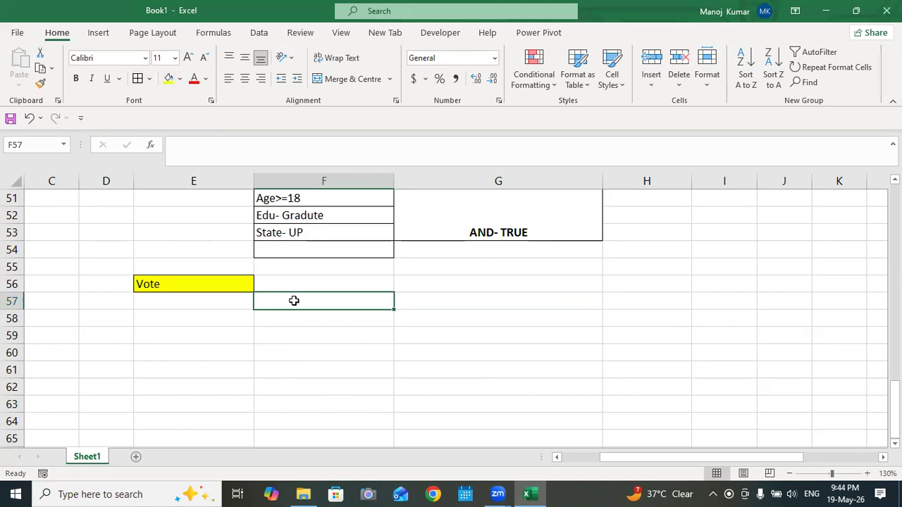
text(Vot)
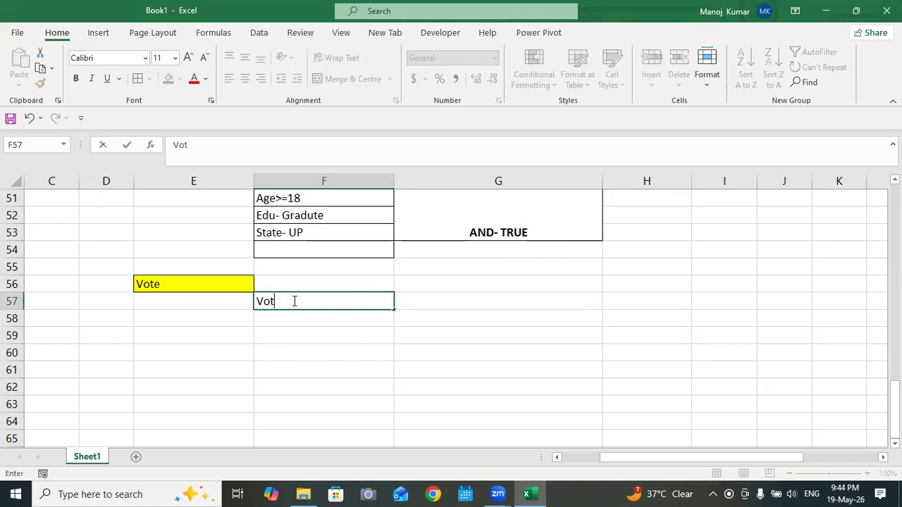
text(er ID)
key(Return)
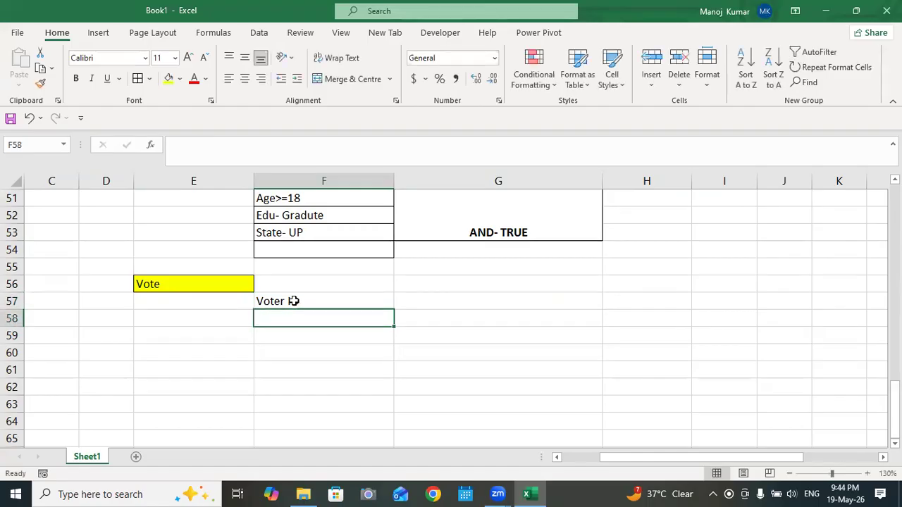
text(a)
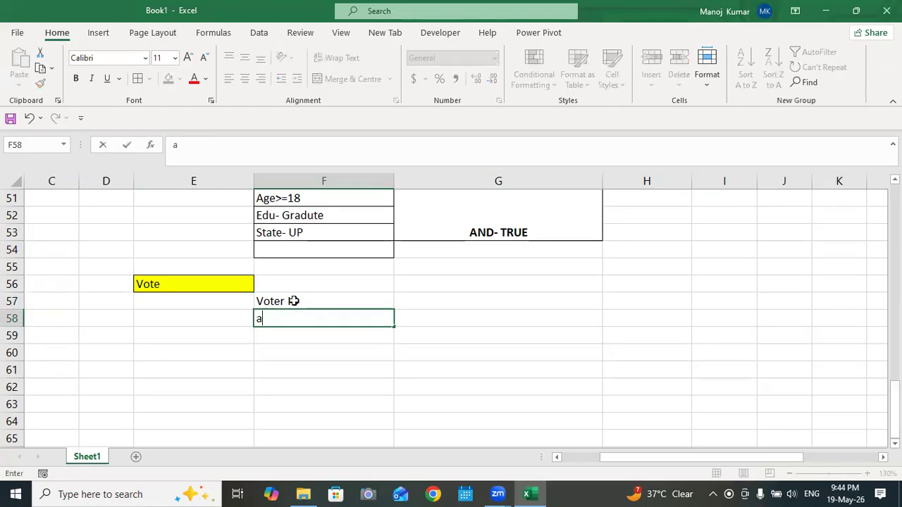
text(DHAR Card)
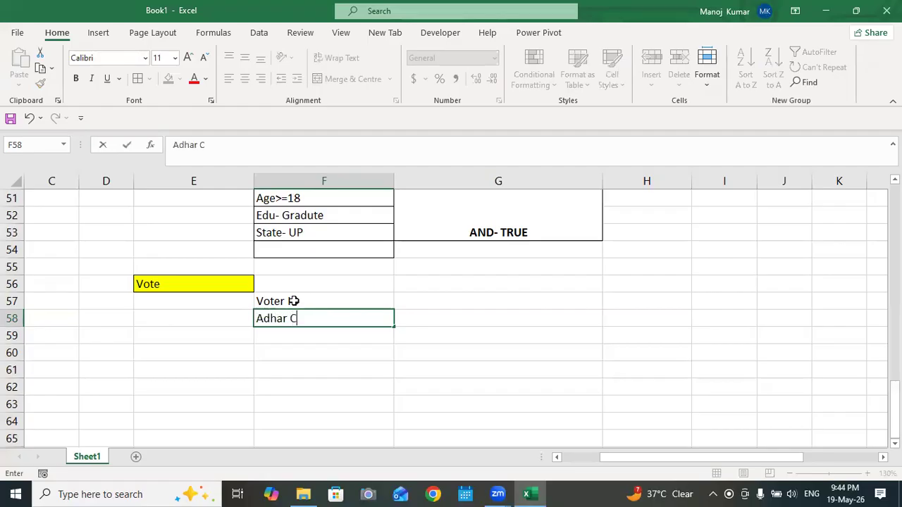
key(Return)
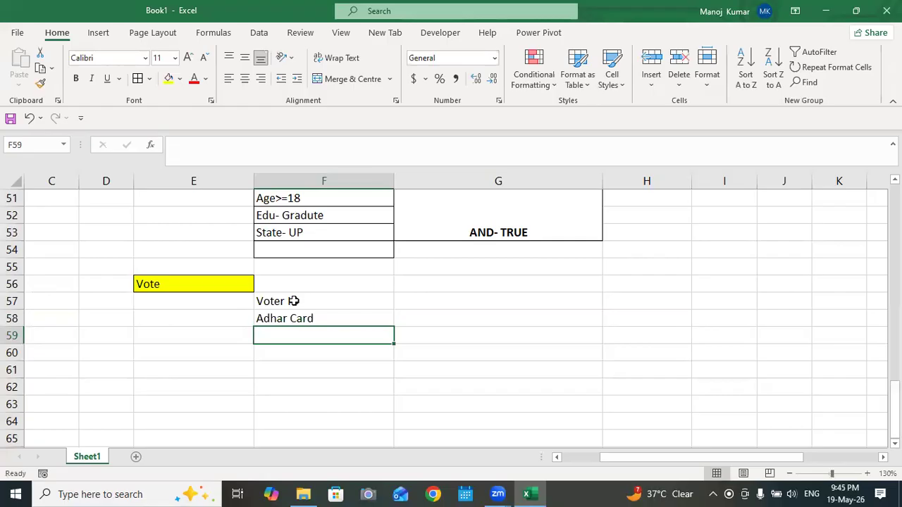
Step: Add "Passsport" in cell F59 as the third identity document
text(PAS)
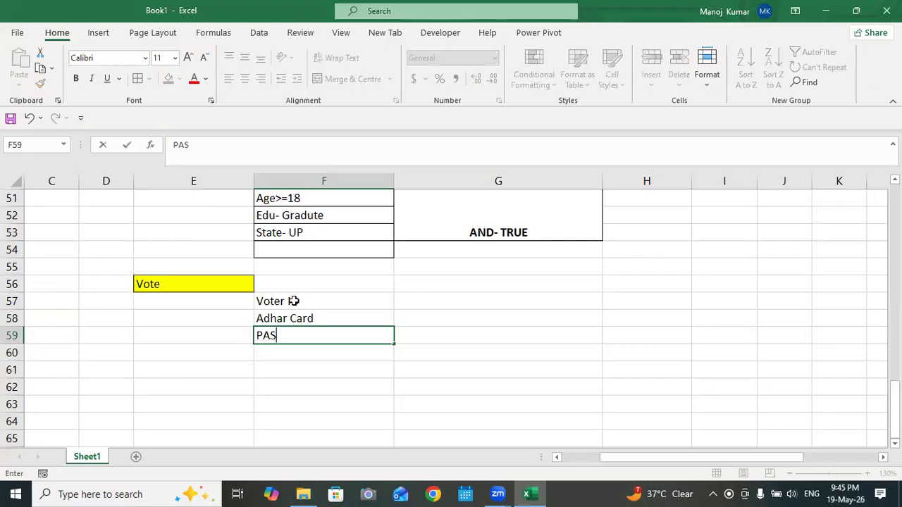
key(BackSpace)
text(S)
key(BackSpace)
key(BackSpace)
text(AS)
key(BackSpace)
key(BackSpace)
text(as)
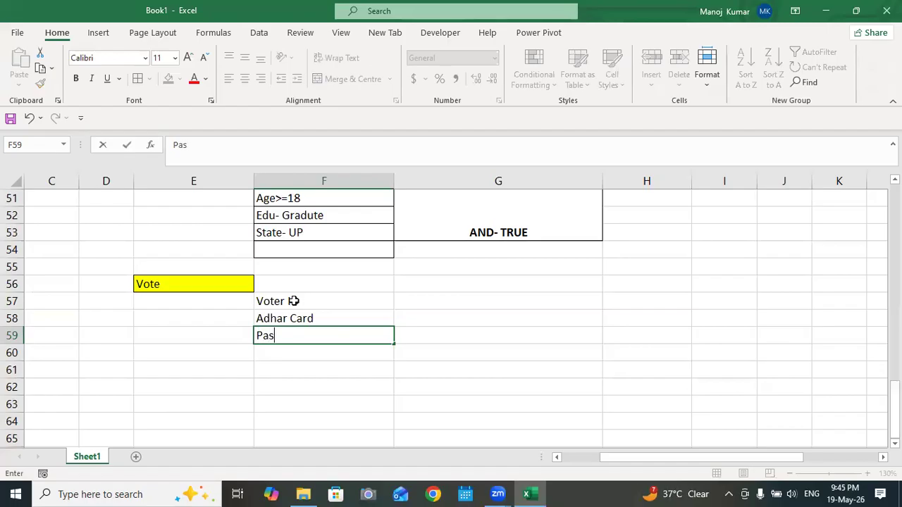
text(ssport)
key(Return)
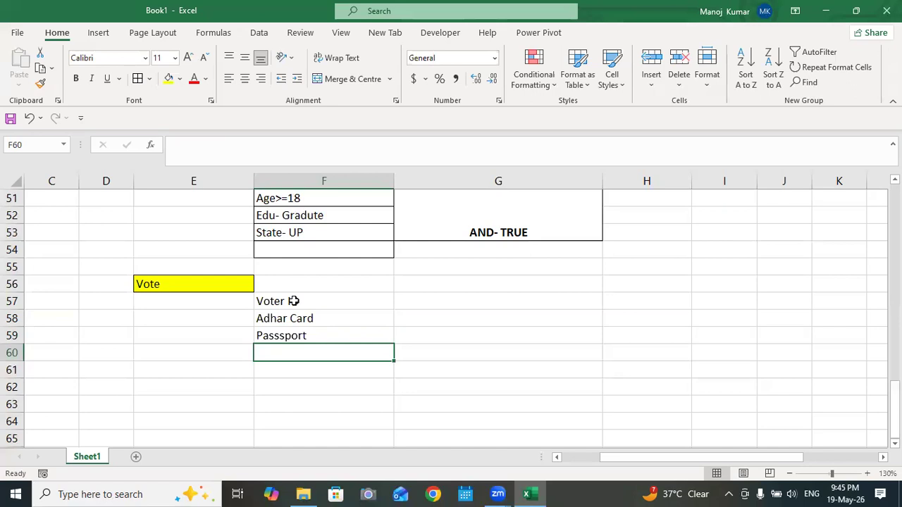
Step: Add "driving Lic" in cell F60 as the fourth identity document
text(Li)
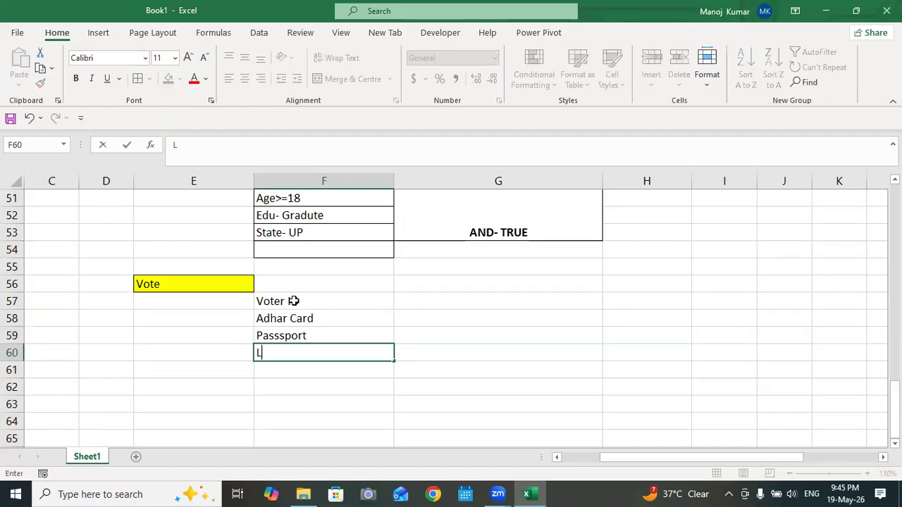
key(BackSpace)
key(BackSpace)
text(dRI)
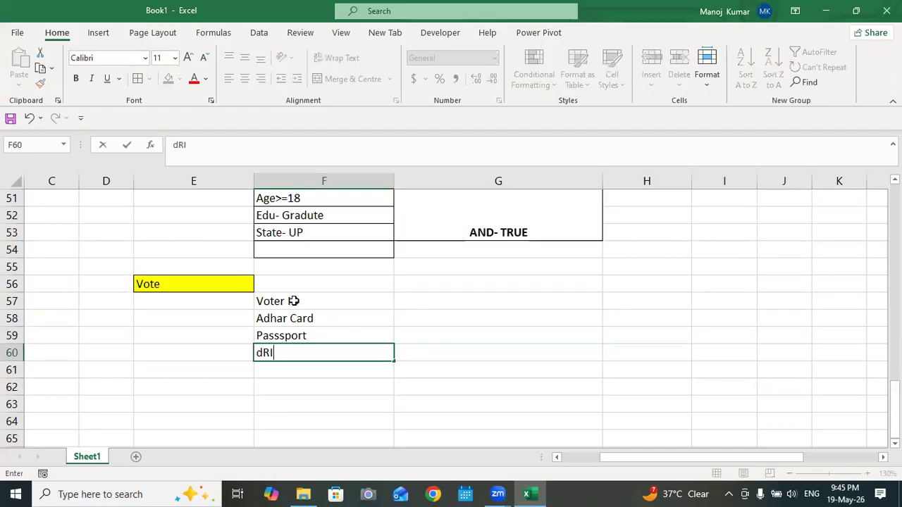
text(VEIN)
key(BackSpace)
key(BackSpace)
key(BackSpace)
key(BackSpace)
key(BackSpace)
key(BackSpace)
text(riving lINC)
key(BackSpace)
key(BackSpace)
key(BackSpace)
text(IN)
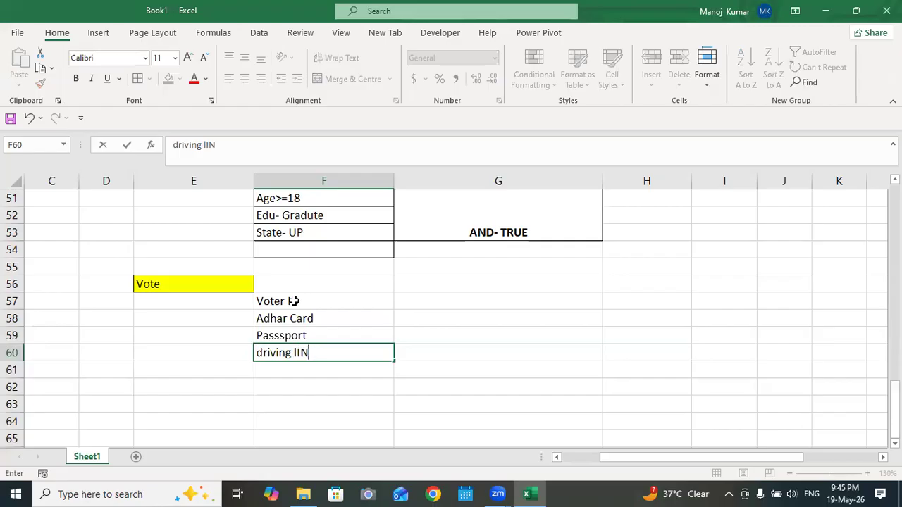
key(BackSpace)
key(BackSpace)
text(L)
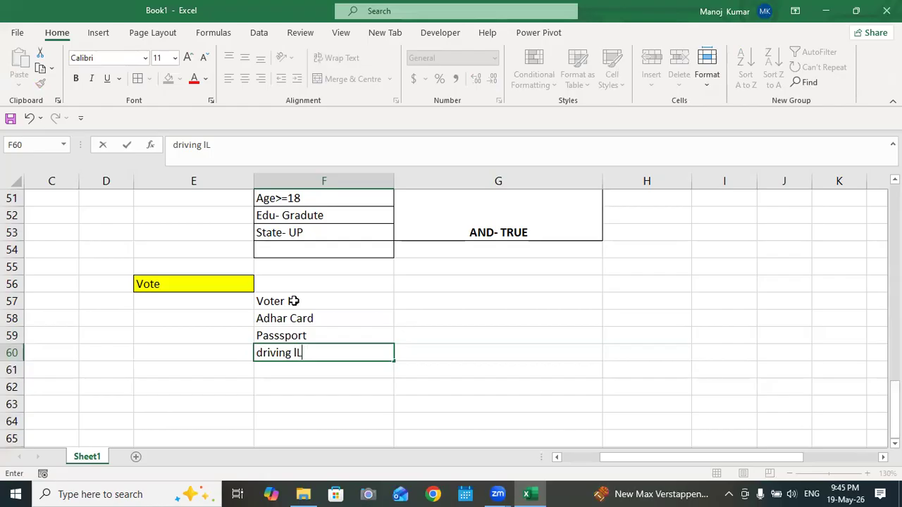
key(BackSpace)
text(ll)
click(424, 329)
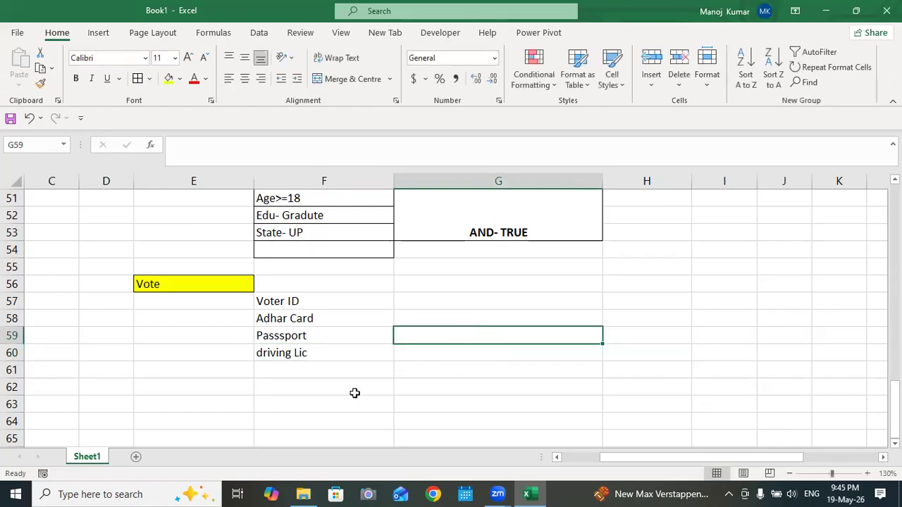
Step: Capitalize the first letter of the F60 entry so it reads "Driving Lic"
click(261, 353)
double_click(261, 353)
key(BackSpace)
text(D)
click(540, 297)
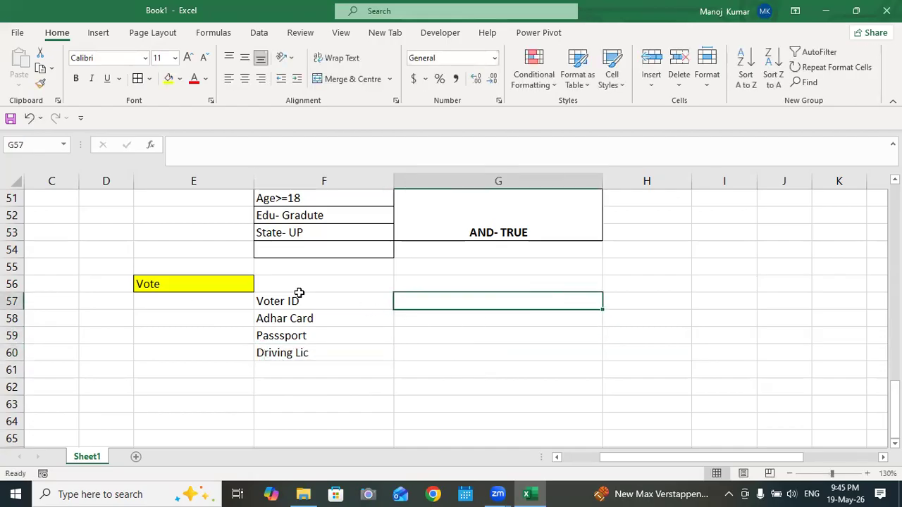
Step: Apply borders to the identity document list in F57:F60
click(299, 296)
click(377, 324)
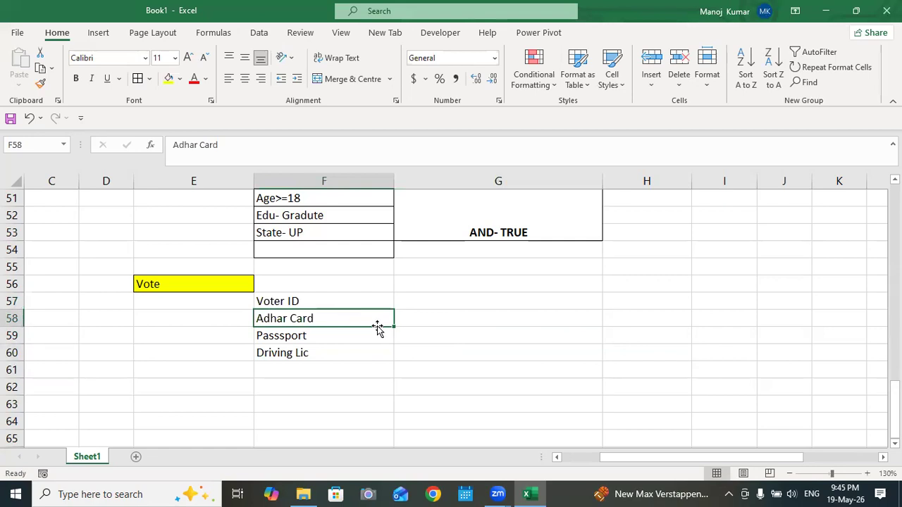
click(336, 335)
click(350, 363)
drag(317, 301, 316, 352)
click(138, 78)
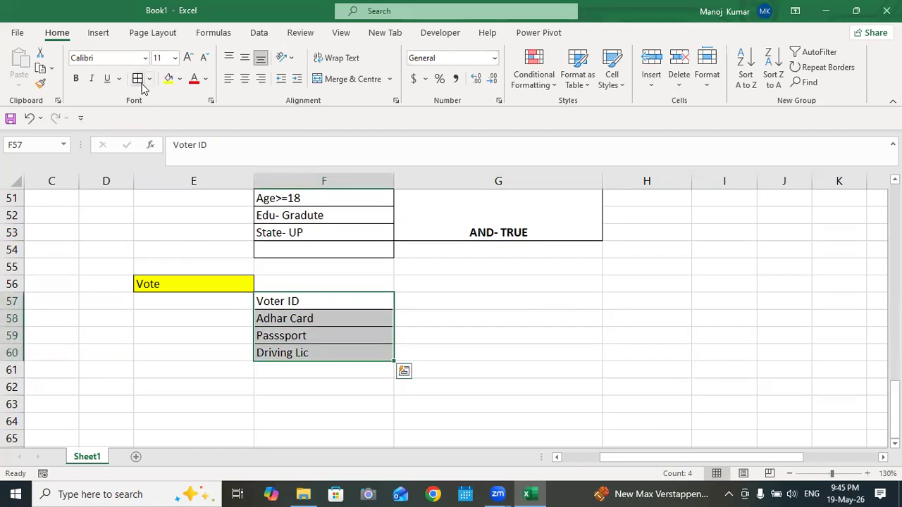
click(437, 266)
Step: Merge and centre cells G57:G60 beside the identity document list
drag(298, 303, 306, 352)
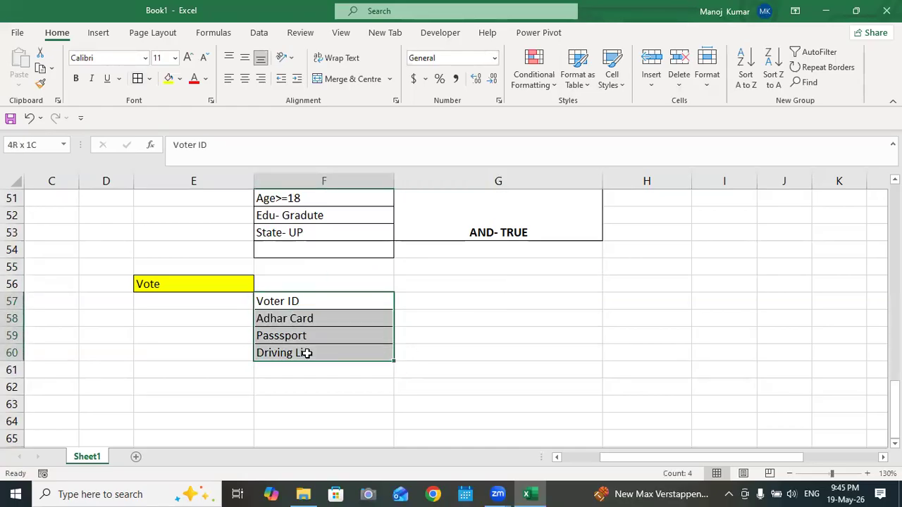
click(427, 336)
drag(290, 300, 265, 349)
click(151, 283)
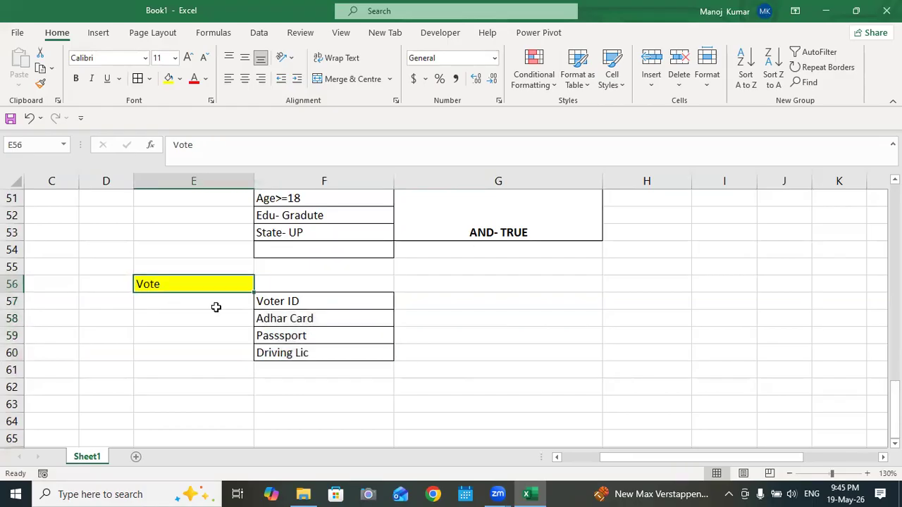
drag(273, 301, 279, 355)
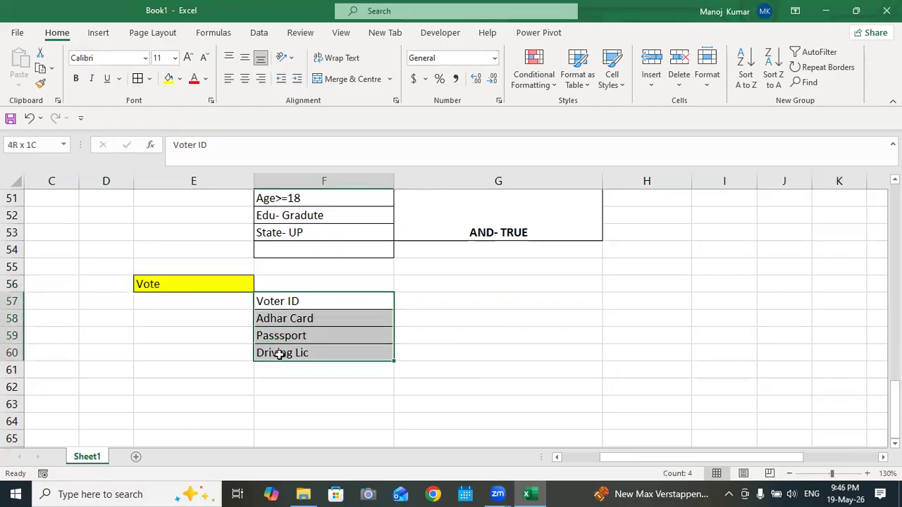
drag(460, 304, 455, 350)
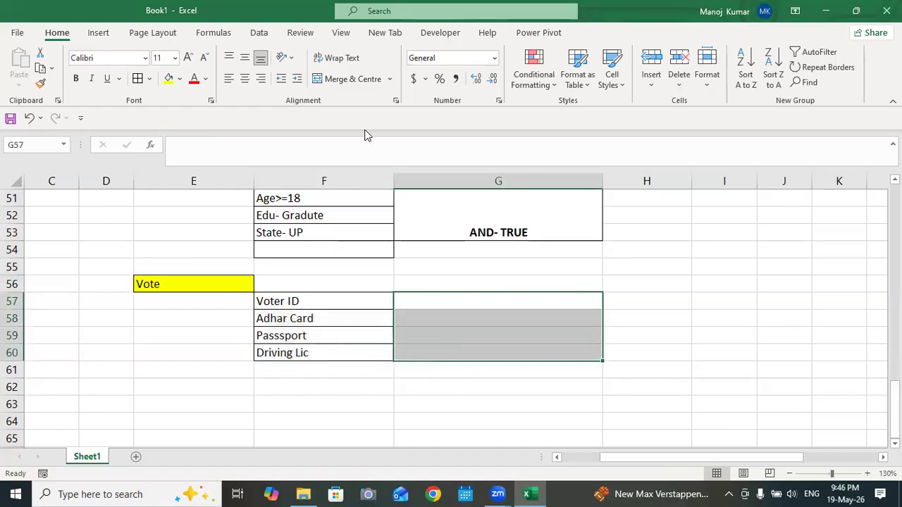
click(344, 78)
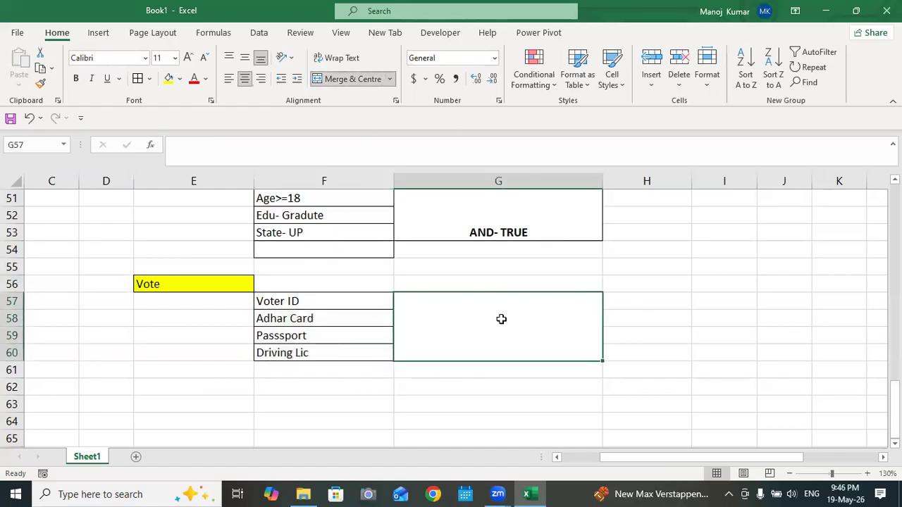
Step: Enter "OR- True" in the merged cell G57 beside the identity document list
double_click(501, 319)
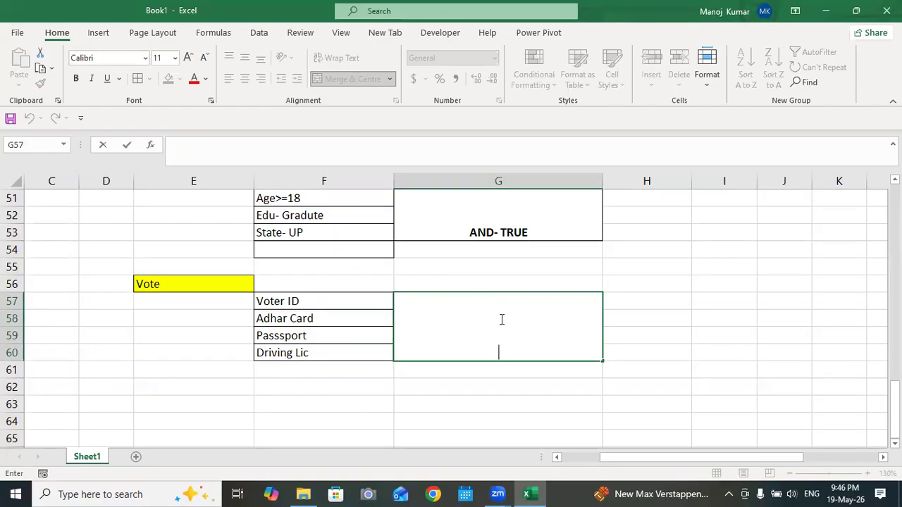
text(OR)
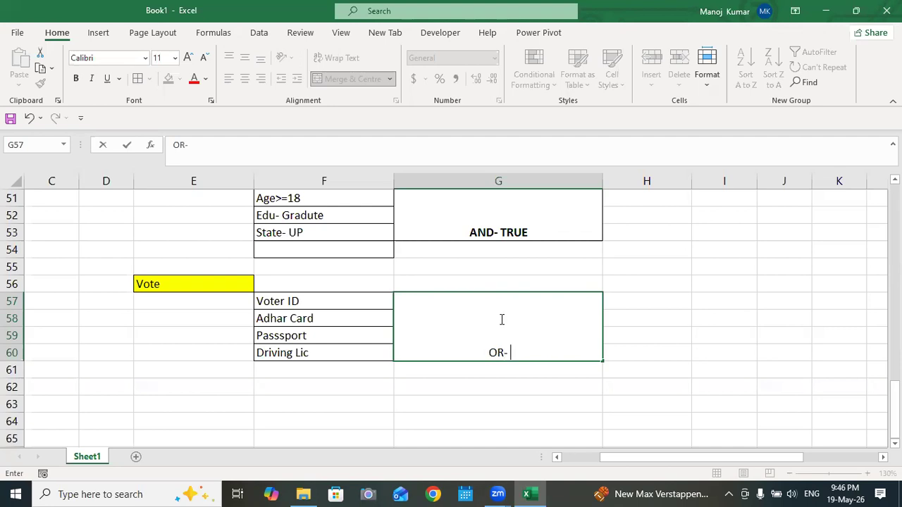
text(- tRUE)
key(BackSpace)
key(BackSpace)
key(BackSpace)
key(BackSpace)
text(True)
click(698, 350)
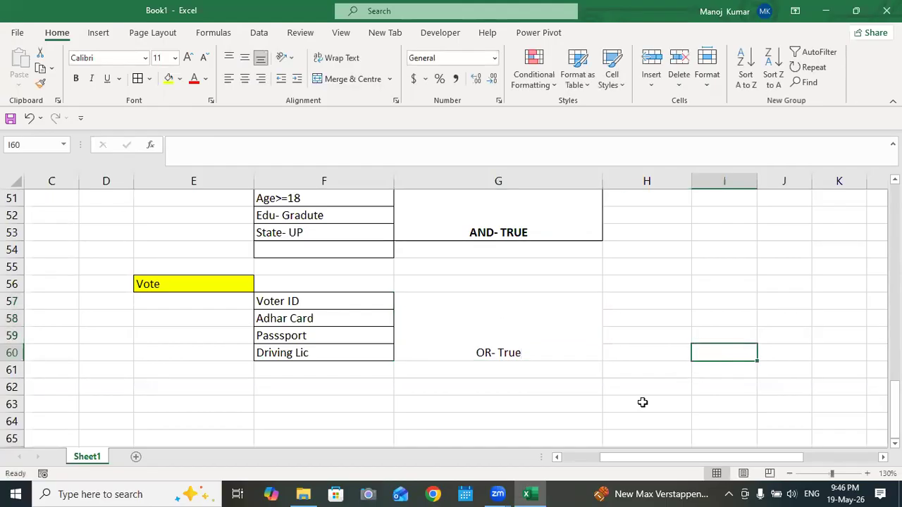
Step: Middle-align the OR- True label vertically and apply borders around its merged cell G57:G60
click(519, 321)
click(245, 57)
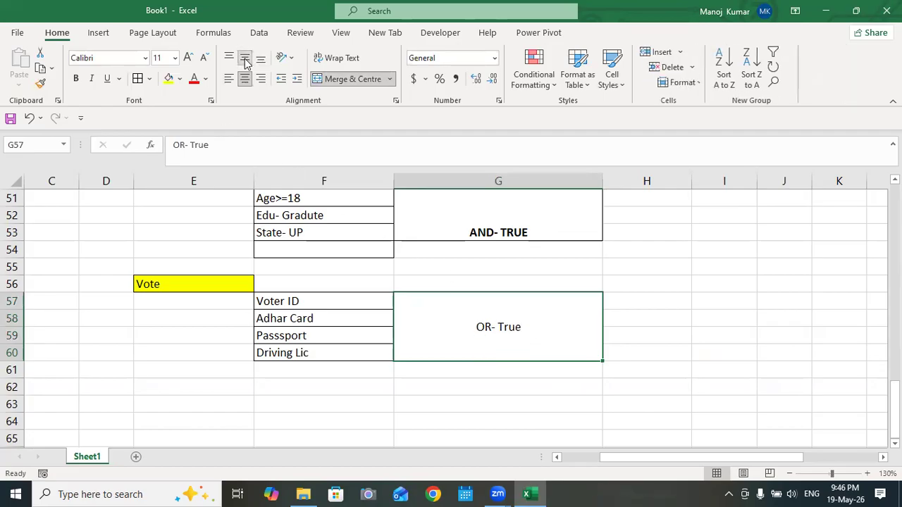
click(687, 305)
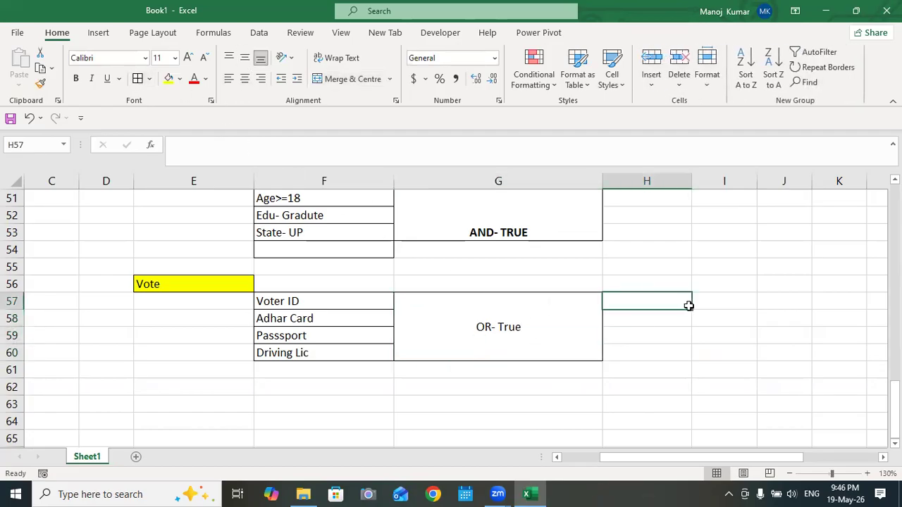
Step: Middle-align the AND- TRUE label vertically in the merged cell G51
scroll(557, 351, up, 2)
click(536, 317)
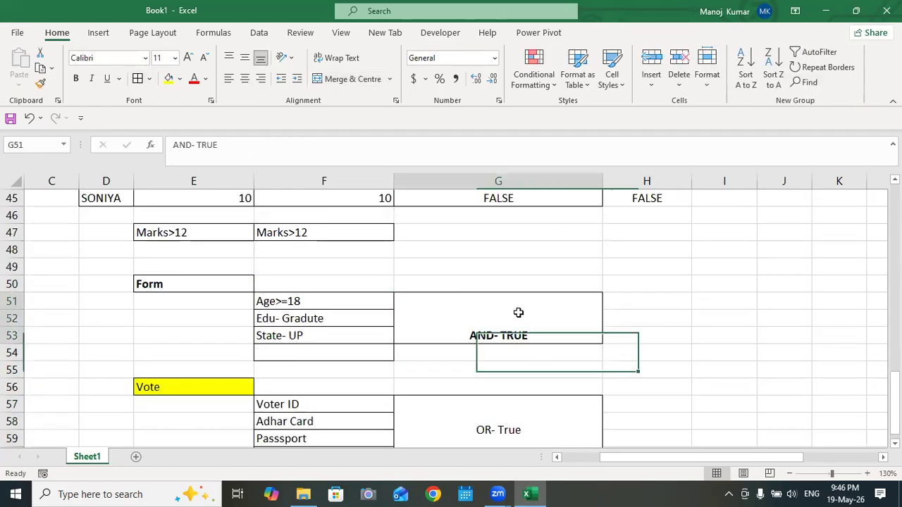
click(244, 62)
click(701, 301)
Step: Fill the Form heading in E50 with yellow
drag(320, 303, 320, 333)
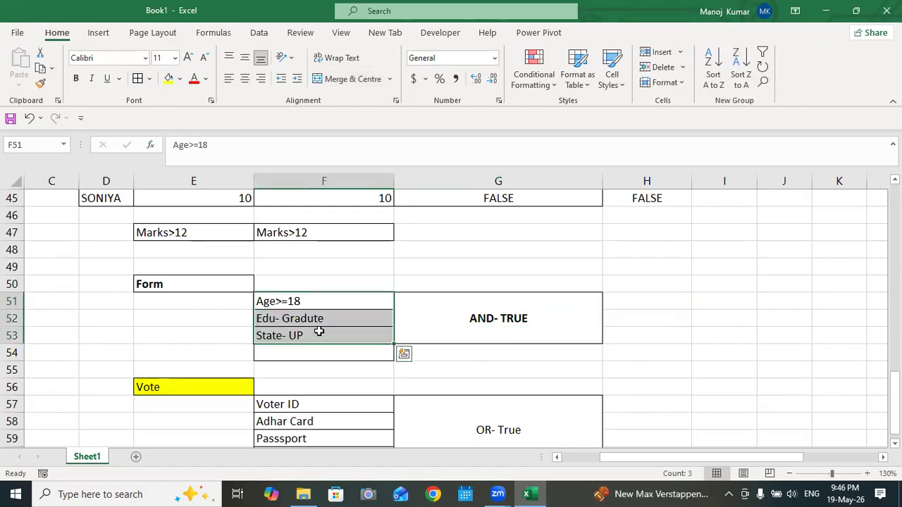
click(193, 281)
click(168, 79)
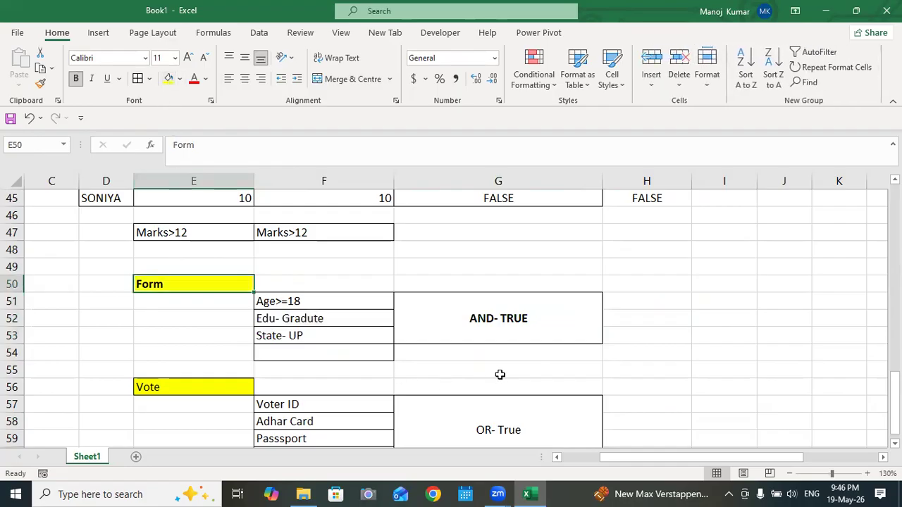
Step: Make the OR- True label in G57 bold to match the AND- TRUE label
click(495, 325)
click(510, 420)
click(75, 80)
Step: Apply borders to the STATUS-1 header cell G38 in the student marks table
scroll(394, 261, up, 3)
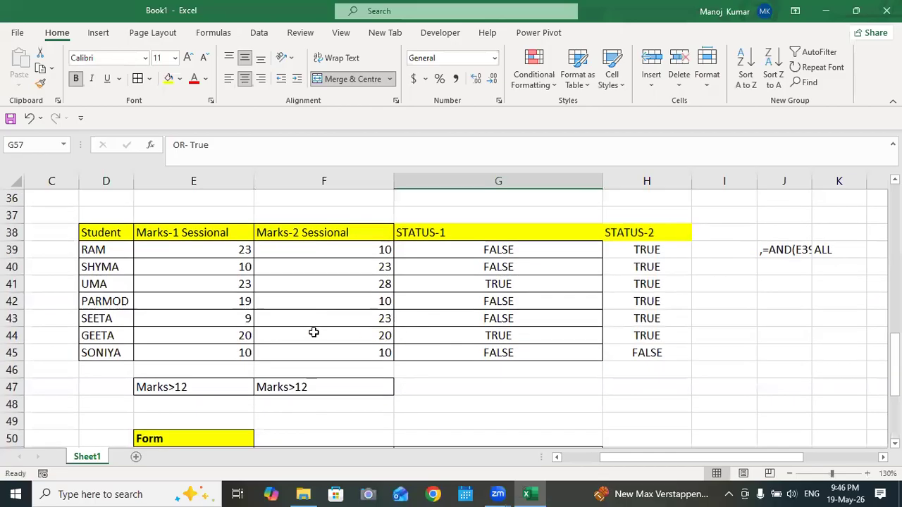
drag(157, 233, 352, 368)
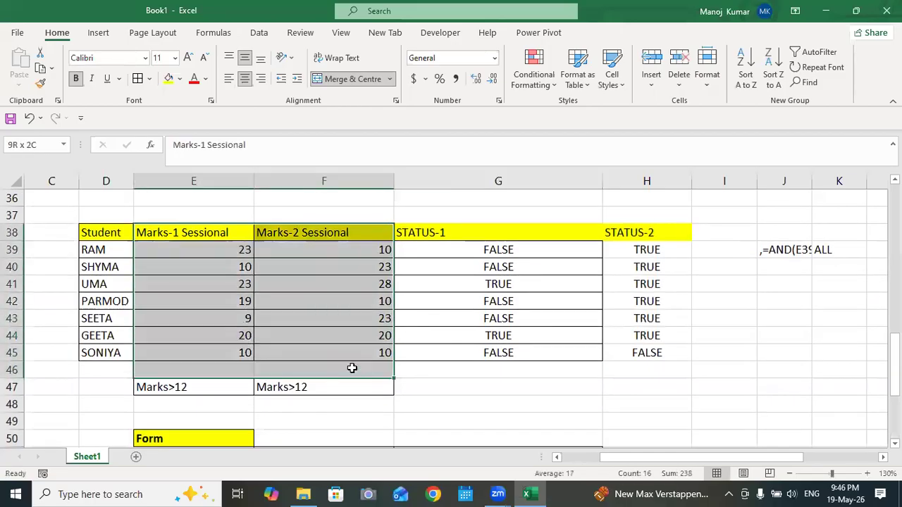
click(491, 363)
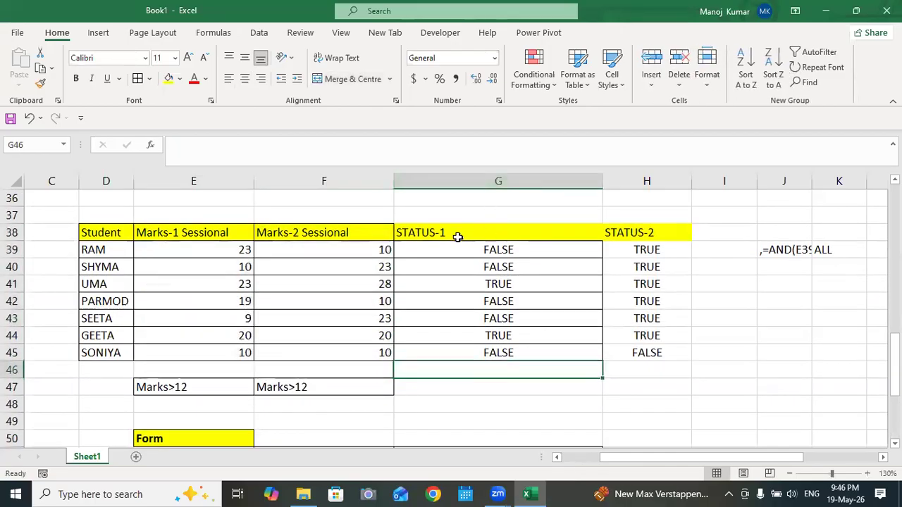
click(458, 235)
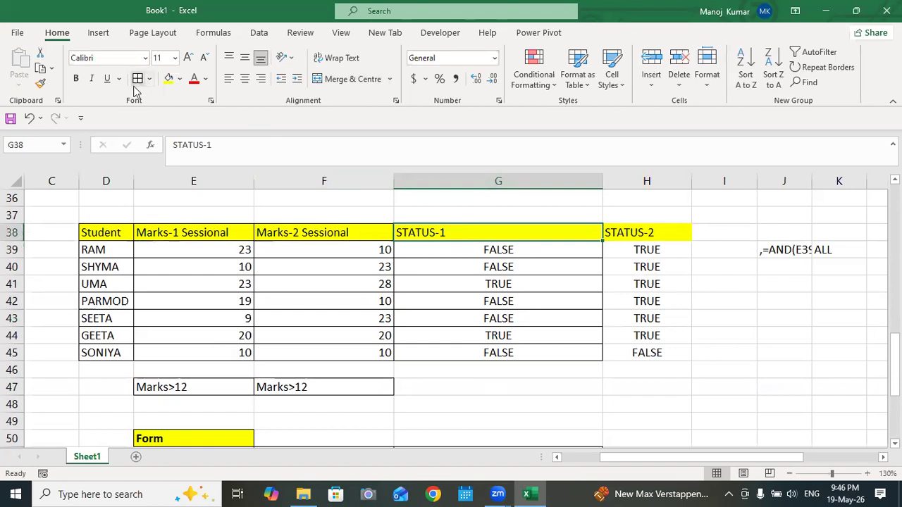
click(600, 216)
Step: Examine the marks columns with the AND formula in G39 and the OR formula in H39, leaving both formulas as they are
drag(174, 235, 356, 350)
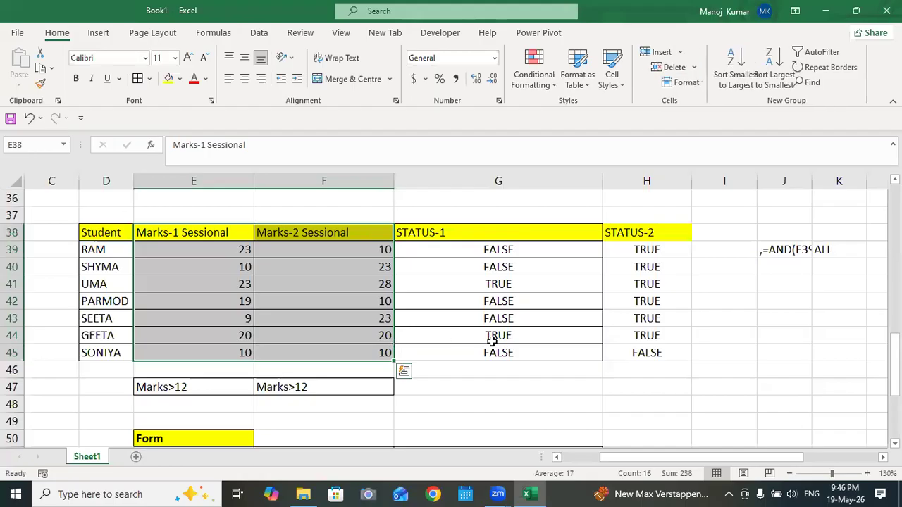
click(571, 338)
mouse_move(238, 251)
mouse_down()
mouse_move(365, 252)
mouse_move(241, 247)
mouse_up()
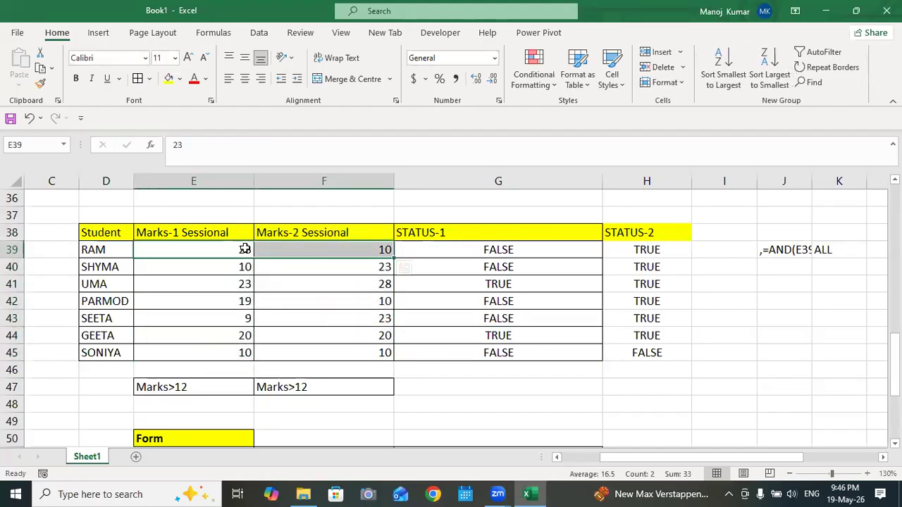
double_click(447, 248)
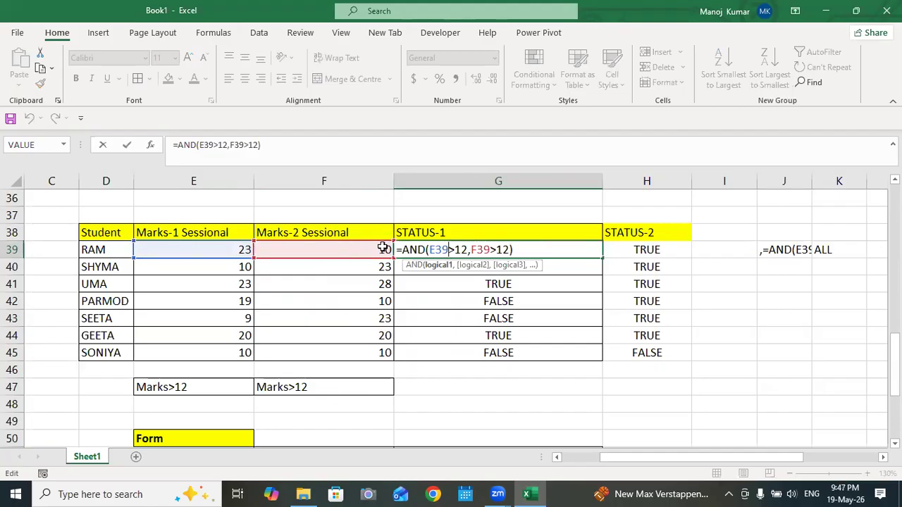
key(Return)
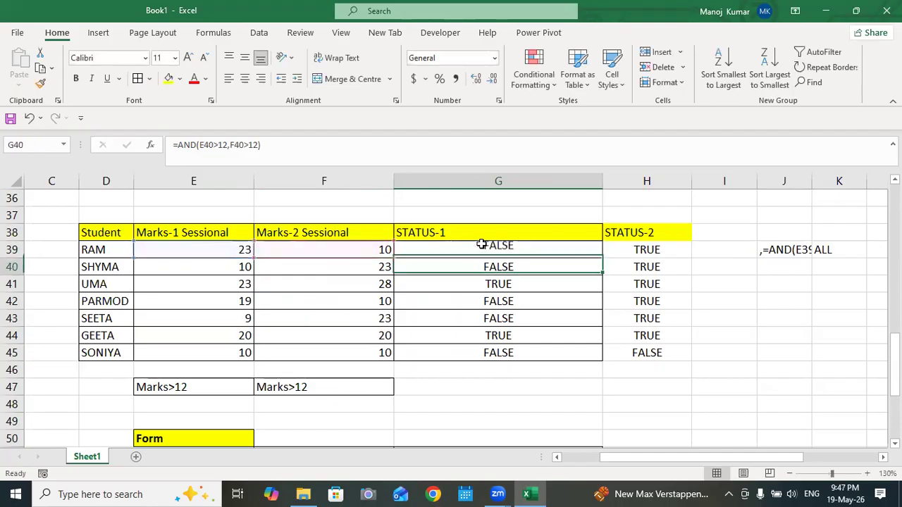
click(457, 249)
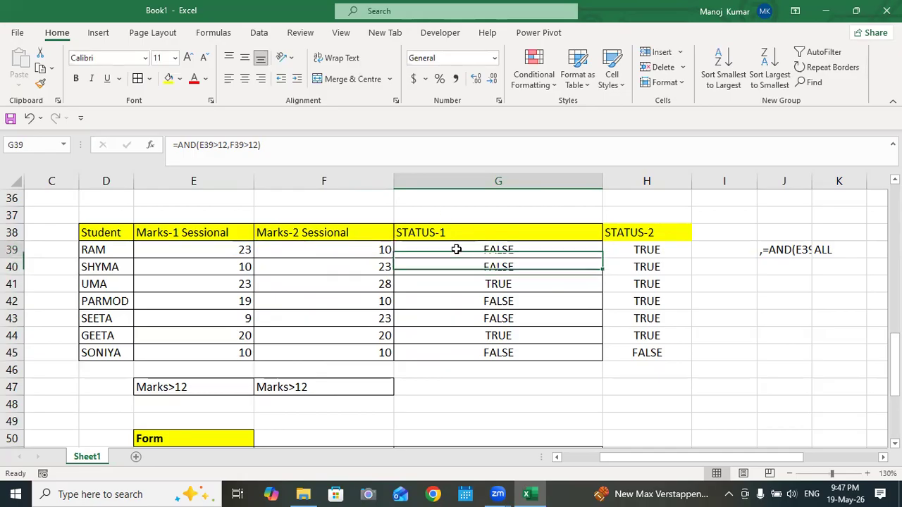
double_click(635, 249)
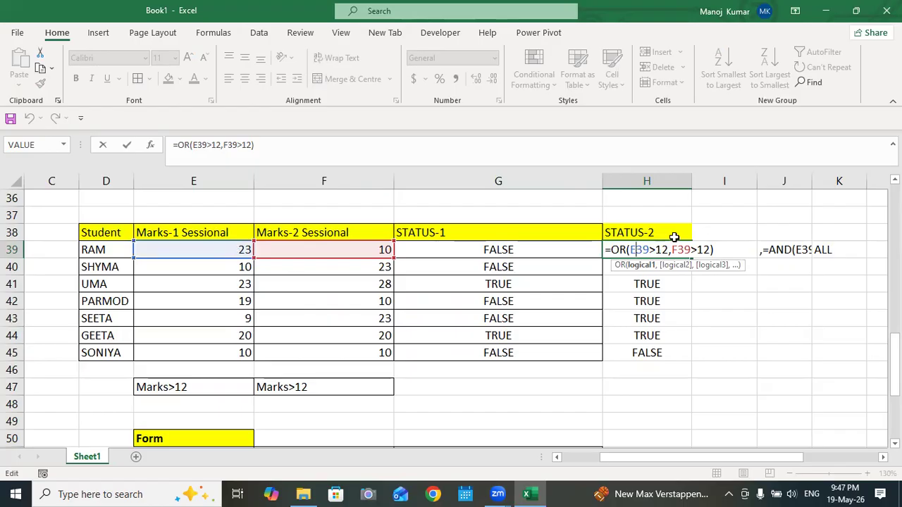
key(Return)
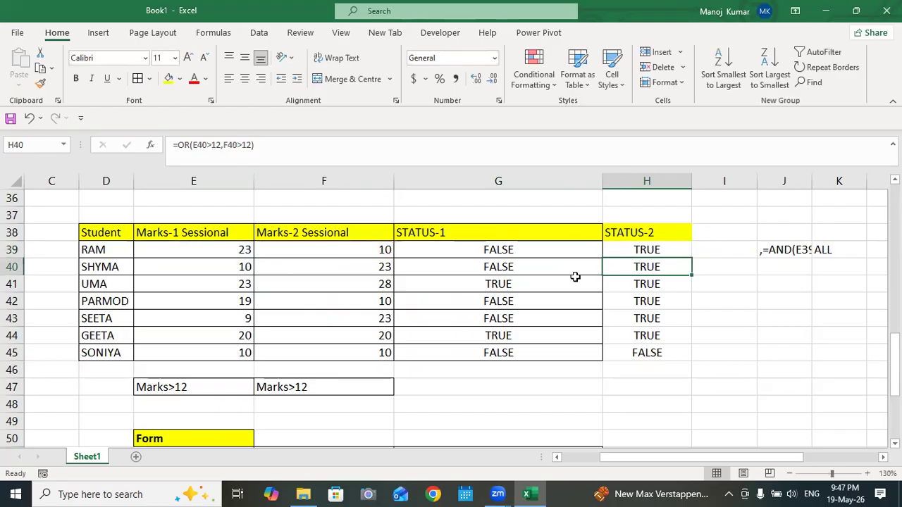
Step: Apply borders to the STATUS-2 header cell H38
click(637, 233)
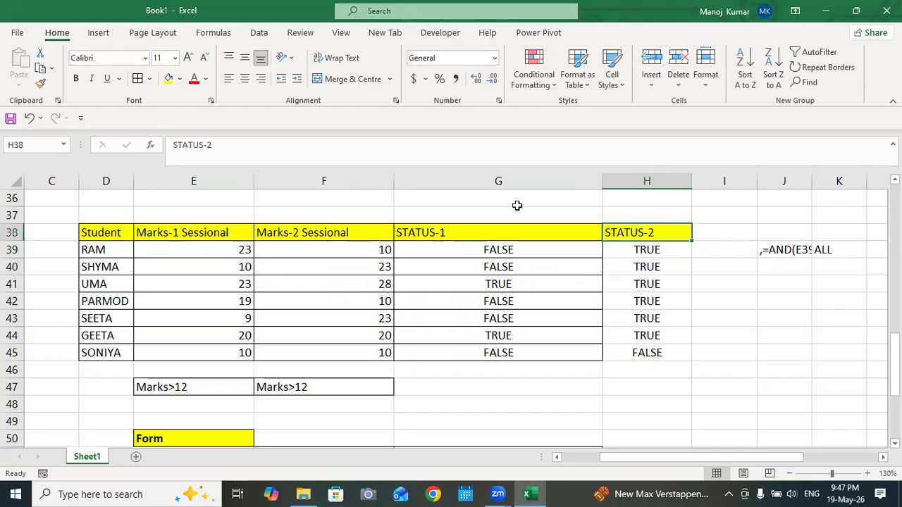
click(630, 249)
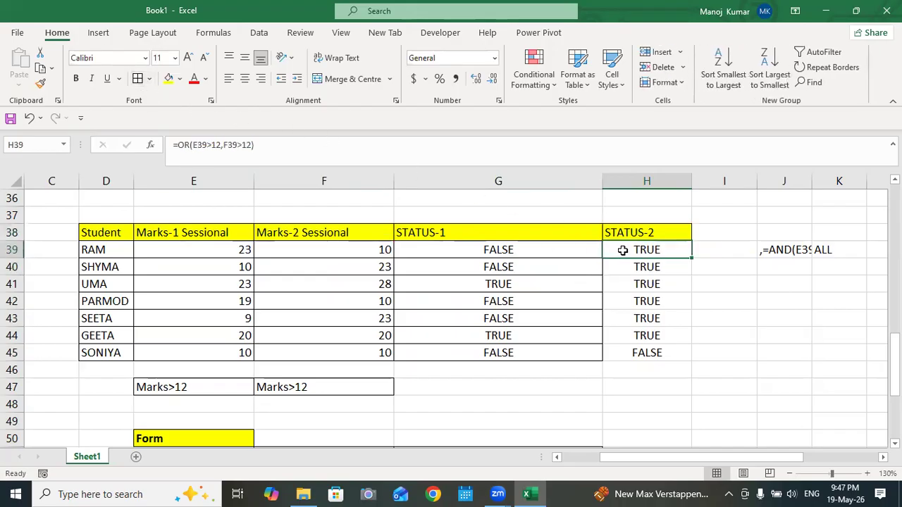
Step: Make the Vote heading in E56 bold
scroll(626, 310, down, 5)
scroll(509, 288, down, 3)
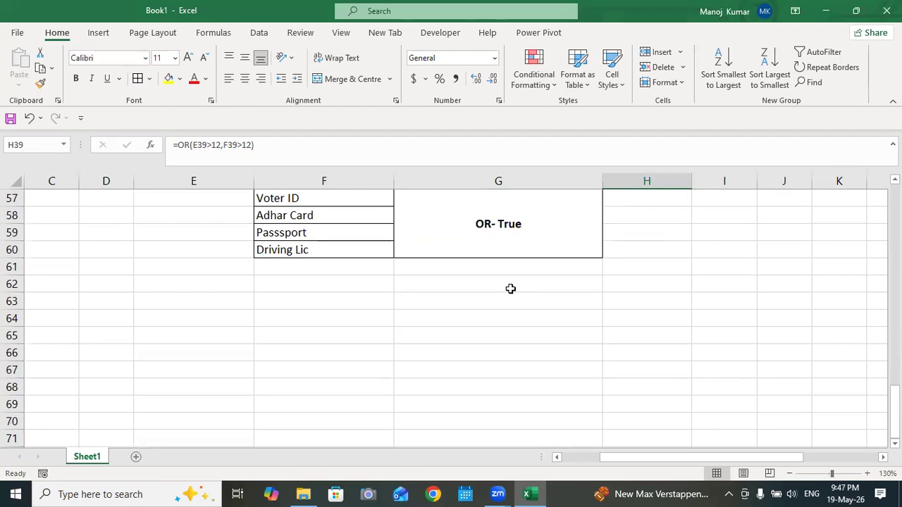
scroll(510, 288, up, 3)
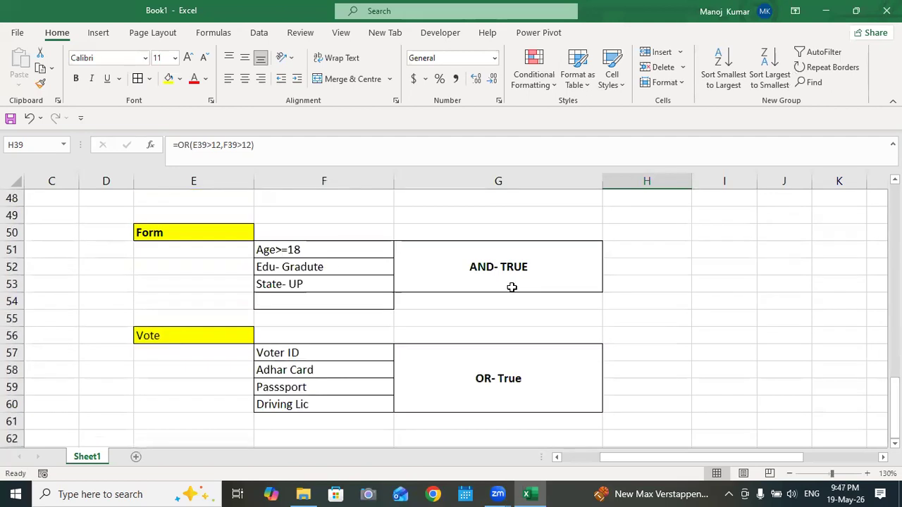
click(157, 332)
click(75, 78)
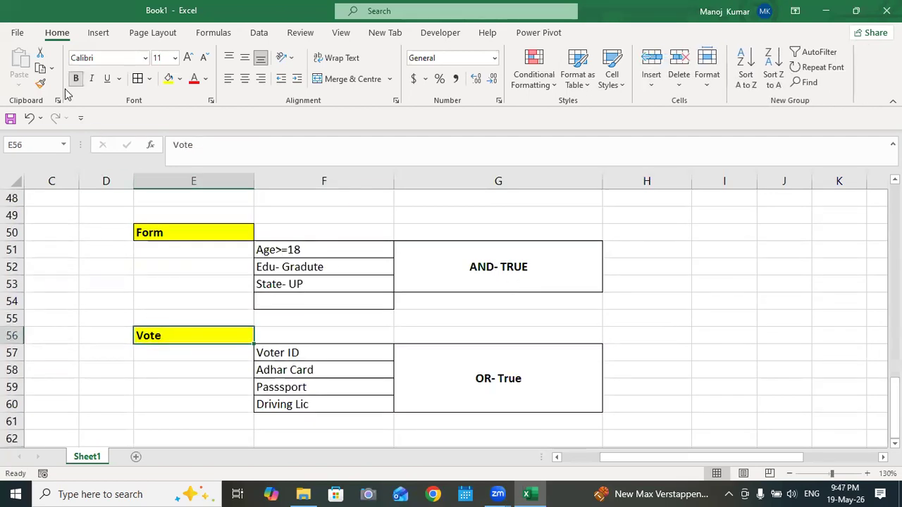
click(608, 265)
Step: Extend the merged, centred AND- TRUE cell down one row so it spans G51:G54
click(484, 259)
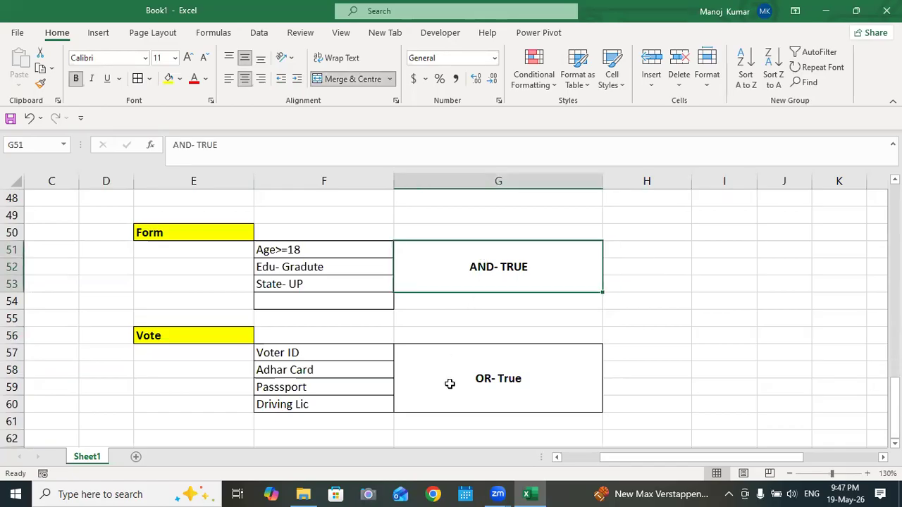
click(548, 378)
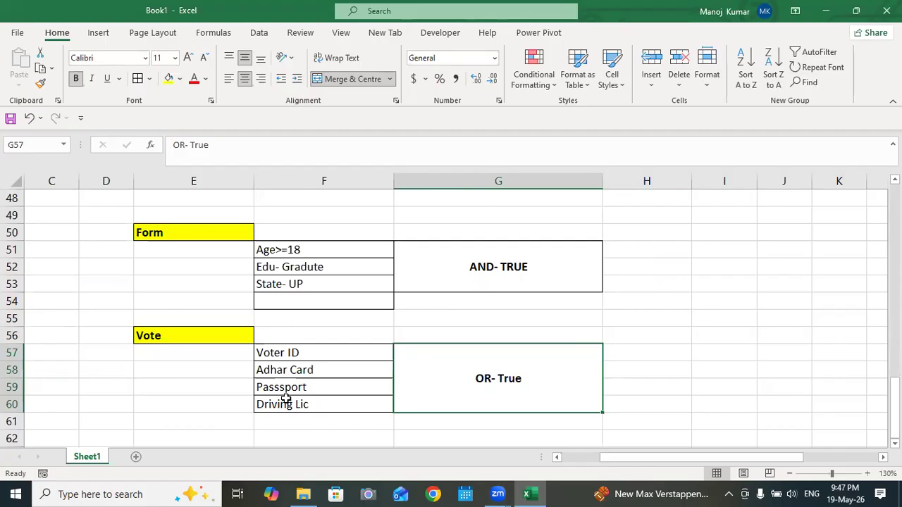
drag(463, 268, 461, 296)
click(346, 79)
click(346, 79)
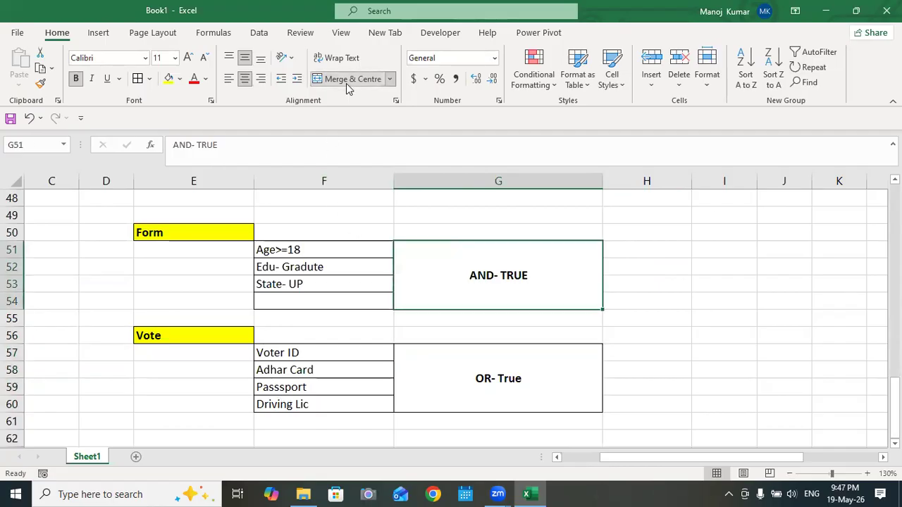
click(712, 301)
Step: Apply borders around the merged AND- TRUE cell G51:G54
click(501, 262)
click(548, 395)
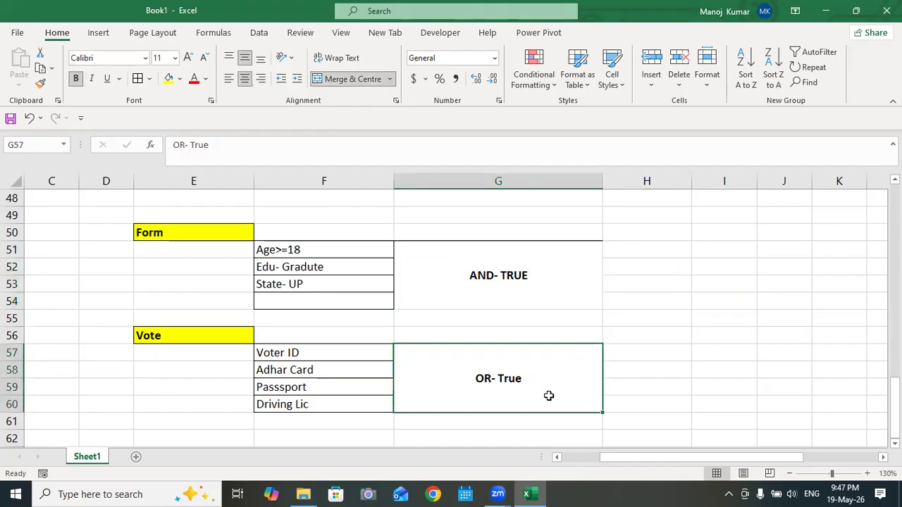
click(550, 299)
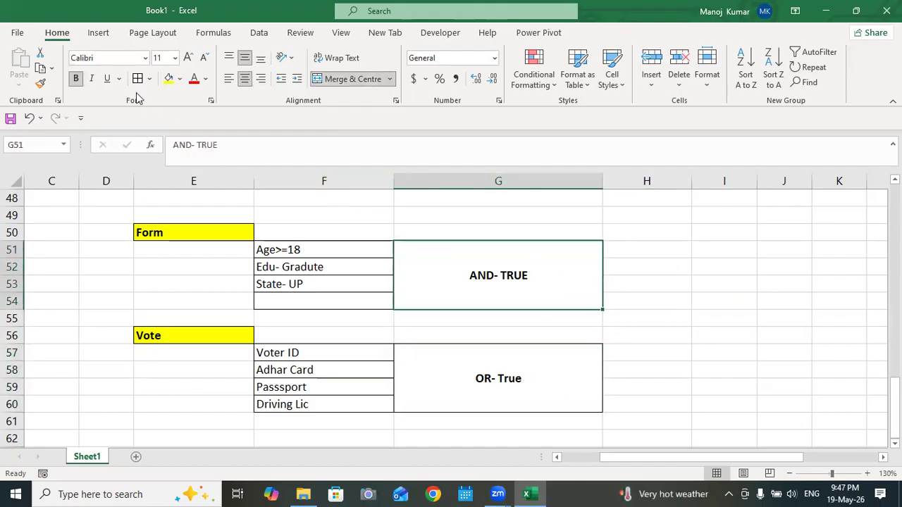
click(623, 270)
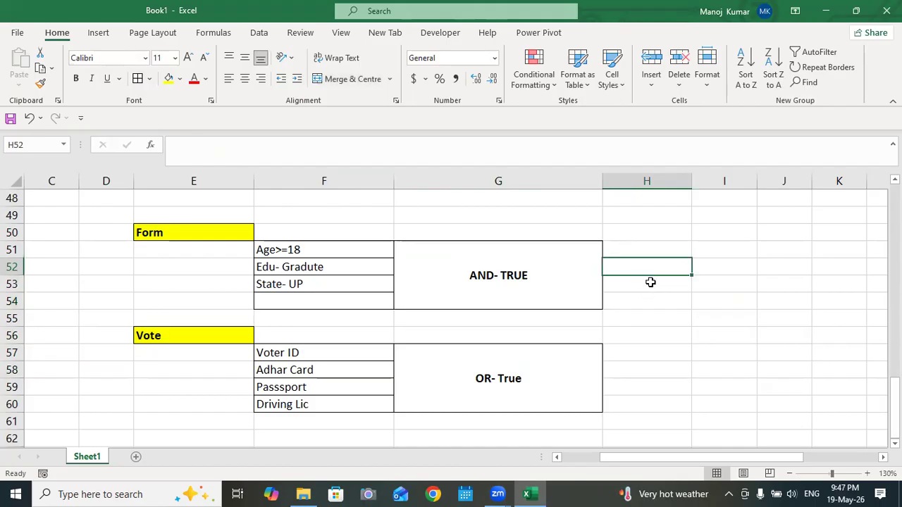
click(501, 285)
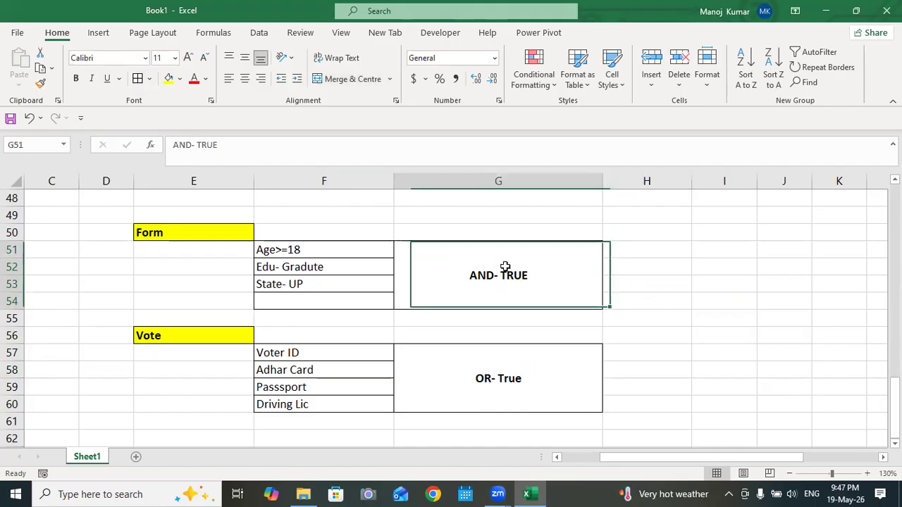
click(472, 378)
scroll(472, 376, up, 3)
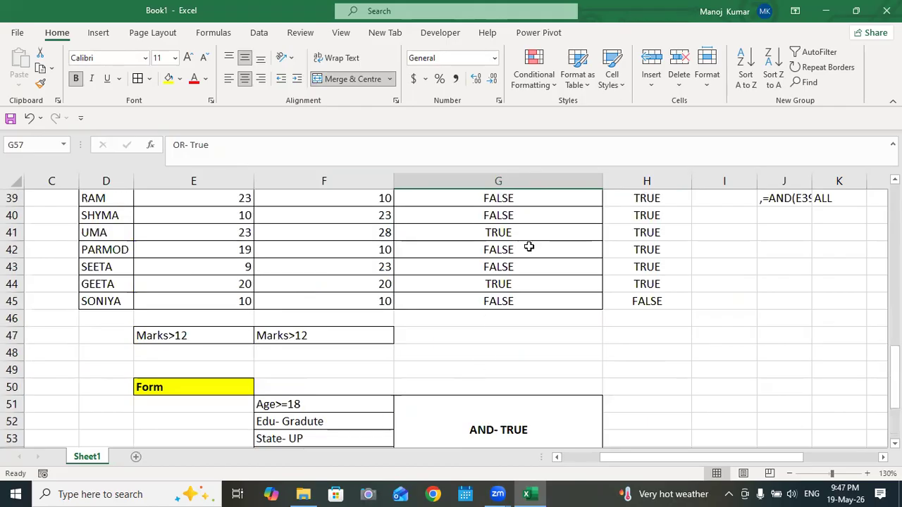
scroll(533, 310, up, 2)
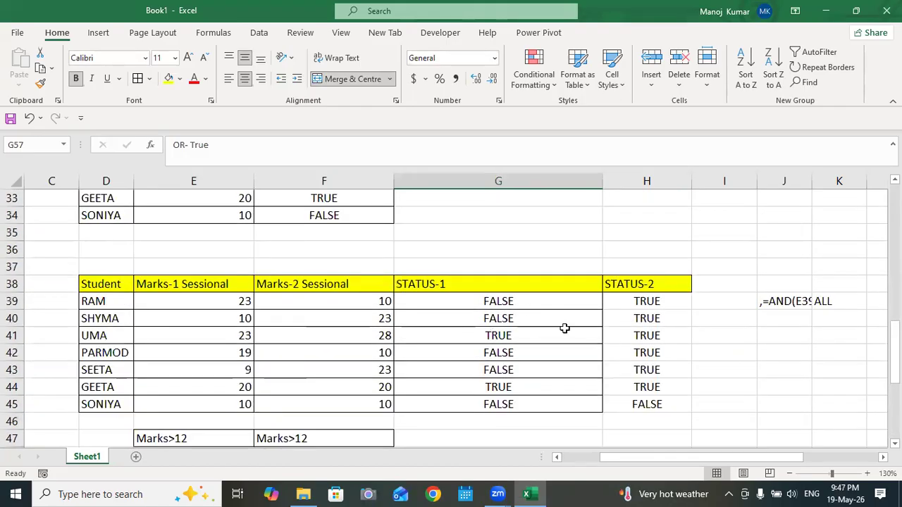
scroll(566, 325, up, 1)
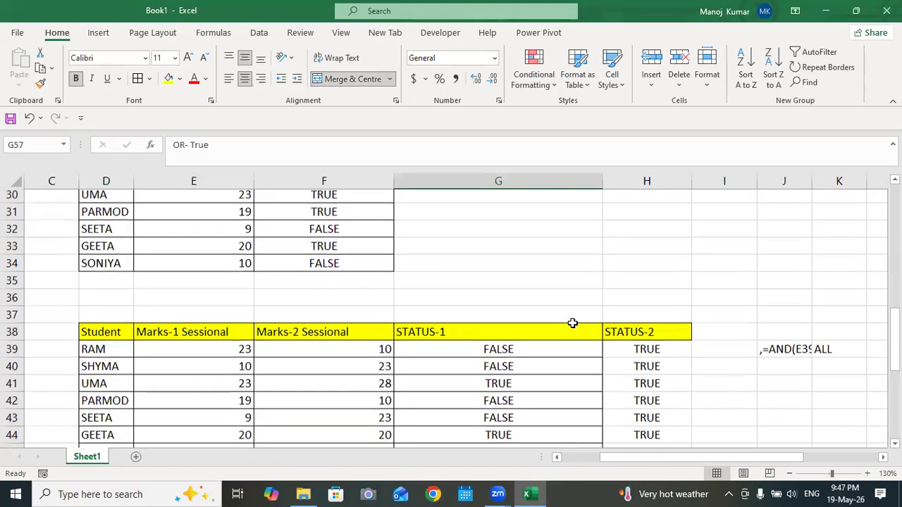
scroll(266, 373, down, 3)
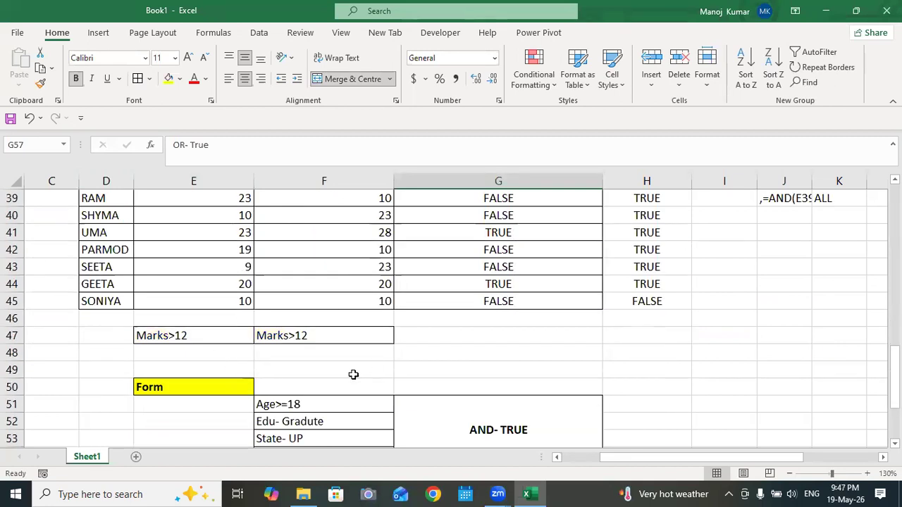
Step: Review the sheet from the comparison and logical operator tables at rows 12–26 down to the Vote documents example
scroll(353, 374, up, 6)
scroll(825, 373, up, 3)
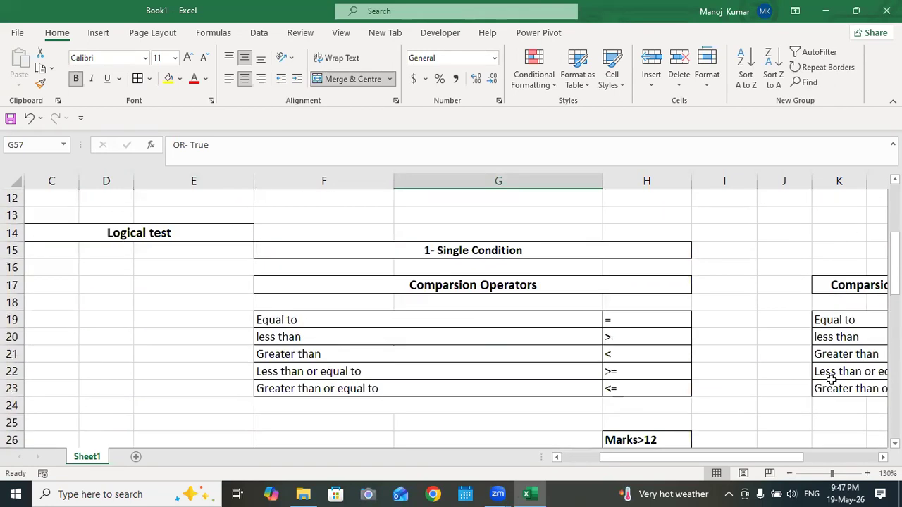
drag(708, 458, 817, 459)
drag(741, 289, 729, 354)
drag(708, 458, 649, 461)
mouse_move(497, 493)
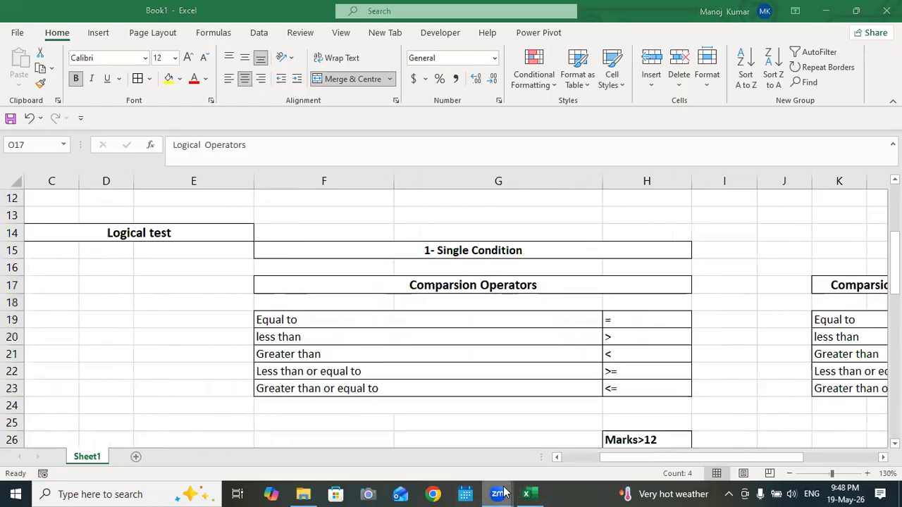
click(629, 417)
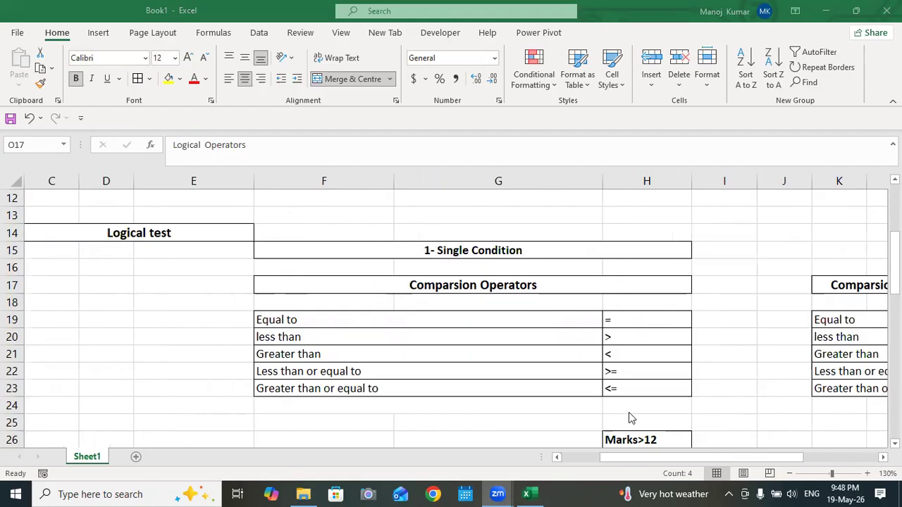
click(499, 368)
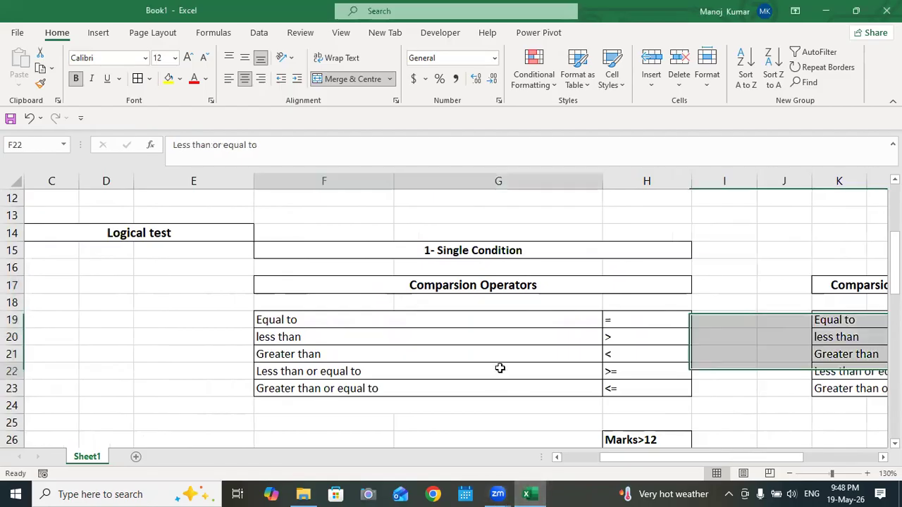
scroll(500, 366, down, 16)
scroll(504, 364, up, 4)
scroll(504, 364, down, 3)
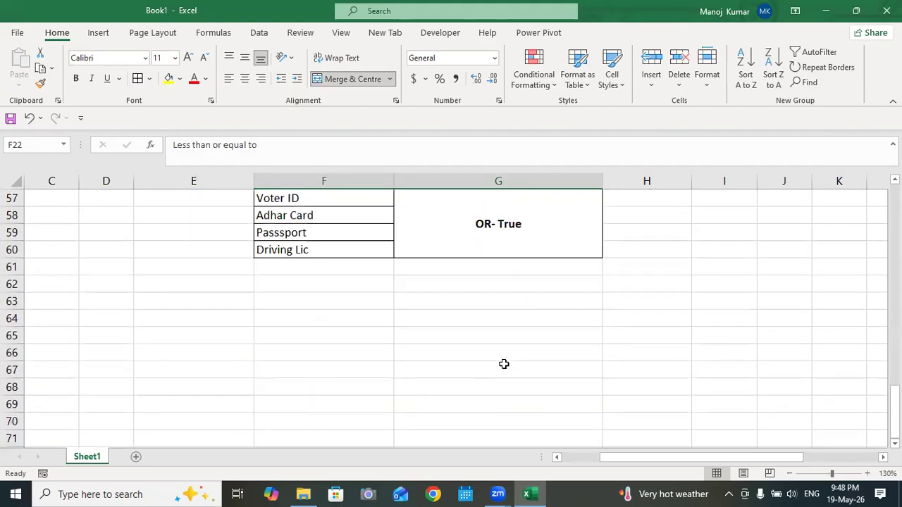
scroll(536, 368, up, 16)
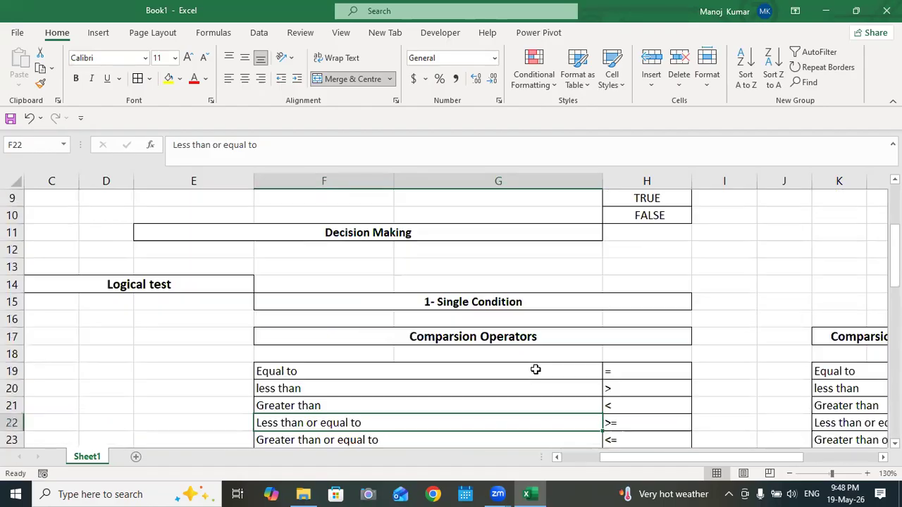
scroll(536, 370, up, 3)
scroll(584, 434, down, 3)
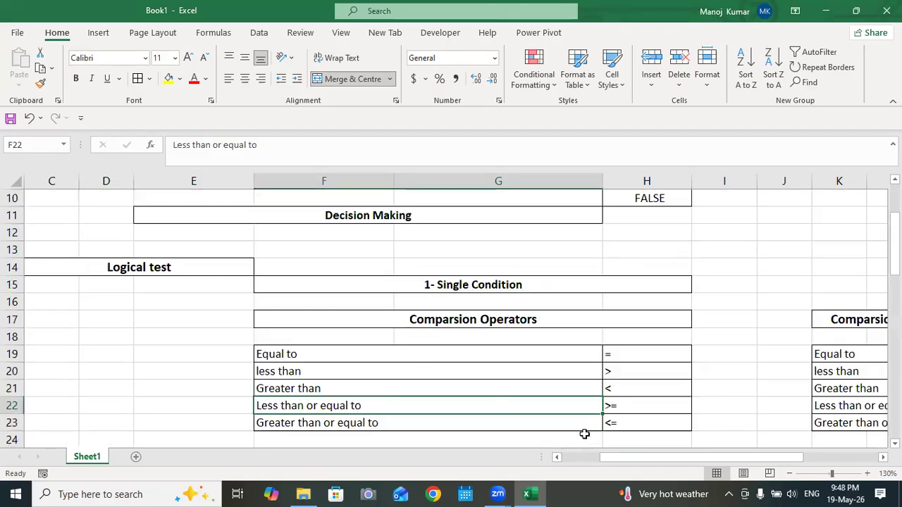
scroll(584, 434, down, 16)
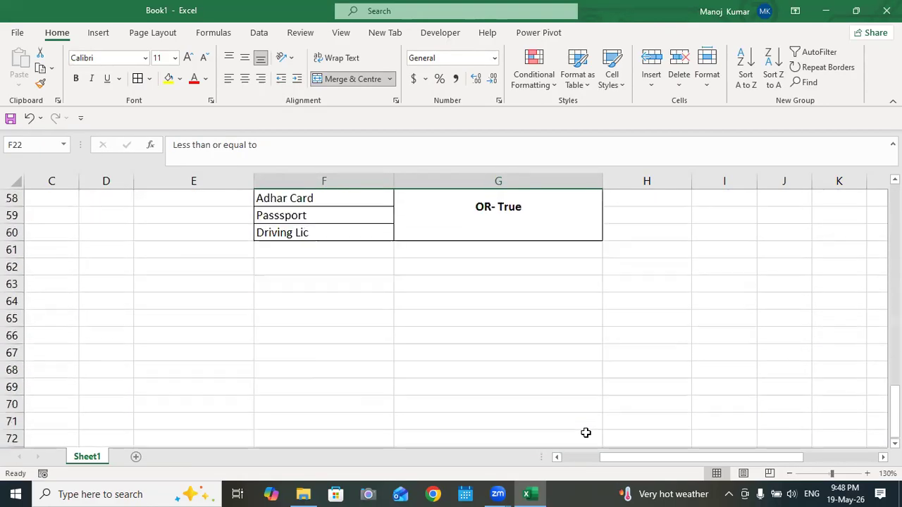
Step: Create a bold, yellow-filled Decision Making heading in merged, centred cells D63:E63 and apply borders to it
click(512, 384)
drag(127, 281, 229, 282)
click(349, 79)
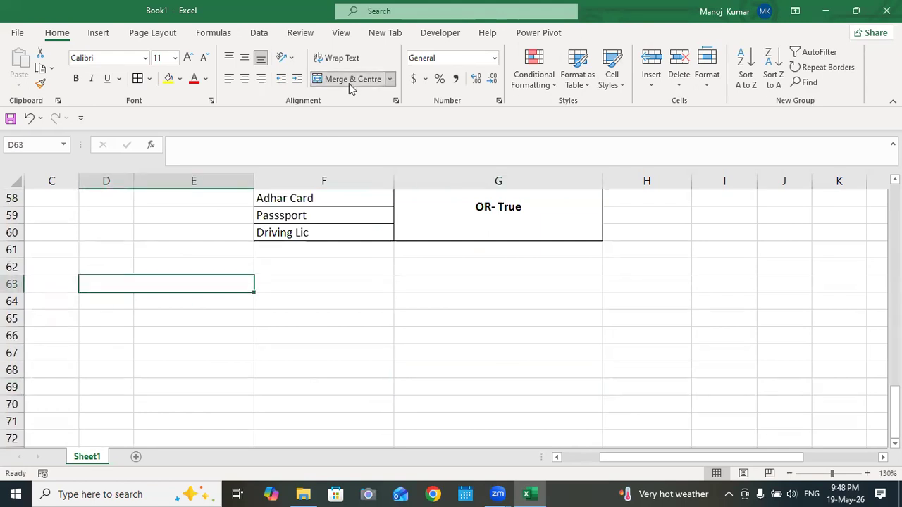
click(169, 79)
click(77, 79)
double_click(130, 283)
text(Decision Making)
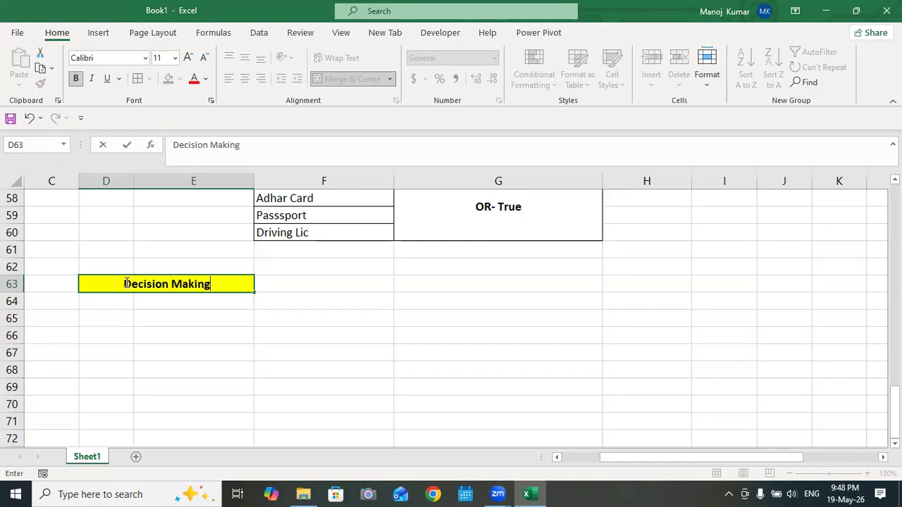
click(350, 315)
click(161, 285)
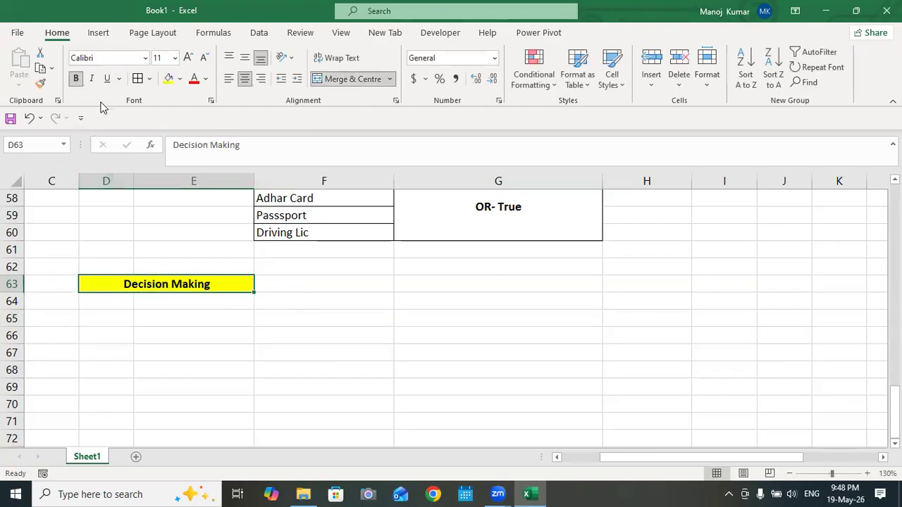
click(478, 336)
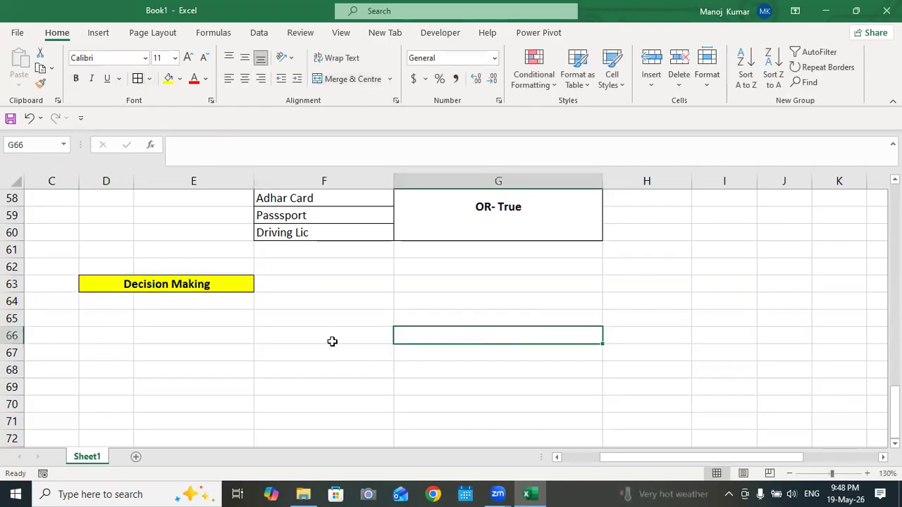
Step: Merge and centre cells E65:H65 and enter the heading IF FUNCTIONS
click(297, 330)
drag(197, 315, 670, 316)
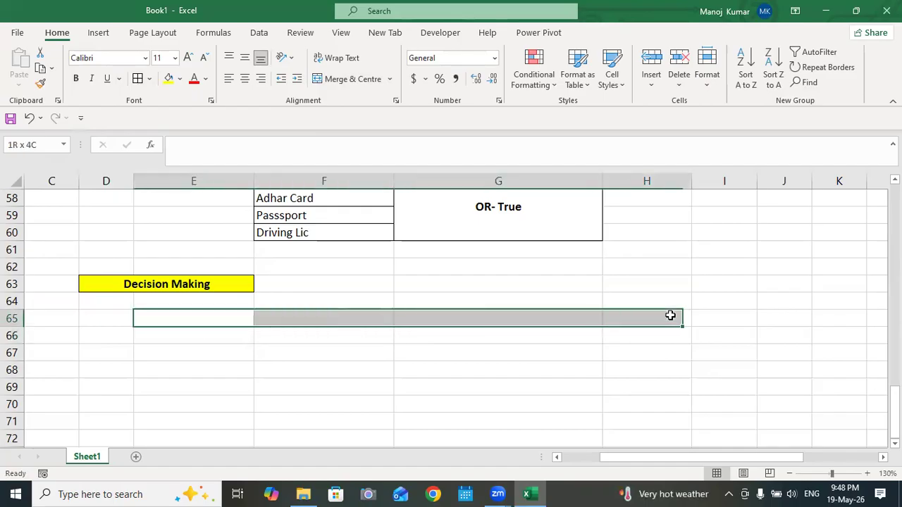
click(368, 81)
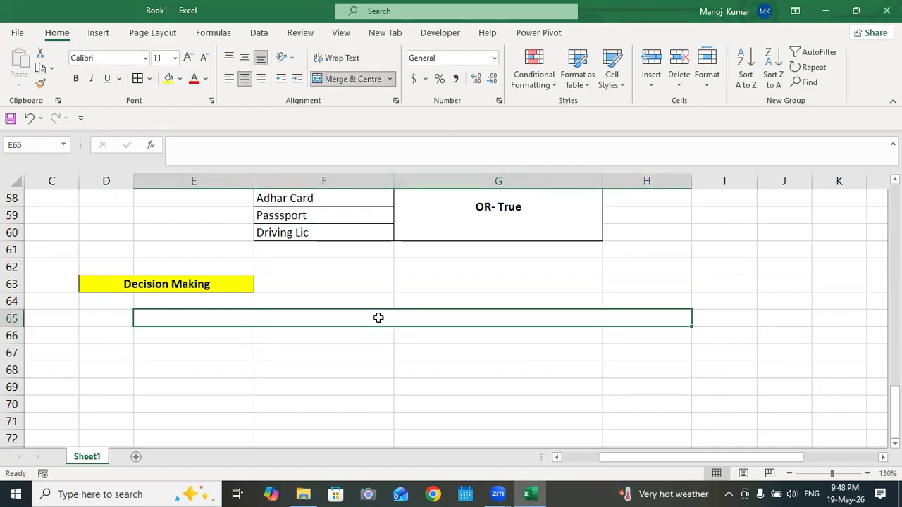
double_click(378, 318)
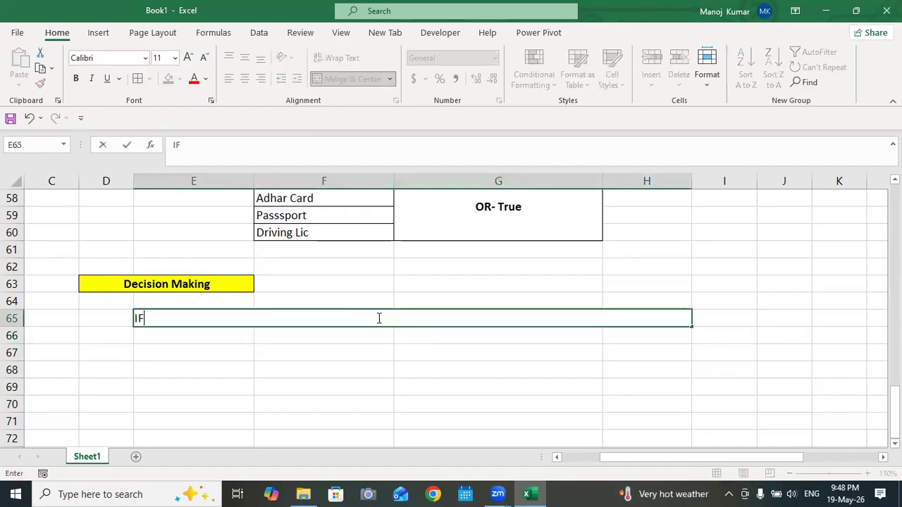
text(IF FUNCTIONS)
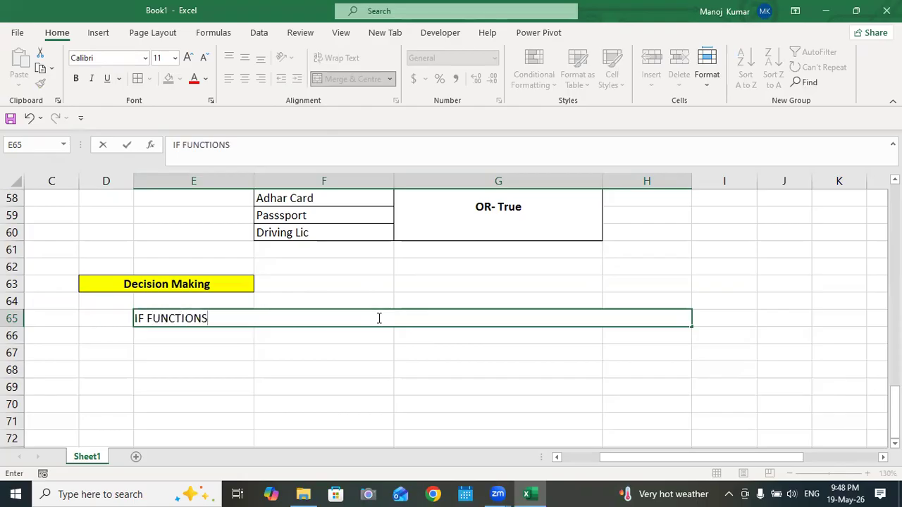
click(700, 421)
Step: Enlarge the IF FUNCTIONS heading by one font size, make it bold and add borders
click(383, 323)
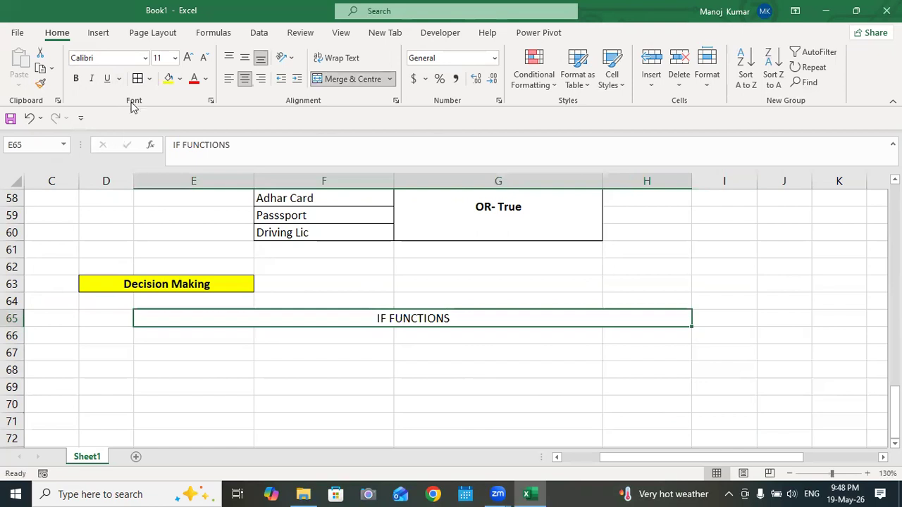
click(187, 57)
click(76, 78)
click(656, 268)
Step: Merge and centre cells E67:H67 and start the IF syntax there with =IF(LOGICAL TEST,
scroll(511, 337, down, 1)
drag(222, 301, 637, 301)
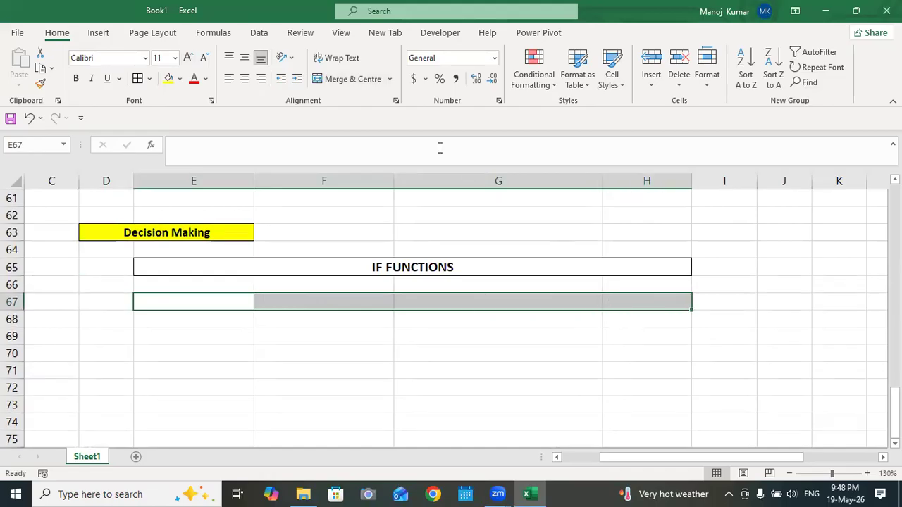
click(365, 82)
double_click(392, 302)
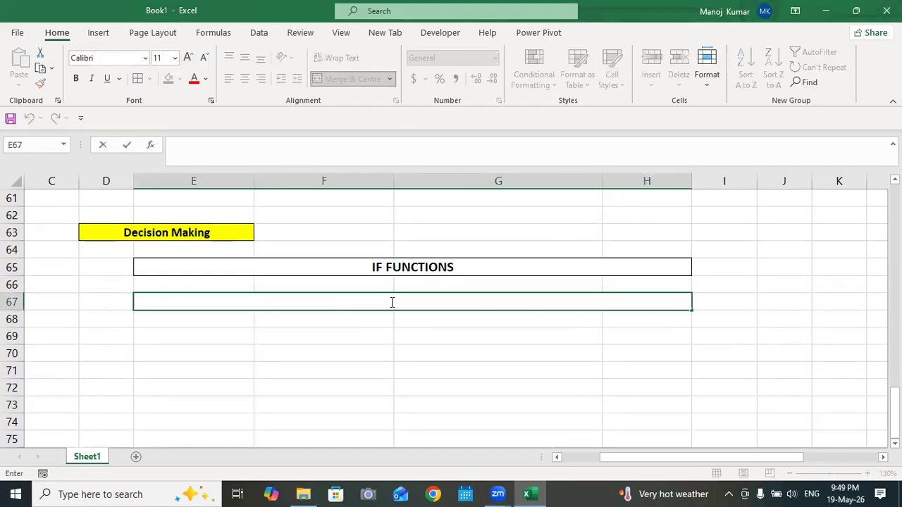
text(=IF)
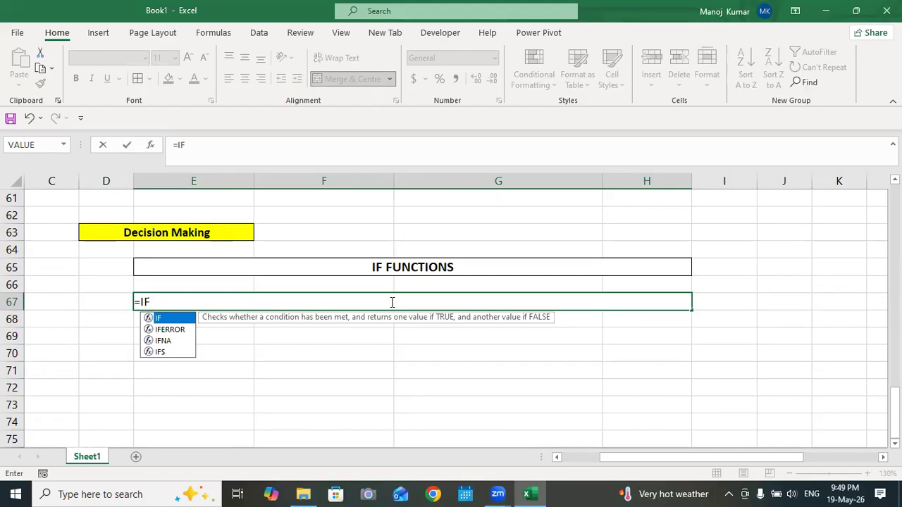
text((LOGI)
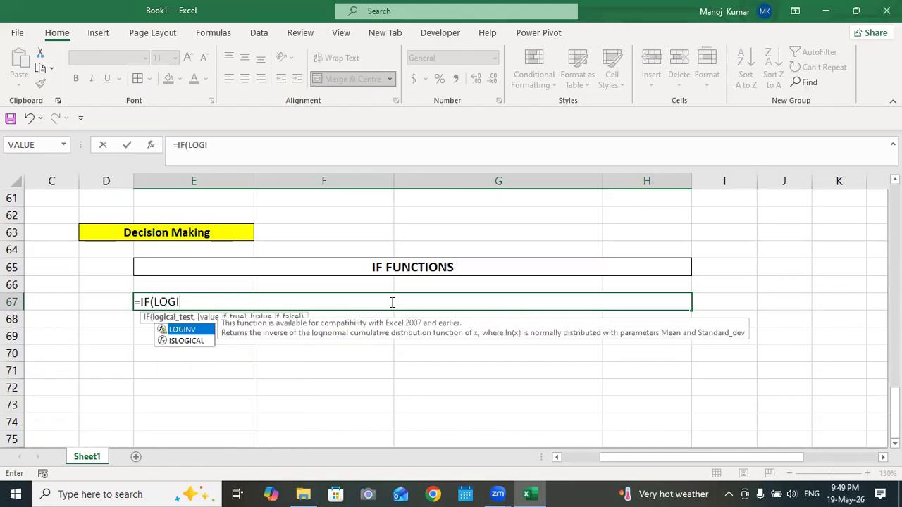
text(CAL TE)
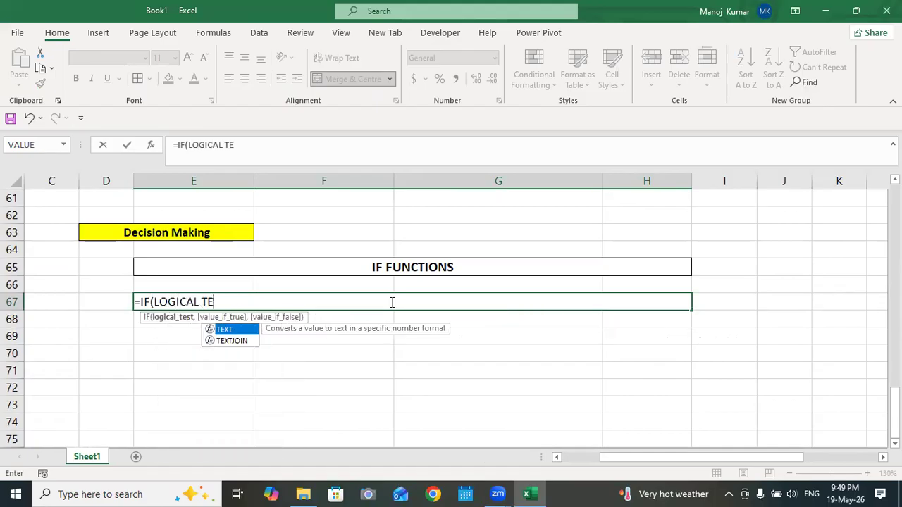
text(ST,)
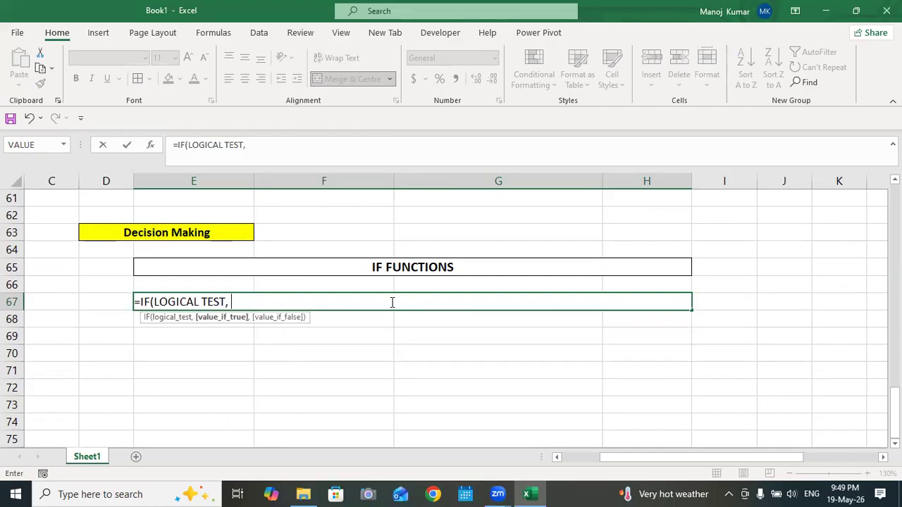
Step: Add Value_if_True as the second argument of the IF syntax in E67, followed by a comma
scroll(613, 330, up, 7)
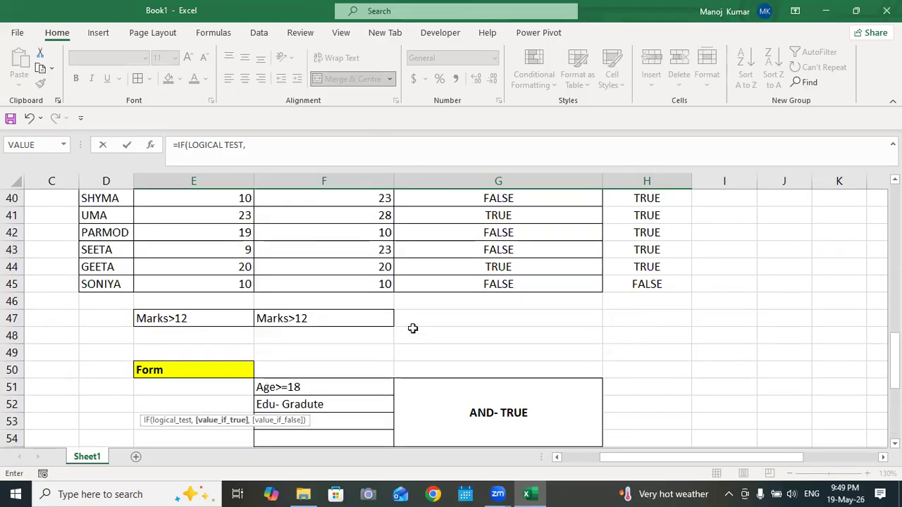
scroll(540, 368, up, 3)
scroll(538, 369, down, 3)
scroll(477, 362, up, 2)
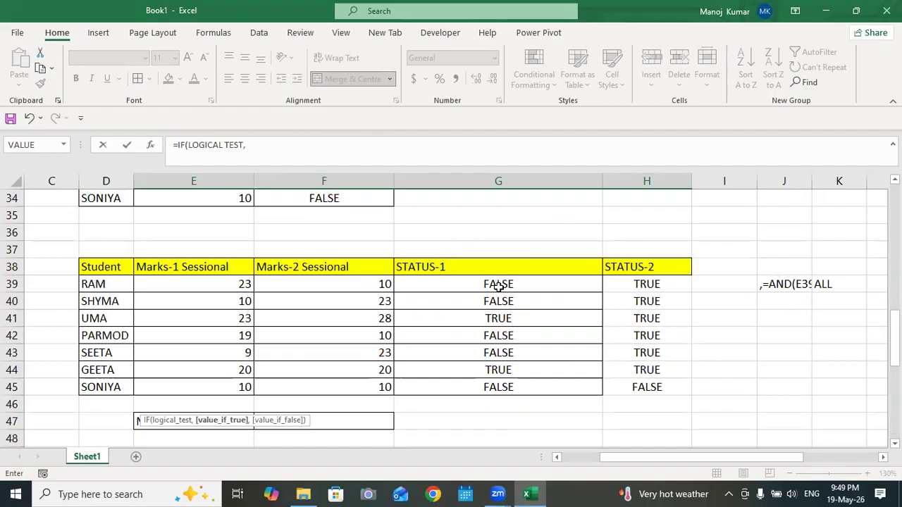
scroll(493, 336, down, 5)
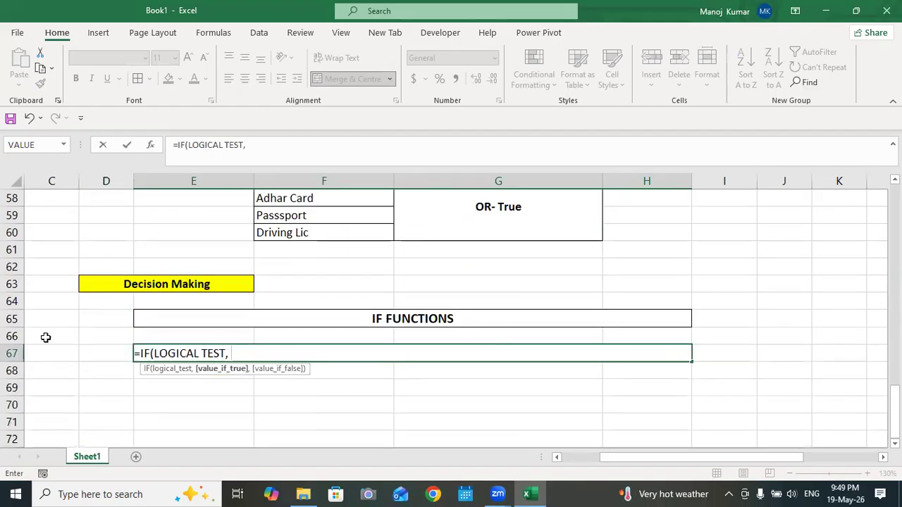
drag(156, 354, 258, 352)
click(256, 351)
text(vALUE)
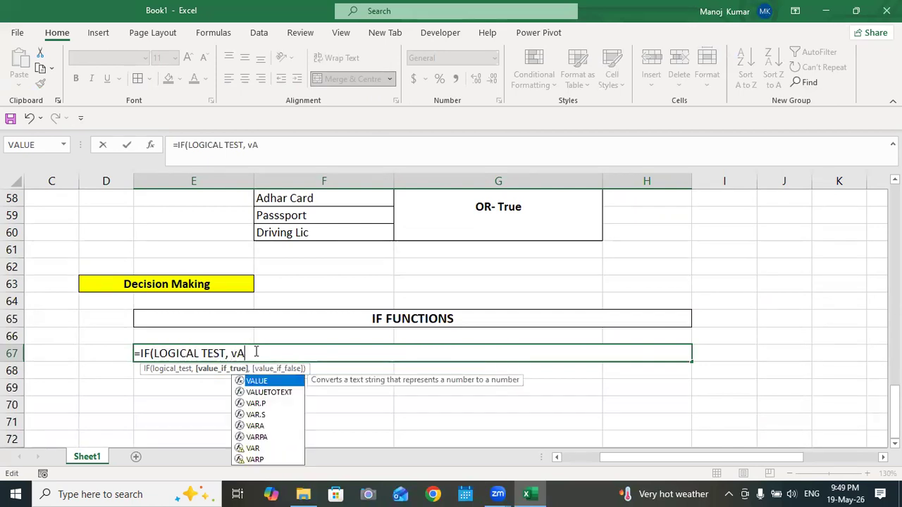
key(BackSpace)
key(BackSpace)
key(BackSpace)
key(BackSpace)
key(BackSpace)
text(Val)
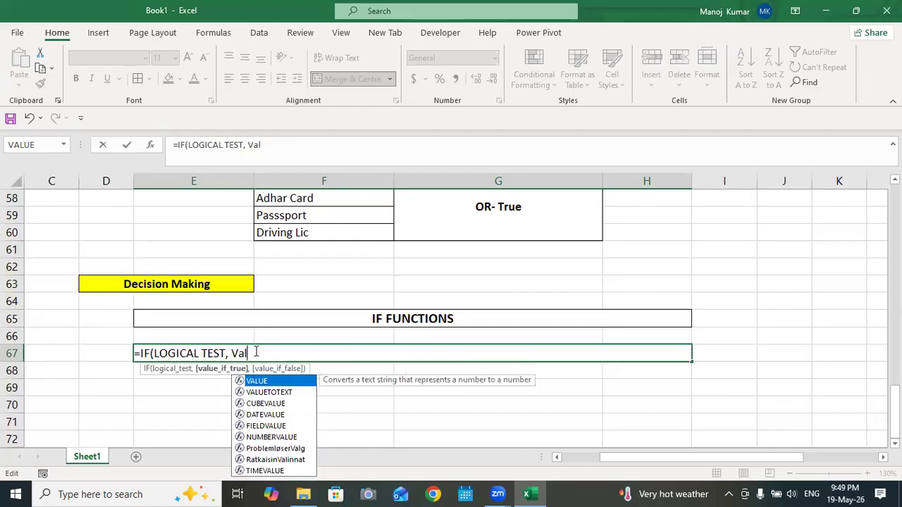
text(ue_)
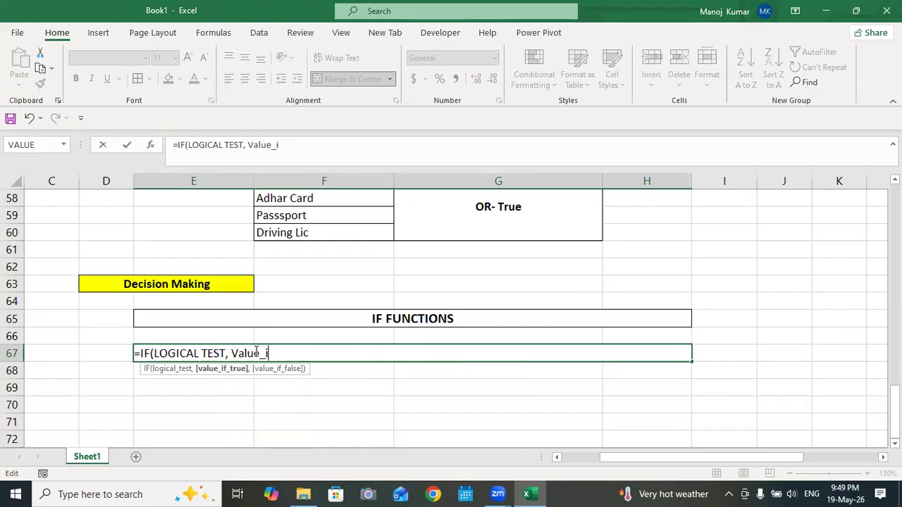
text(if_True, )
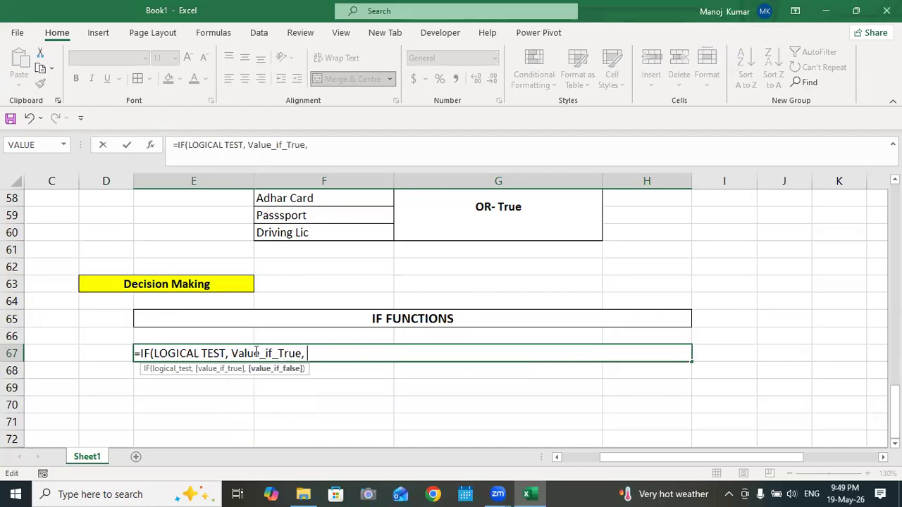
Step: Complete the E67 syntax with Value_if_false and a closing bracket, and prefix it with a comma so it is kept as text
text(Value_if_false)
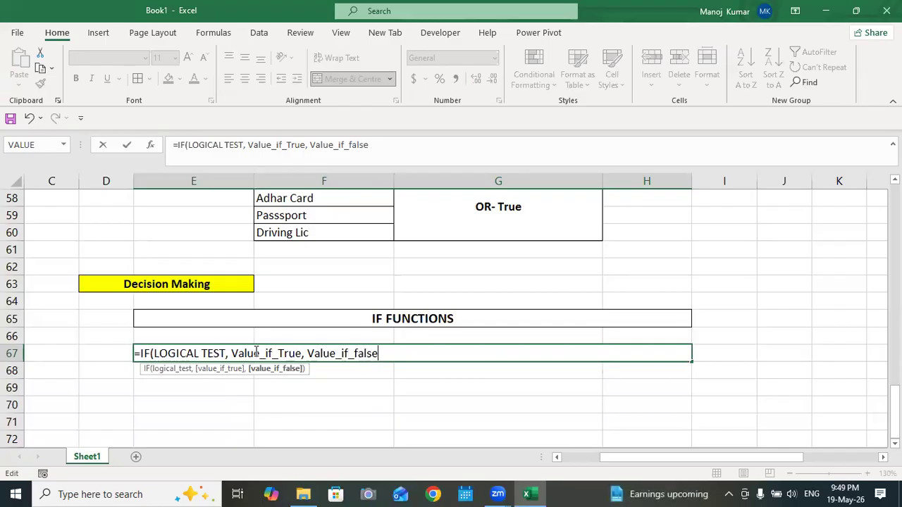
text())
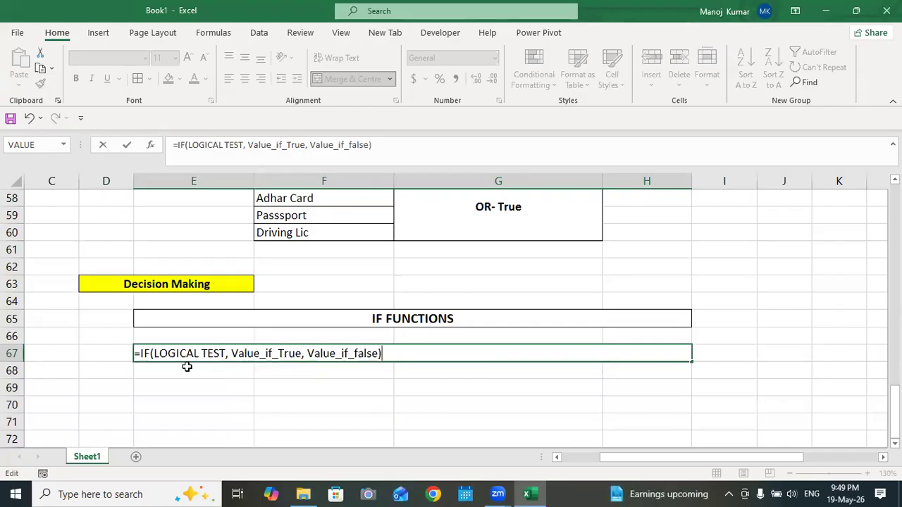
click(136, 355)
text(,)
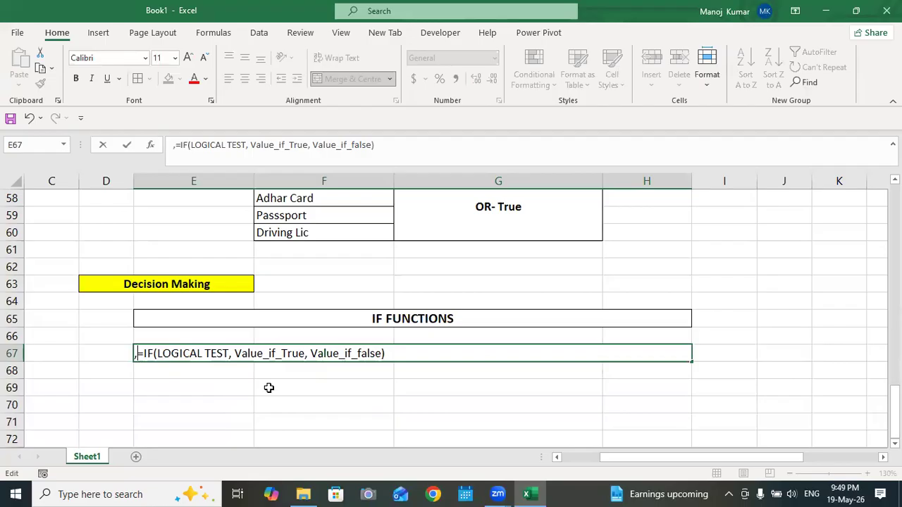
click(552, 426)
Step: Increase the font size of the IF syntax in E67 to 14
click(432, 354)
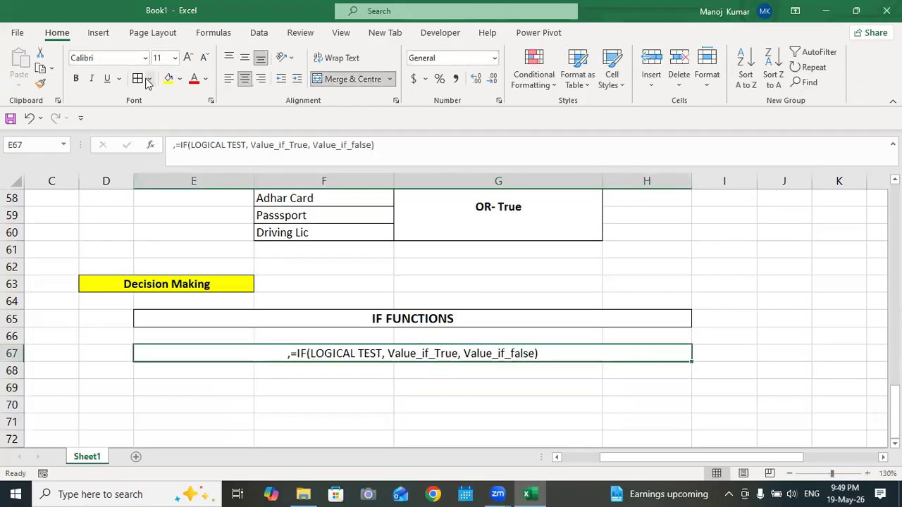
click(188, 57)
click(187, 58)
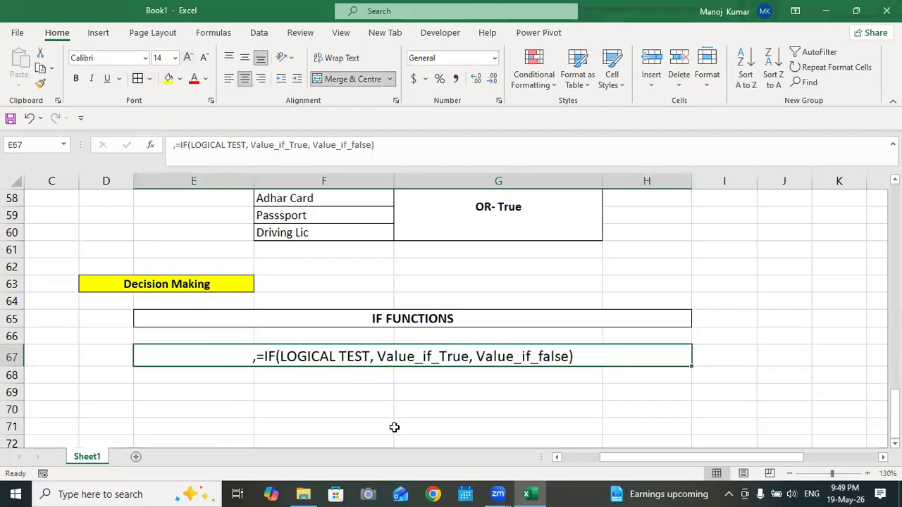
Step: Increase the font size of the IF FUNCTIONS heading in E65 to 18
click(424, 321)
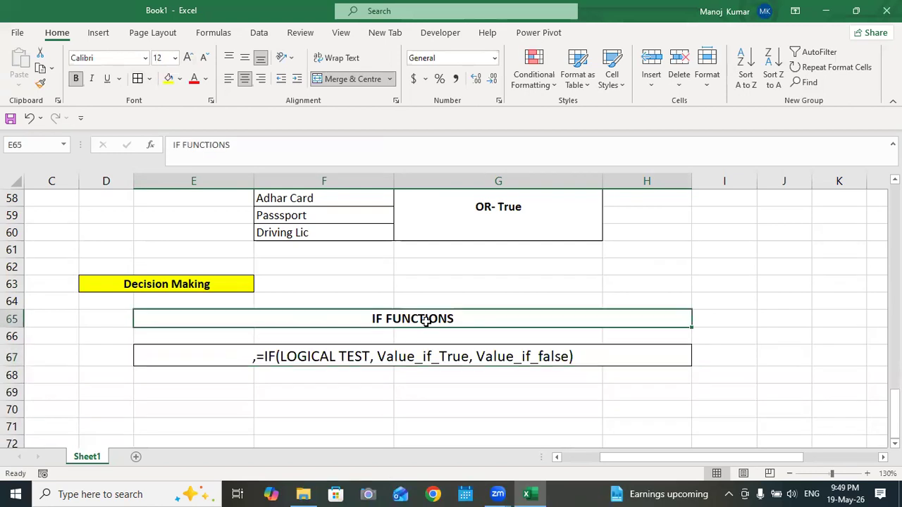
click(188, 58)
click(187, 57)
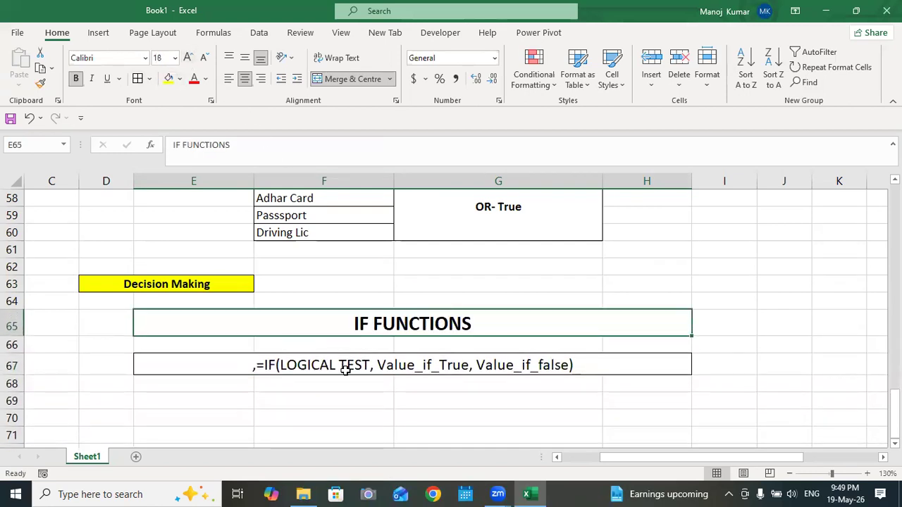
click(422, 400)
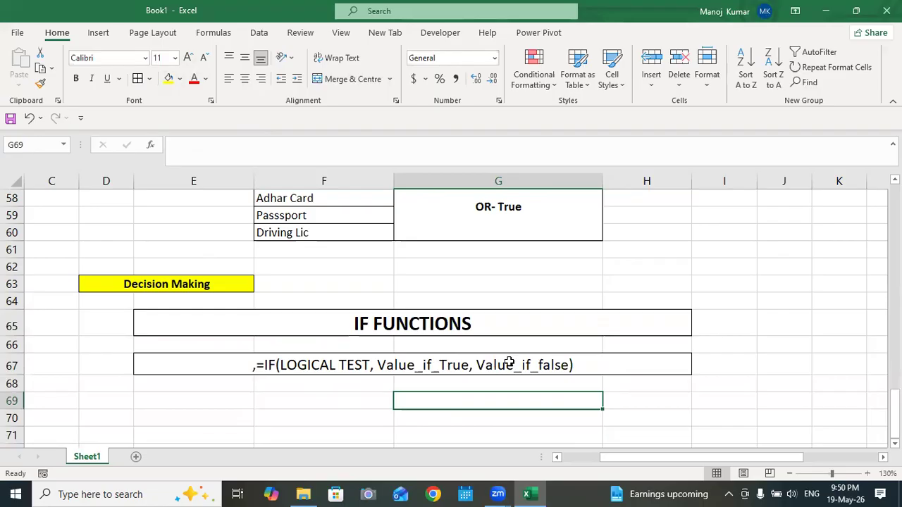
Step: Copy the Student and Marks columns of the first marks table, D27:E34, and paste them at E74
scroll(509, 360, up, 12)
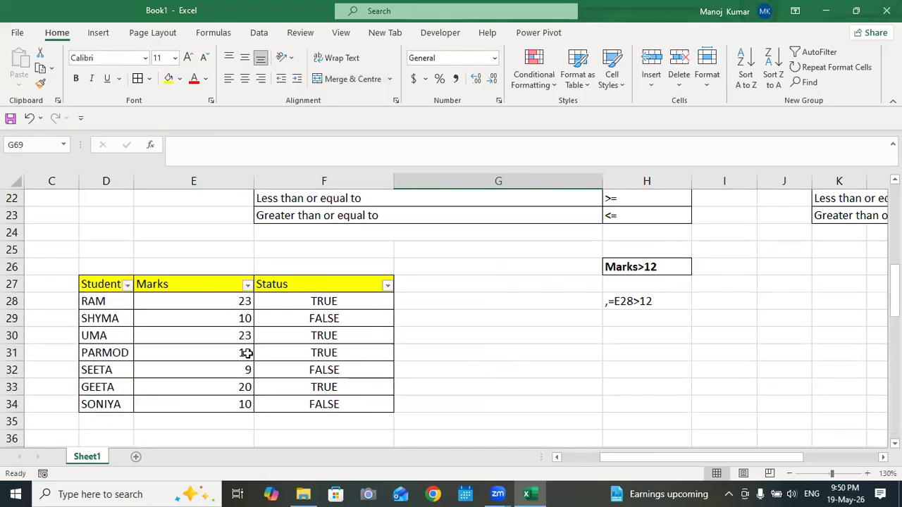
drag(109, 287, 239, 404)
drag(314, 398, 334, 394)
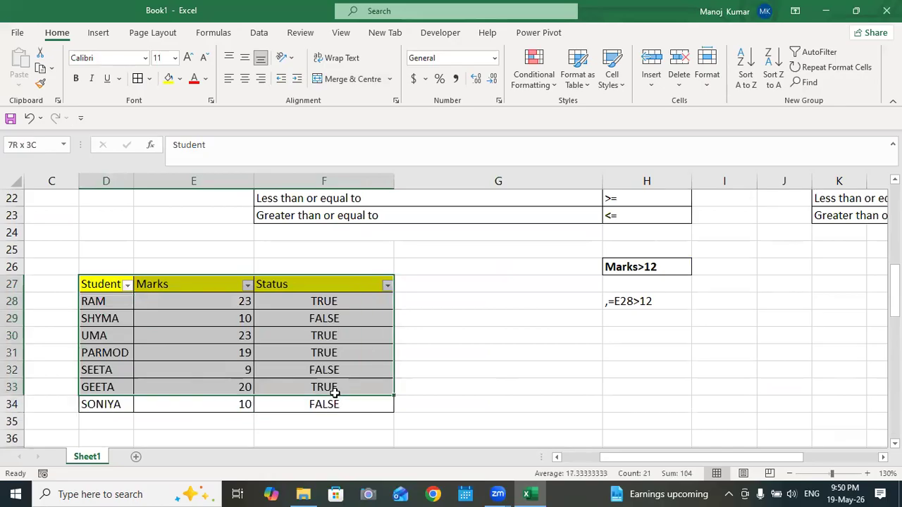
drag(104, 285, 205, 404)
key(ctrl+c)
scroll(204, 404, down, 17)
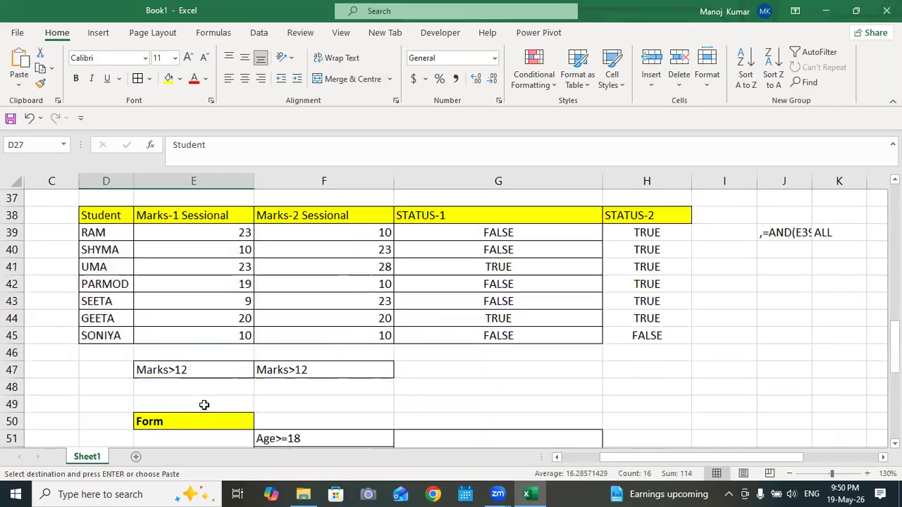
click(159, 216)
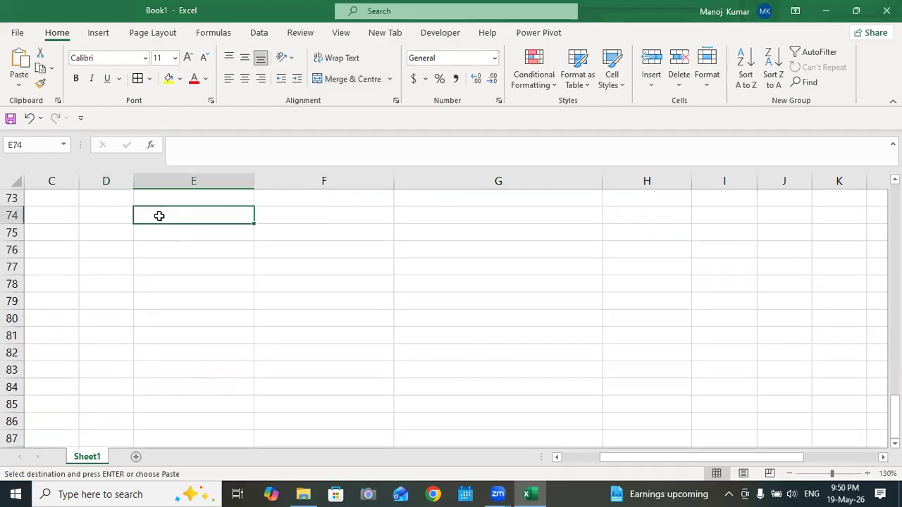
key(ctrl+v)
click(642, 303)
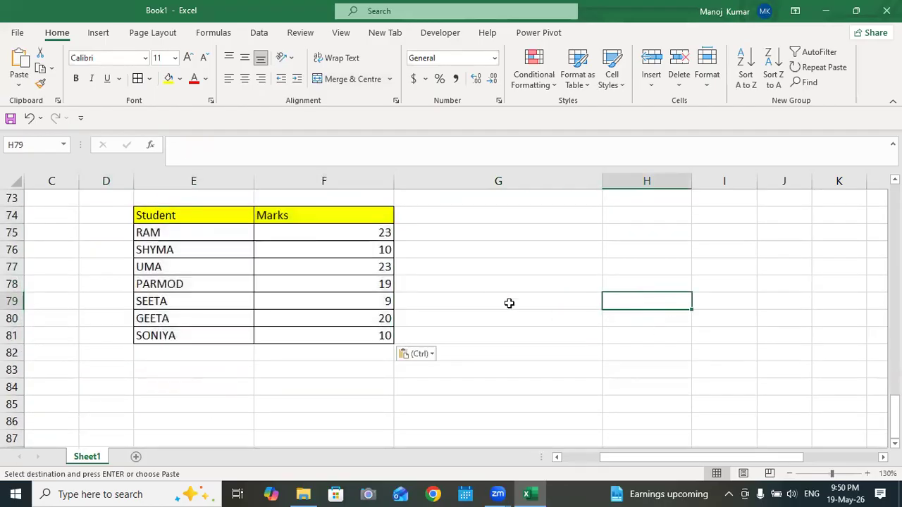
Step: Enter Result as the column heading in G74, beside Marks
click(425, 210)
text(result)
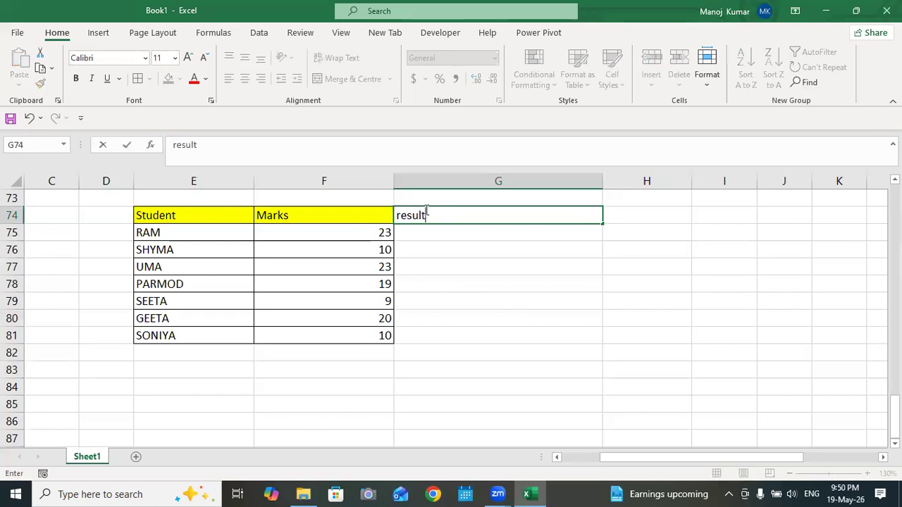
text(l)
key(BackSpace)
key(BackSpace)
key(BackSpace)
key(BackSpace)
key(BackSpace)
text(resu)
key(BackSpace)
key(BackSpace)
key(BackSpace)
text(R)
key(BackSpace)
key(BackSpace)
text(Resu)
key(Return)
Step: Apply all borders to the Result column, G74:G81
drag(427, 216, 419, 336)
click(139, 78)
click(489, 296)
click(310, 384)
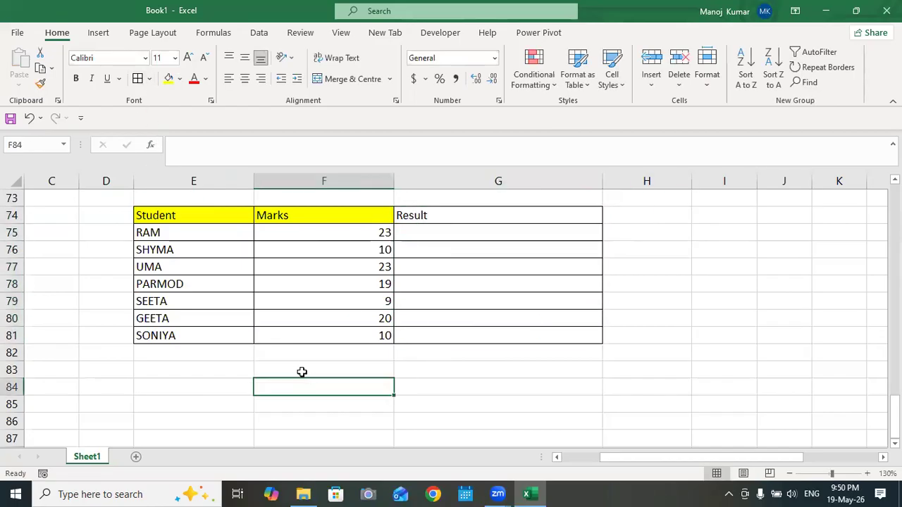
Step: Enter the pass criteria below the table: Marks>=12 with Pass in F83:G83, and other with Fail in F84:G84
click(302, 368)
text(Mar)
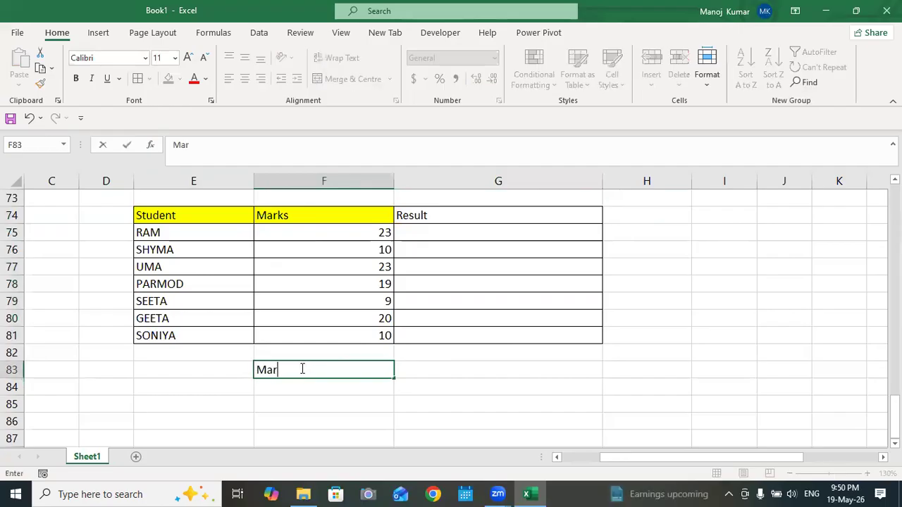
text(ks>=12)
key(Tab)
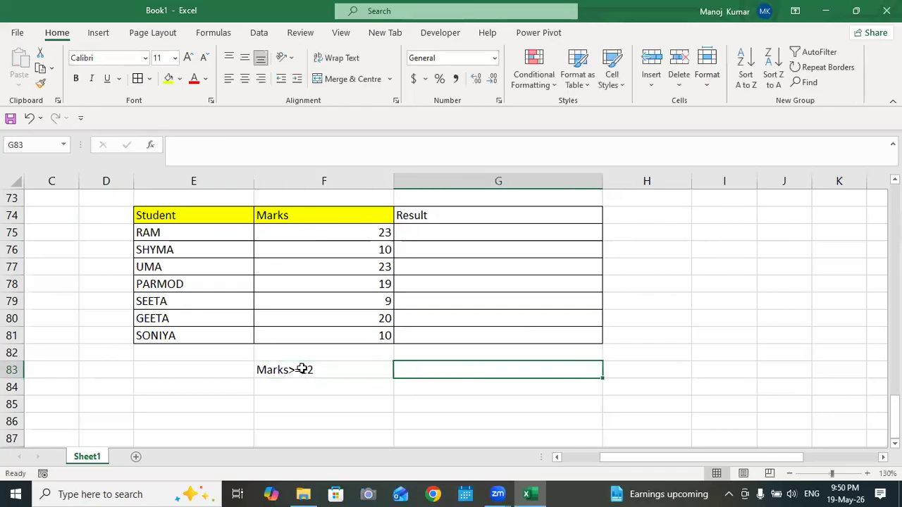
text(Pas)
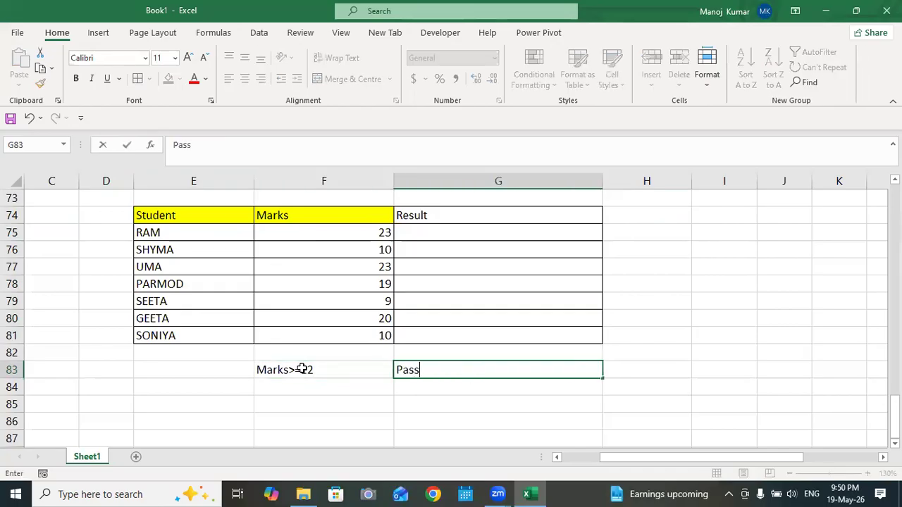
text(s)
key(Return)
text(Fail)
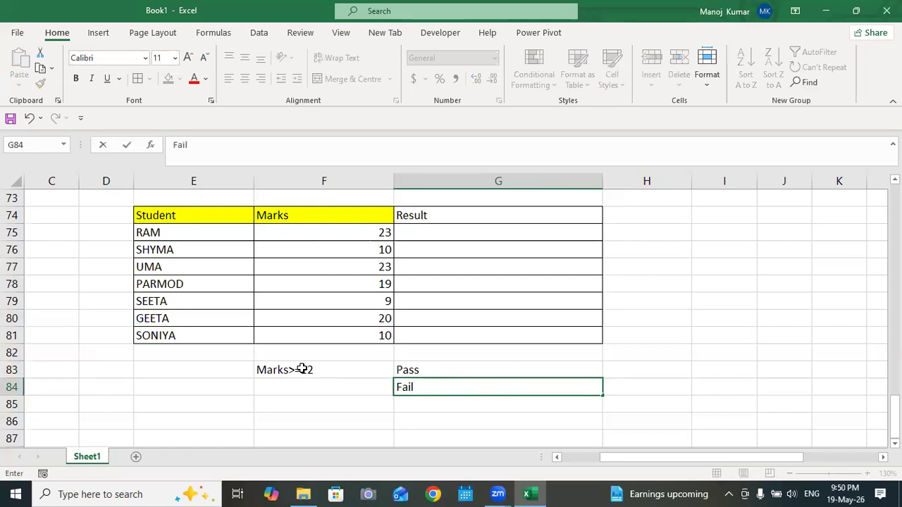
click(299, 384)
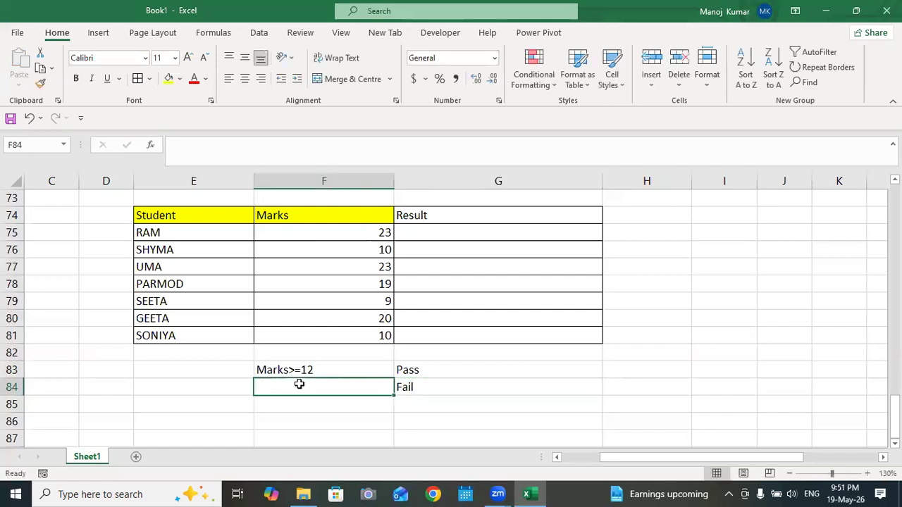
text(other)
click(573, 387)
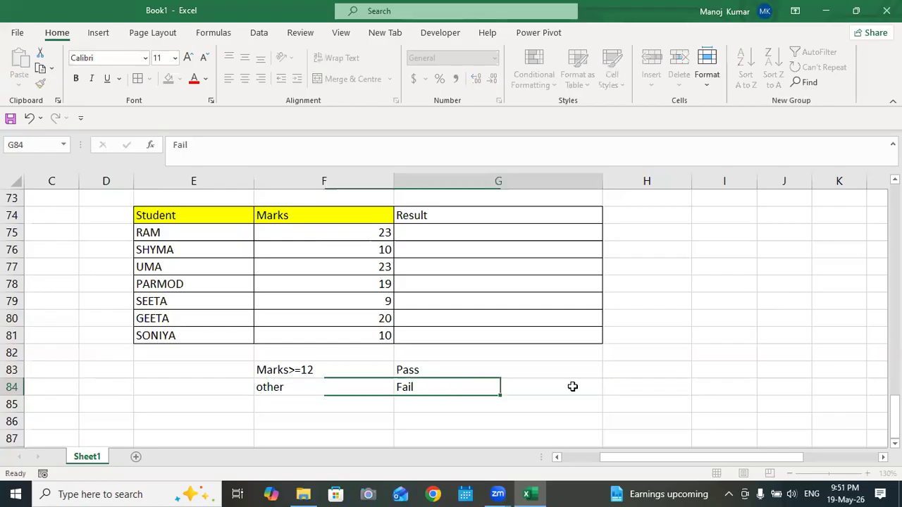
Step: Add borders to the criteria cells F83:G84 and change the label in F84 to otherwise
drag(300, 371, 409, 387)
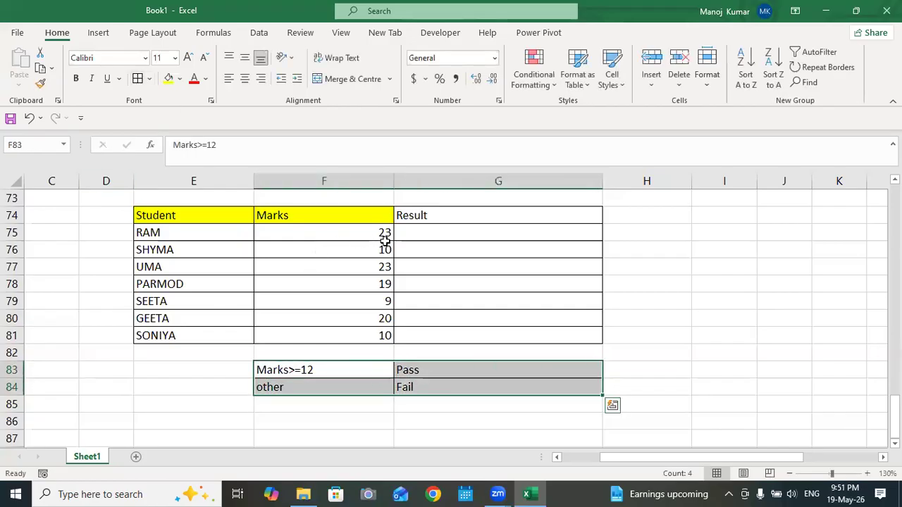
drag(426, 231, 428, 336)
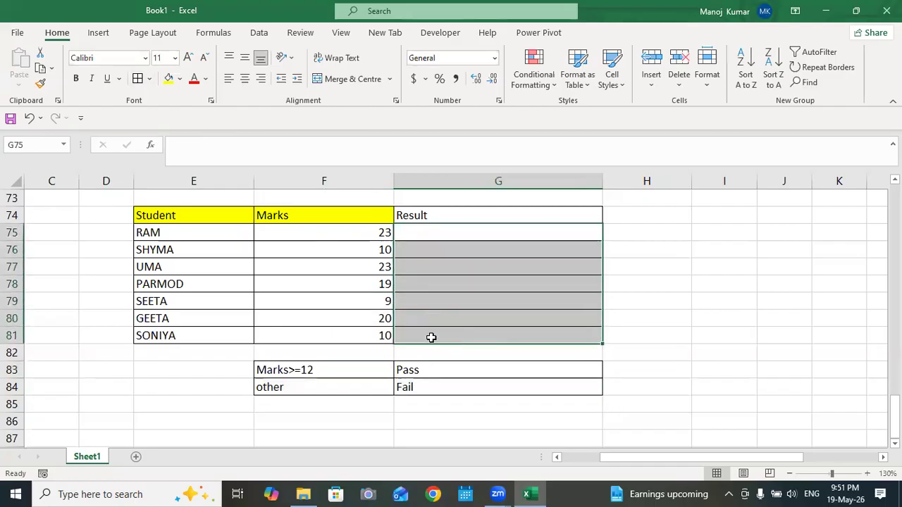
click(284, 387)
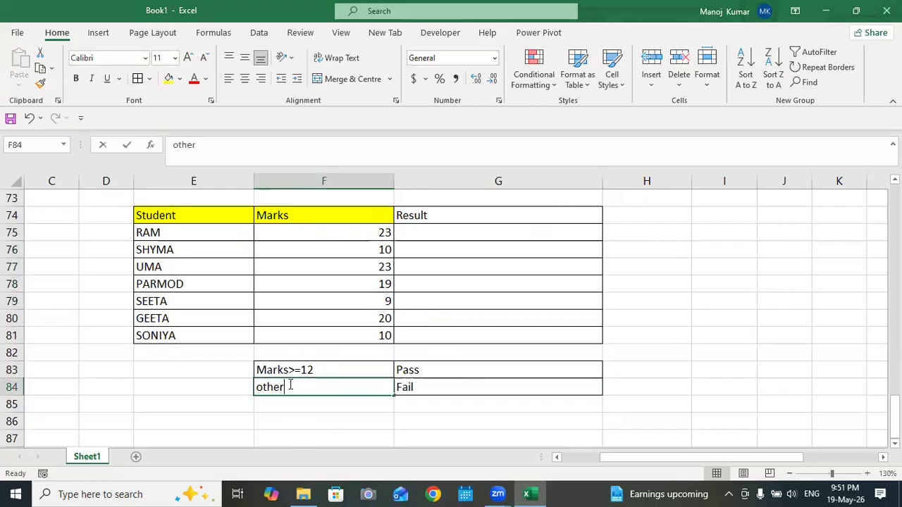
double_click(287, 385)
text(wise)
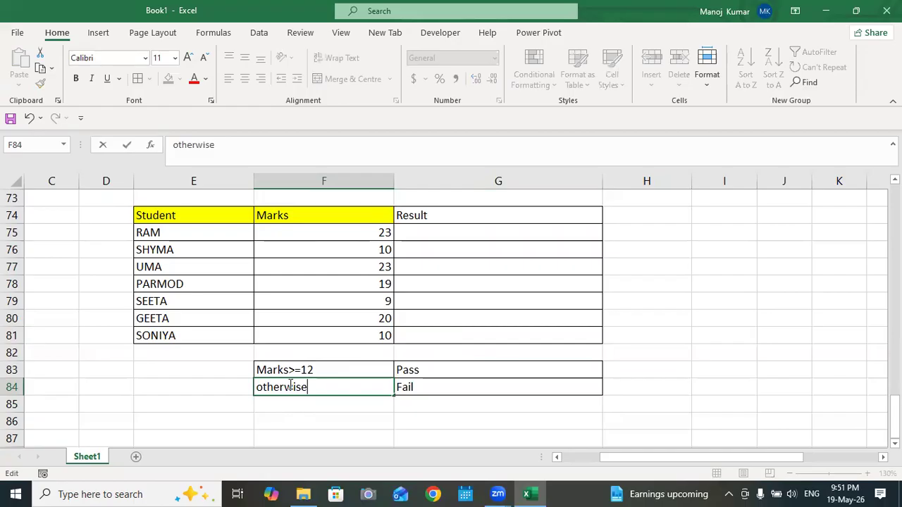
click(534, 353)
Step: Move the criteria block F83:G84 down one row to F84:G85
drag(368, 371, 430, 387)
drag(312, 370, 473, 392)
click(476, 399)
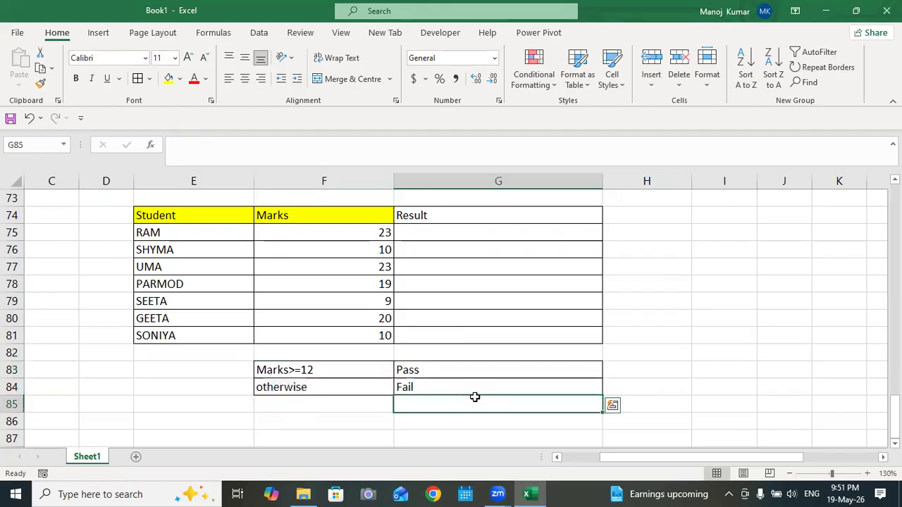
drag(364, 371, 357, 398)
Step: Enter the headings CONDITION in F83 and DECISION in G83 above the criteria block
click(339, 364)
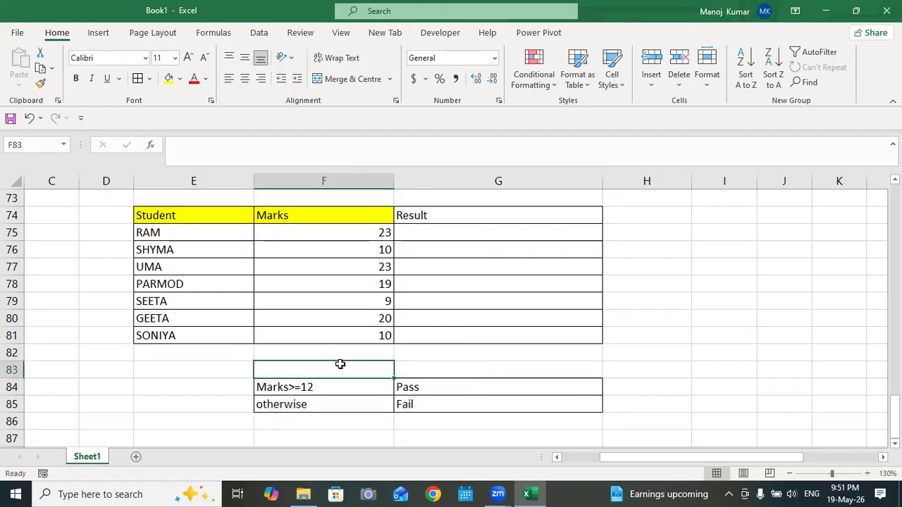
text(CONDITION)
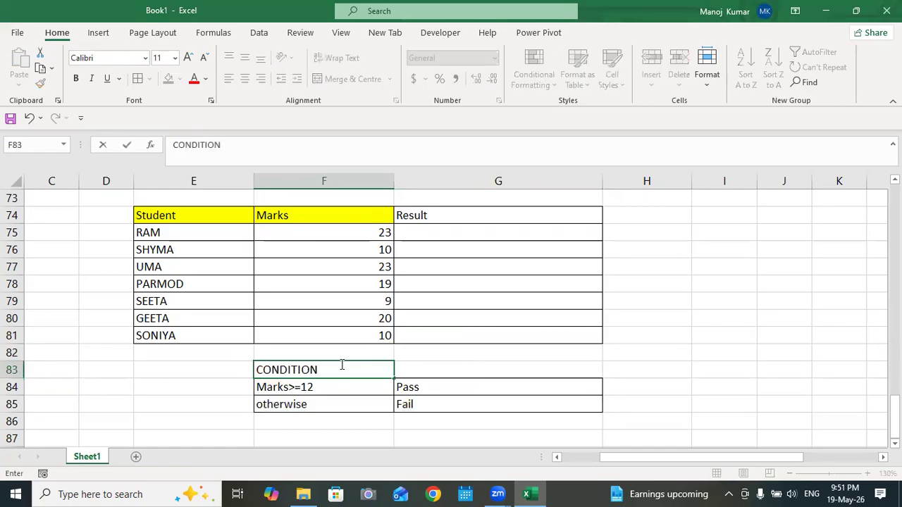
click(422, 372)
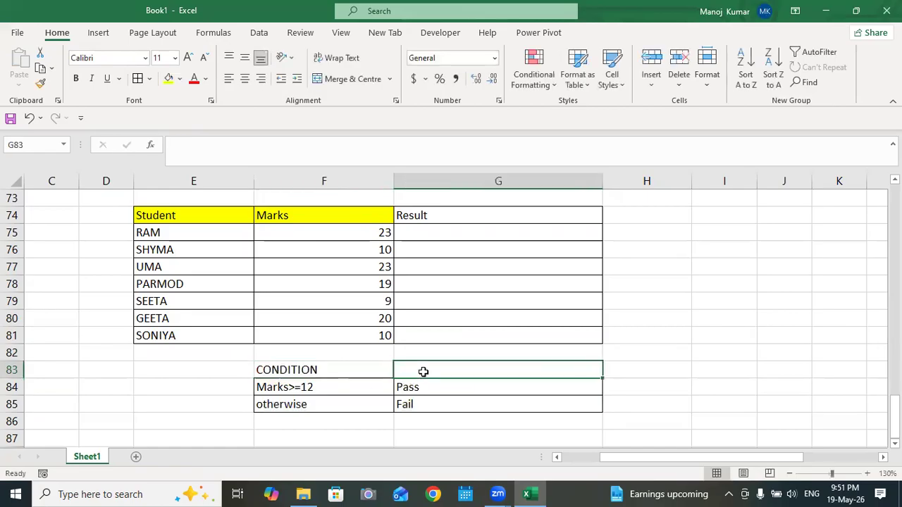
text(DECISION)
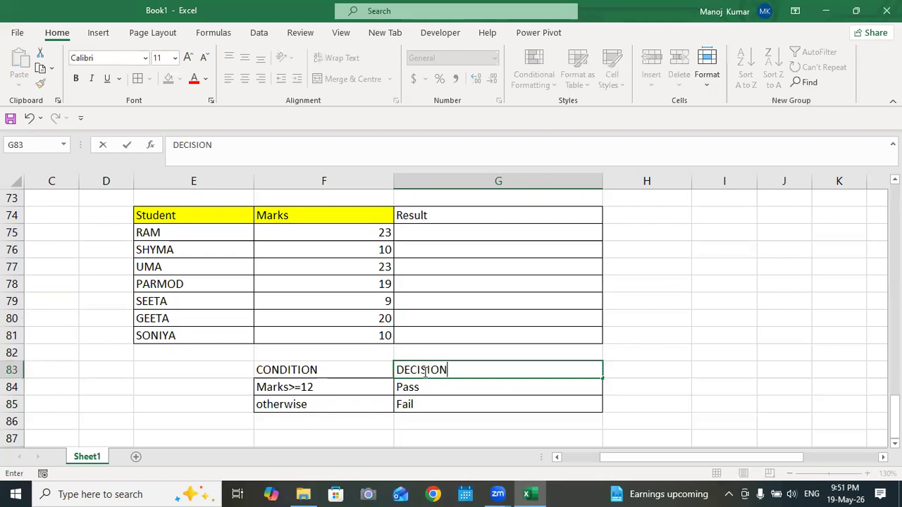
click(632, 371)
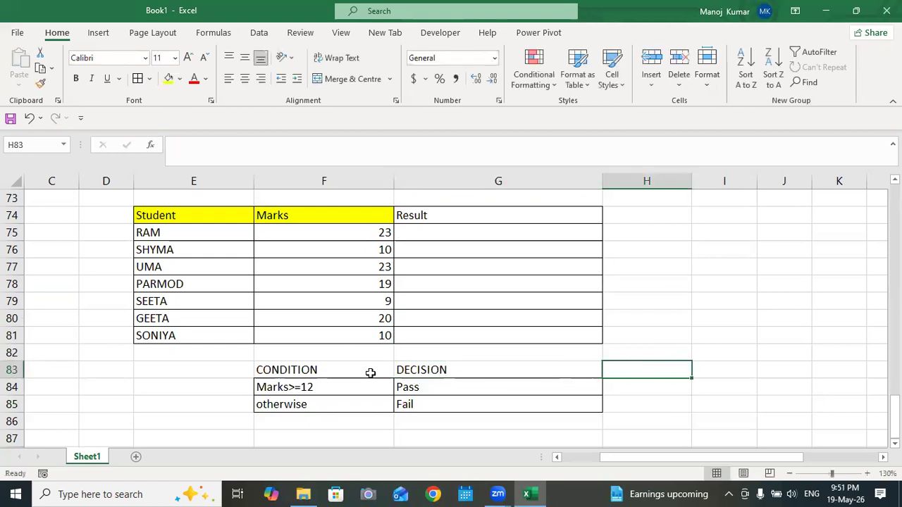
Step: Apply all borders to the CONDITION and DECISION heading cells F83:G83
drag(367, 372, 423, 373)
key(alt+h)
key(b)
key(a)
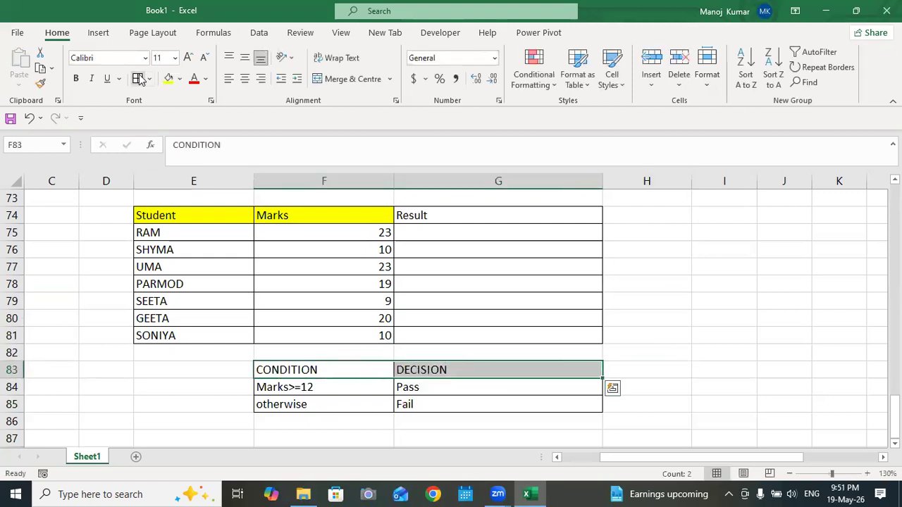
click(563, 285)
Step: Begin an IF formula in Result cell G75 testing F75>=12, with "PASS" as the value if true
click(381, 234)
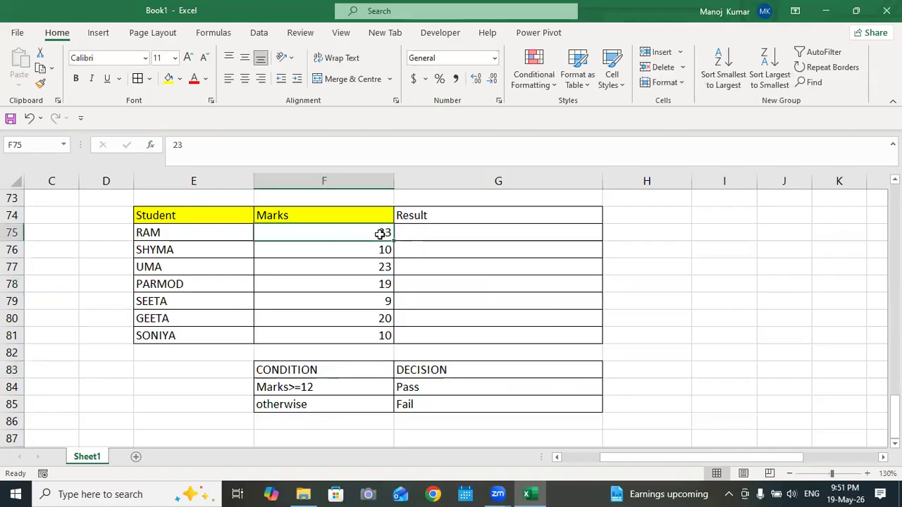
click(433, 234)
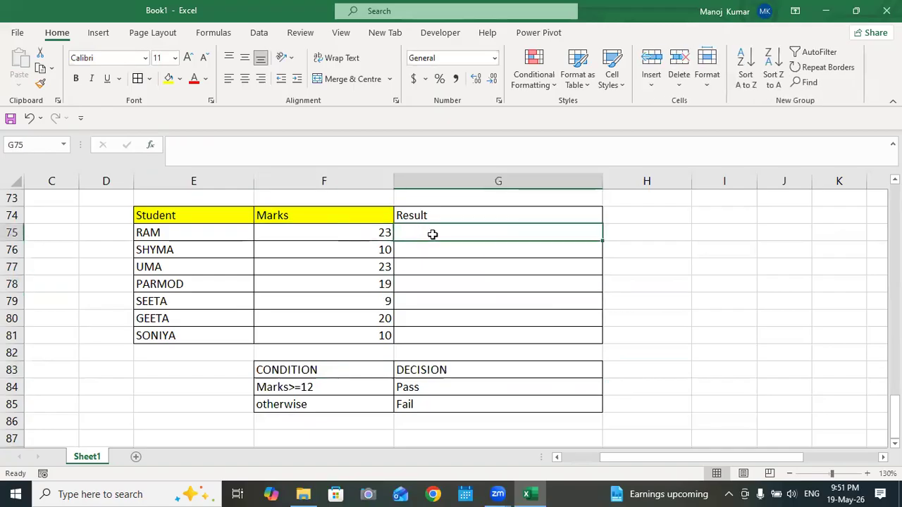
text(=IF()
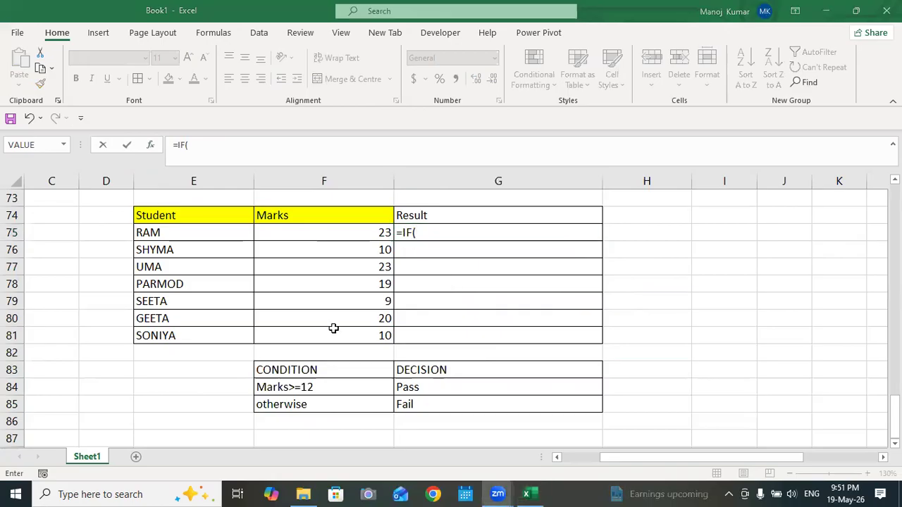
click(373, 231)
text(>12=)
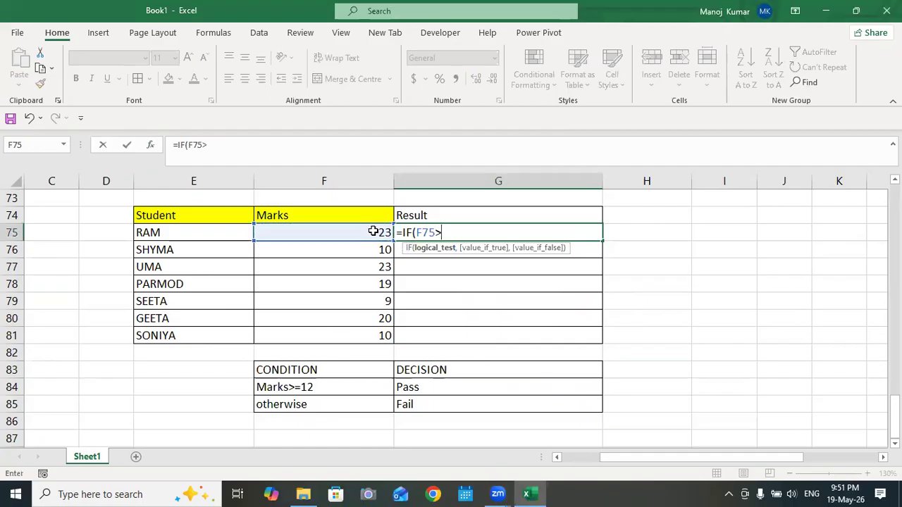
key(BackSpace)
key(BackSpace)
text(=12,"P)
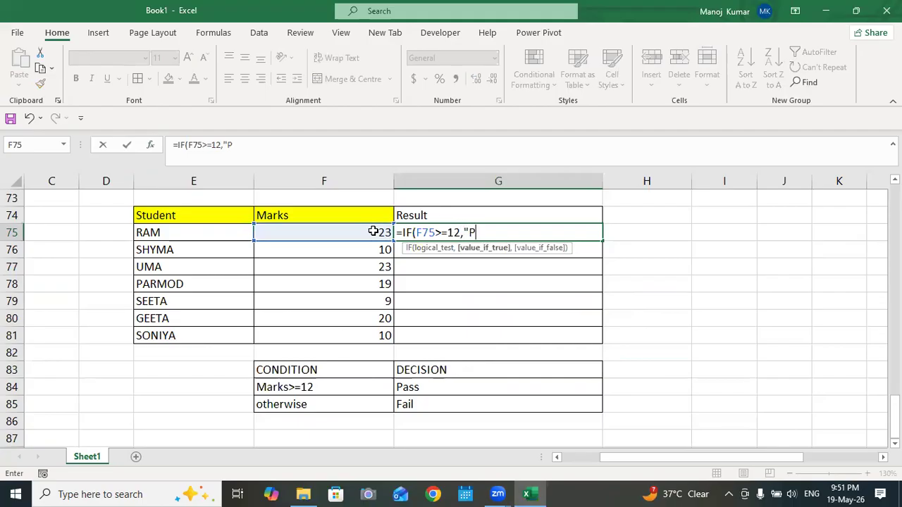
text(ASS)
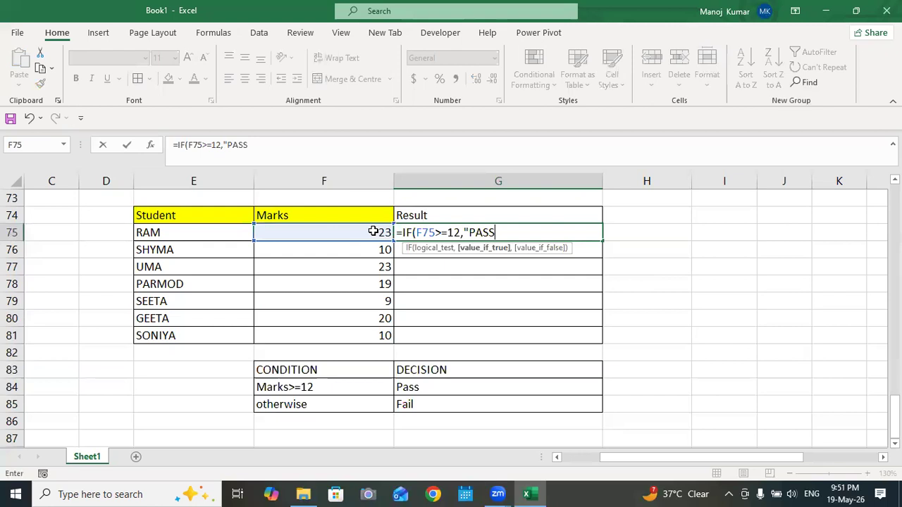
text(",)
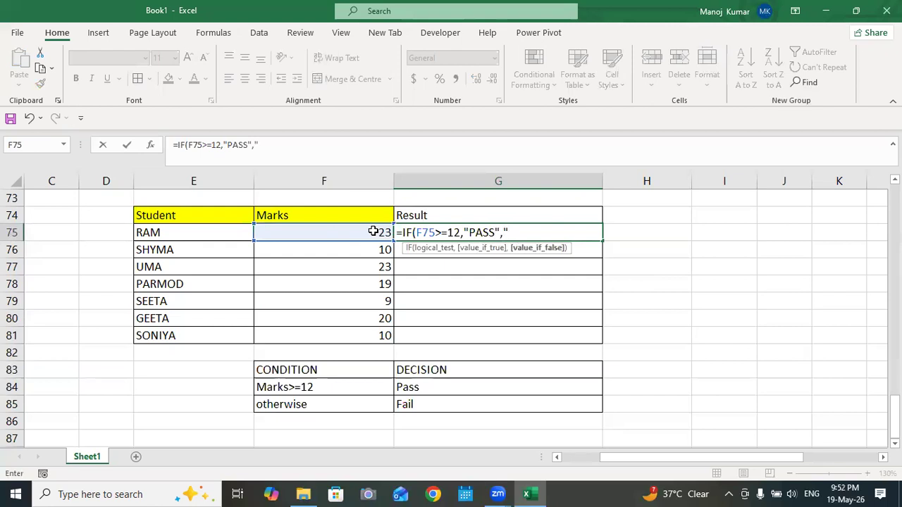
Step: Compare the logical test F75>=12 in G75's formula with the Status column of the earlier marks table
drag(460, 232, 416, 232)
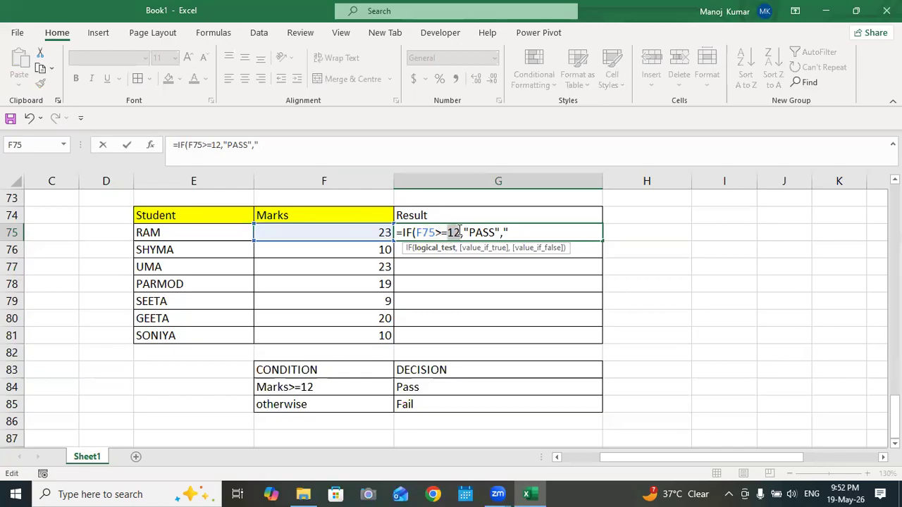
scroll(522, 262, up, 10)
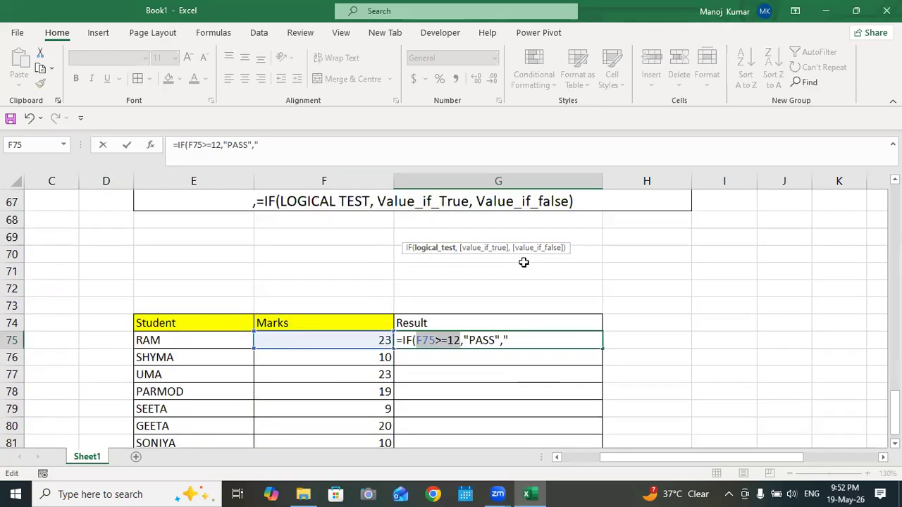
scroll(521, 263, up, 6)
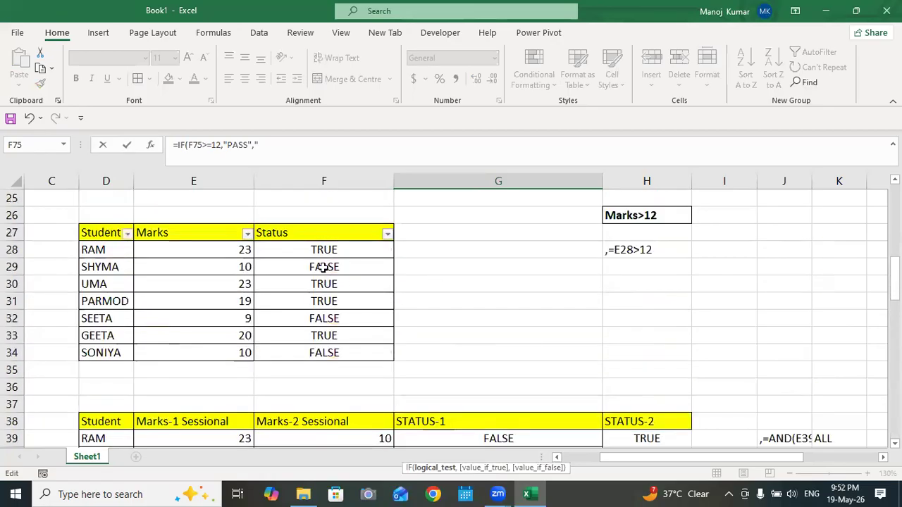
scroll(318, 317, down, 16)
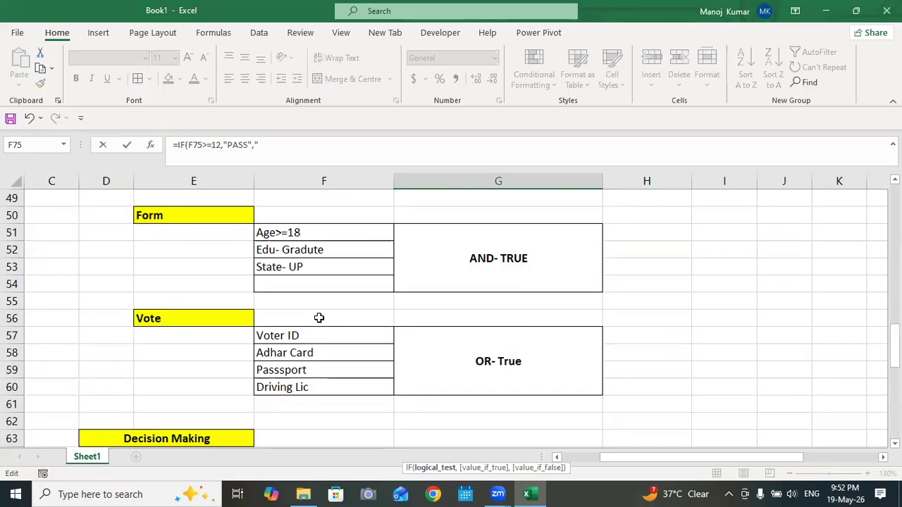
drag(416, 232, 460, 232)
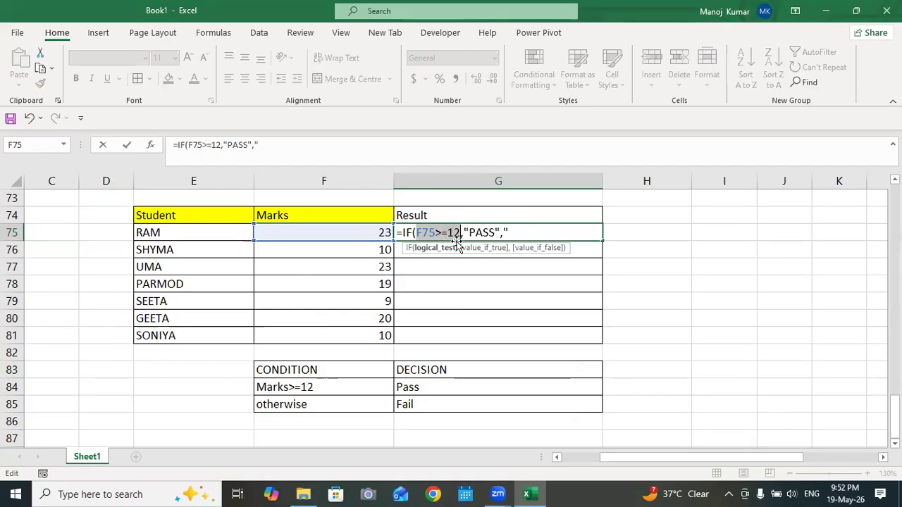
click(492, 232)
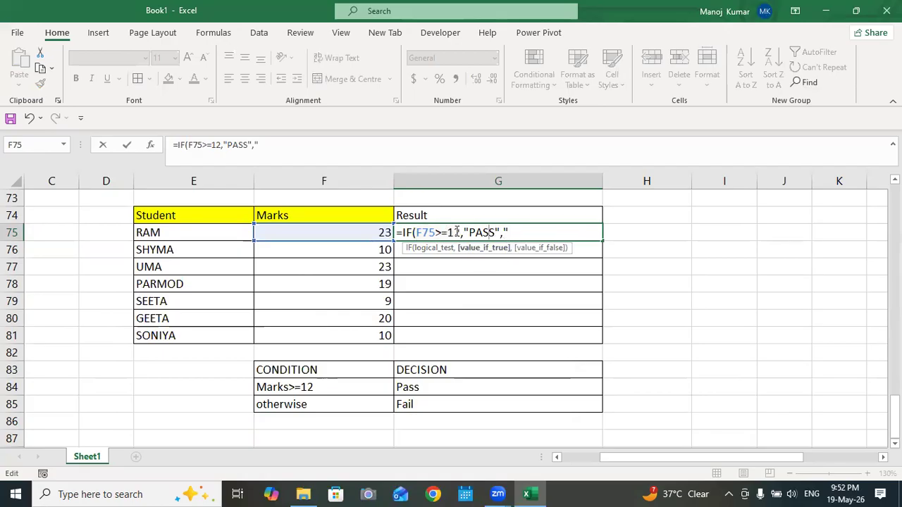
drag(461, 234, 417, 232)
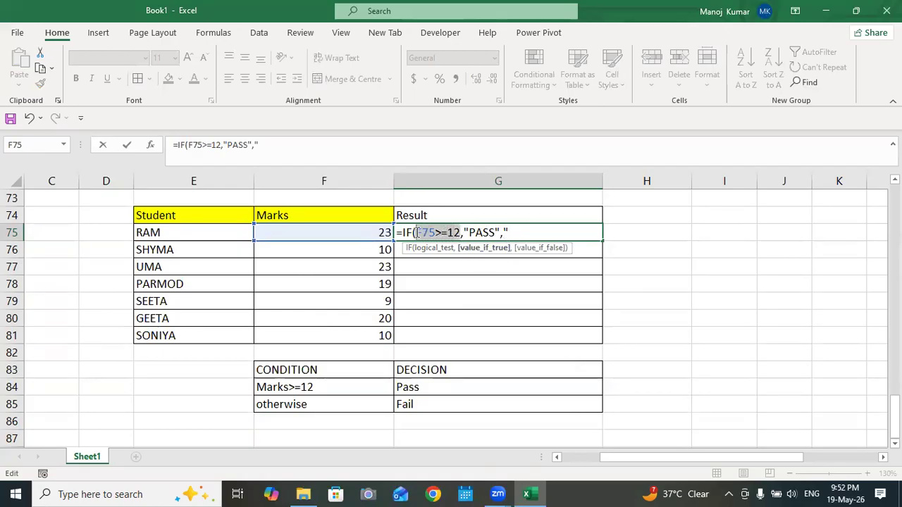
Step: Complete G75's IF formula with "FAIL" as the value if false and a closing parenthesis
click(517, 232)
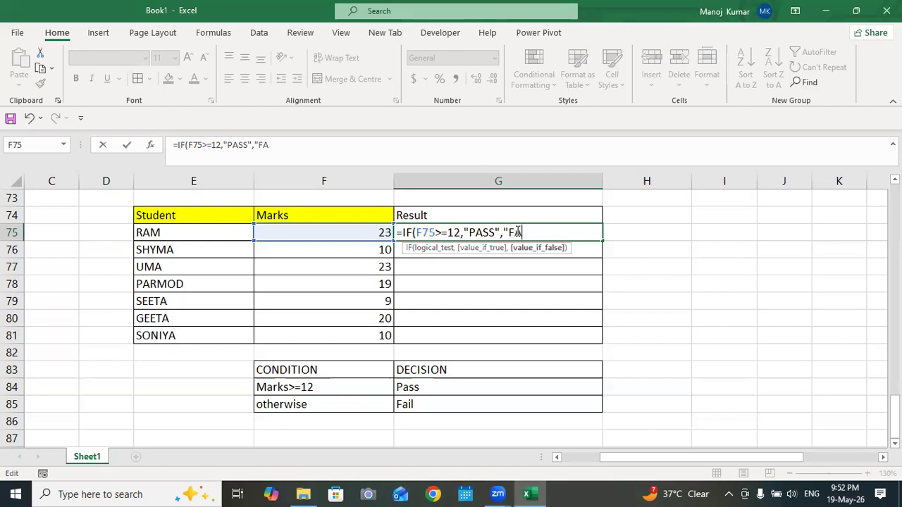
text(?))
key(BackSpace)
key(BackSpace)
text("))
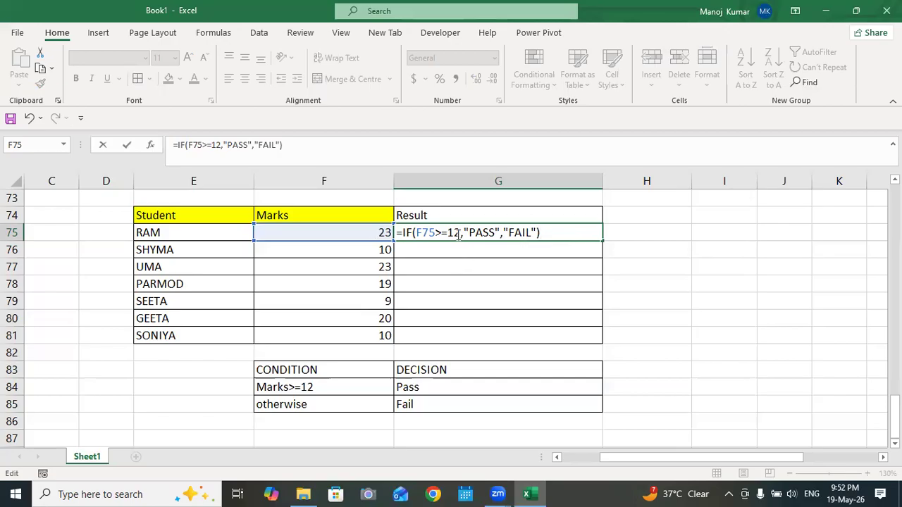
Step: Try replacing the logical test in G75's formula with TRUE, examine its PASS and FAIL arguments, and undo the replacement
drag(459, 233, 423, 233)
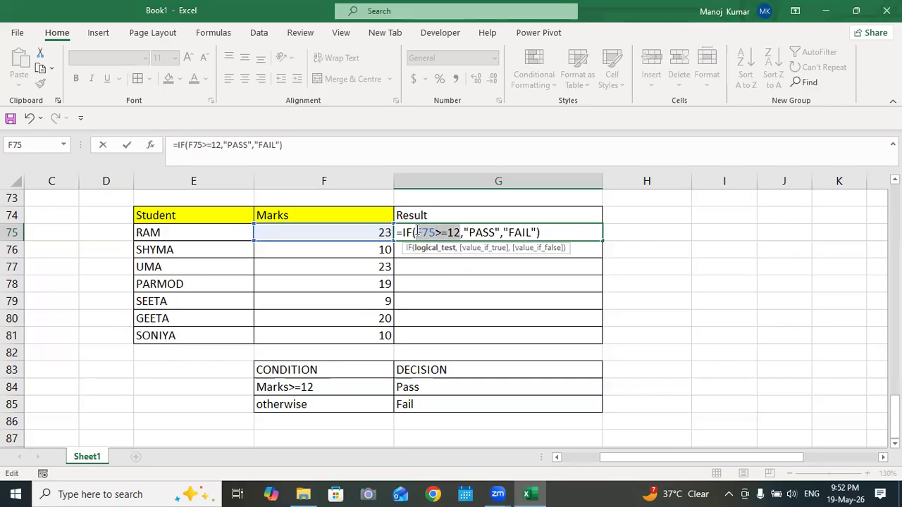
text(TRUE)
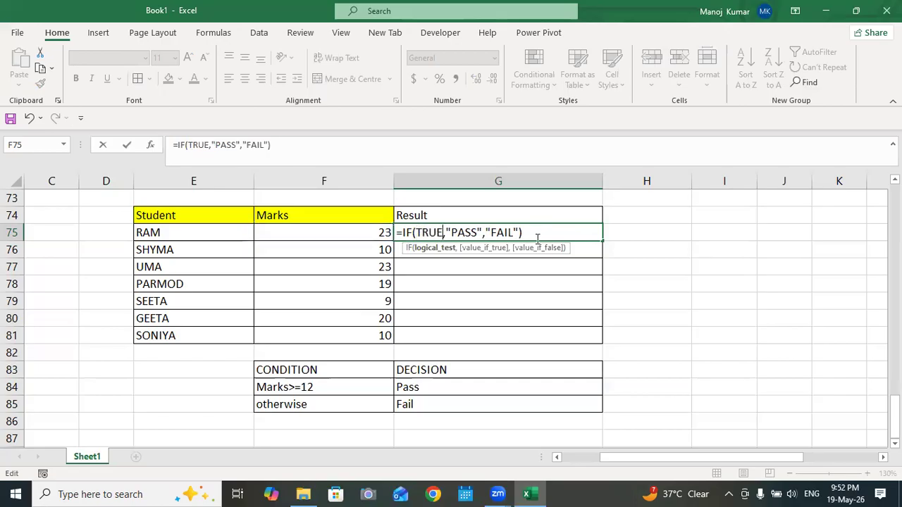
double_click(440, 232)
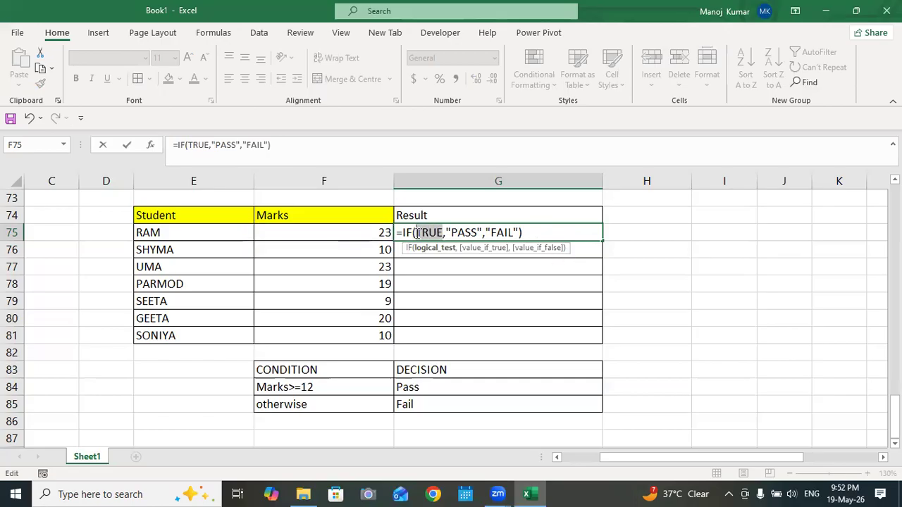
click(477, 232)
drag(479, 232, 415, 232)
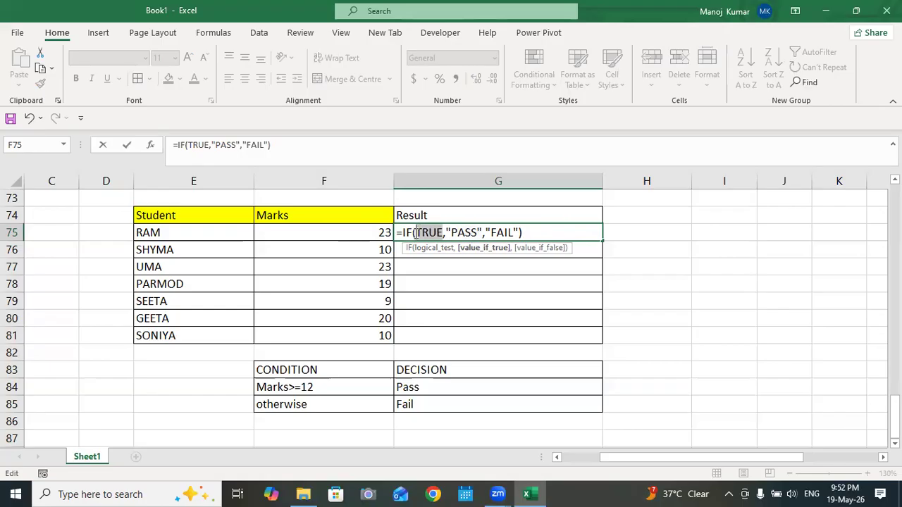
drag(483, 232, 530, 233)
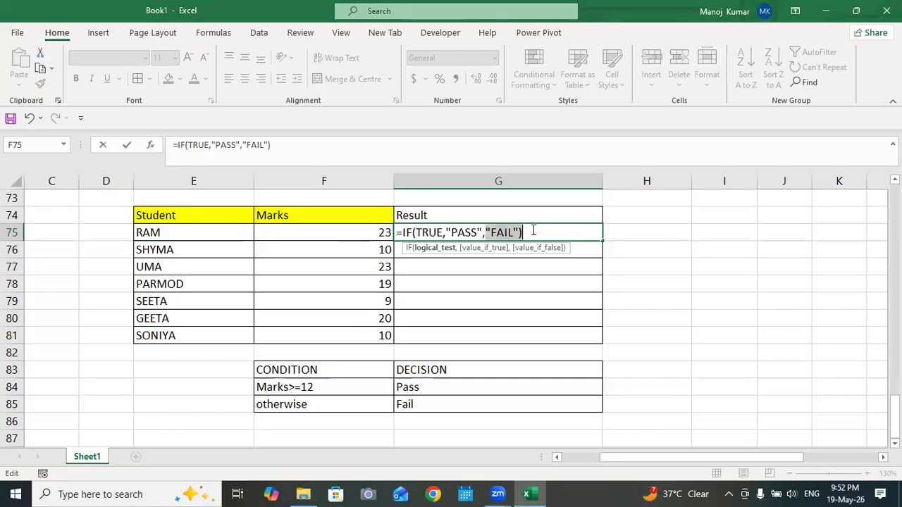
drag(444, 232, 414, 232)
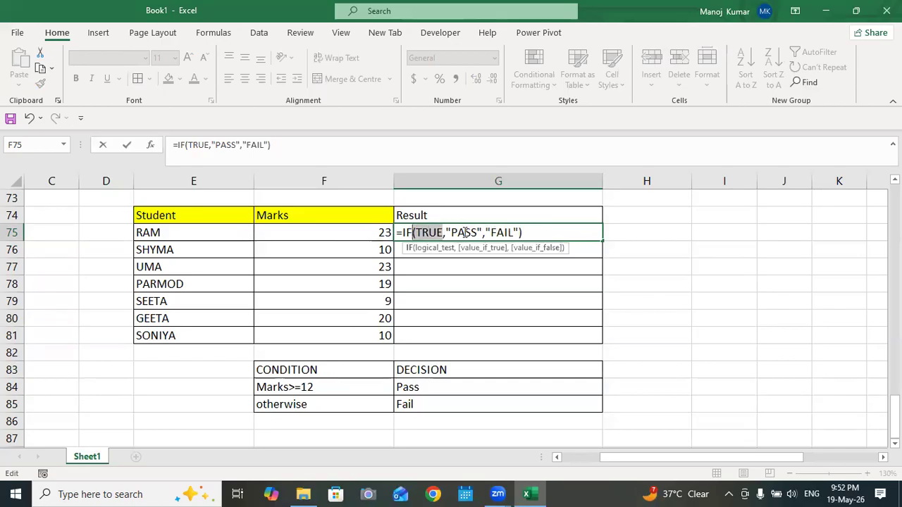
drag(480, 233, 414, 233)
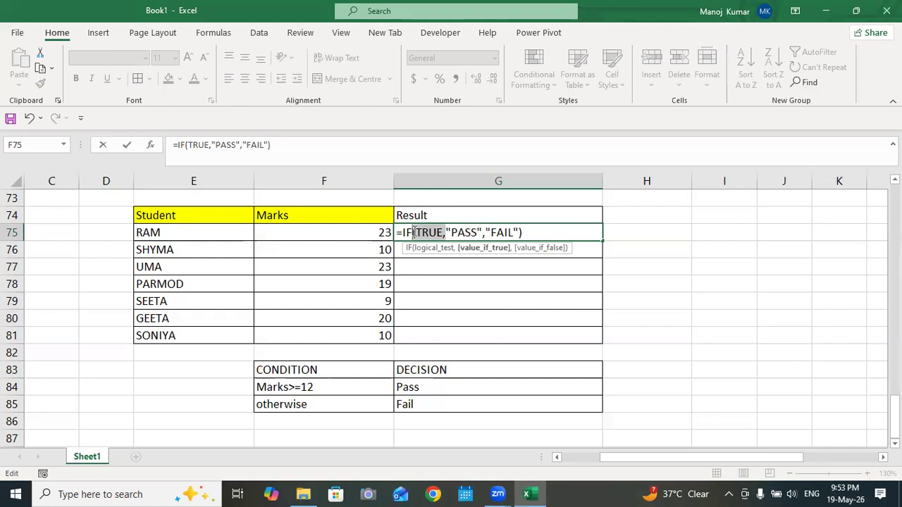
drag(483, 232, 523, 232)
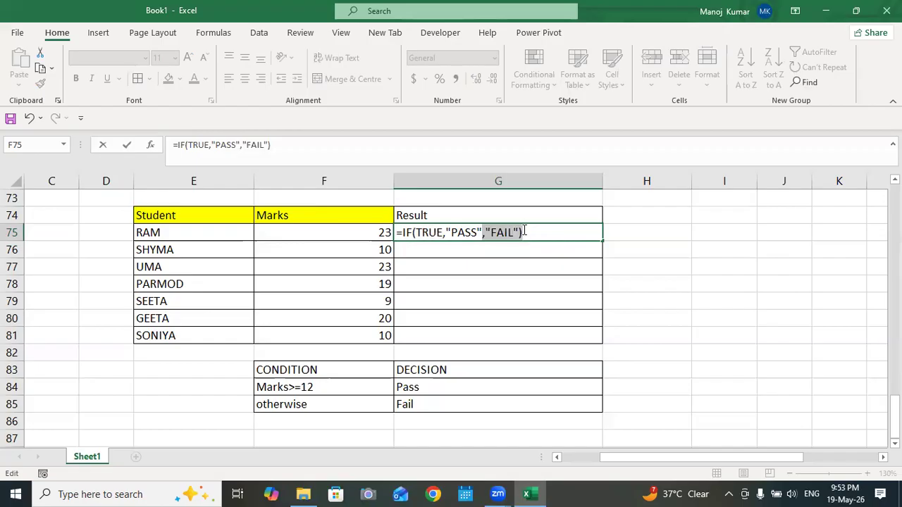
key(ctrl+z)
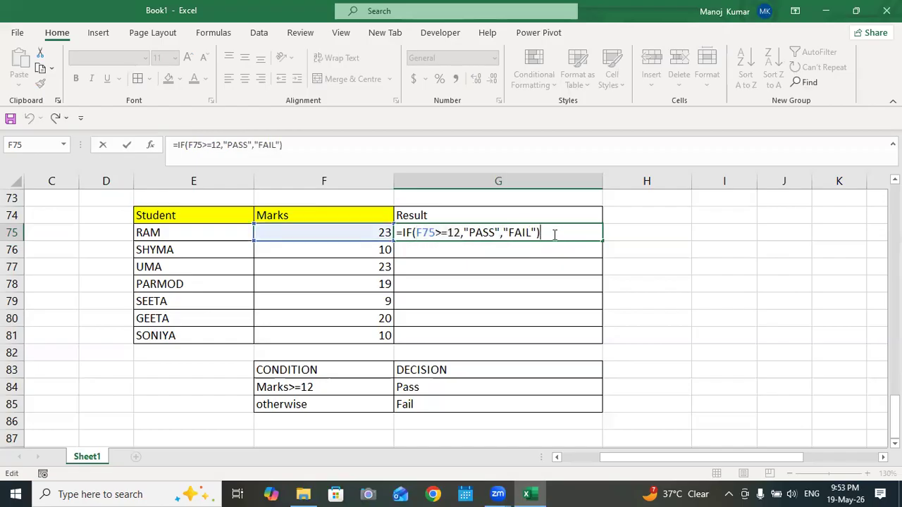
Step: Commit the IF formula in G75 and fill it down the Result column to G81
key(Return)
click(552, 234)
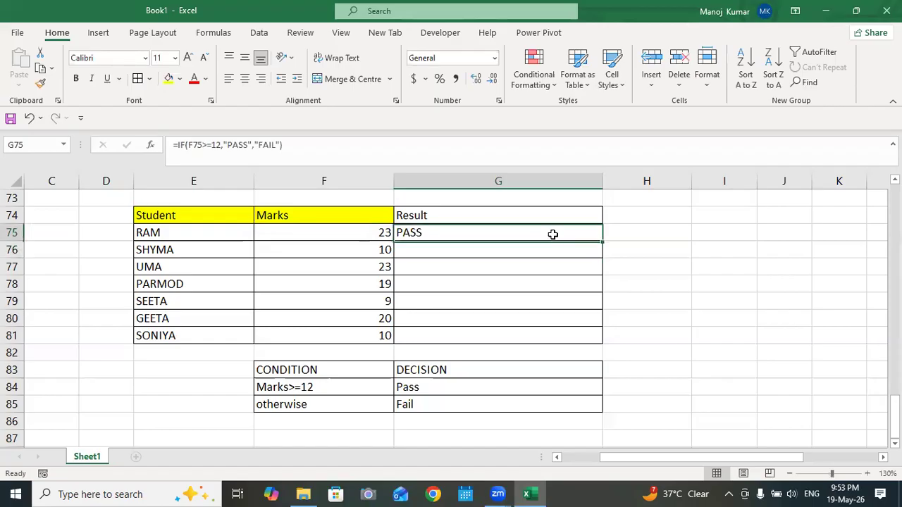
drag(603, 240, 583, 343)
click(644, 322)
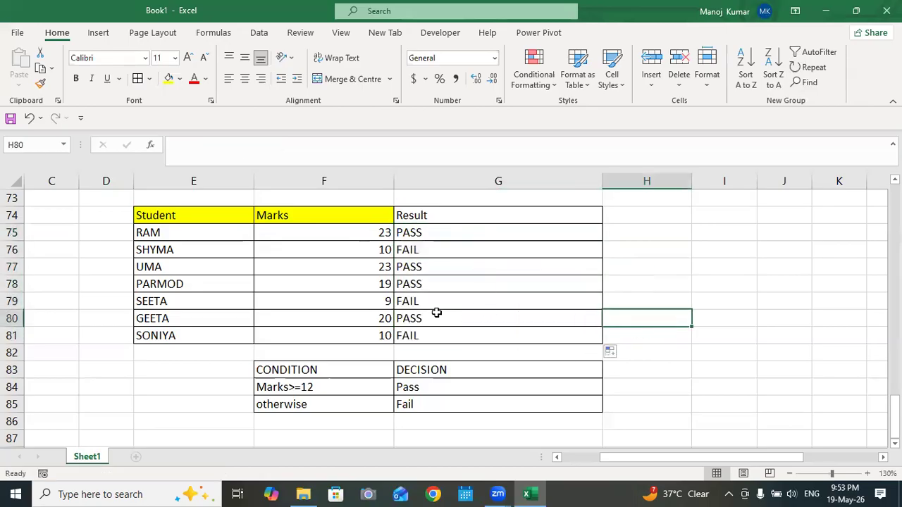
Step: Copy the formula text from G75 into H75 as a visible note, preceded by a comma
double_click(451, 232)
drag(541, 233, 379, 233)
key(ctrl+c)
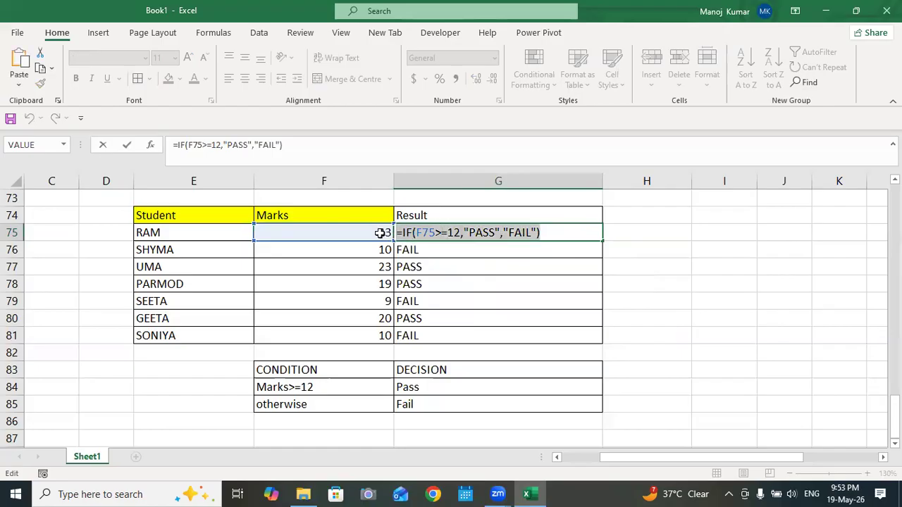
key(Return)
double_click(656, 232)
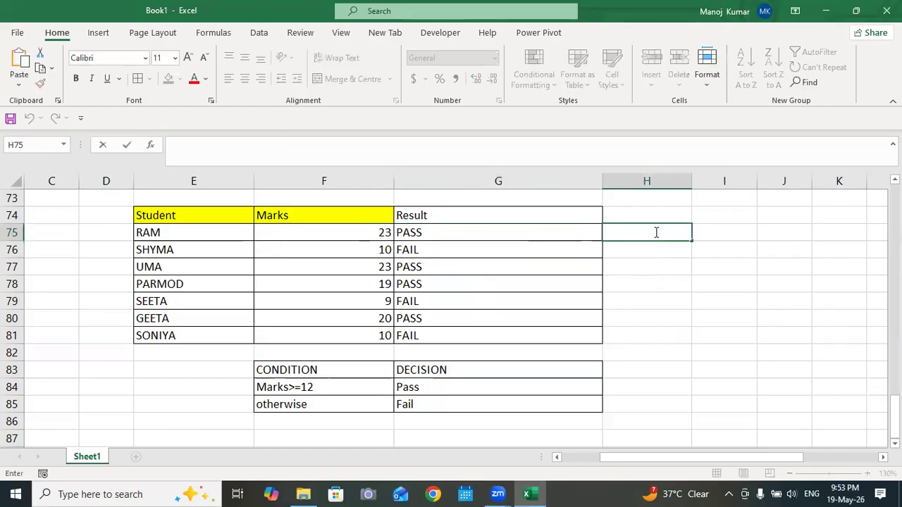
text(,)
key(ctrl+v)
click(773, 388)
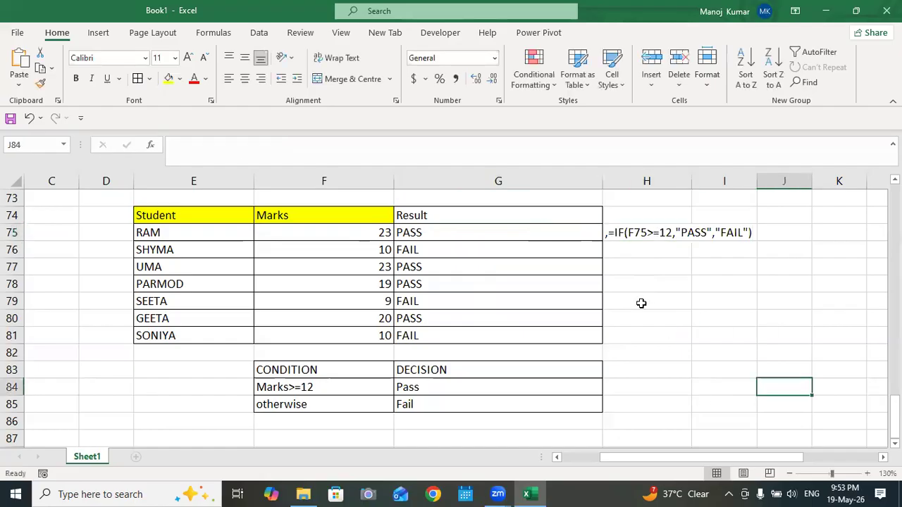
Step: Review the earlier TRUE/FALSE status tables above and return to the pass/fail Result table
scroll(637, 295, up, 5)
scroll(636, 295, up, 3)
scroll(606, 304, up, 4)
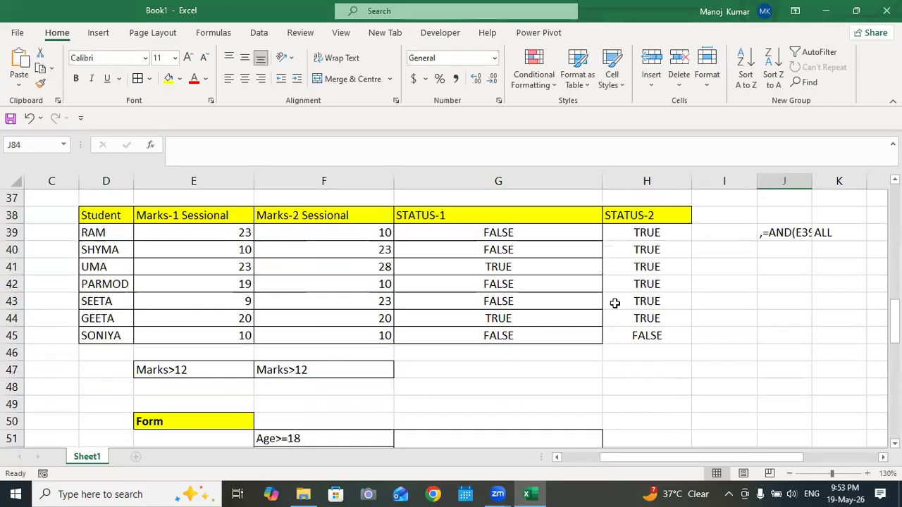
scroll(334, 279, up, 3)
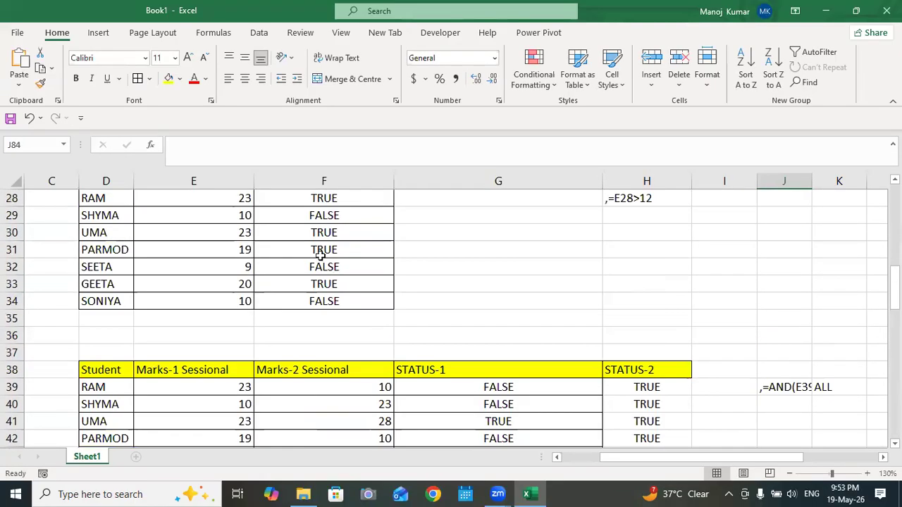
scroll(317, 296, up, 2)
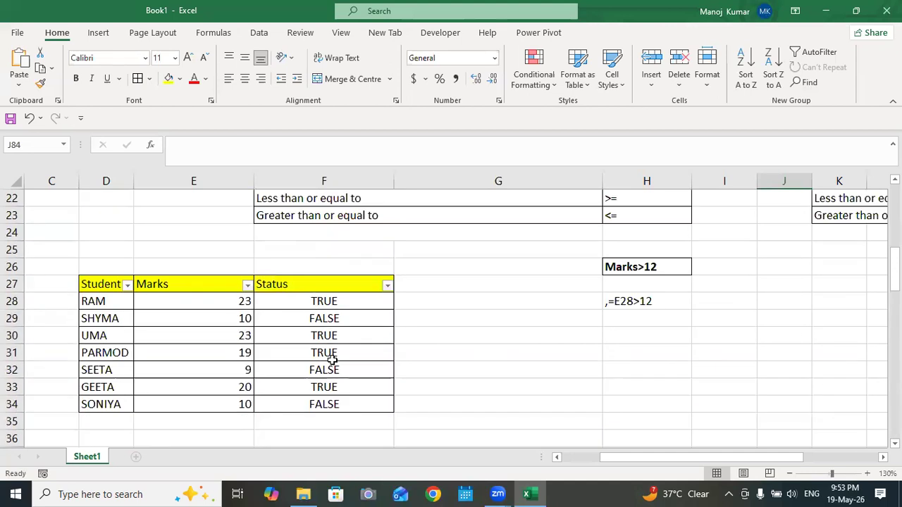
scroll(332, 359, down, 15)
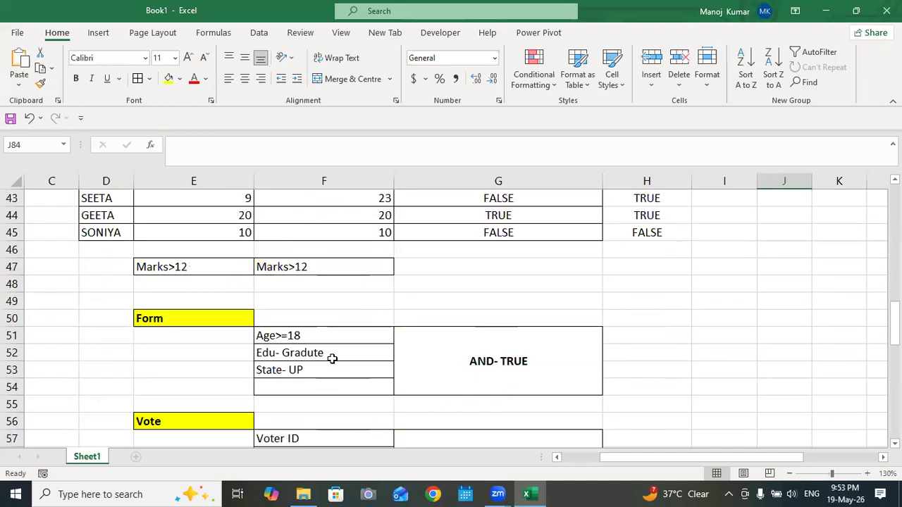
scroll(332, 359, down, 2)
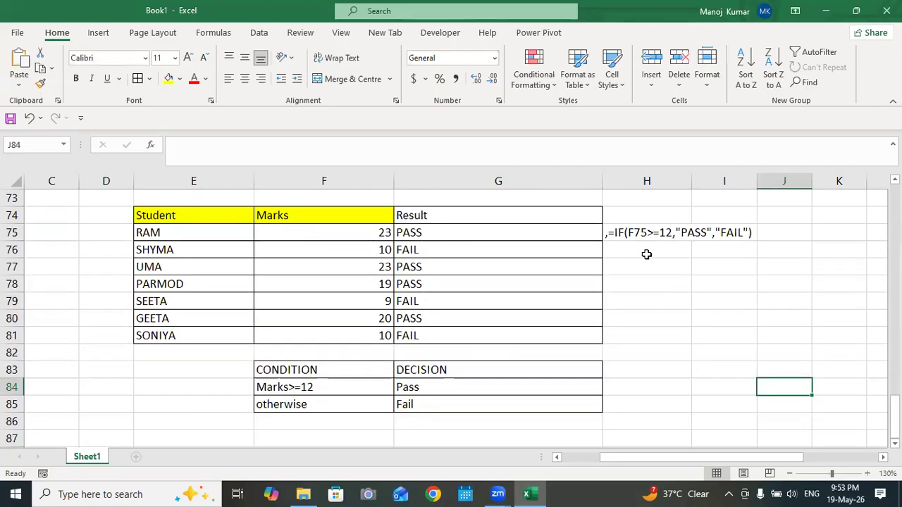
Step: Review the IF formula in G75 and fill the Result header in G74 with yellow
double_click(458, 238)
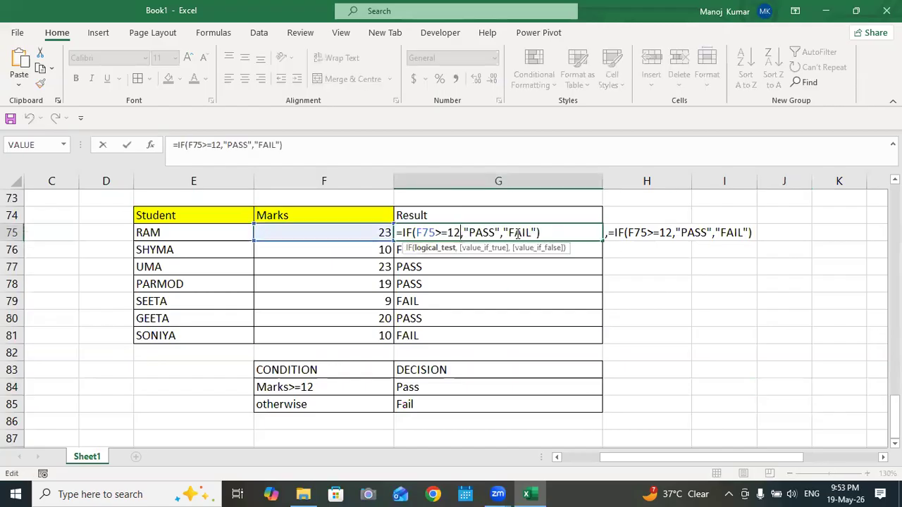
key(Return)
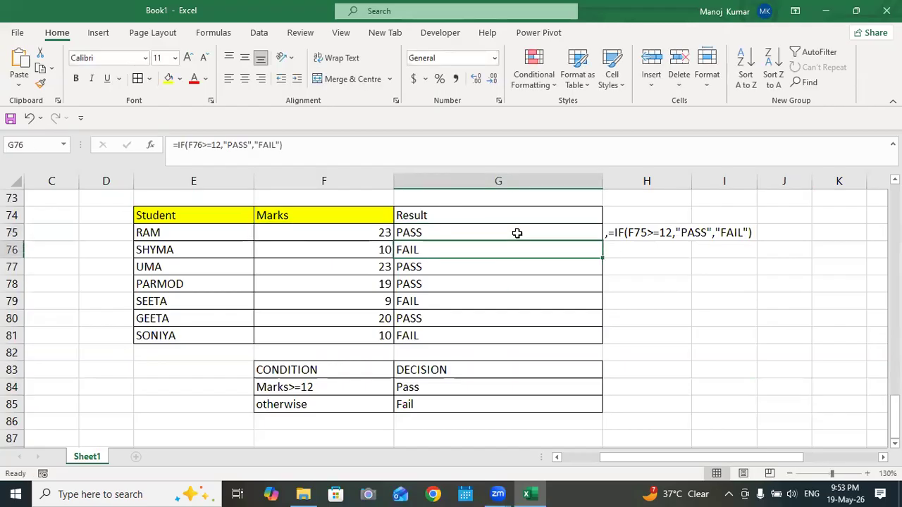
click(477, 216)
click(168, 78)
Step: Copy the student table with both sessional marks columns from D38:F45 and paste it at E92
scroll(625, 320, up, 12)
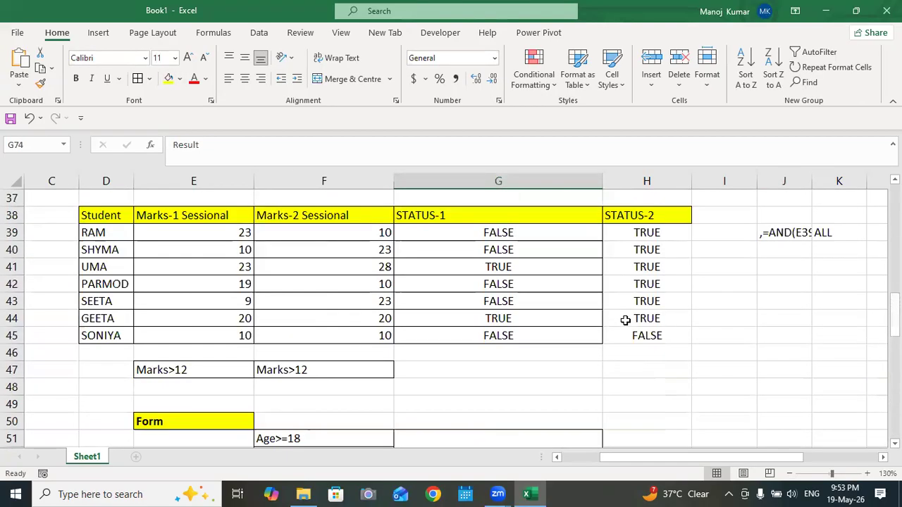
drag(92, 217, 319, 339)
key(ctrl+c)
scroll(320, 339, down, 17)
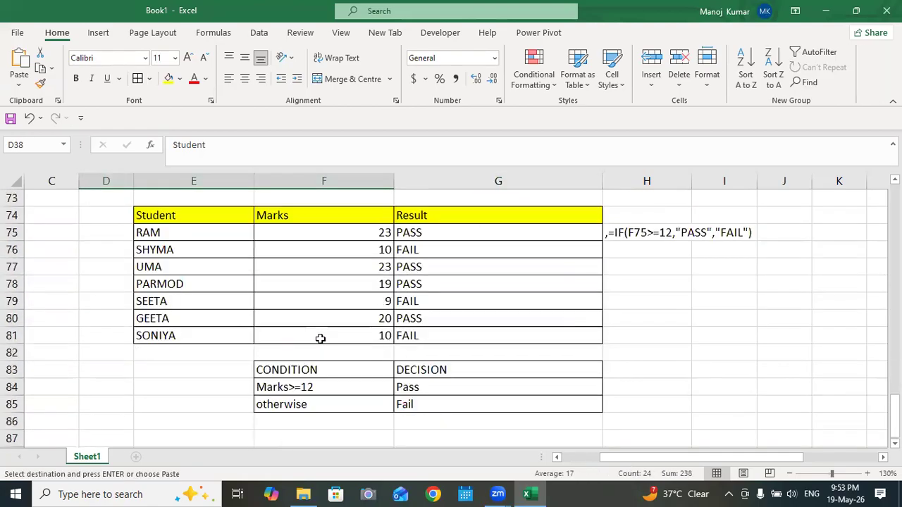
click(161, 210)
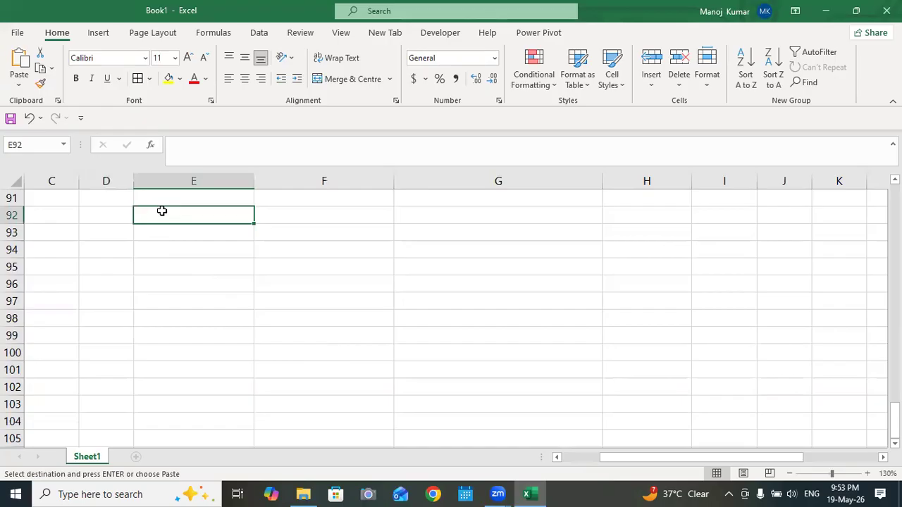
key(ctrl+v)
click(684, 304)
Step: Add a RESULT header in H92, widen column H slightly, and give the header a border and yellow fill
click(629, 215)
text(RESULT)
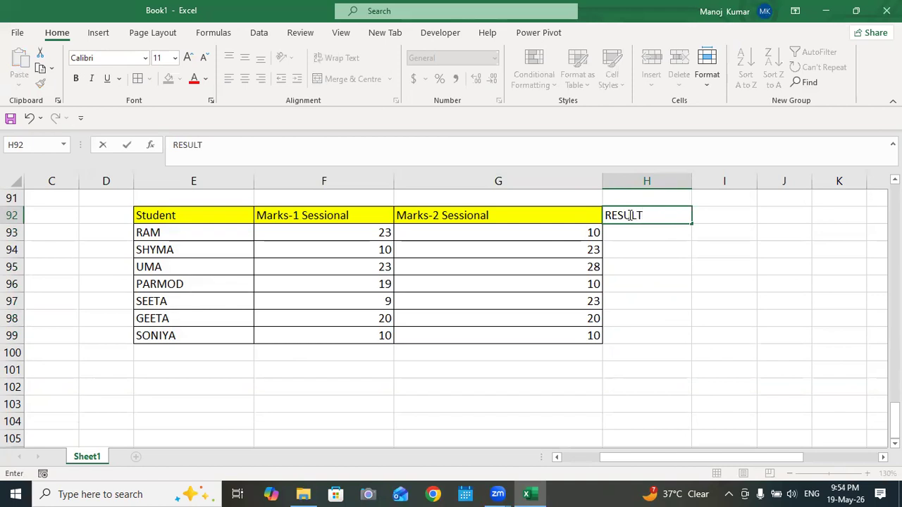
click(662, 282)
drag(693, 181, 701, 181)
click(650, 216)
click(138, 78)
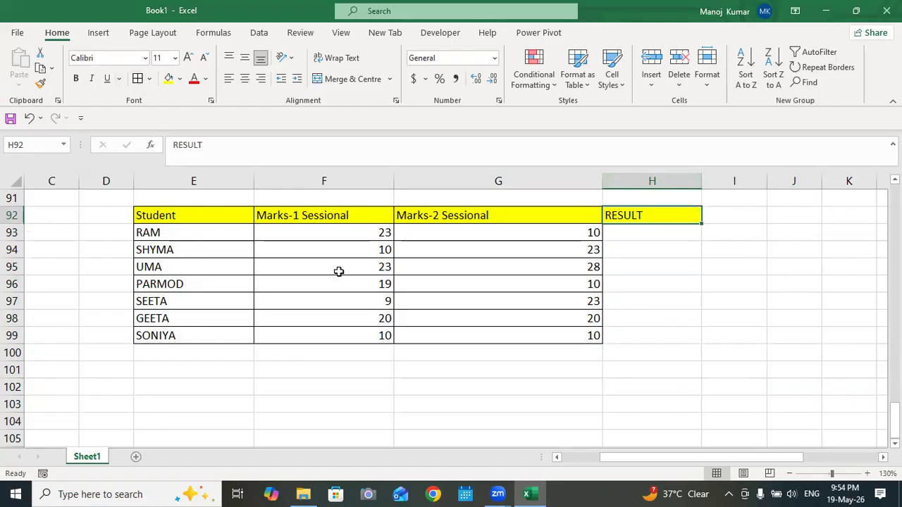
Step: Enter the condition Marks>=12 in F101 and Marks>12 in G101 beneath the two marks columns
click(345, 373)
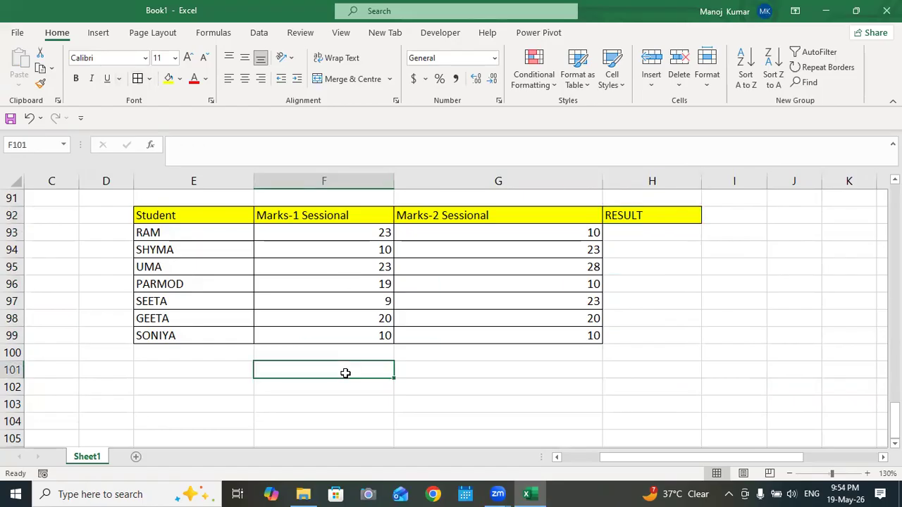
text(Mark)
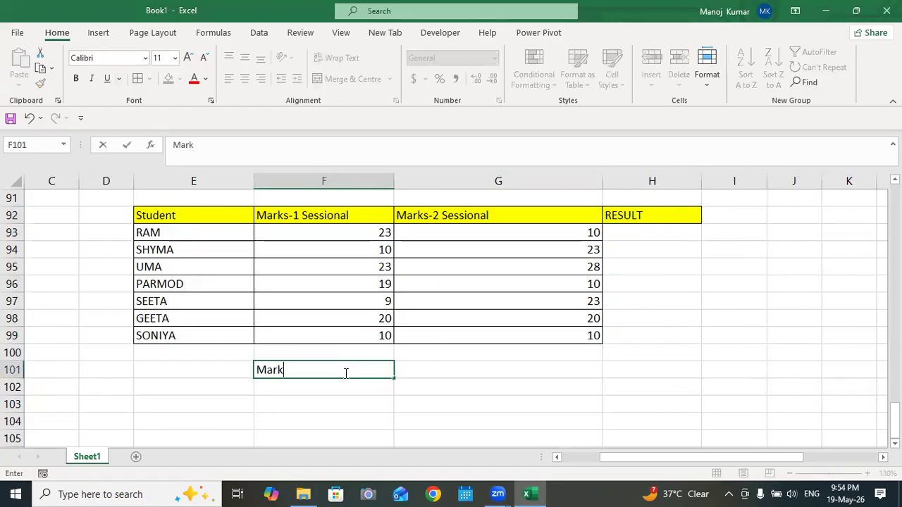
text(s>=12)
click(437, 367)
text(Marks)
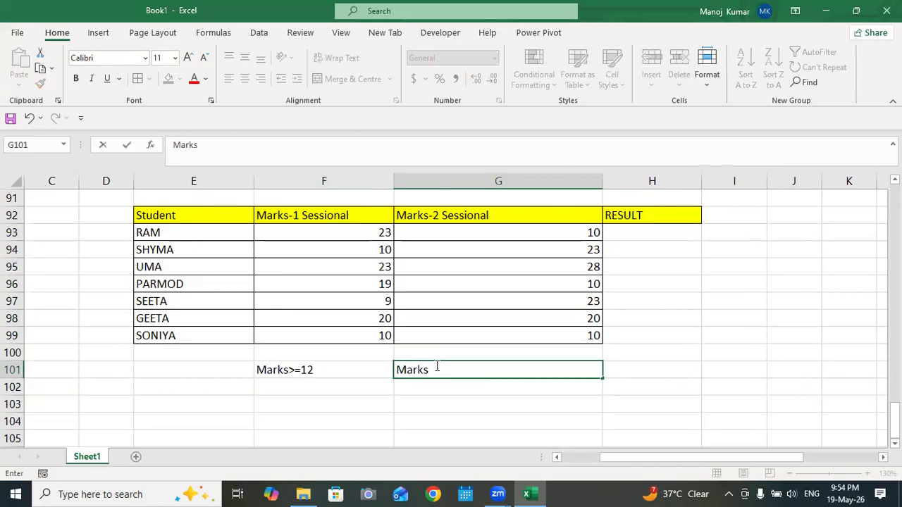
text(>12)
click(735, 357)
Step: Correct the condition in G101 to Marks>=12 and centre both conditions in F101:G101
drag(368, 370, 440, 370)
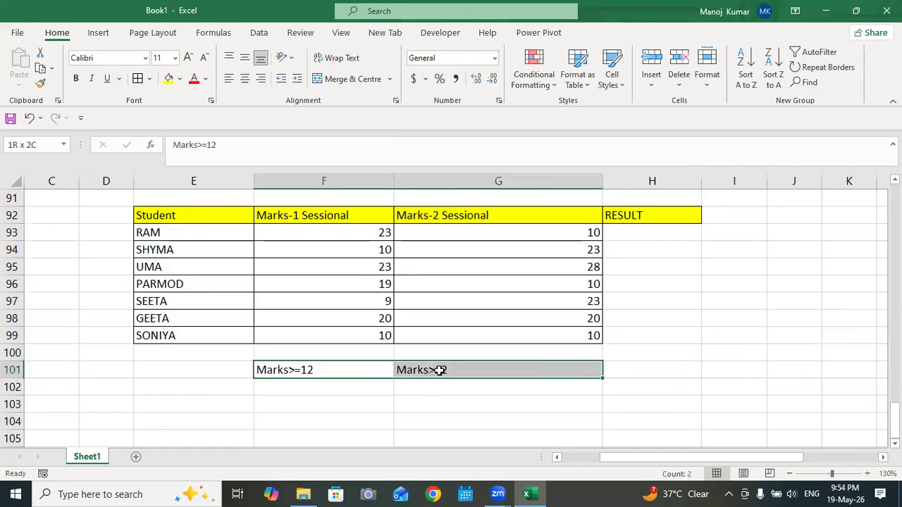
double_click(433, 370)
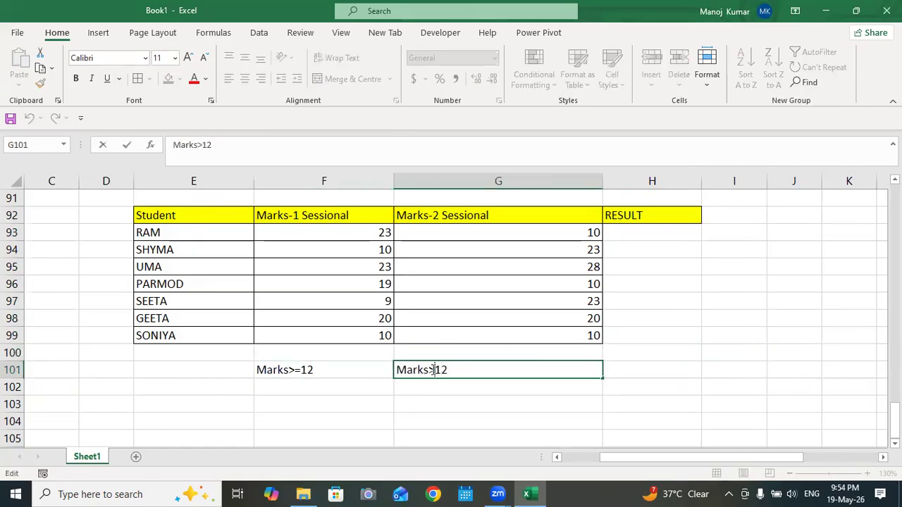
text(=)
click(663, 371)
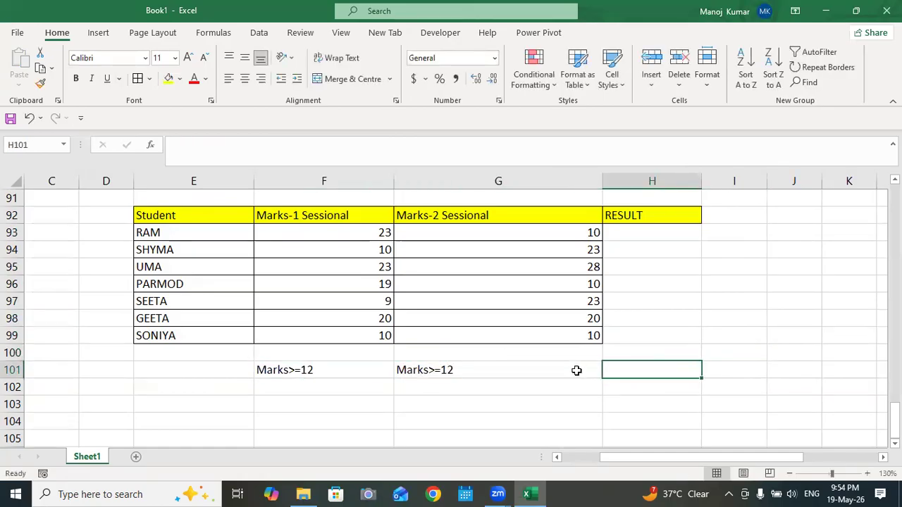
click(455, 364)
drag(454, 365, 328, 365)
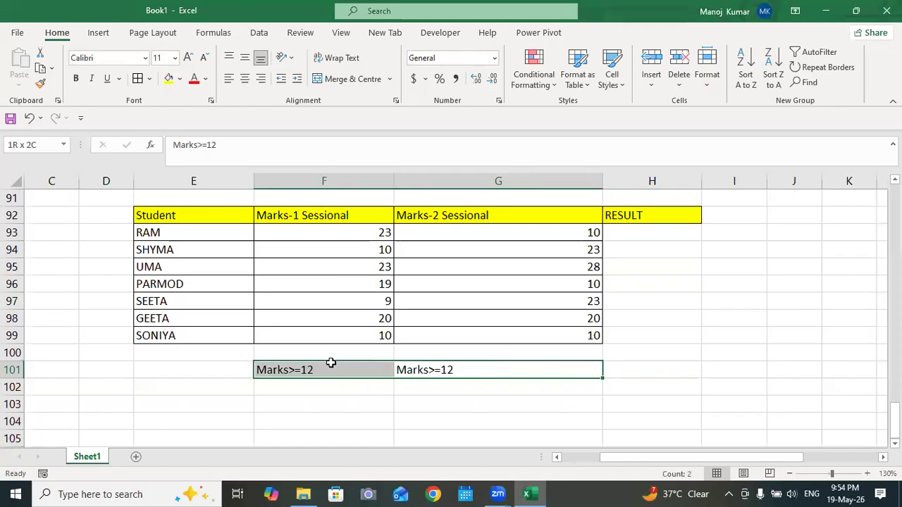
click(243, 80)
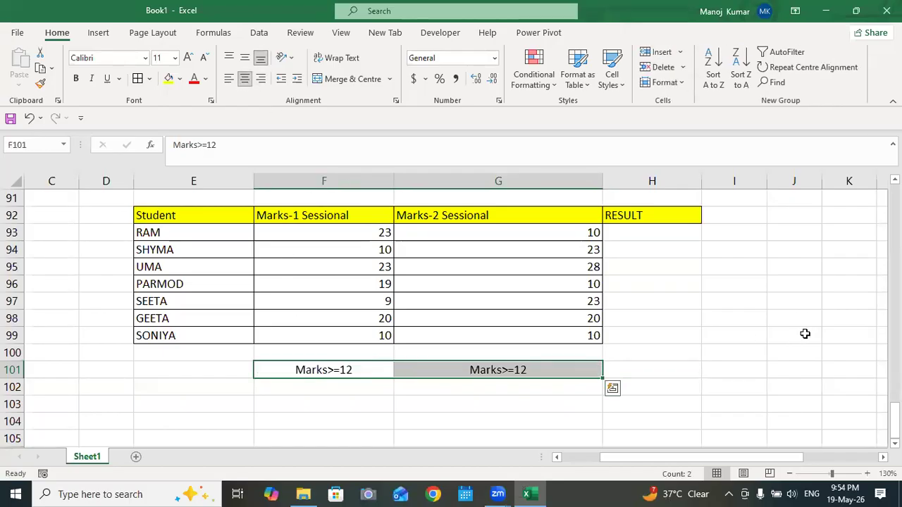
click(771, 315)
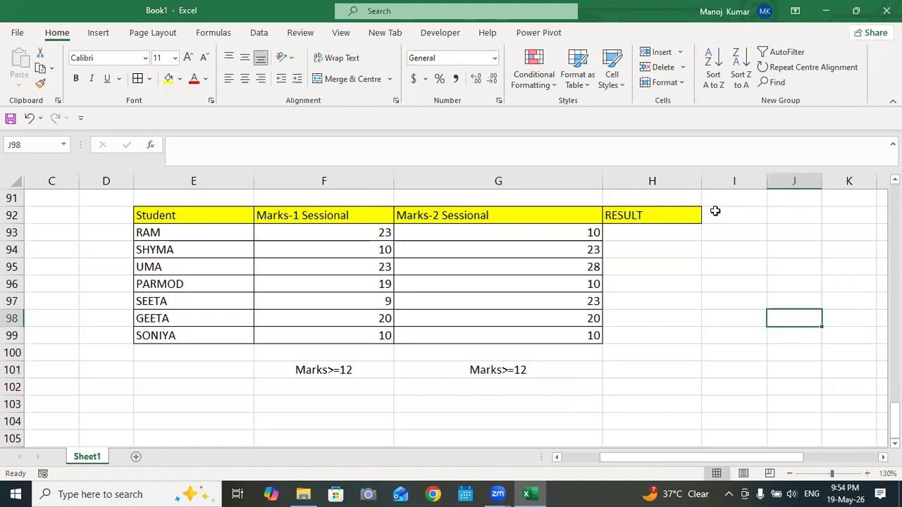
Step: Enter the outcomes PASS in H101 and Fail in H102 beside the conditions
click(622, 370)
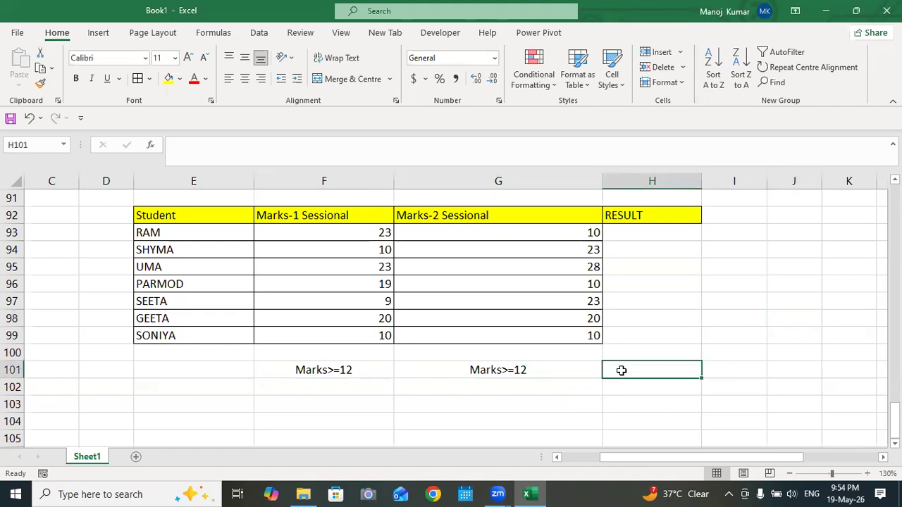
text(PASS)
key(Return)
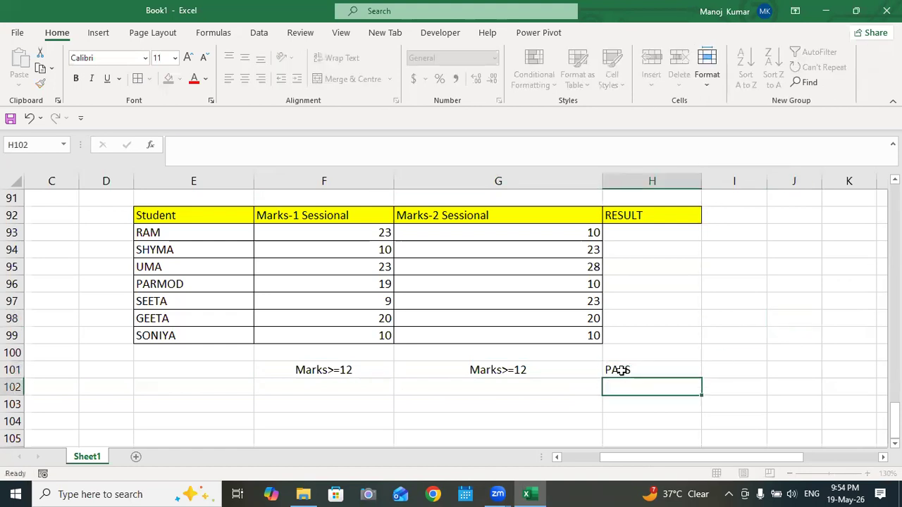
text(failt)
key(BackSpace)
key(BackSpace)
key(BackSpace)
key(BackSpace)
key(BackSpace)
text(Fail)
click(705, 367)
Step: Apply borders to the two condition cells F101:G101
click(324, 231)
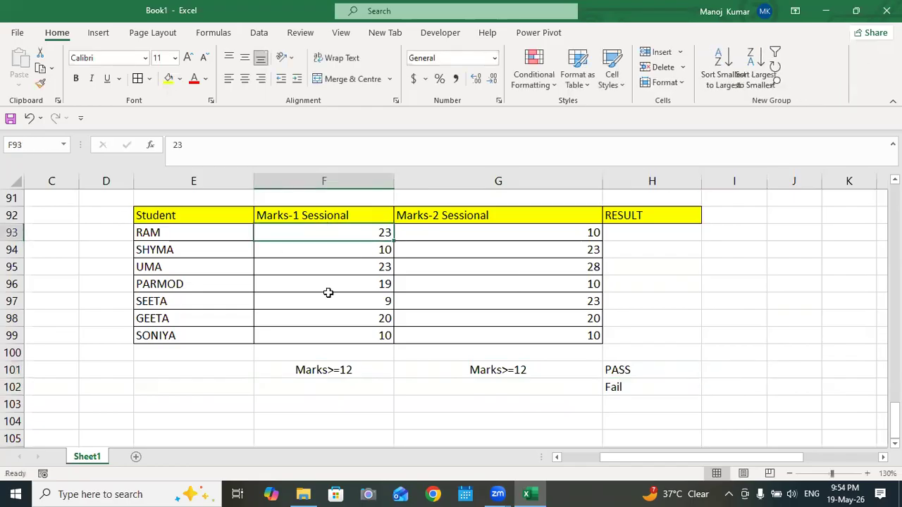
drag(327, 374, 534, 371)
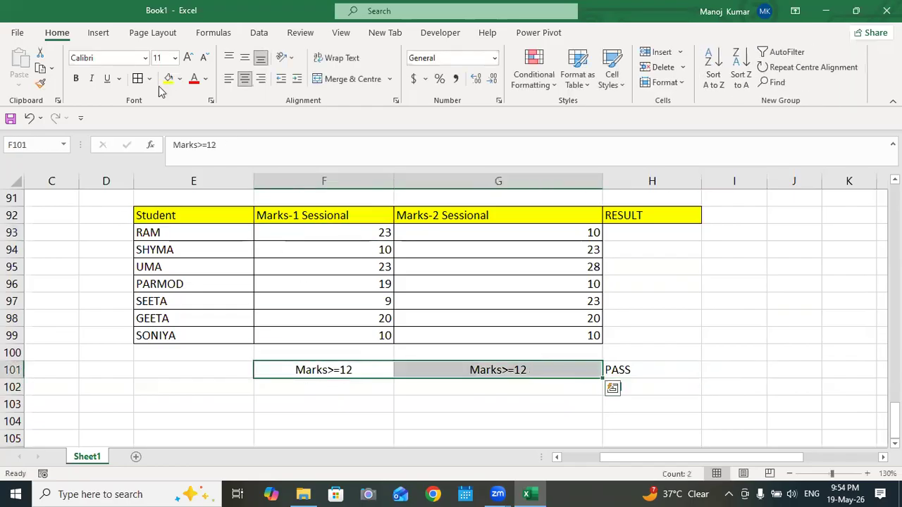
drag(318, 371, 482, 371)
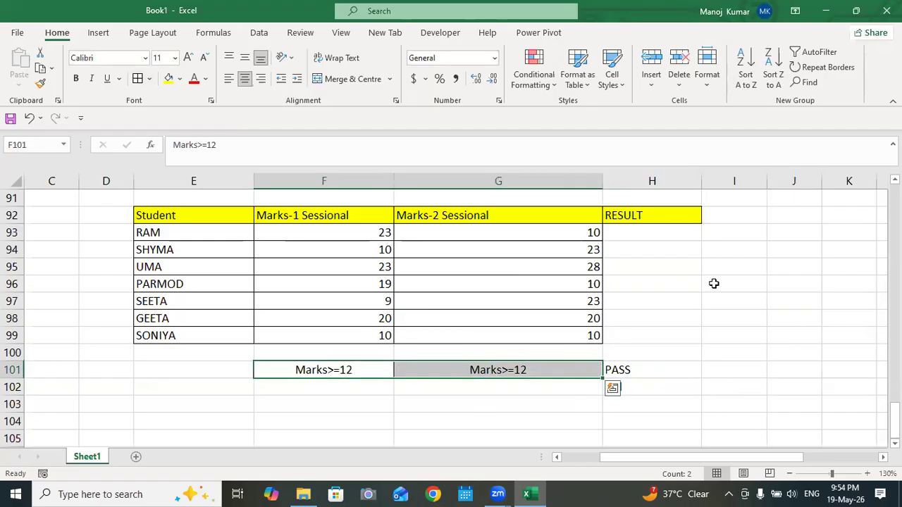
Step: Begin the RESULT formula in H93 with an IF function and nest an AND function as its logical test
click(634, 231)
key(BackSpace)
text(=)
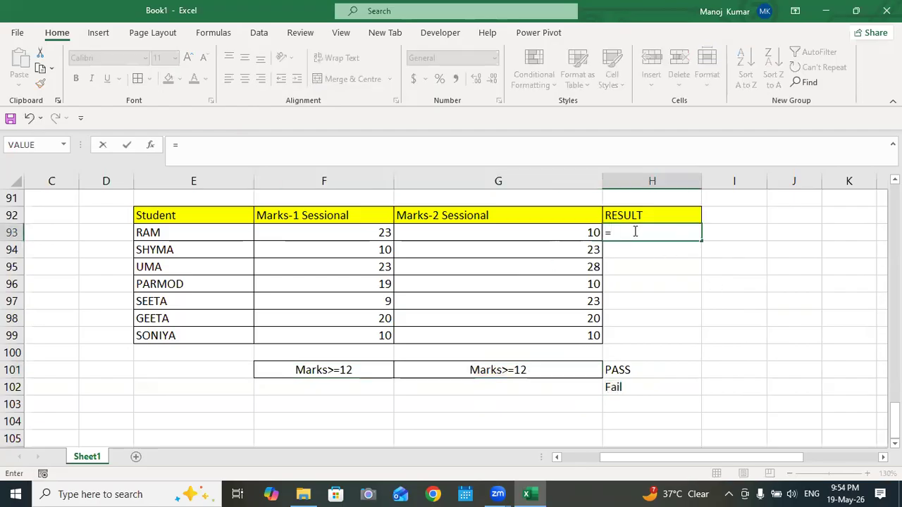
text(logic)
key(BackSpace)
key(BackSpace)
key(BackSpace)
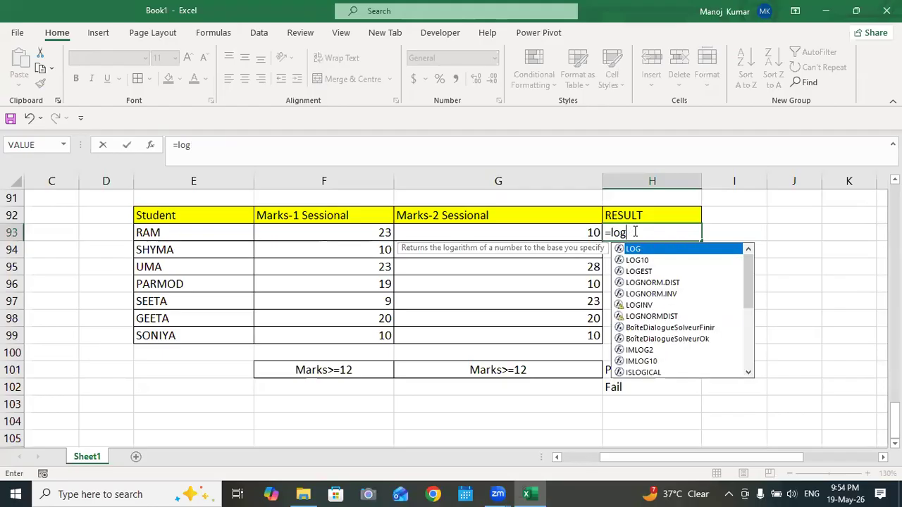
key(BackSpace)
key(BackSpace)
key(BackSpace)
text(if()
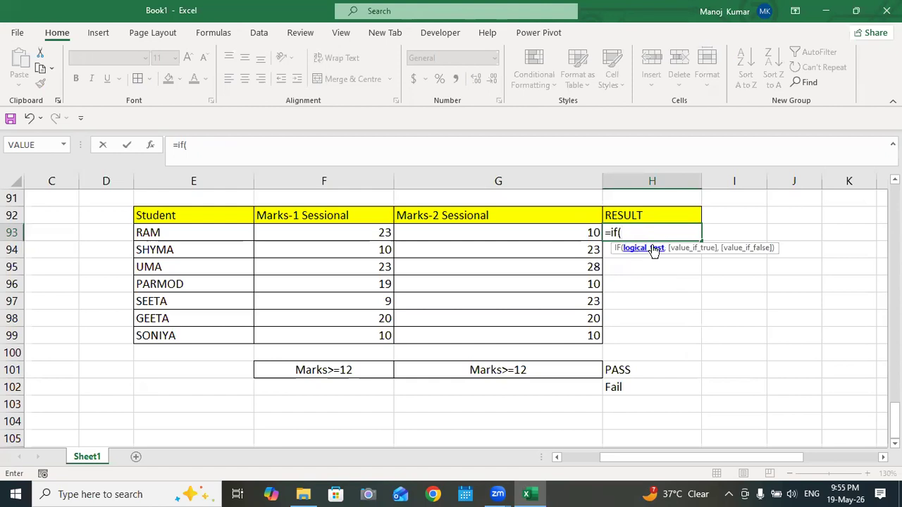
text(and()
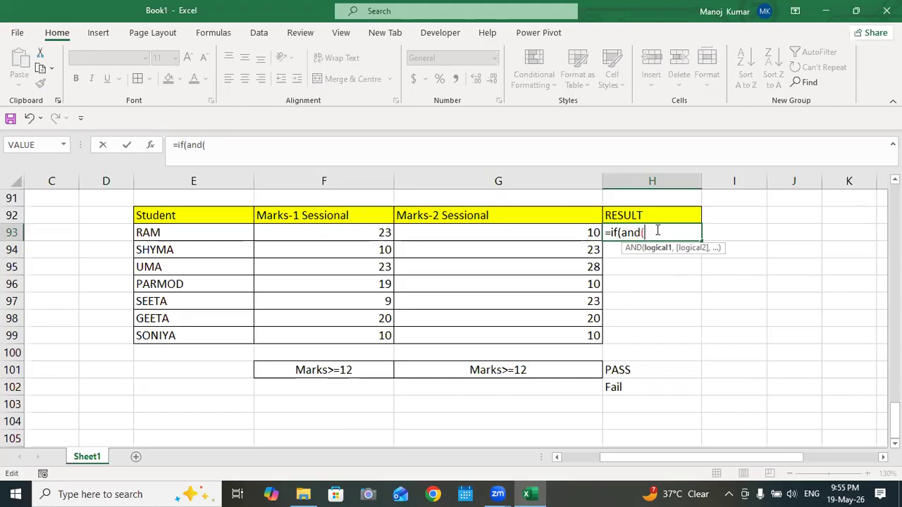
Step: Enter F93>=12 and G93>=12 as the AND conditions, close the AND function, and review it as the logical test
click(363, 233)
text(>=12,)
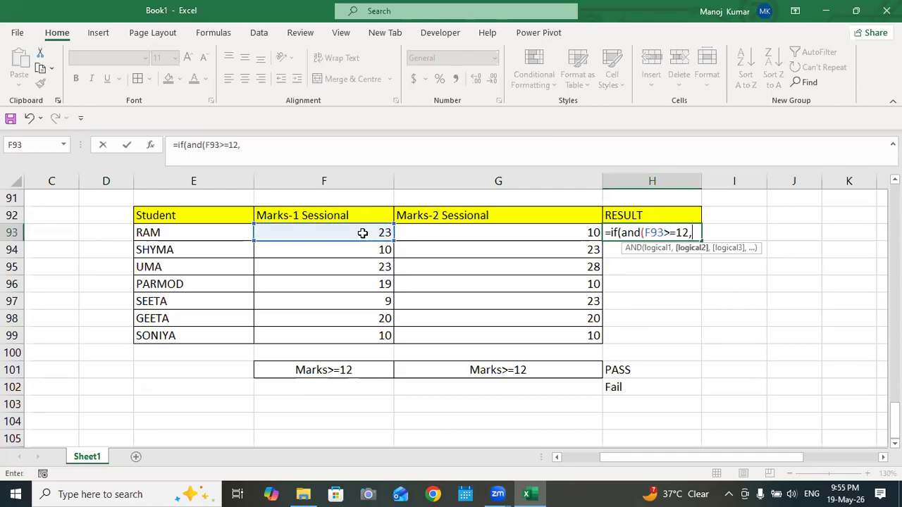
click(491, 232)
text(>=12)
key(BackSpace)
key(BackSpace)
text(=12,)
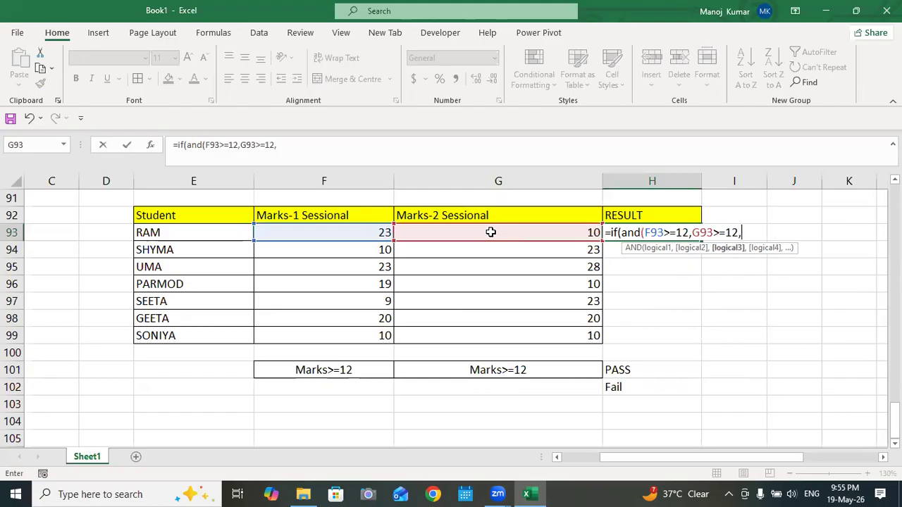
key(BackSpace)
text())
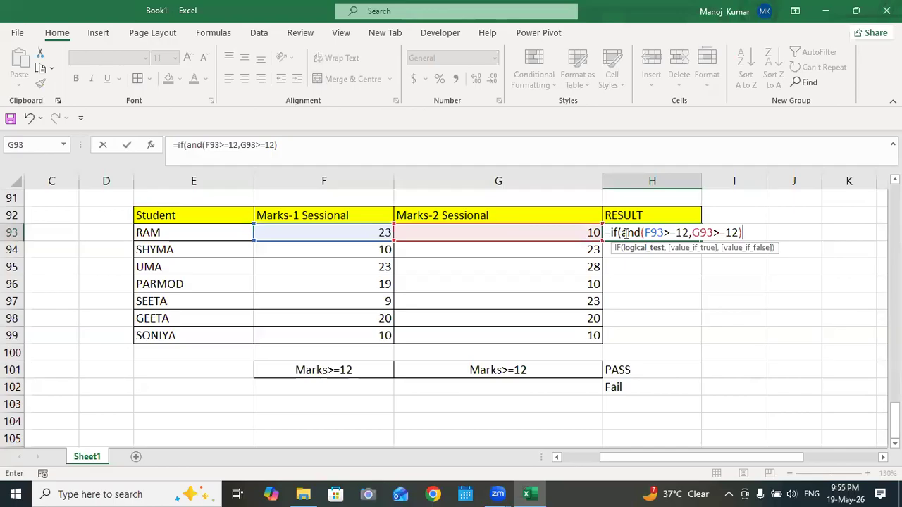
drag(621, 232, 749, 232)
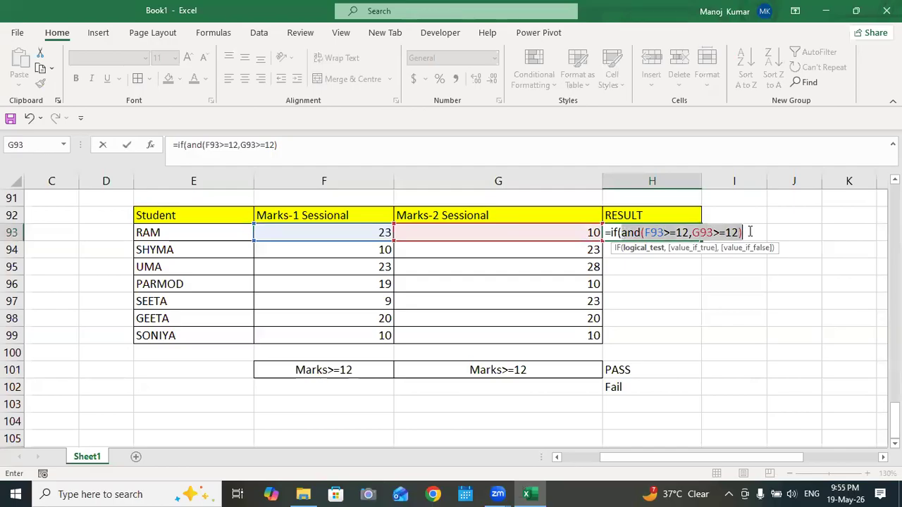
click(750, 233)
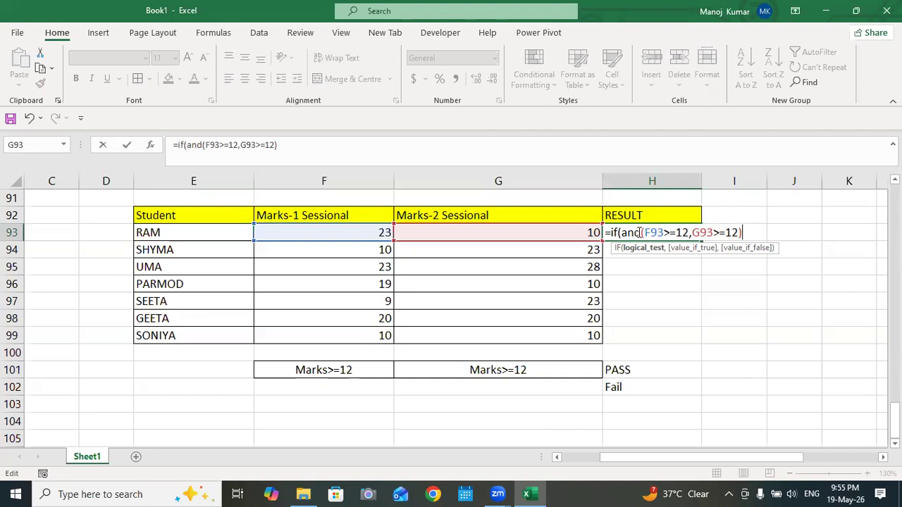
drag(645, 232, 732, 233)
Step: Complete the IF formula in H93 with "PASS" for true and "Fail" for false, and commit it
click(758, 235)
text(,")
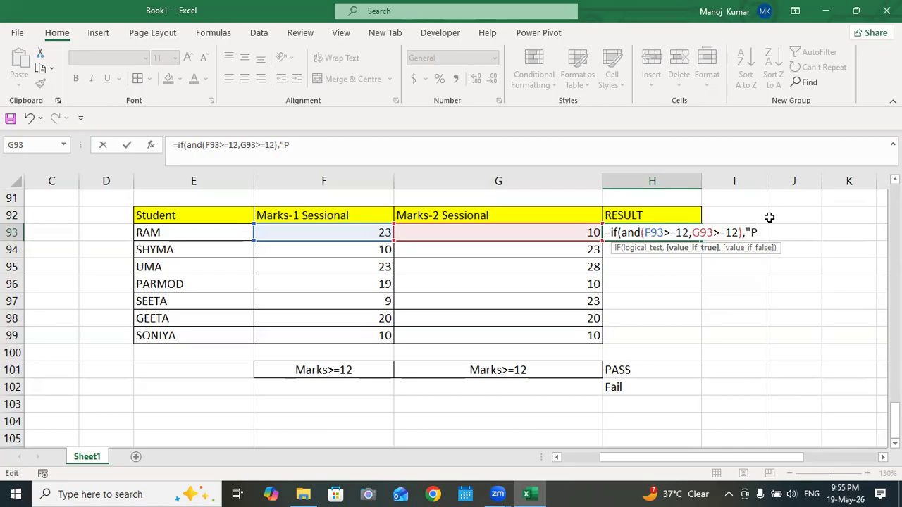
text(PASS"<)
key(BackSpace)
text(,)
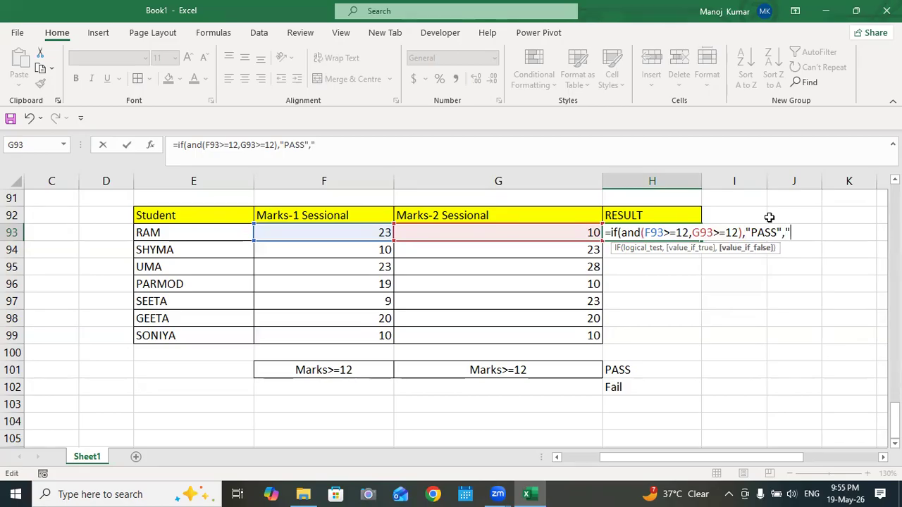
text("fAI)
key(BackSpace)
key(BackSpace)
key(BackSpace)
text(F)
text("))
key(Return)
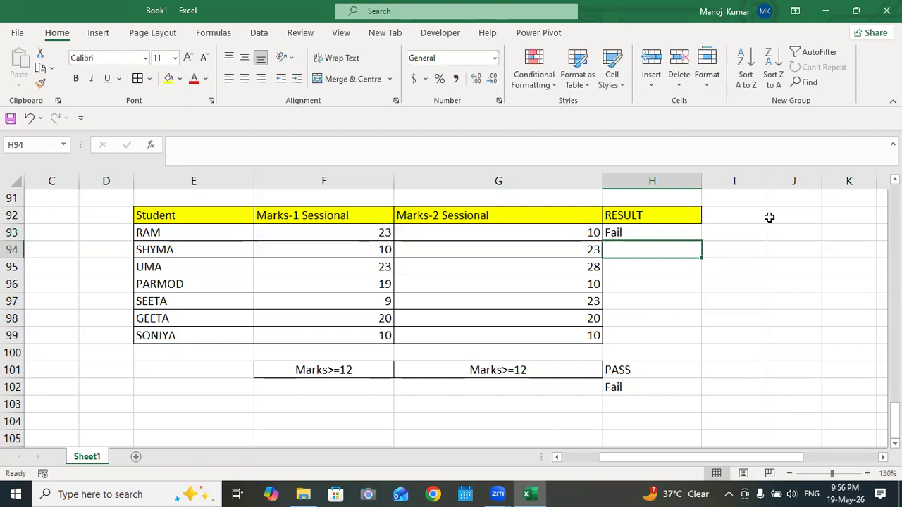
Step: Check the second sessional mark in G93 and fill the RESULT formula from H93 down to H94
click(593, 233)
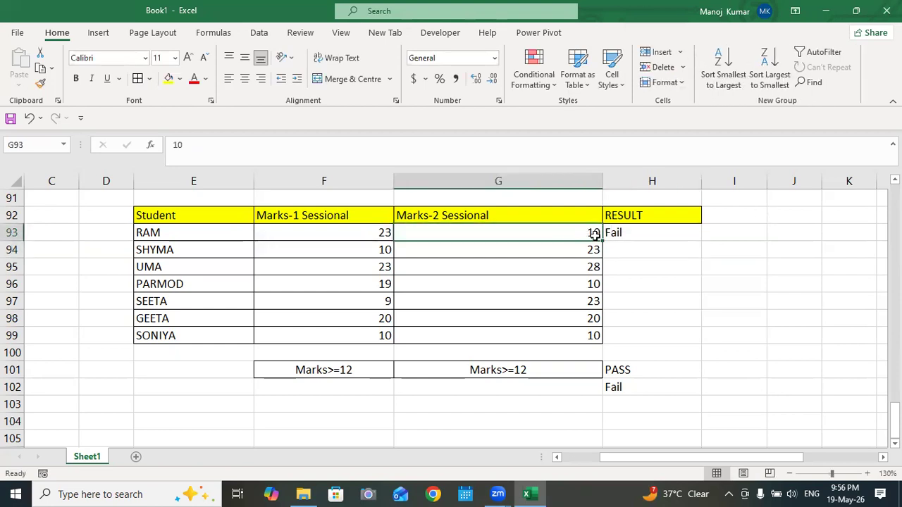
click(644, 233)
drag(700, 240, 699, 259)
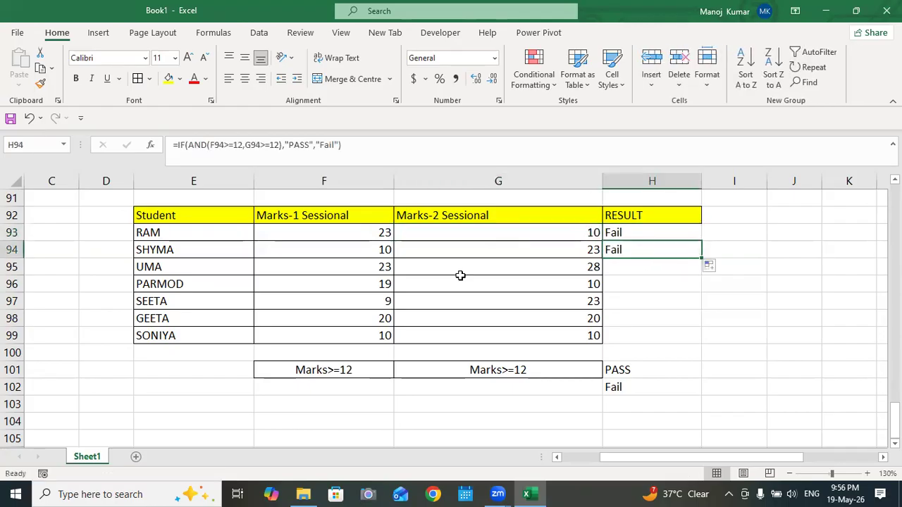
Step: Check the first sessional mark in F94, fill the RESULT formula from H94 down to H95, and check the marks in row 95
click(378, 249)
click(650, 251)
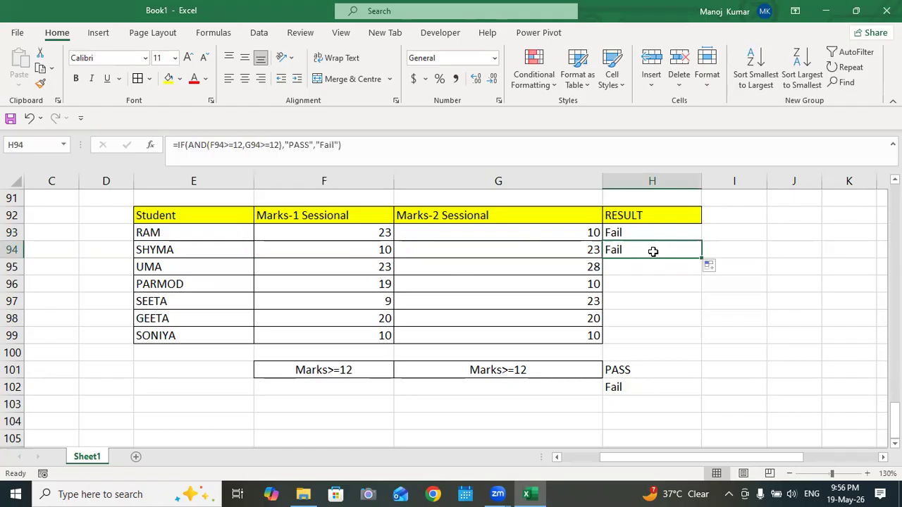
drag(702, 259, 698, 279)
click(372, 265)
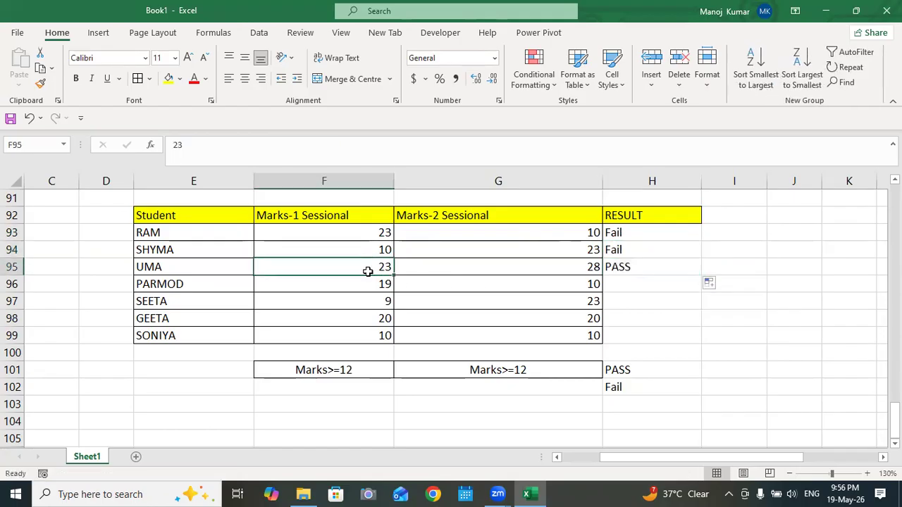
click(545, 270)
click(638, 268)
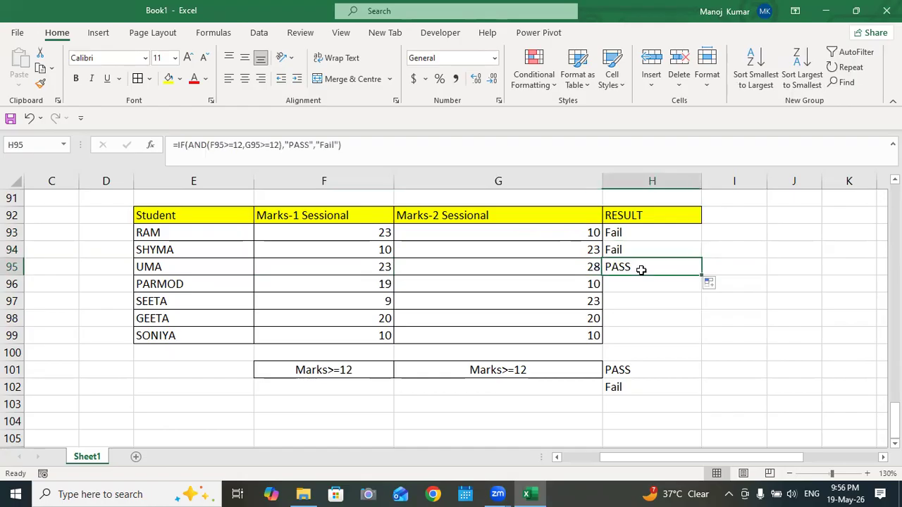
Step: Fill the RESULT formula from H95 down to H99 and check the results against the marks in rows 99, 98 and 95
drag(700, 276, 682, 340)
click(635, 319)
click(624, 266)
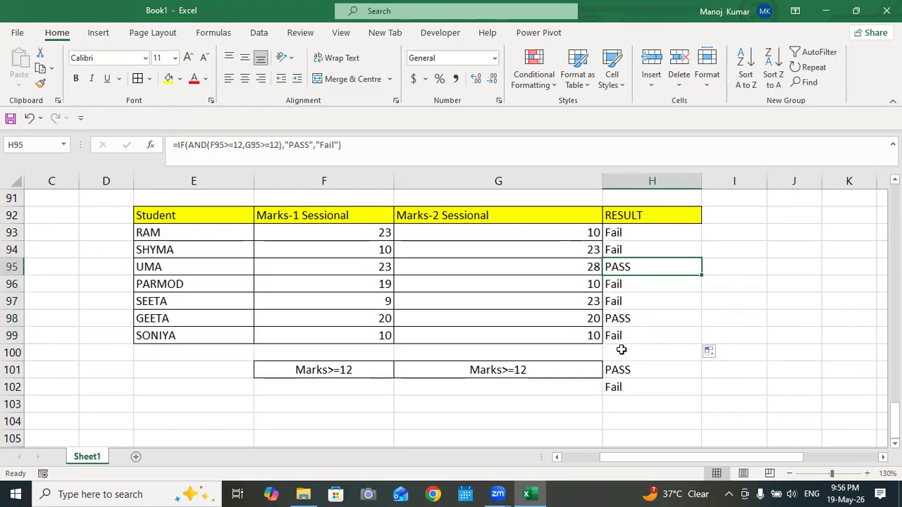
click(380, 336)
click(596, 337)
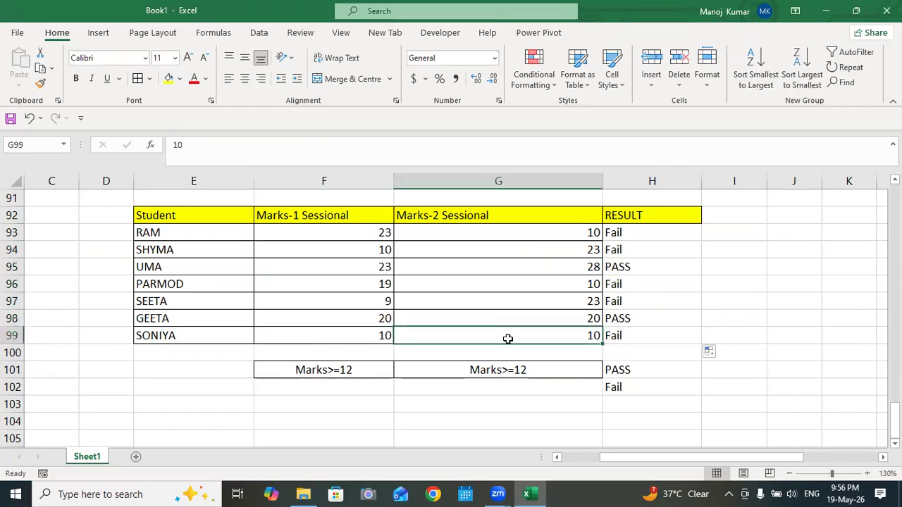
drag(371, 318, 560, 320)
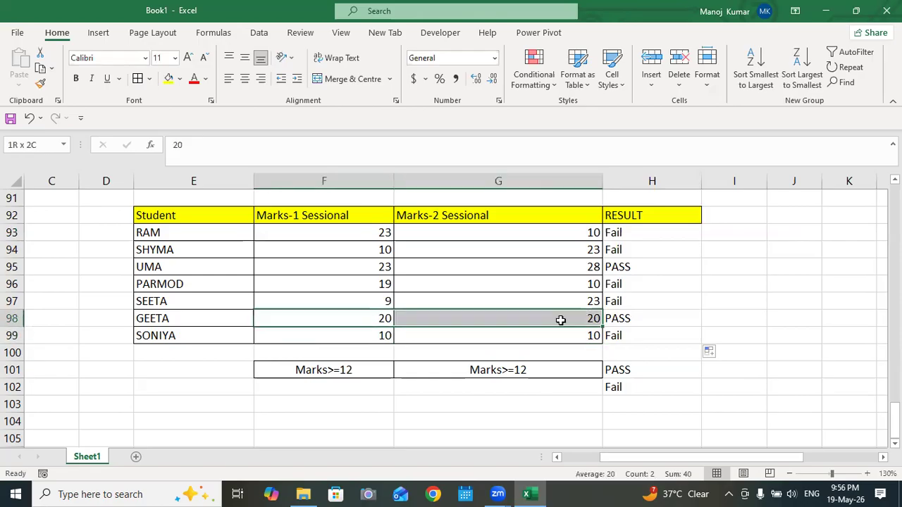
drag(378, 263, 551, 268)
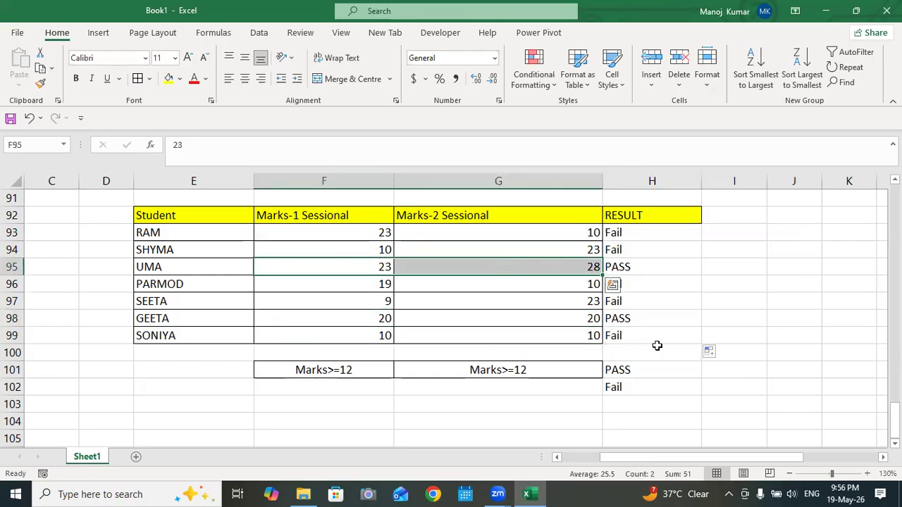
Step: Copy the formula text from H93 and place it in I93 as visible text with a leading comma
double_click(653, 232)
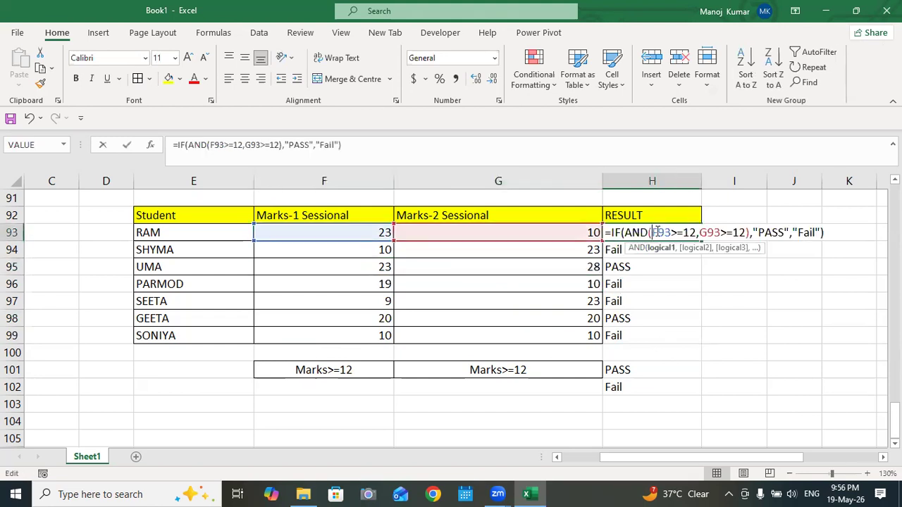
drag(834, 232, 585, 232)
key(ctrl+c)
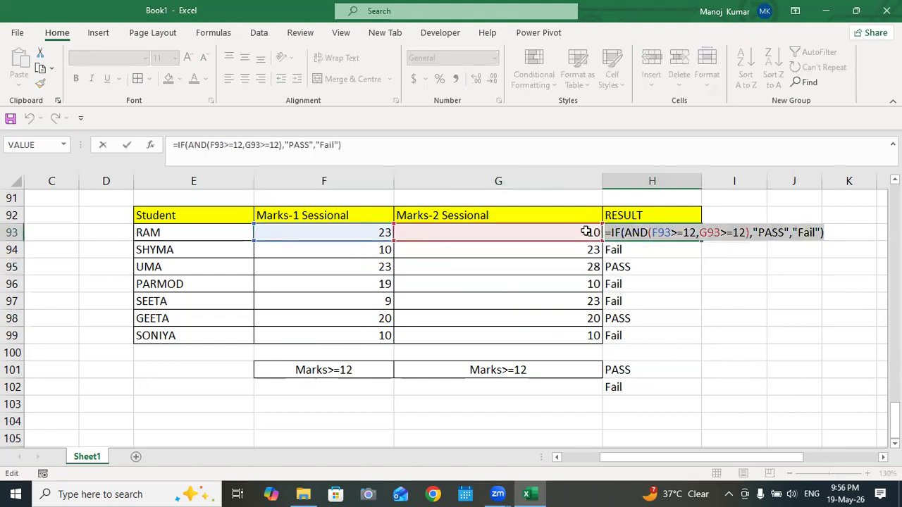
key(Return)
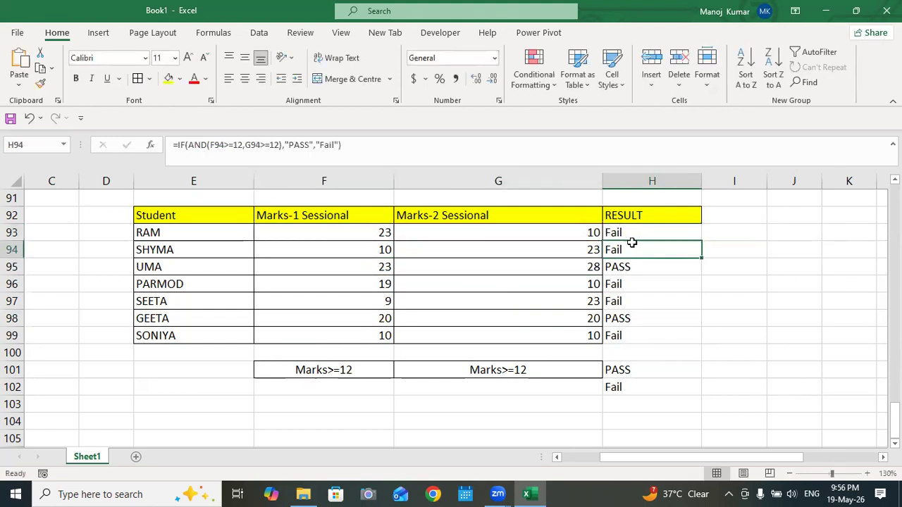
double_click(733, 233)
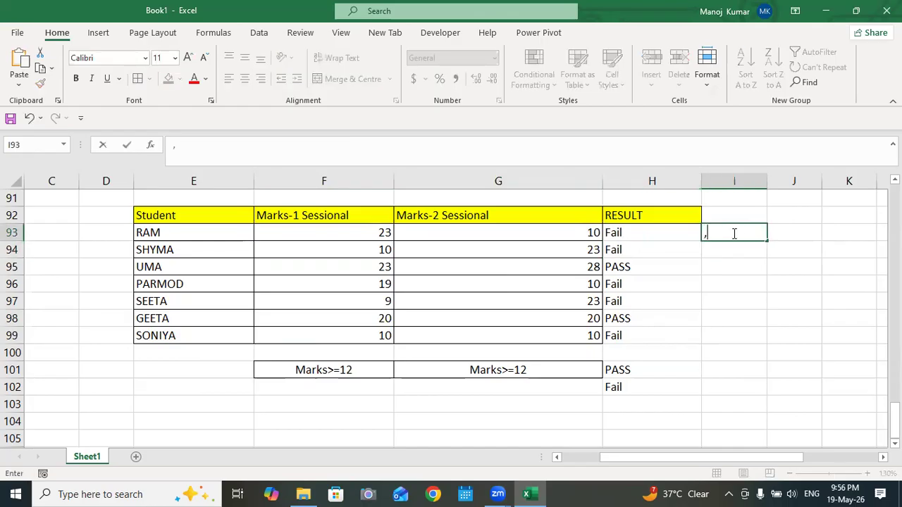
text(,)
key(ctrl+v)
click(810, 340)
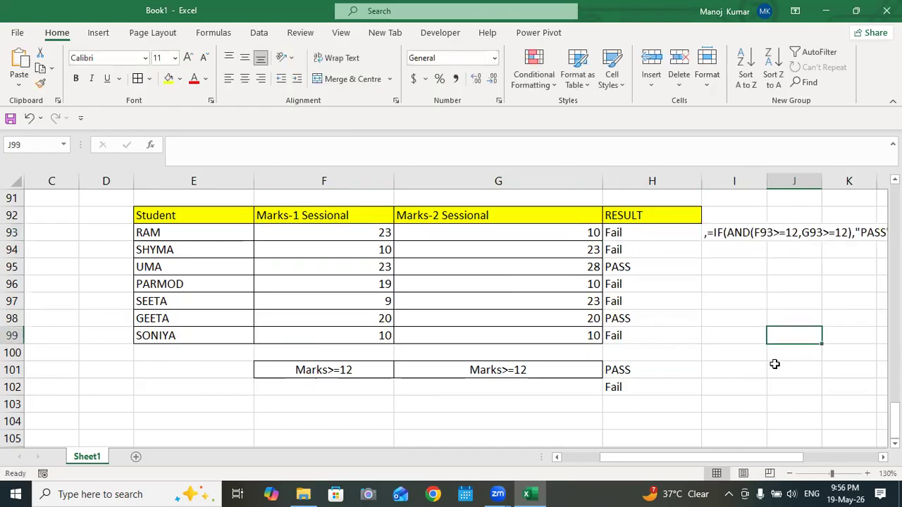
Step: Copy the Student column E92:E99 and paste it at E105 to start a new table
drag(176, 215, 148, 340)
key(ctrl+c)
scroll(148, 340, down, 4)
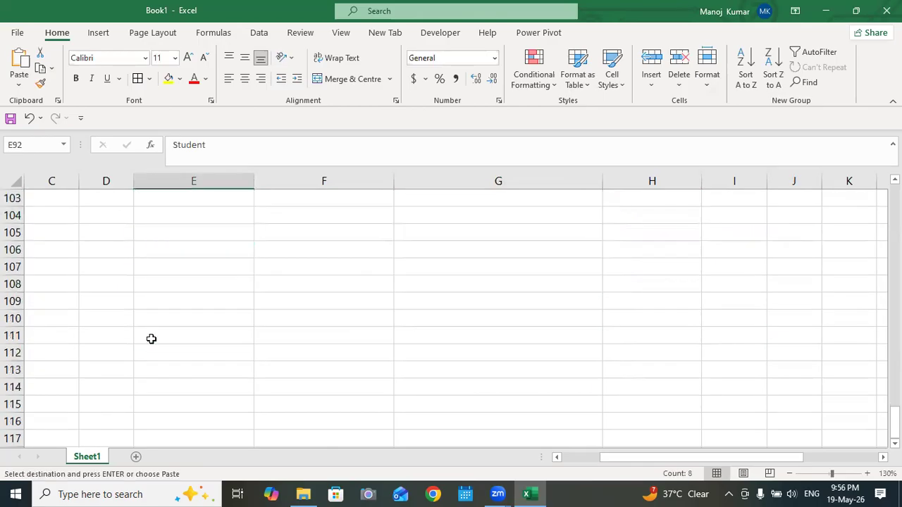
click(152, 235)
key(ctrl+v)
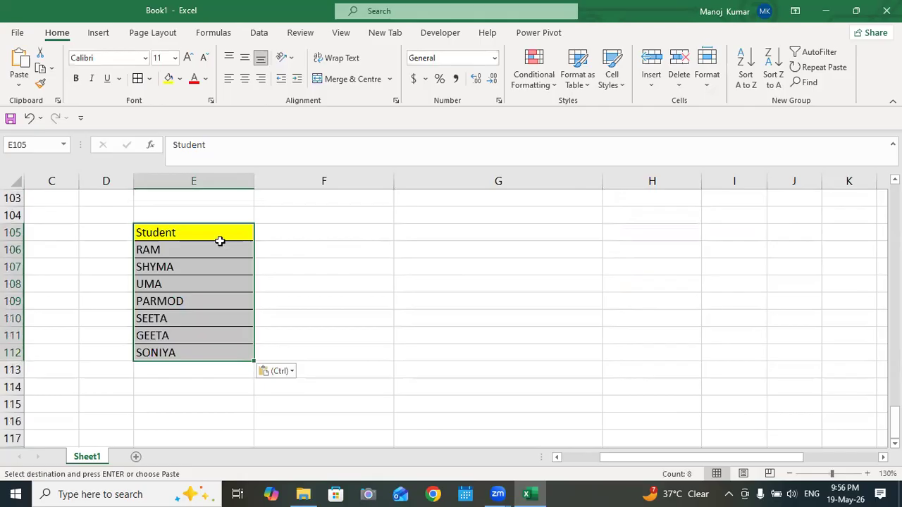
Step: Change the header in E105 to Manager and enter the header Sales in F105
double_click(217, 239)
drag(217, 240, 75, 219)
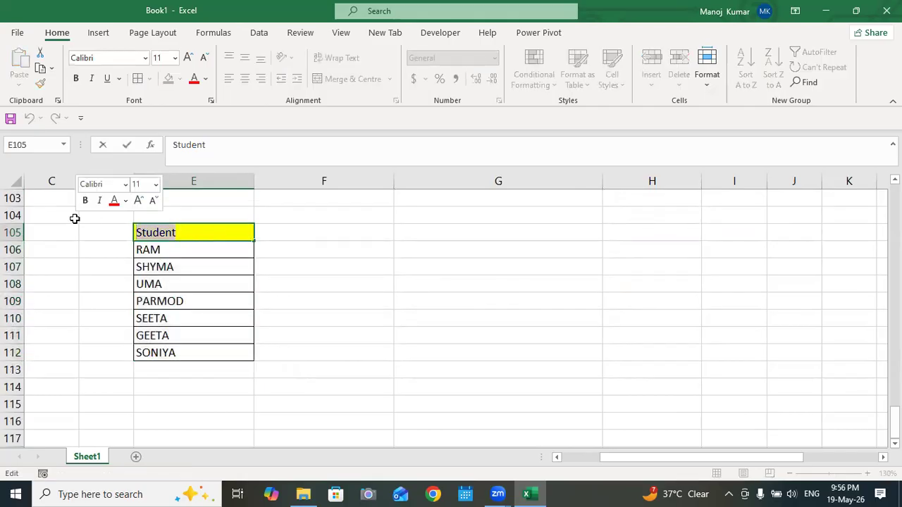
text(m)
key(BackSpace)
text(Ma)
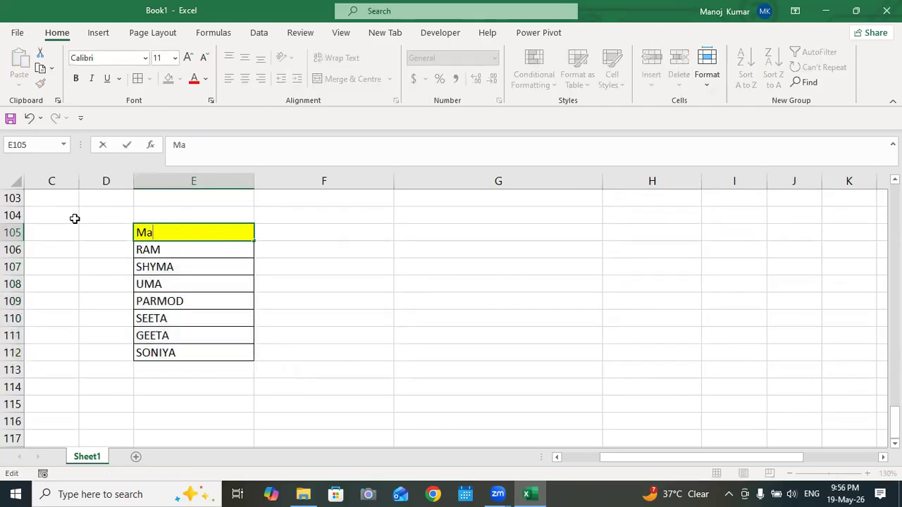
text(nager)
click(416, 249)
click(341, 233)
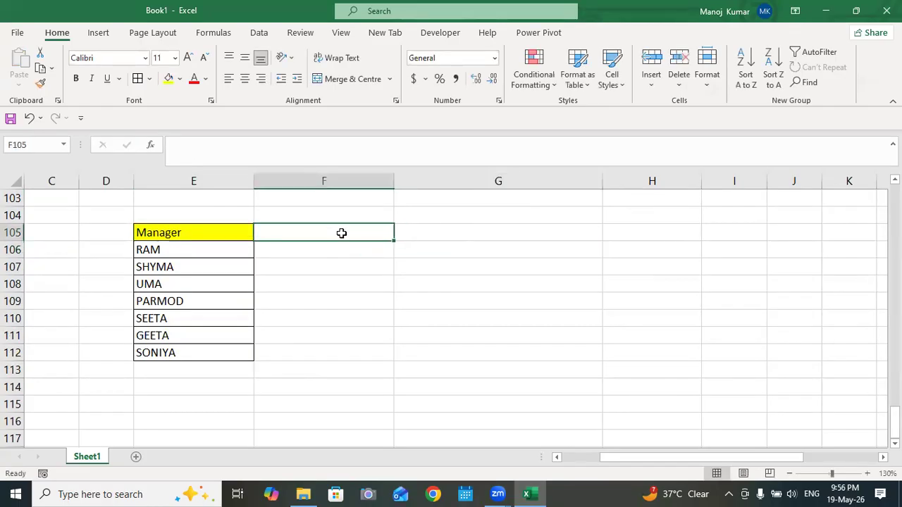
text(Sales)
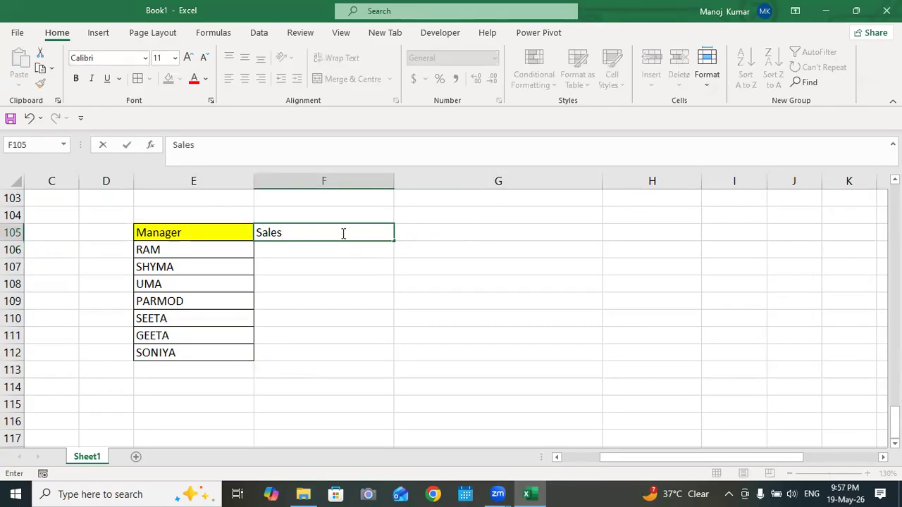
click(539, 251)
click(317, 220)
Step: Enter the sales values 1200, 1000, 1500, 2300, 34000, 5600 and 3000 in F106 through F112
click(356, 250)
text(1200)
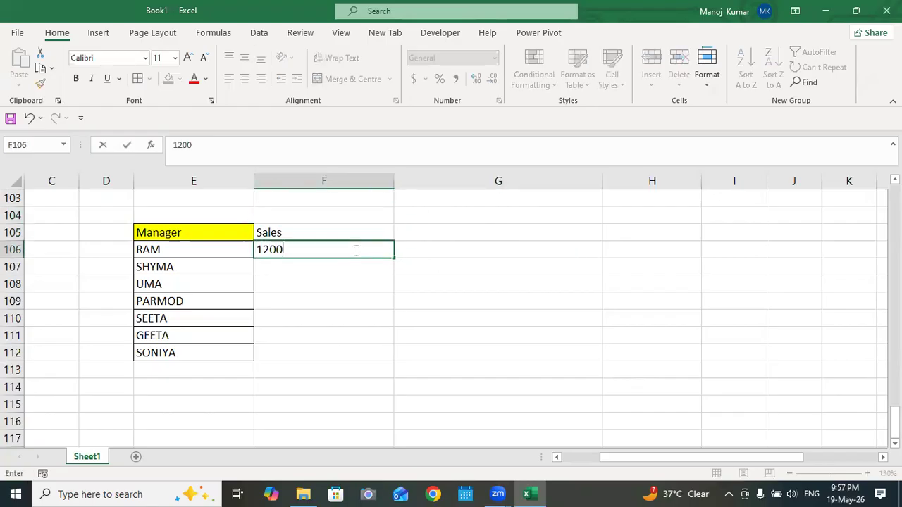
key(Return)
text(1000)
key(Return)
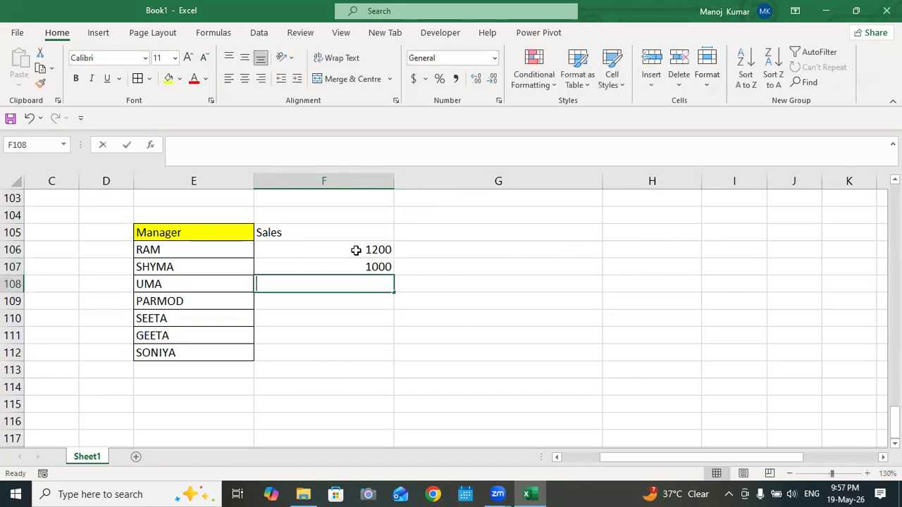
text(1500)
key(Return)
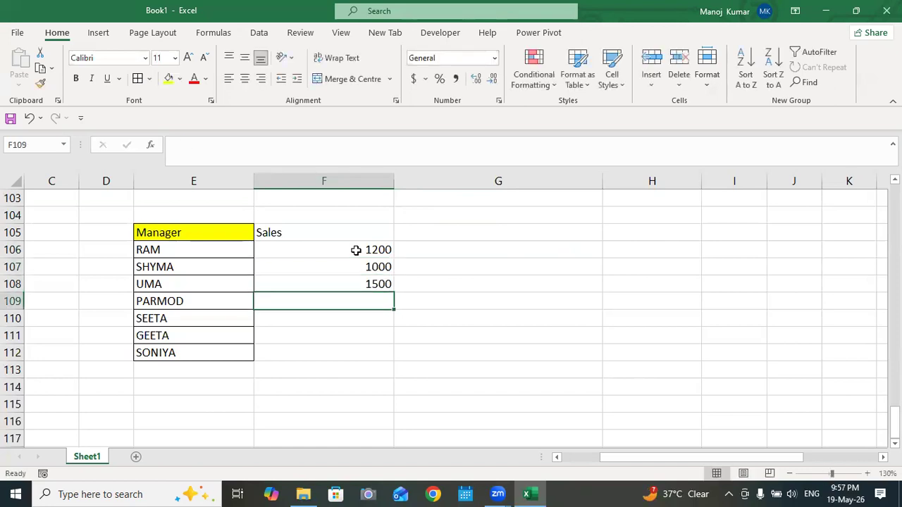
text(23000)
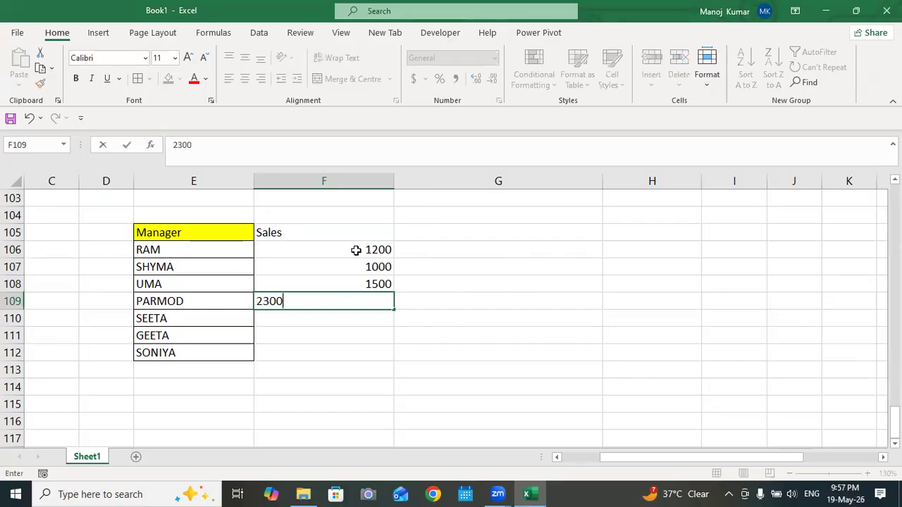
key(Return)
text(34000)
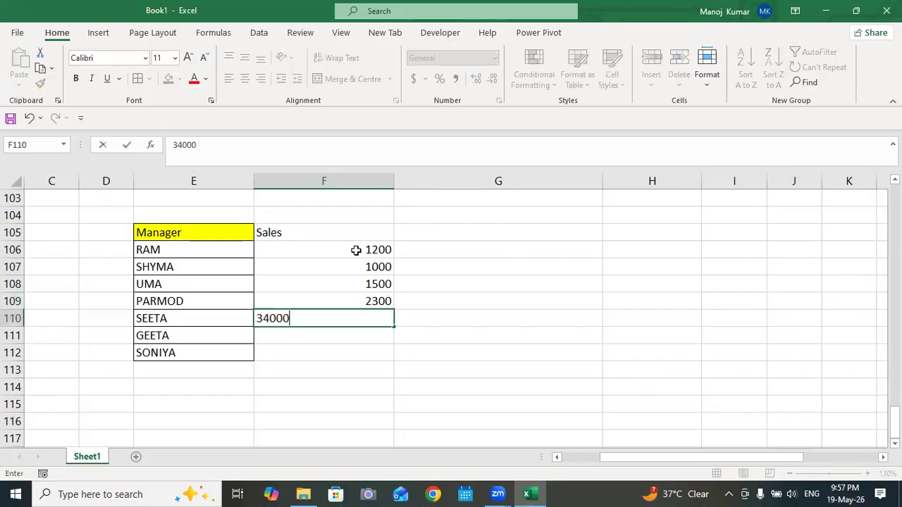
key(Return)
text(5600)
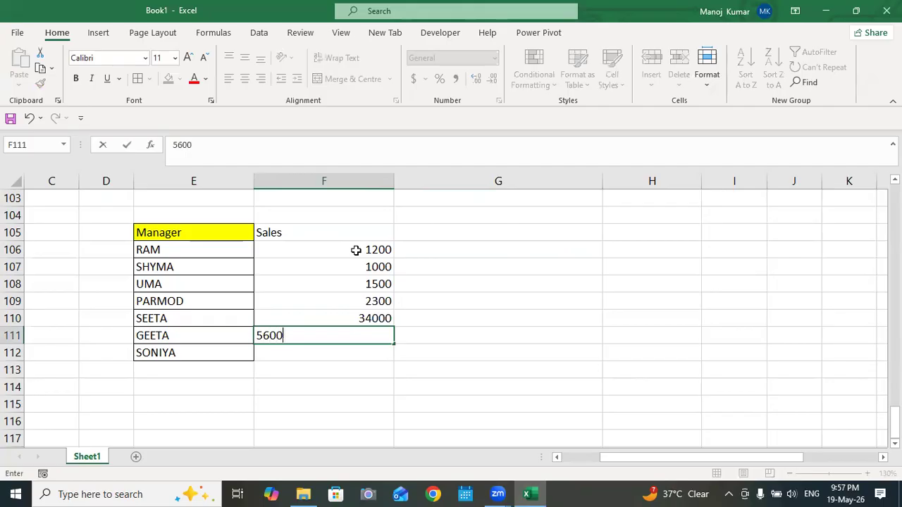
key(Return)
text(3000)
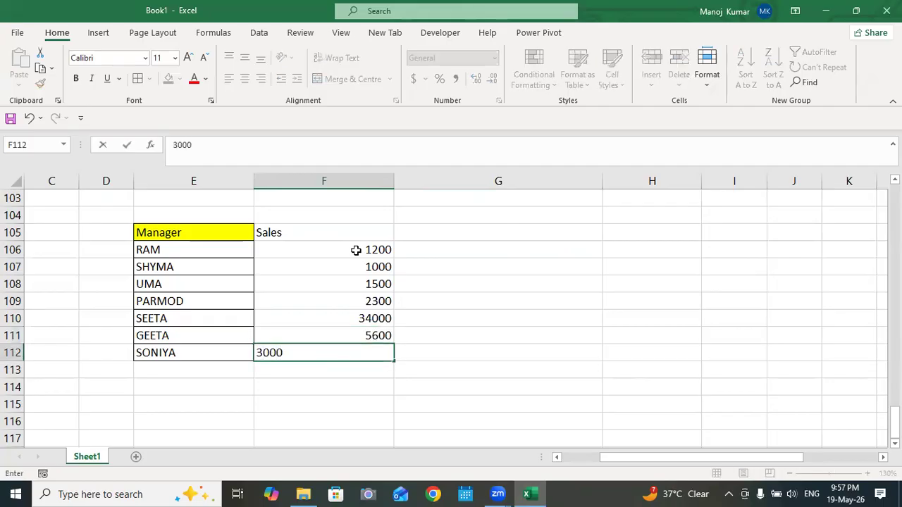
click(665, 336)
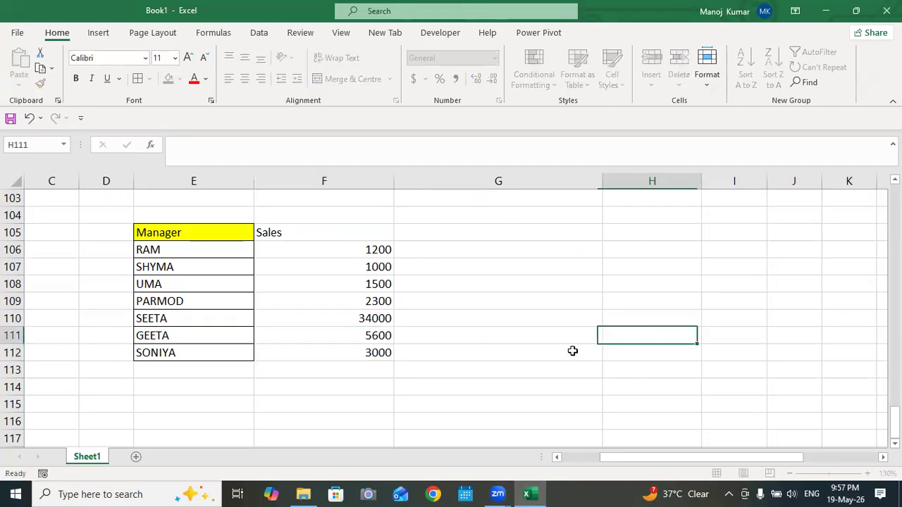
Step: Correct the sales value in F110 to 3400
click(383, 318)
double_click(385, 318)
key(BackSpace)
Step: Apply all borders to the Sales column F105:F112 and make column F narrower
drag(312, 233, 303, 356)
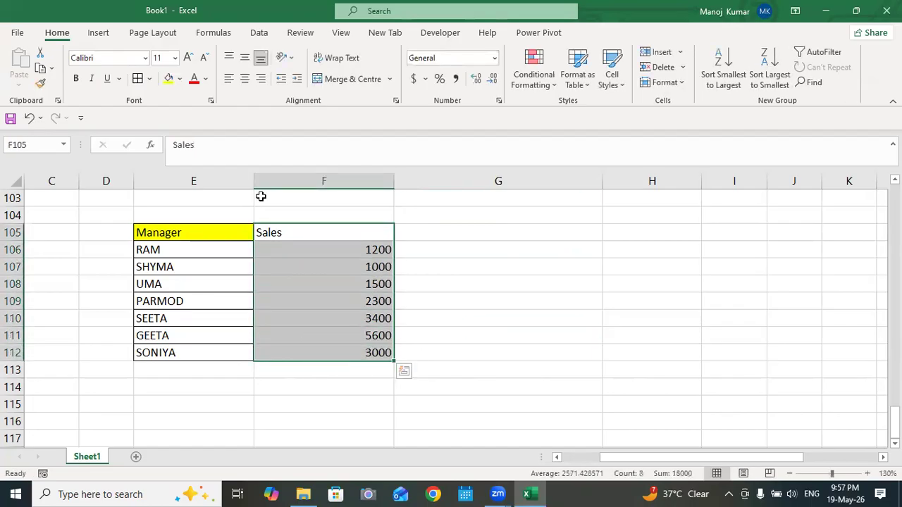
click(138, 78)
drag(388, 182, 341, 199)
click(329, 266)
click(295, 232)
drag(295, 233, 300, 372)
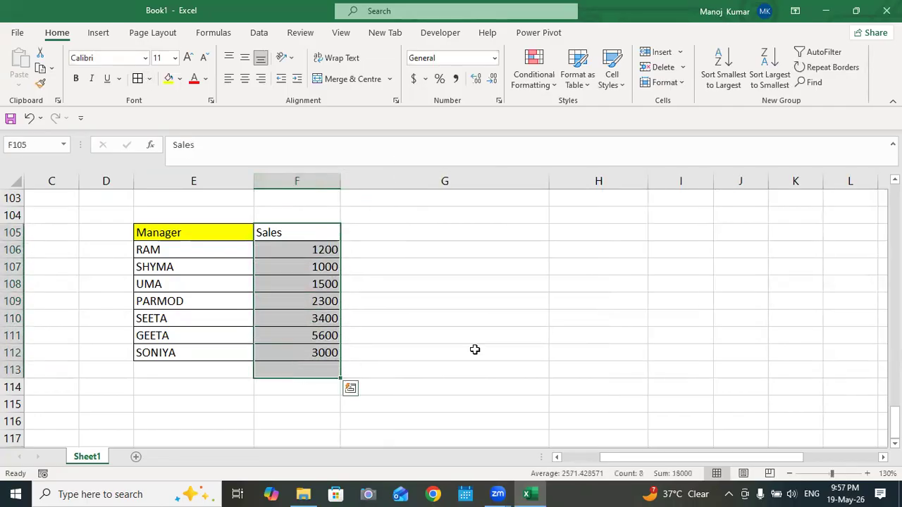
click(498, 336)
Step: Enter the condition SALES>3000 in F115 and its calculation SALES*20% in G115
click(289, 401)
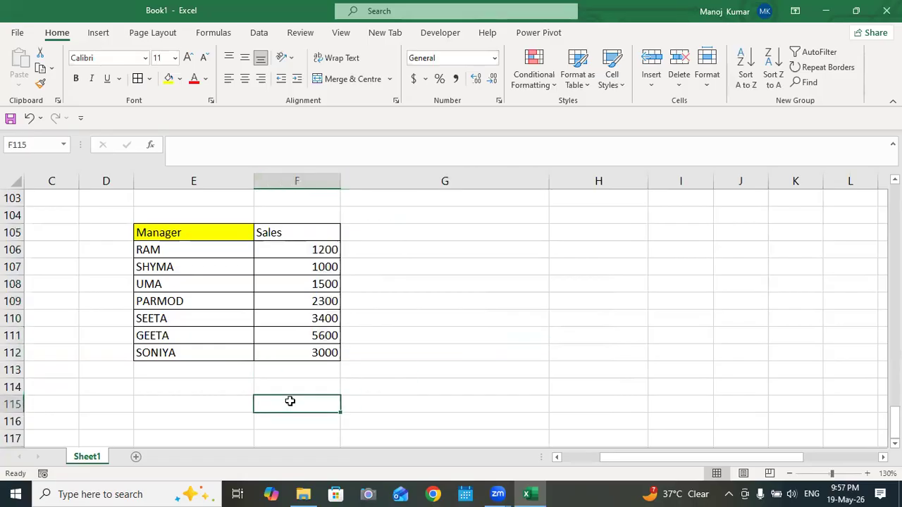
text(SALES>)
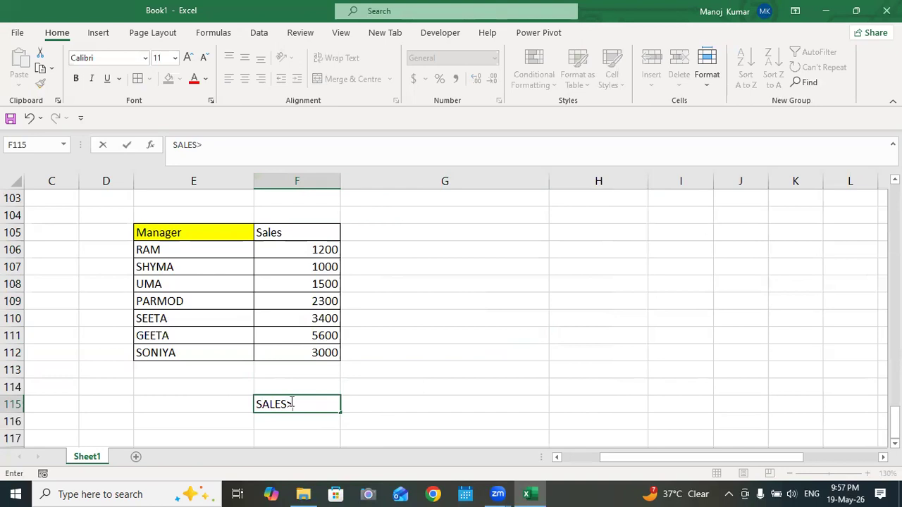
text(3000)
click(404, 401)
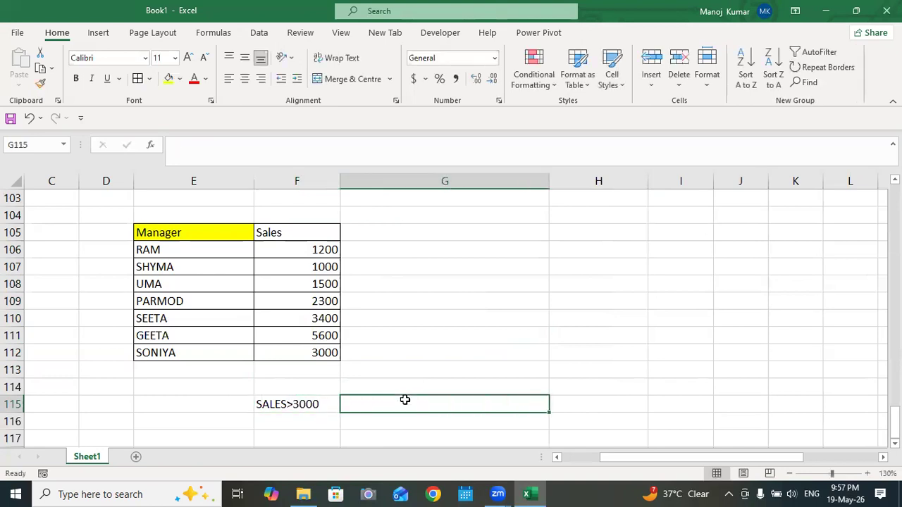
text(SALES)
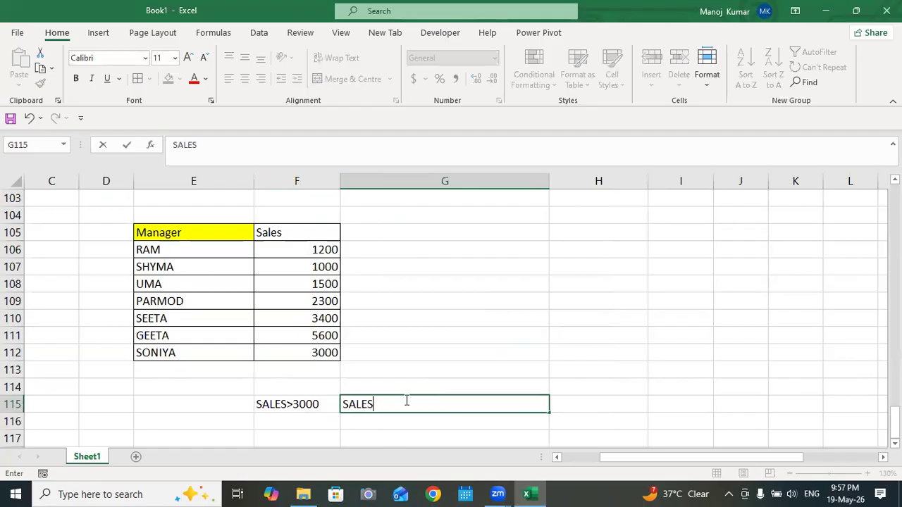
text(*20%)
click(624, 384)
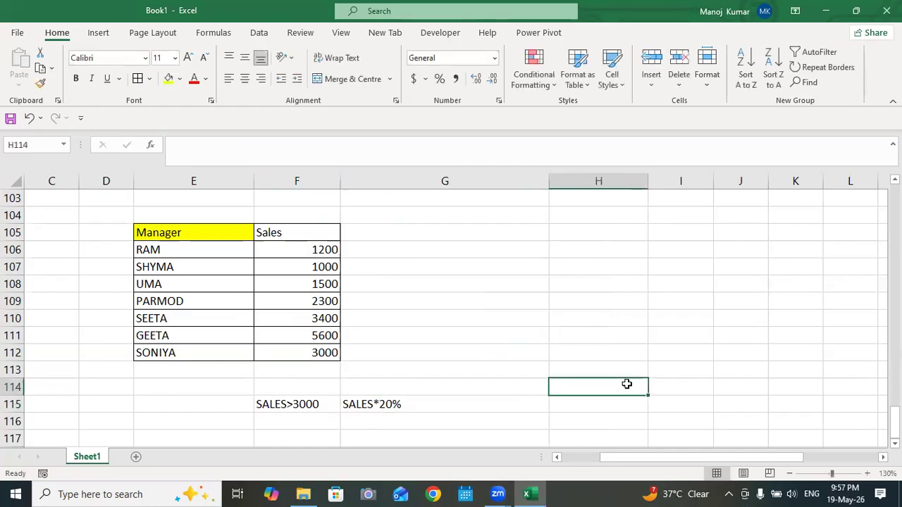
Step: Copy the SALES>3000 condition from F115 into F116
scroll(469, 409, down, 1)
click(298, 356)
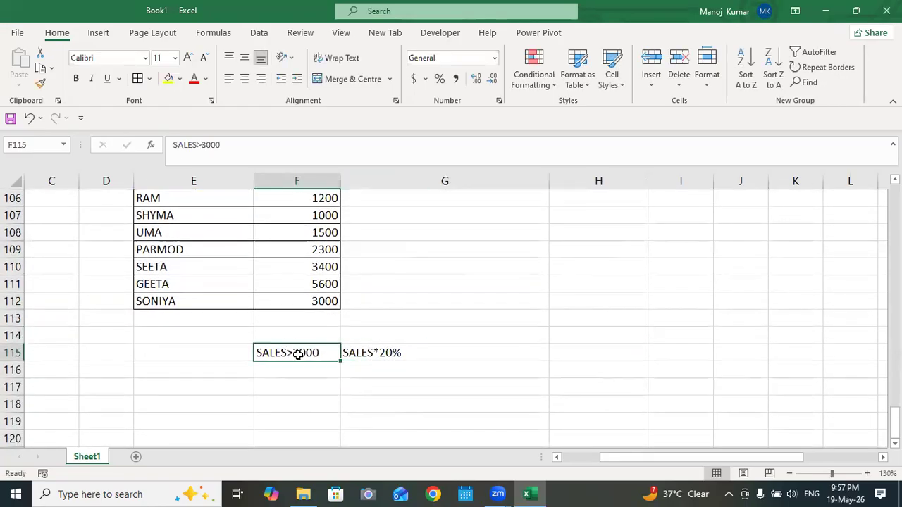
key(ctrl+c)
click(298, 368)
key(ctrl+v)
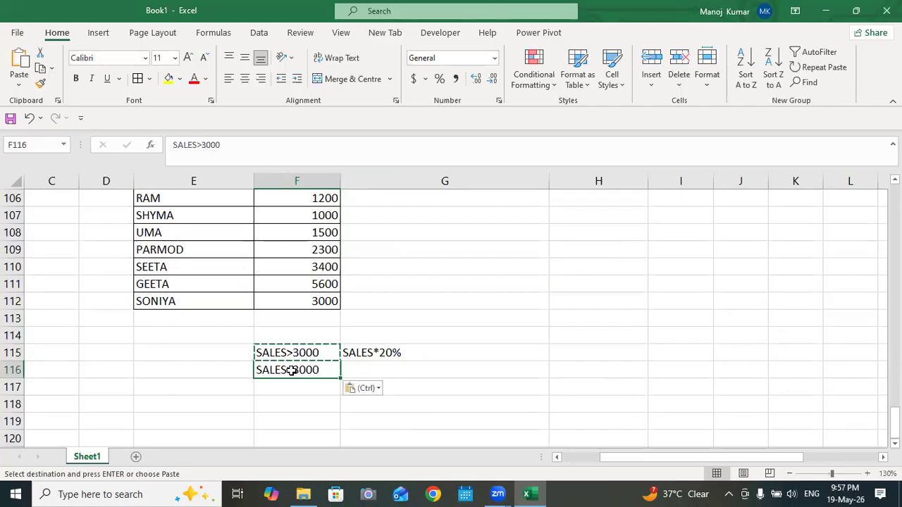
Step: Change the condition in F116 to SALES<3000
double_click(290, 370)
key(BackSpace)
text(<)
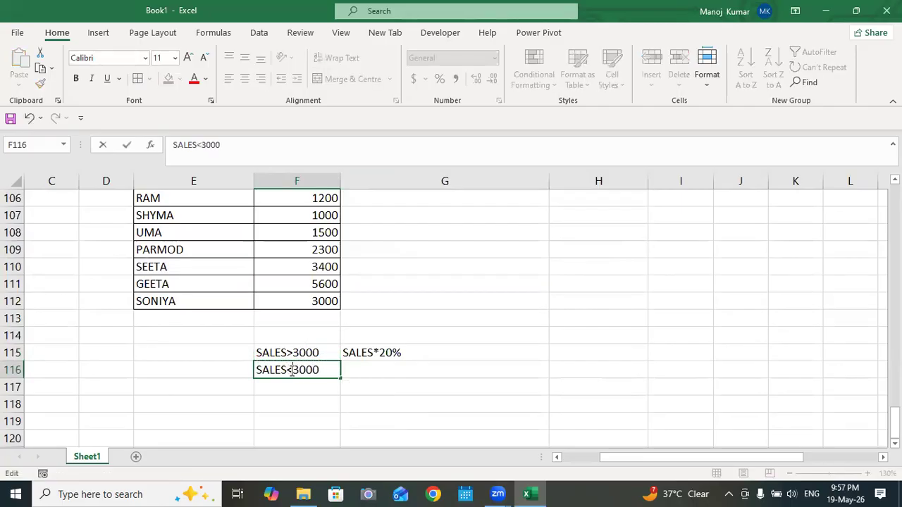
Step: Copy the SALES*20% calculation from G115 into G116 and change the copy to SALES*10%
click(488, 358)
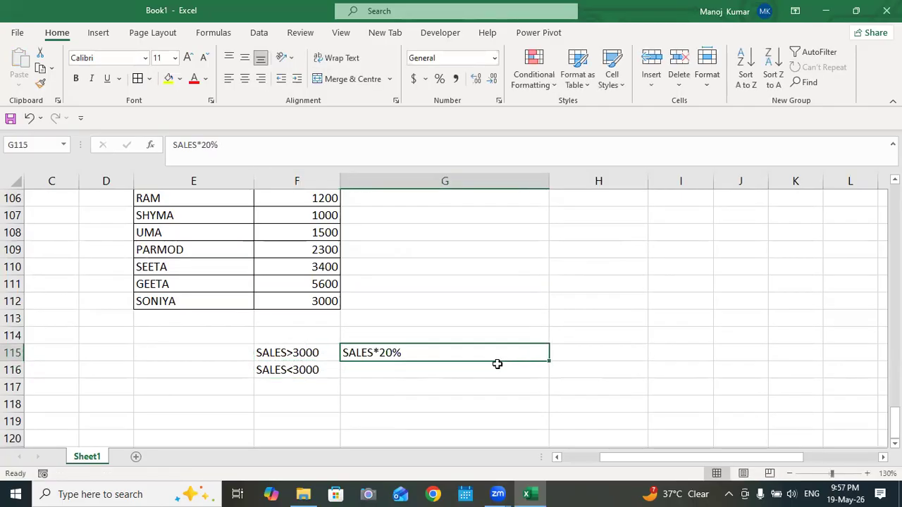
key(ctrl+c)
click(407, 370)
key(ctrl+v)
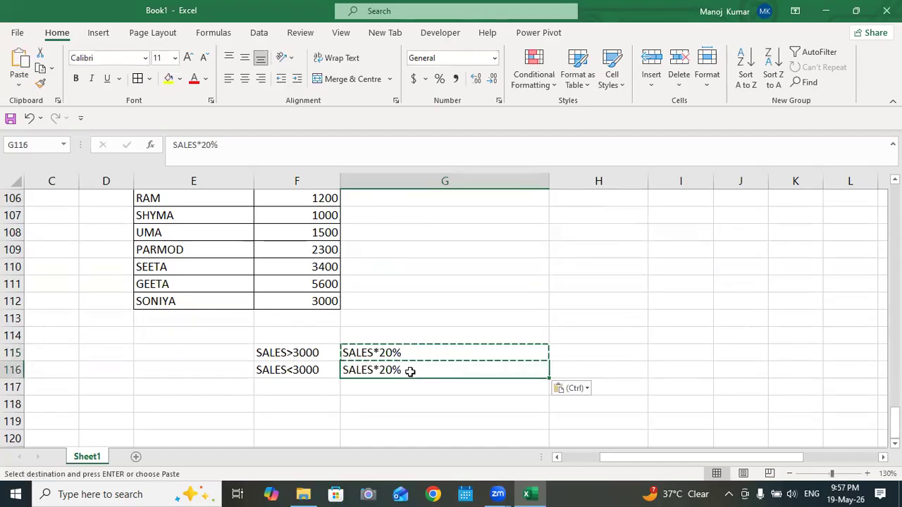
key(Escape)
double_click(384, 371)
key(BackSpace)
text(1)
Step: Move the conditions and calculations down one row to F116:G117, and enter the headings CONDITION in F115 and BONUS in G115
drag(736, 353, 736, 366)
drag(262, 350, 408, 400)
click(306, 352)
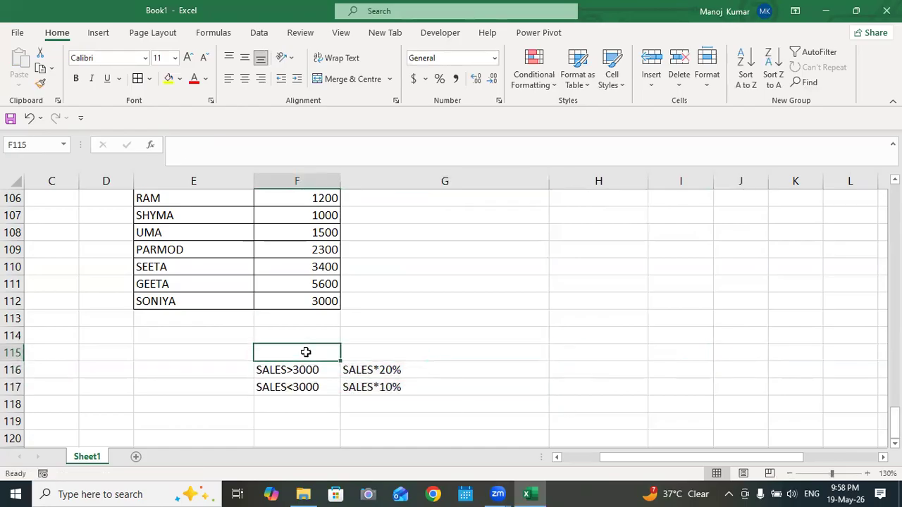
text(CONDITION)
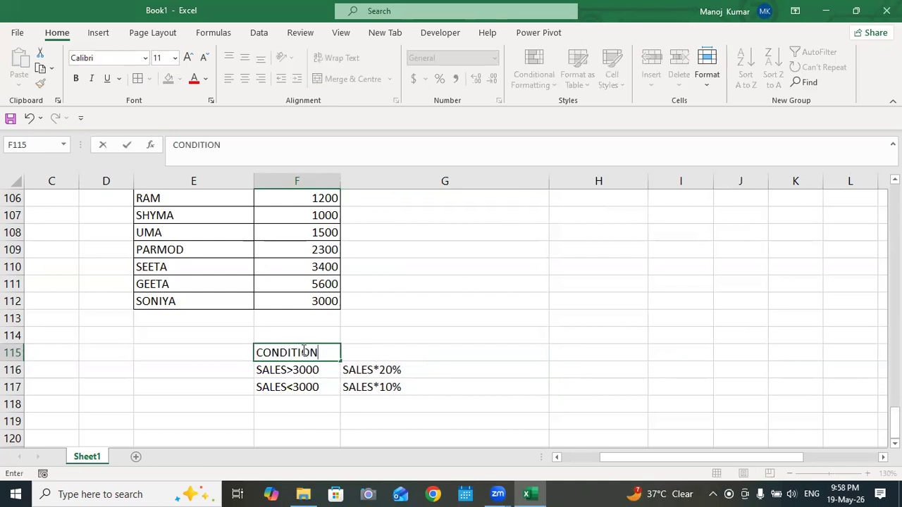
click(568, 366)
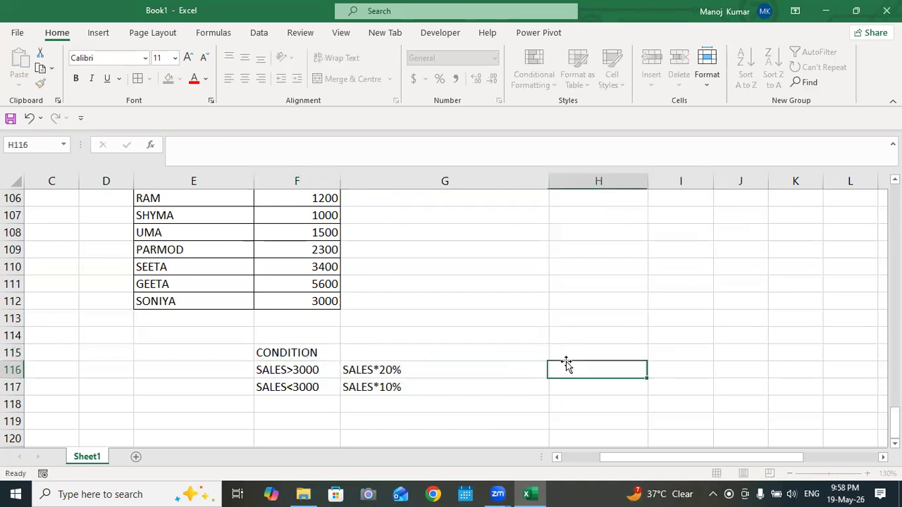
click(425, 357)
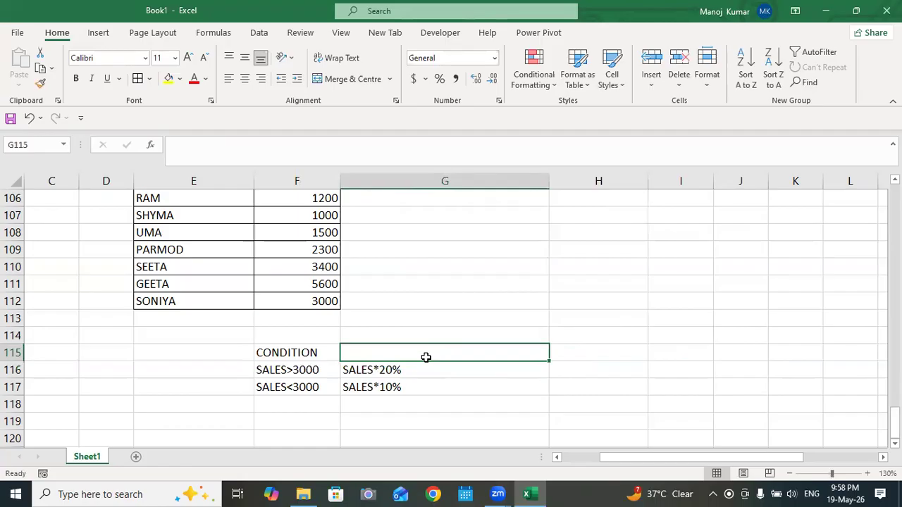
text(O)
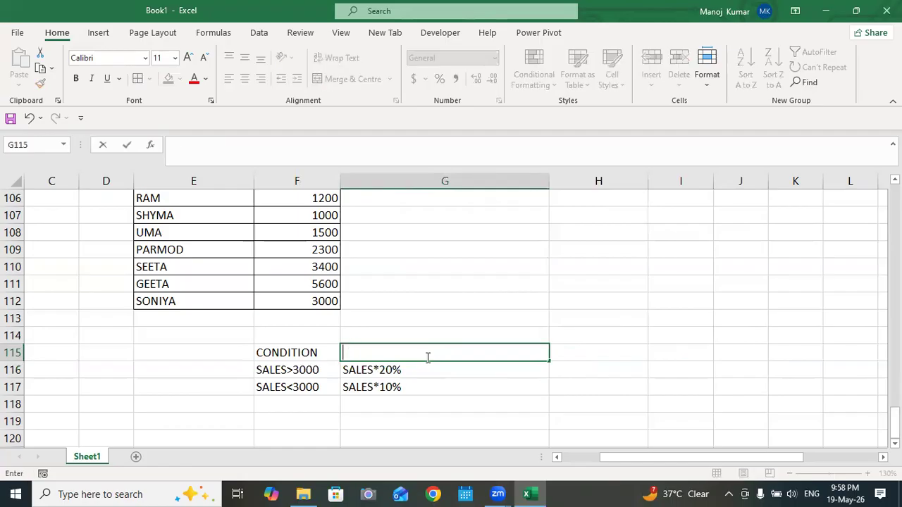
text(ONUS)
click(696, 380)
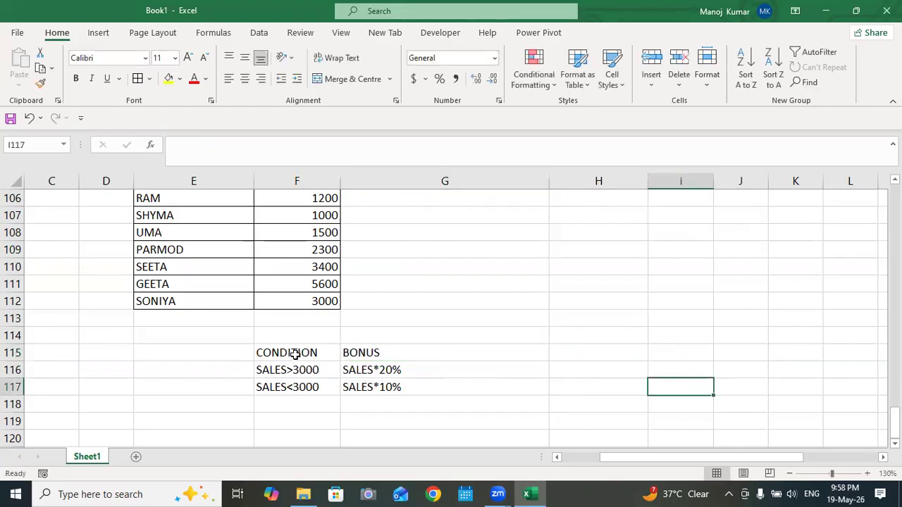
Step: Apply all borders to the condition and bonus table in F115:G117
drag(296, 354, 441, 388)
click(138, 79)
click(443, 339)
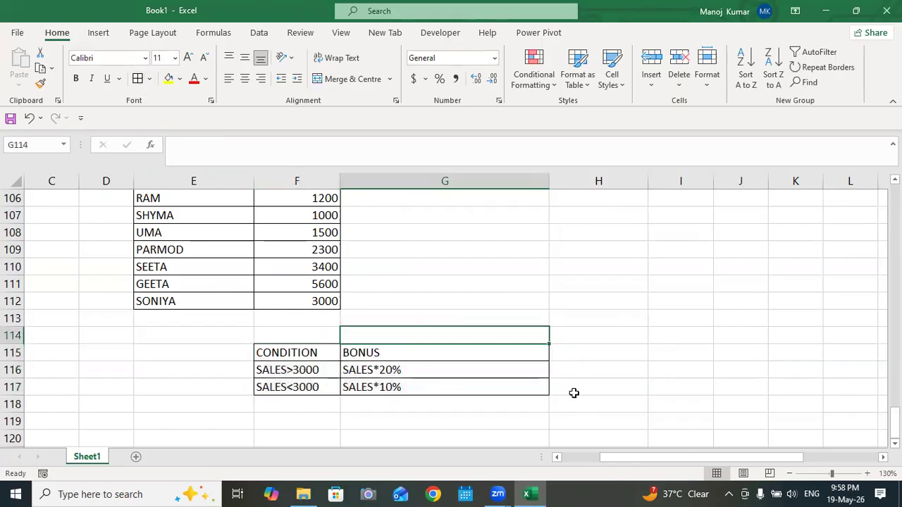
drag(417, 372, 408, 386)
drag(304, 371, 303, 388)
Step: Add the heading BONUS in G105, beside the Sales column of the manager table
scroll(574, 394, up, 1)
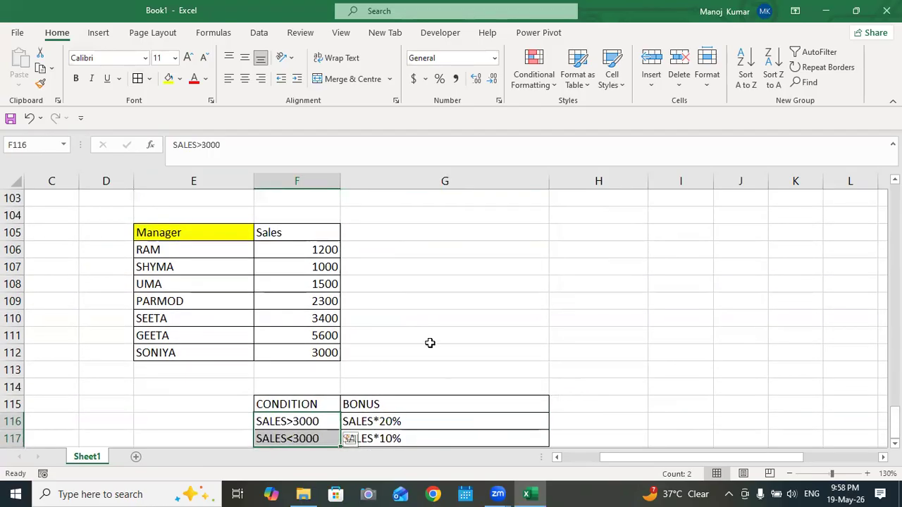
click(390, 242)
click(390, 227)
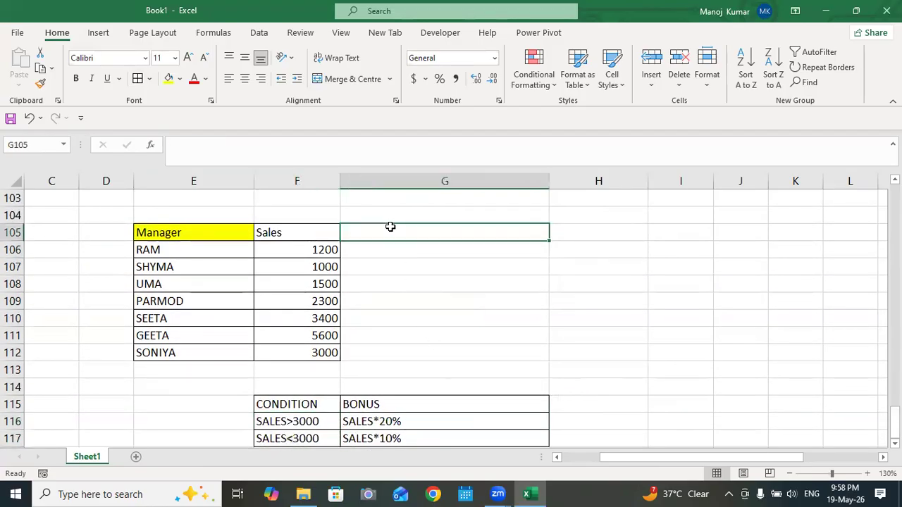
text(BONUS)
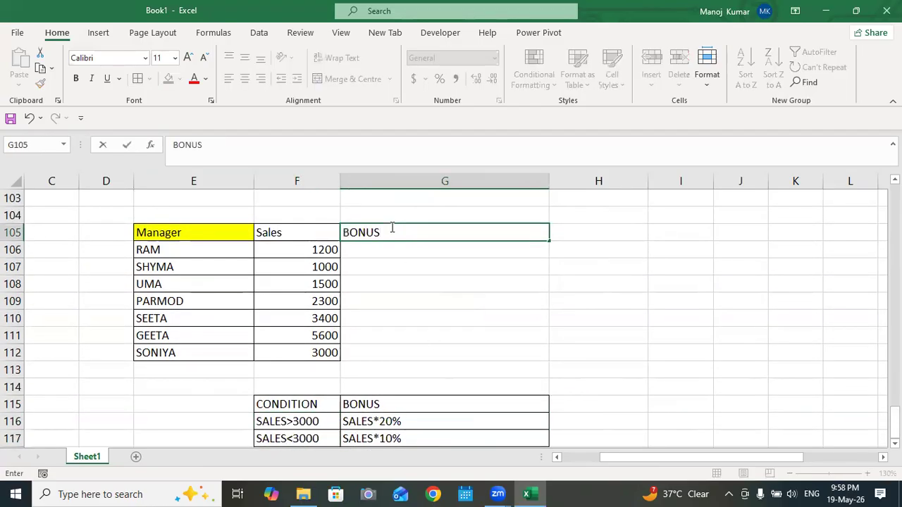
click(687, 335)
Step: Start an IF formula in G106 with the logical test F106>3000
click(443, 251)
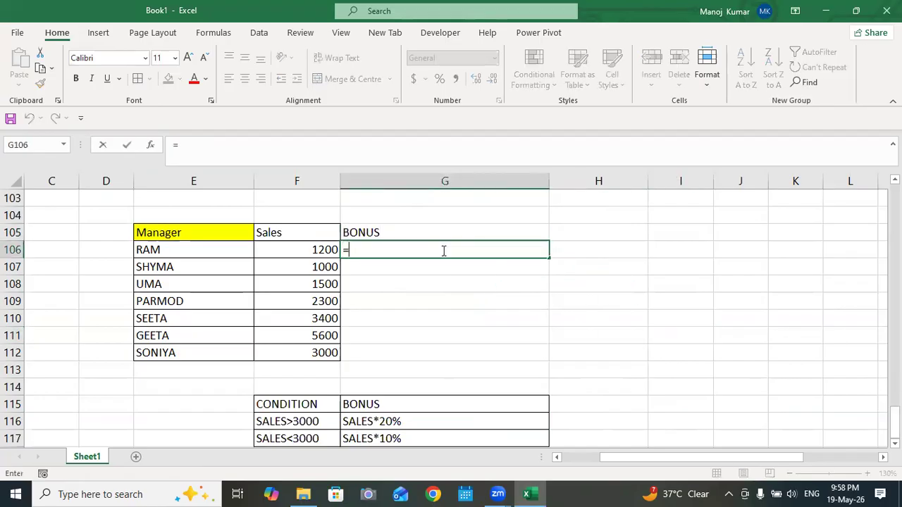
text(IF()
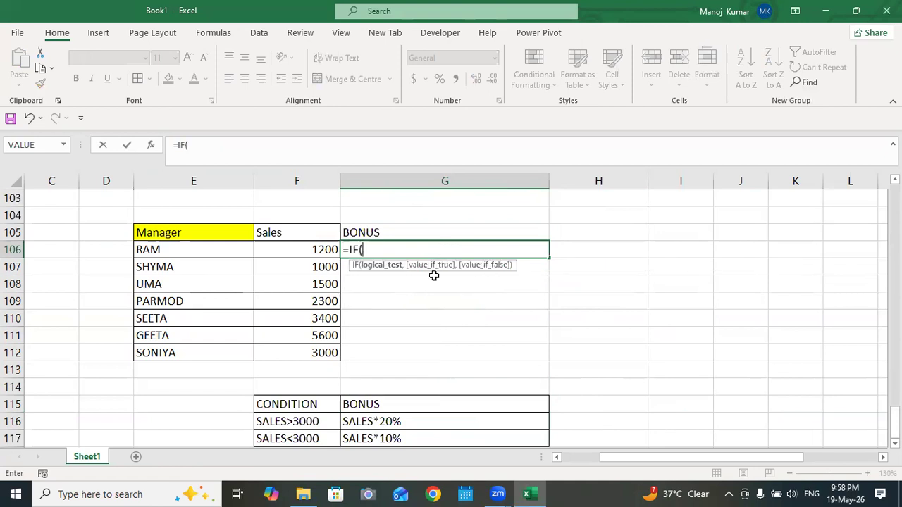
scroll(380, 428, down, 1)
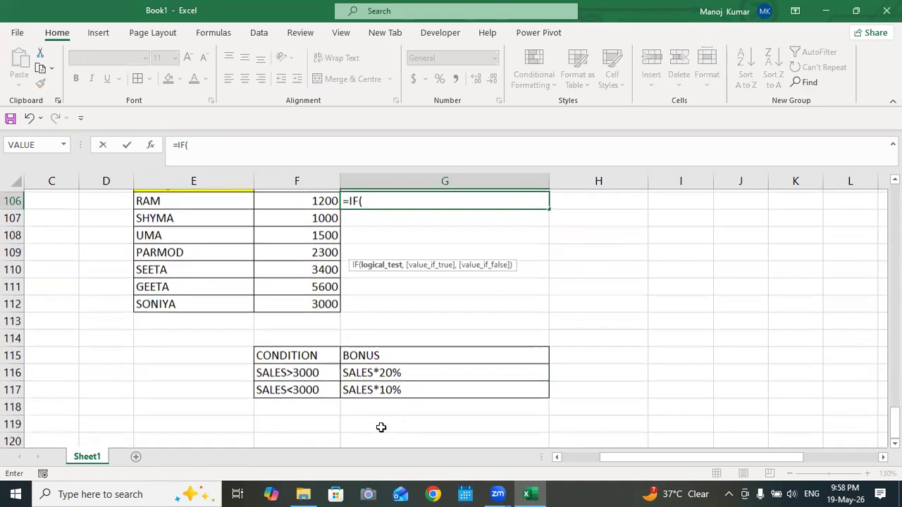
scroll(366, 390, up, 2)
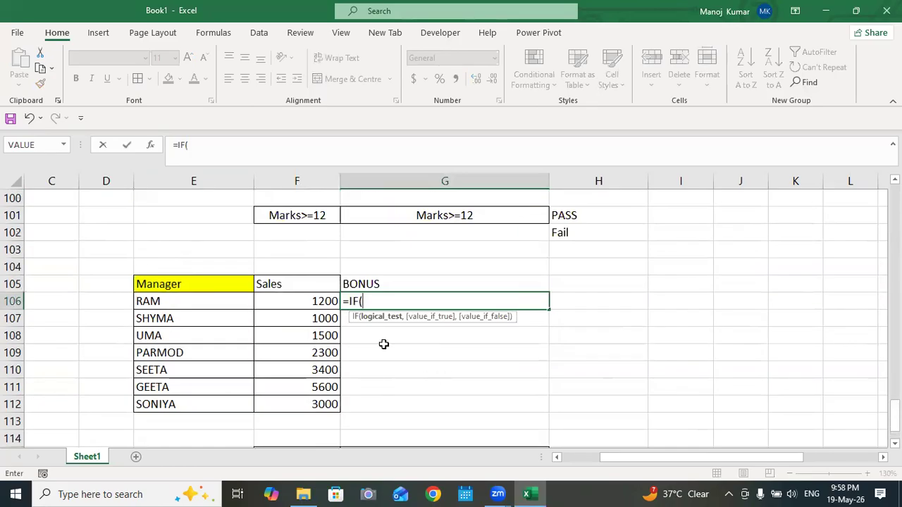
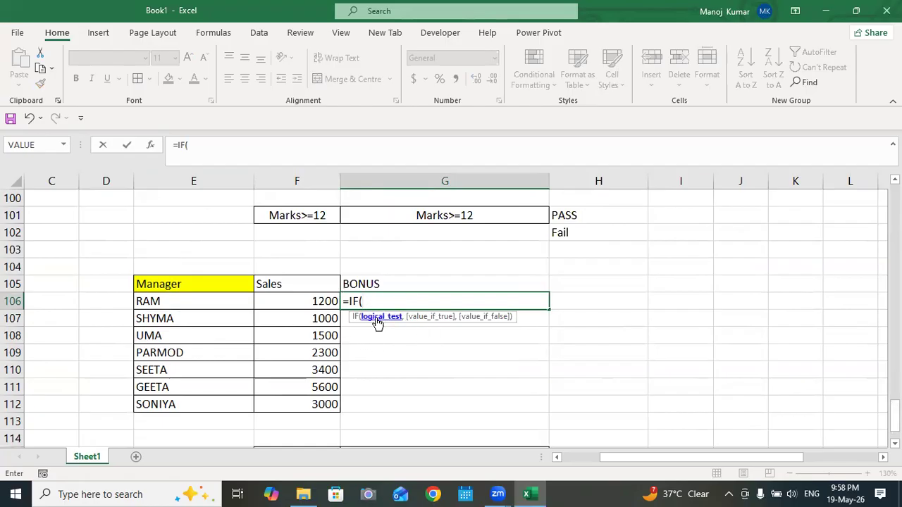
click(273, 303)
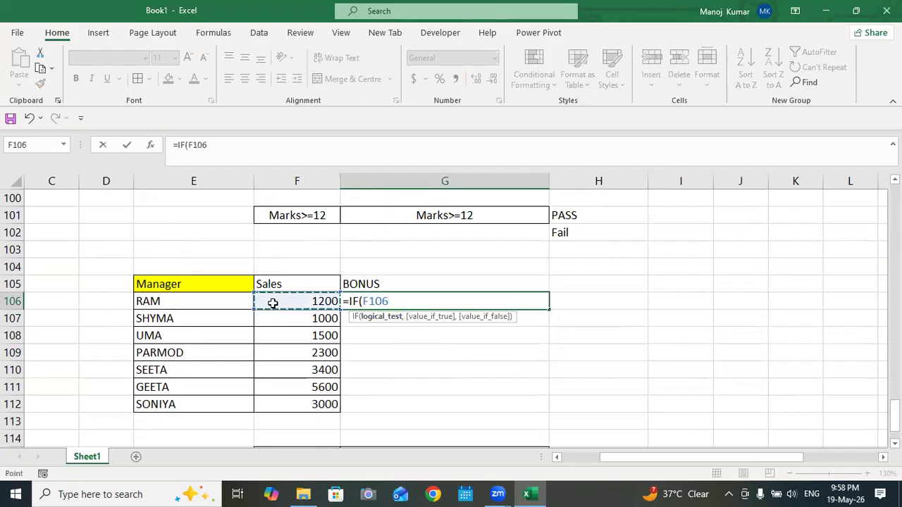
text(>)
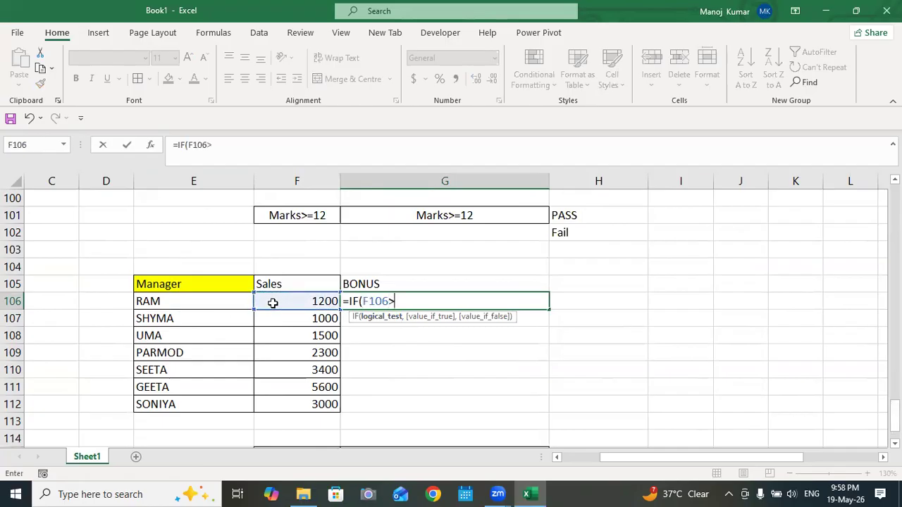
text(3000,)
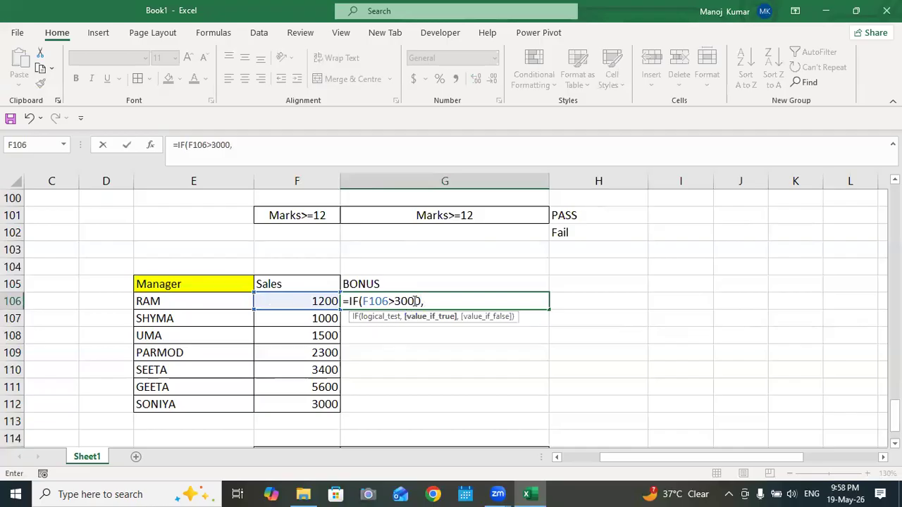
drag(420, 301, 362, 302)
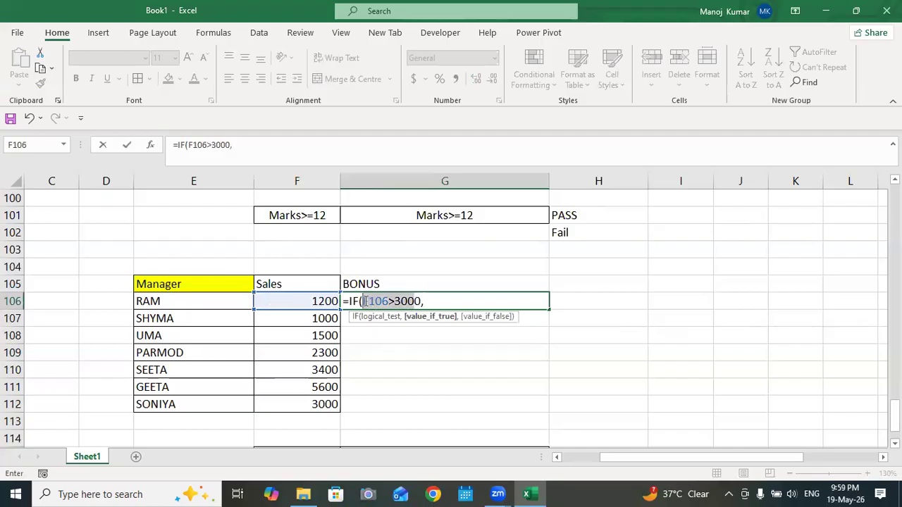
click(436, 302)
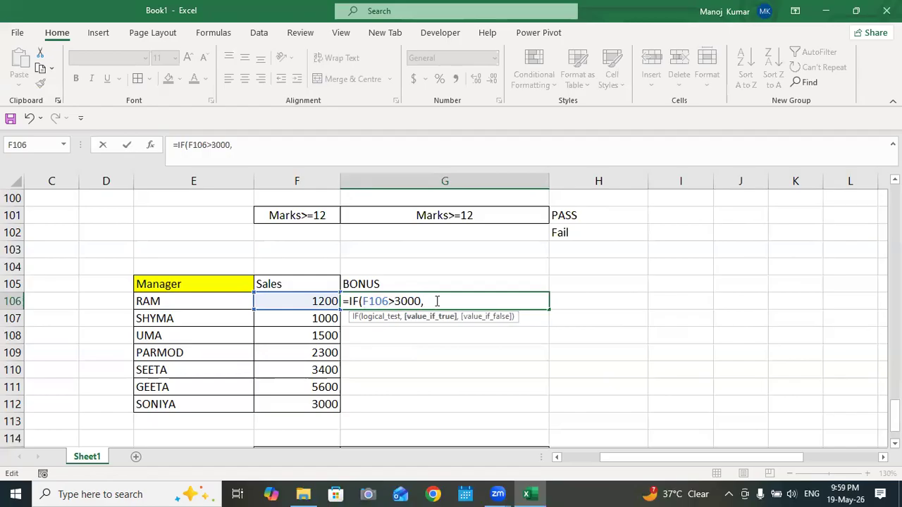
Step: Complete the IF formula in G106 with F106*20% as the true value and F106*10% as the false value
click(312, 302)
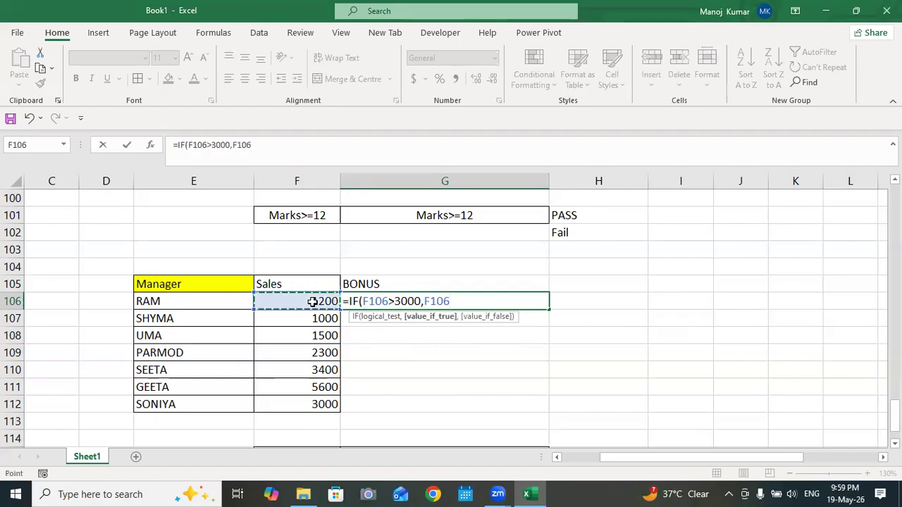
text(*20%,)
click(312, 302)
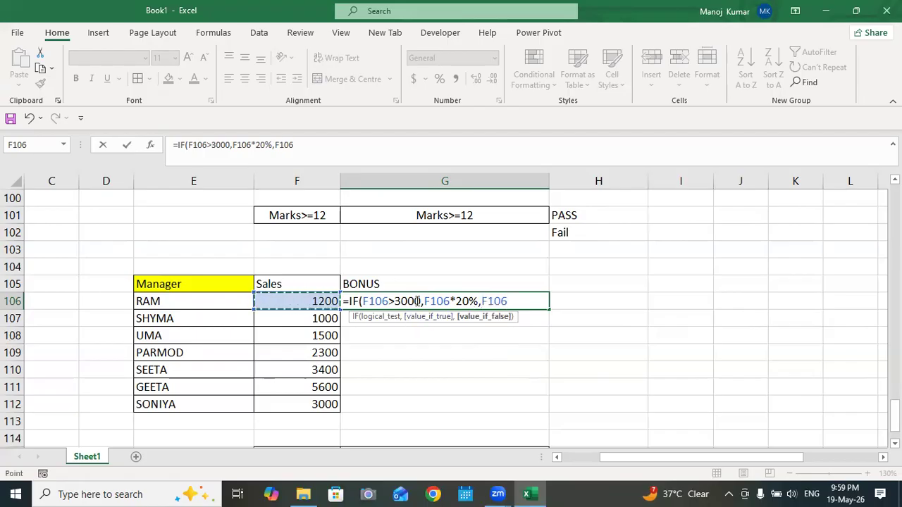
drag(422, 300, 364, 302)
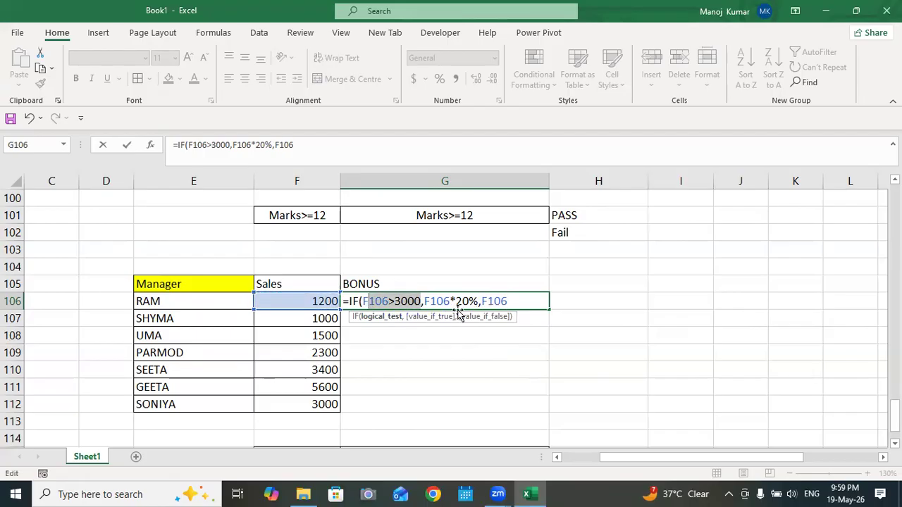
click(513, 298)
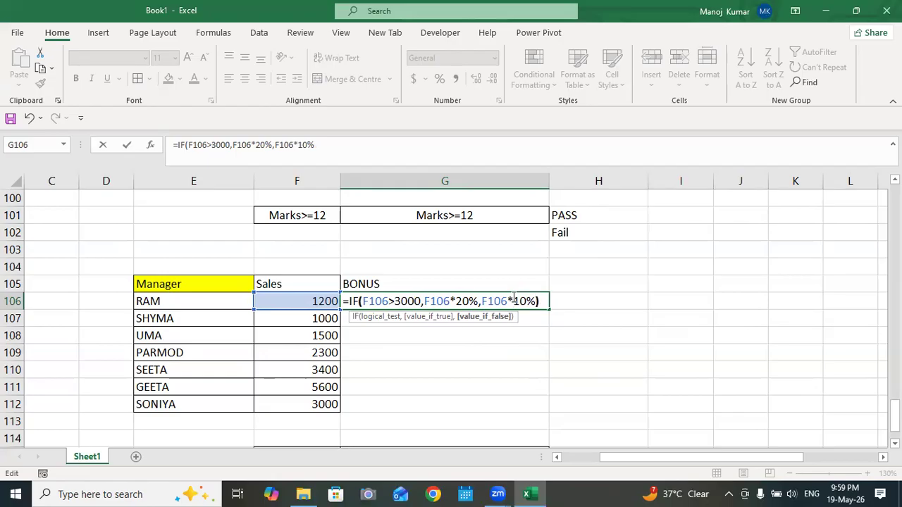
key(Return)
click(513, 299)
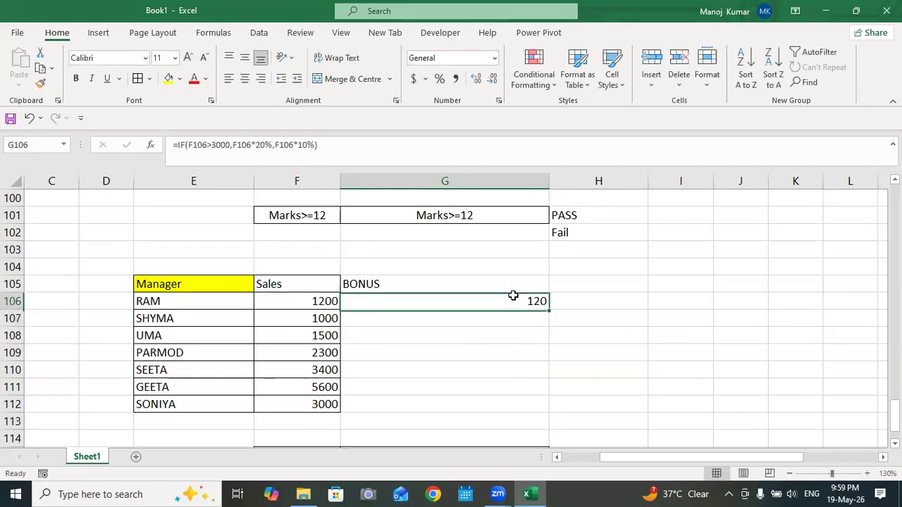
Step: Fill the bonus formula from G106 down through G112
click(306, 301)
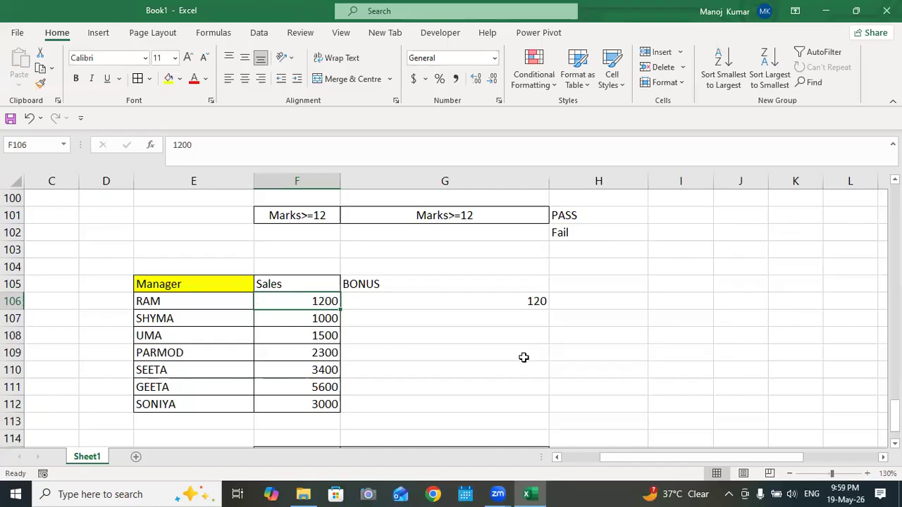
click(535, 302)
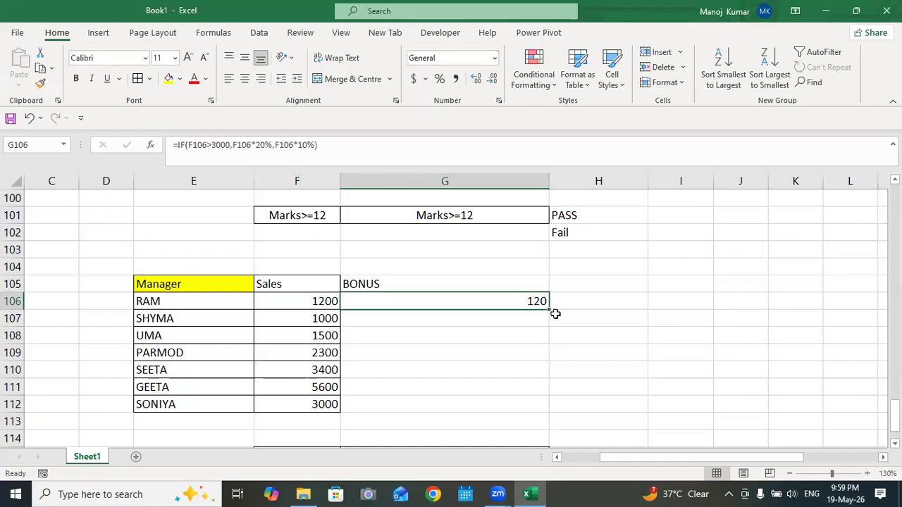
drag(550, 310, 536, 415)
click(665, 362)
Step: Change the logical test of the bonus formula in G112 to F112>=3000
scroll(664, 363, down, 2)
scroll(654, 359, up, 1)
drag(315, 321, 515, 326)
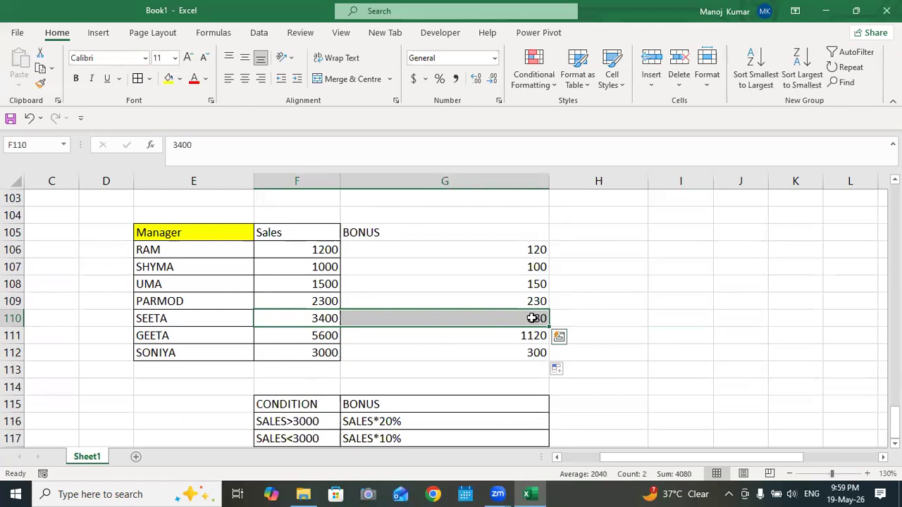
drag(322, 337, 514, 341)
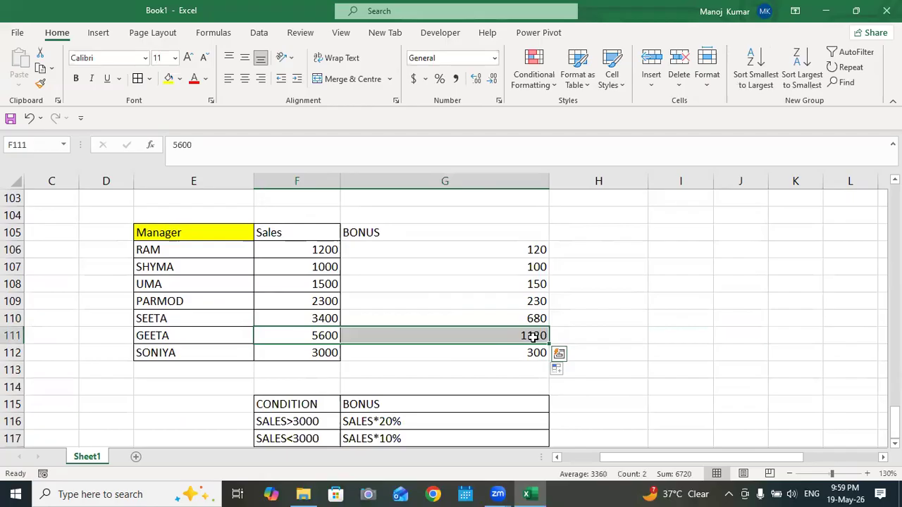
click(316, 353)
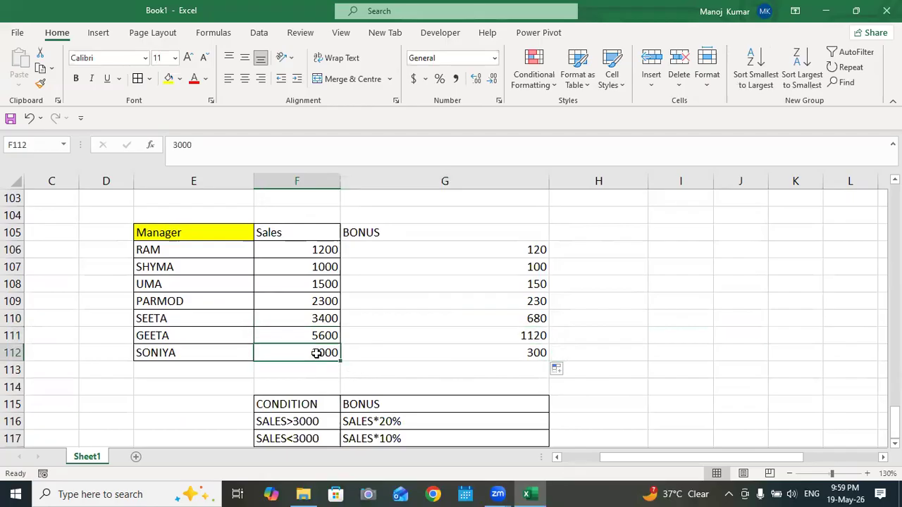
click(502, 357)
double_click(504, 350)
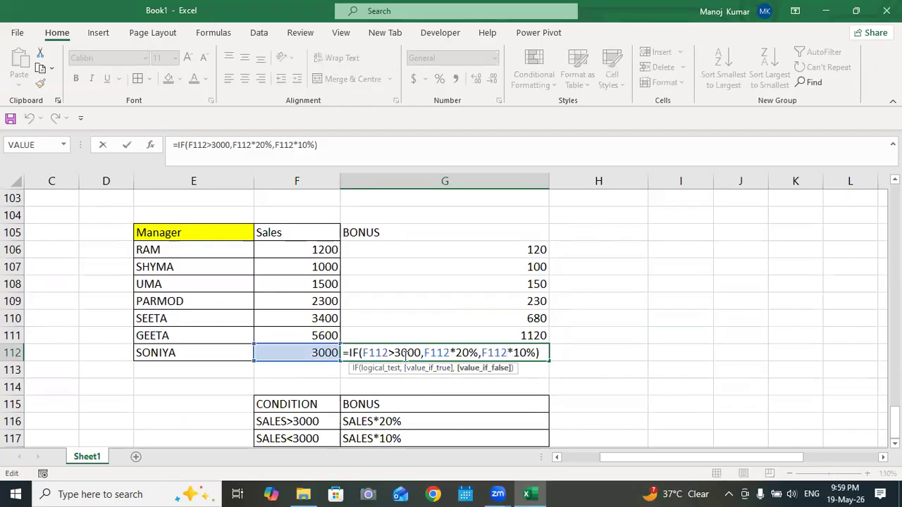
click(385, 352)
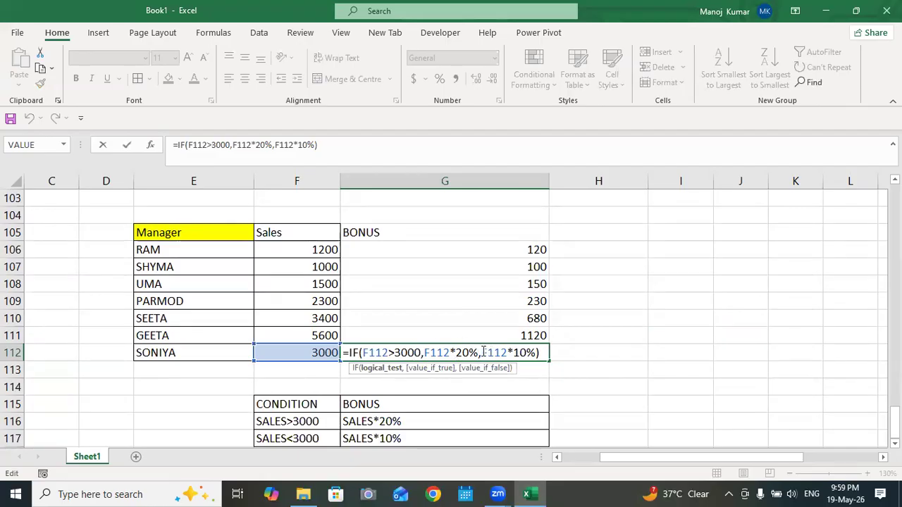
drag(482, 352, 540, 352)
click(391, 355)
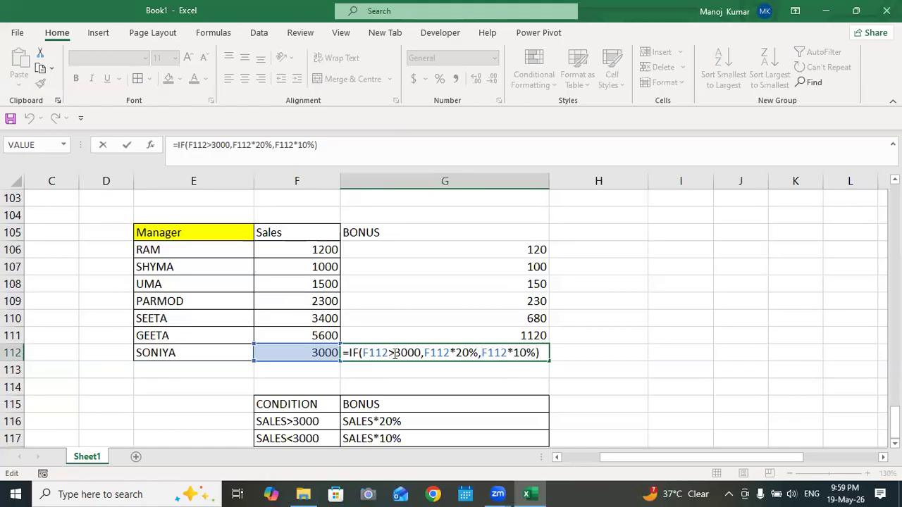
text(=)
key(Return)
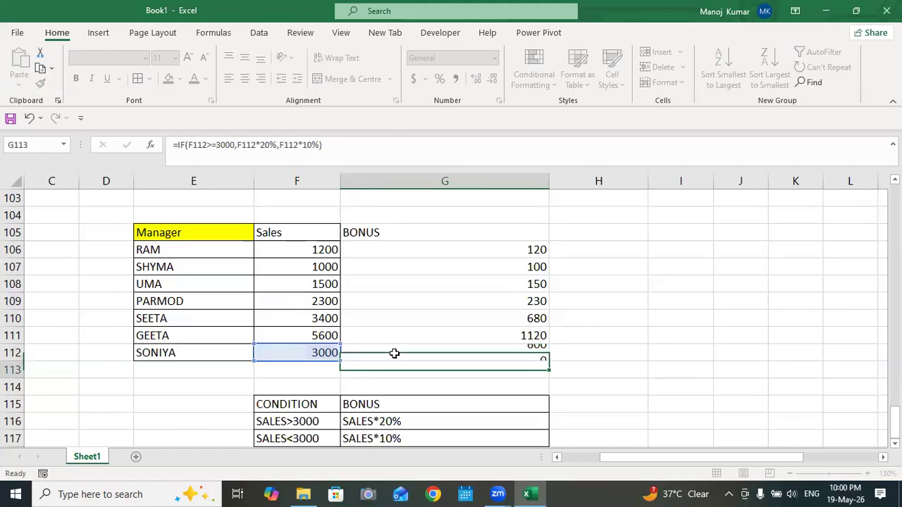
Step: Review the edited formula in G112 and compare the sales and bonus values across F106:G112
double_click(525, 354)
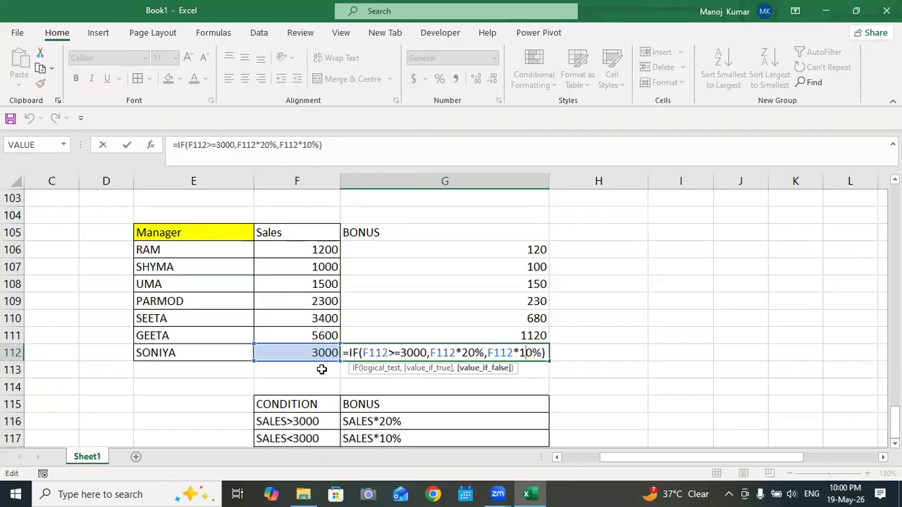
key(Return)
drag(312, 319, 308, 354)
drag(528, 318, 523, 353)
drag(322, 249, 539, 301)
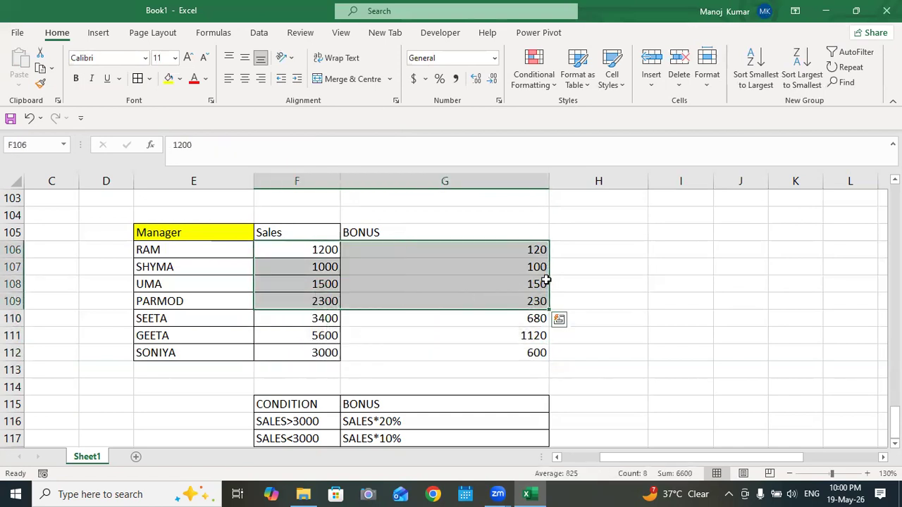
Step: Copy the bonus formula from G106 into H106 as a text note with a leading comma
double_click(522, 248)
drag(541, 248, 329, 249)
key(ctrl+c)
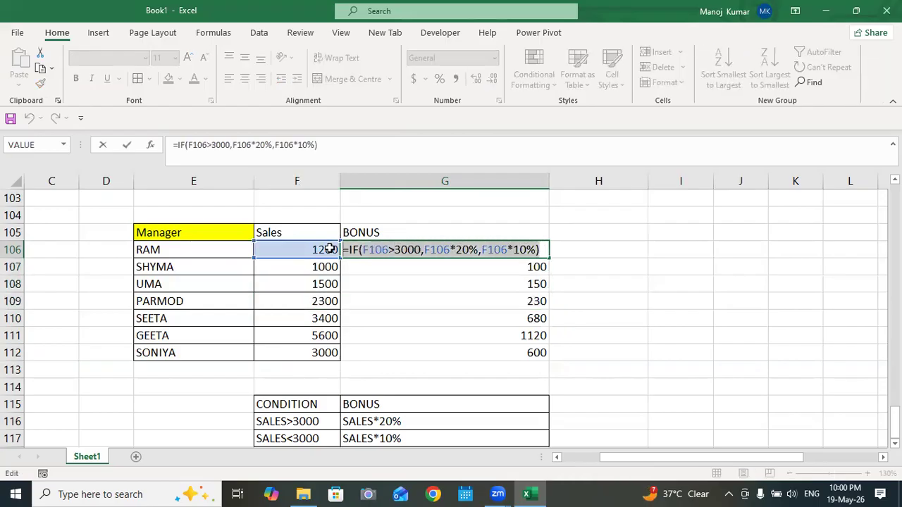
key(Return)
double_click(633, 247)
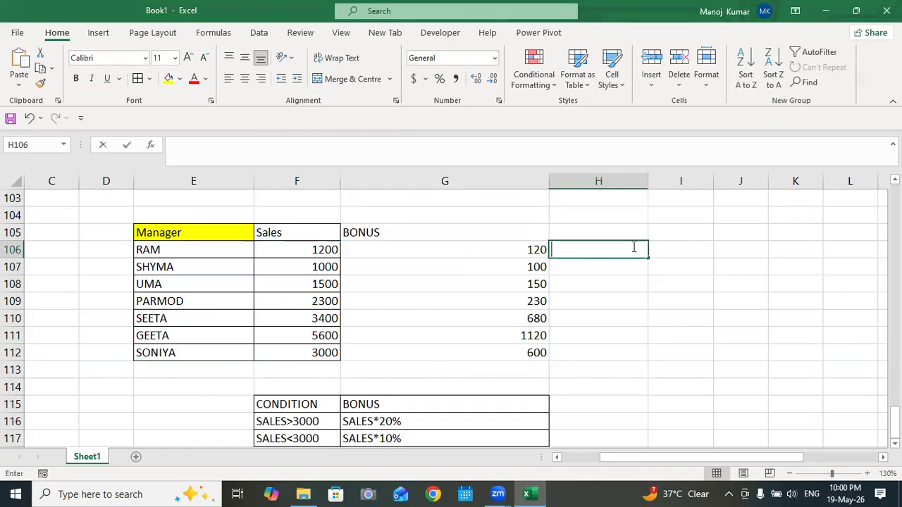
text(,)
key(ctrl+v)
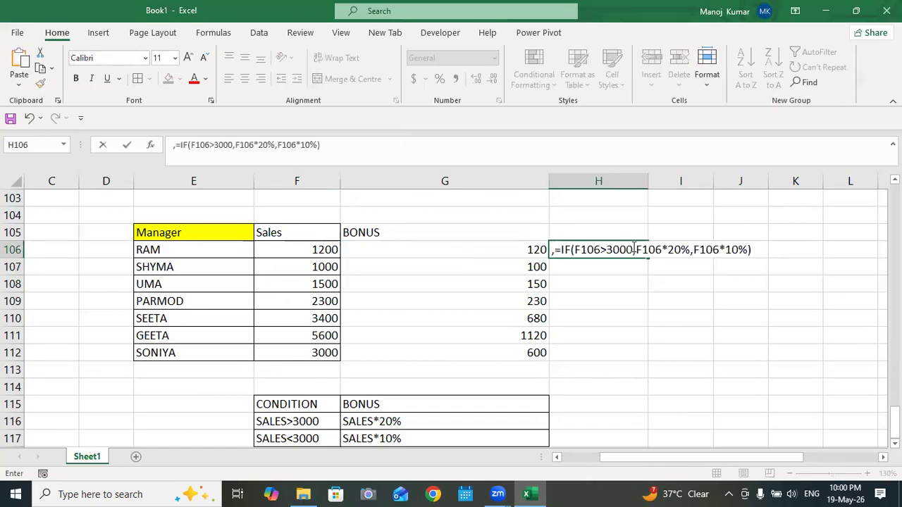
click(753, 310)
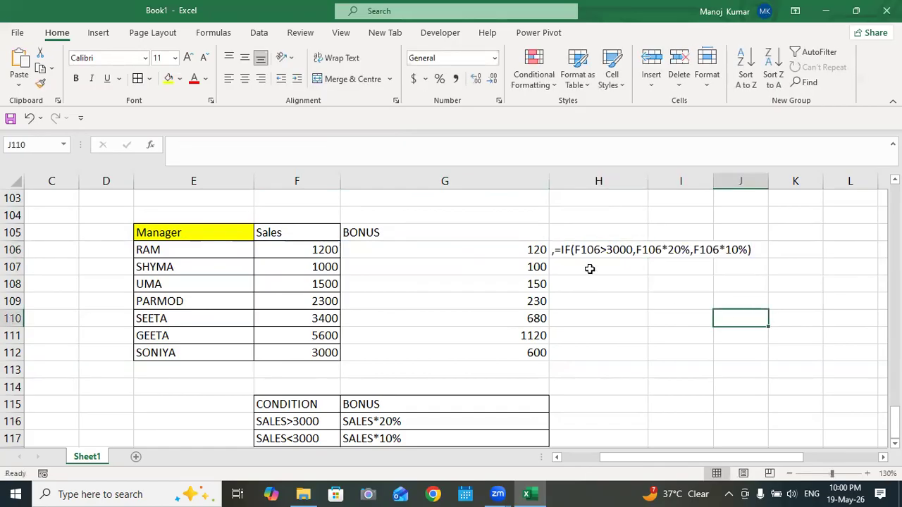
Step: Format the bonus column G105:G112 in bold with borders, and fill the Sales and BONUS headers yellow
drag(478, 237, 441, 349)
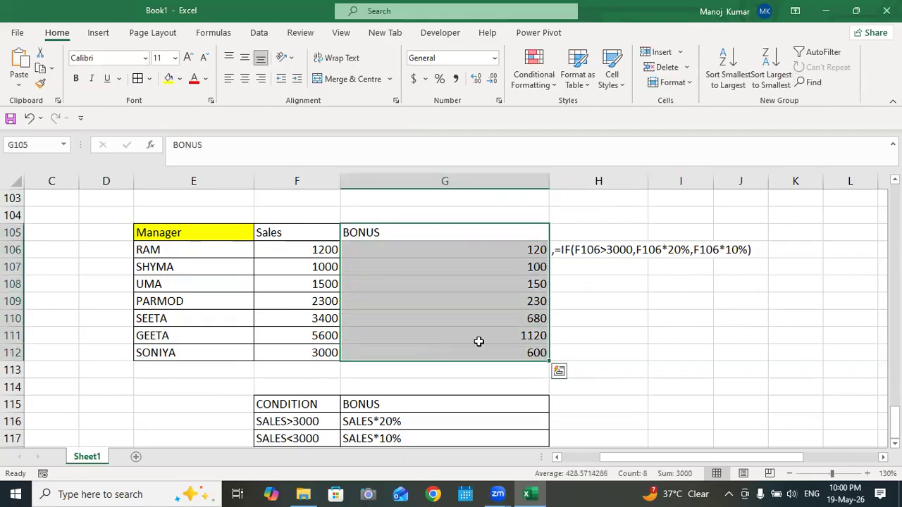
click(75, 78)
click(579, 387)
drag(406, 232, 285, 231)
click(171, 83)
click(708, 296)
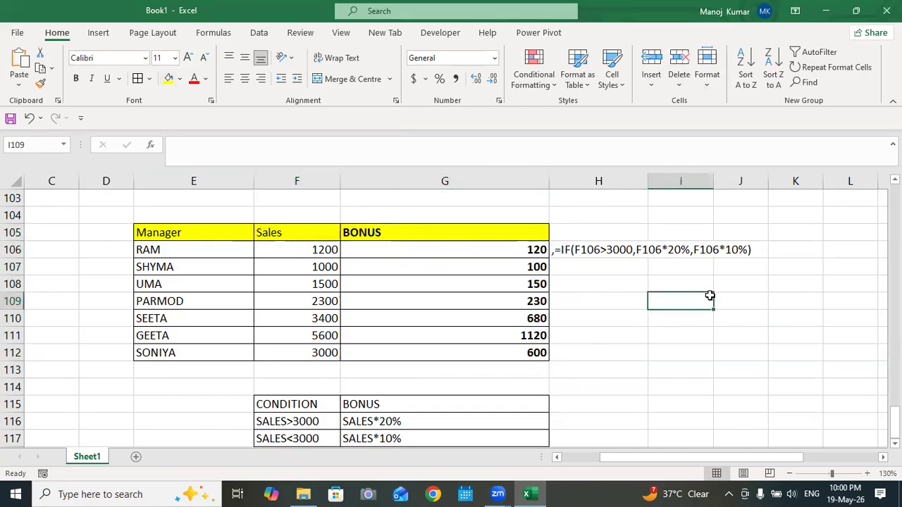
Step: Add borders to the student RESULT cells H93:H99
scroll(544, 355, down, 3)
scroll(545, 360, down, 1)
scroll(544, 359, up, 7)
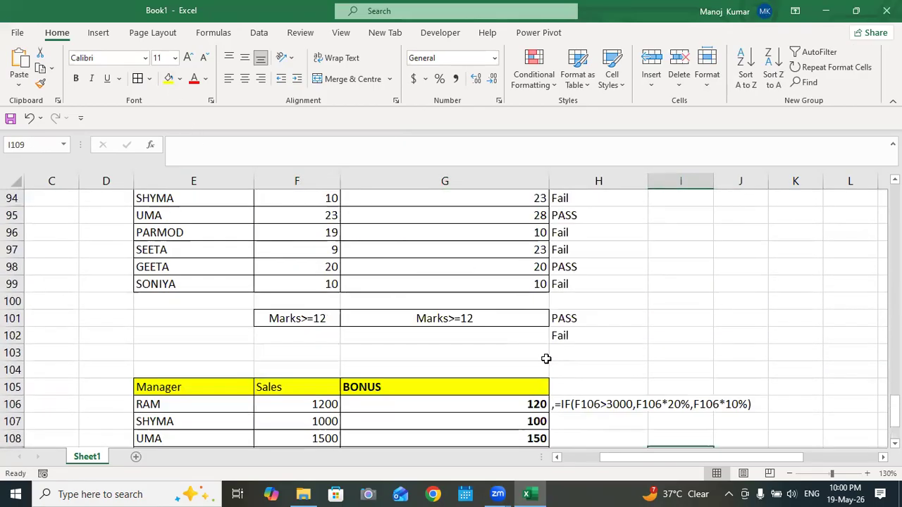
scroll(546, 358, up, 3)
drag(578, 335, 589, 352)
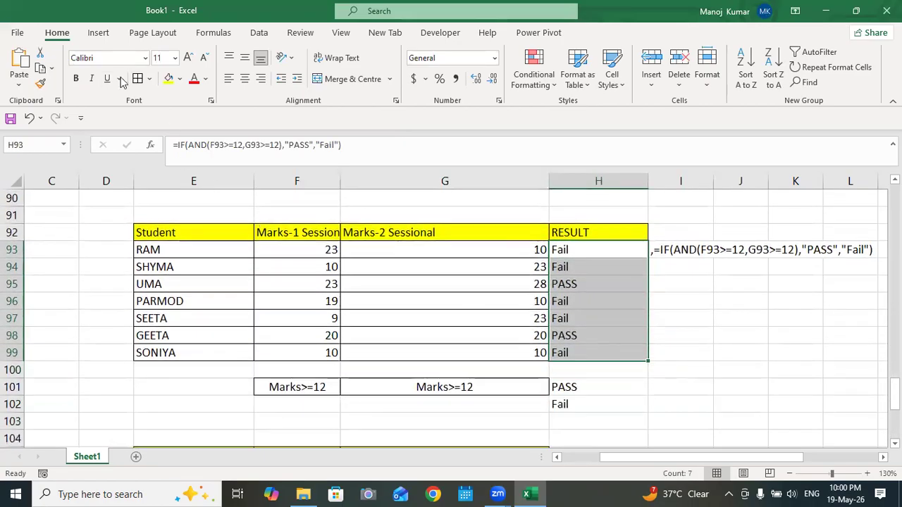
scroll(540, 329, up, 1)
scroll(540, 324, down, 6)
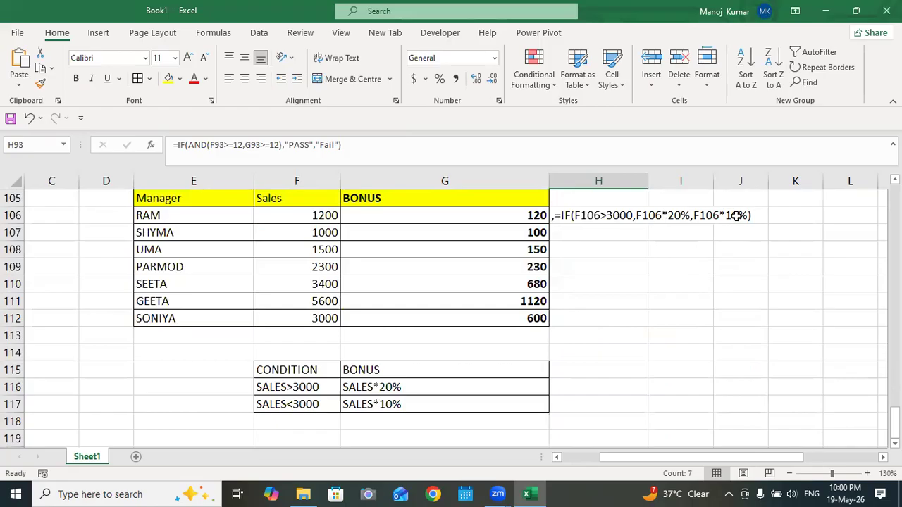
Step: Switch to the Zoom meeting window and return to the Excel workbook
mouse_move(498, 494)
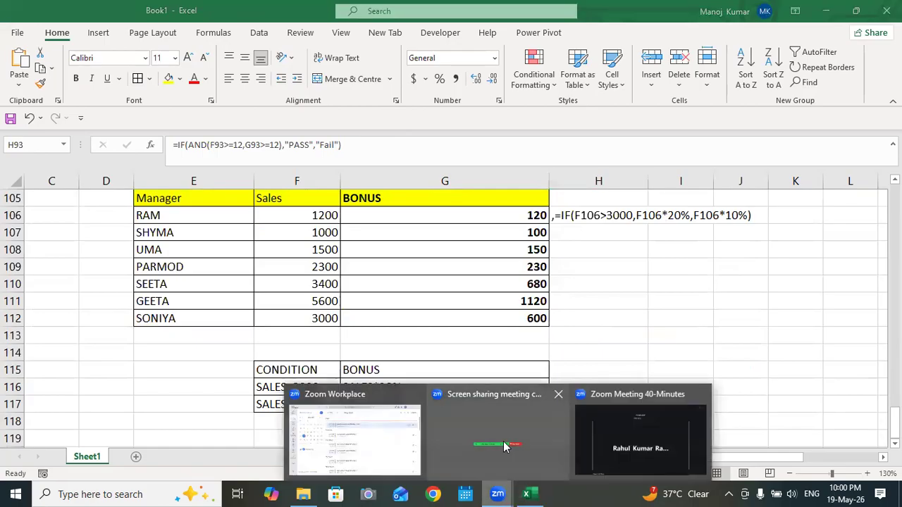
click(610, 439)
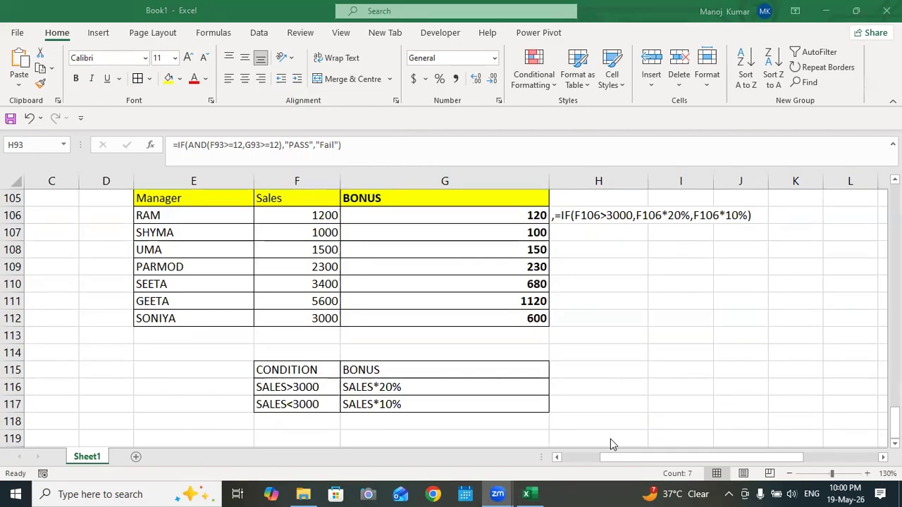
click(525, 493)
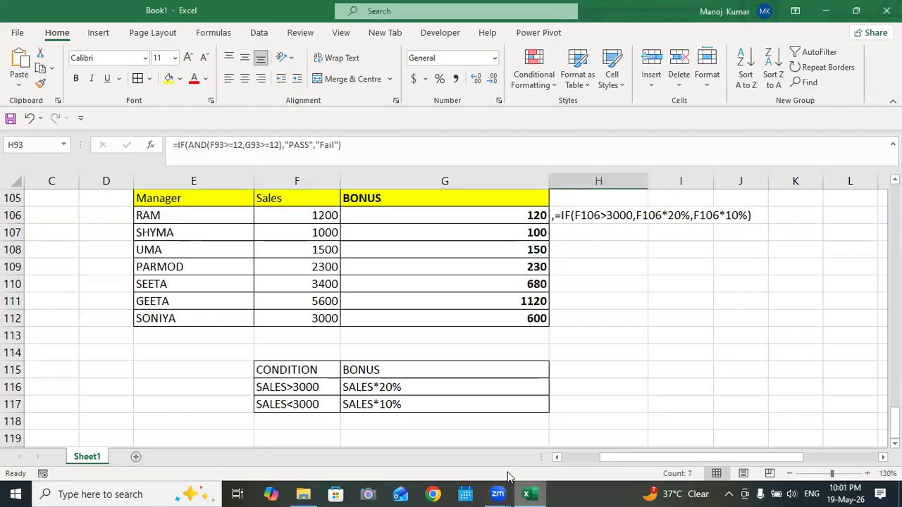
Step: Look through the sheet's notes from the comparison operators and AND/OR examples to the bonus table
scroll(445, 345, up, 20)
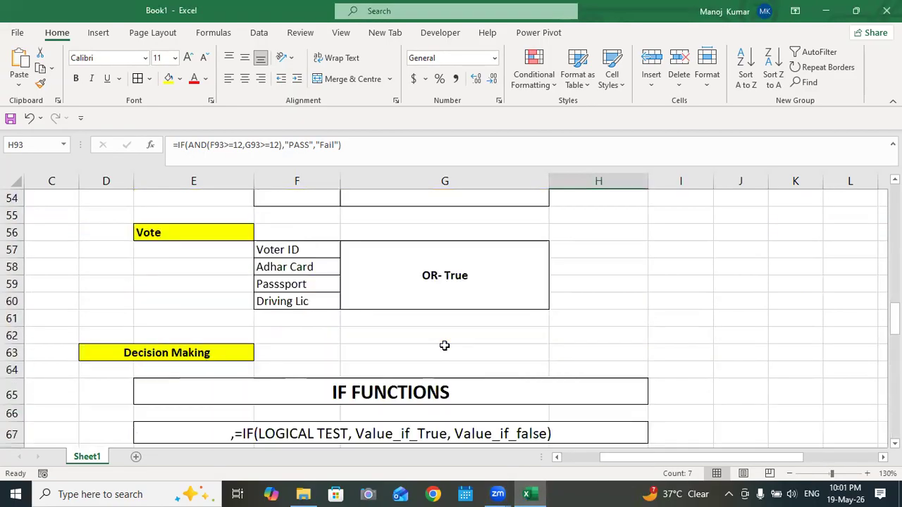
scroll(444, 345, up, 8)
scroll(444, 345, up, 6)
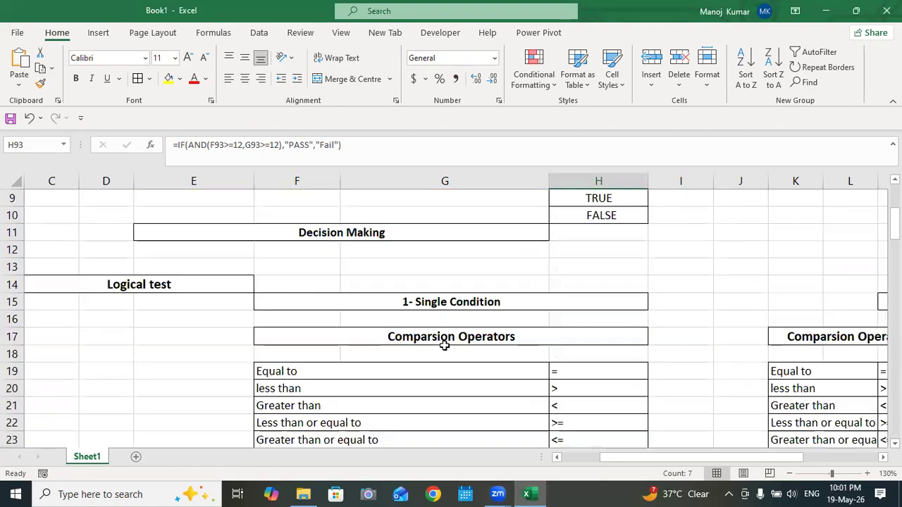
scroll(444, 345, down, 16)
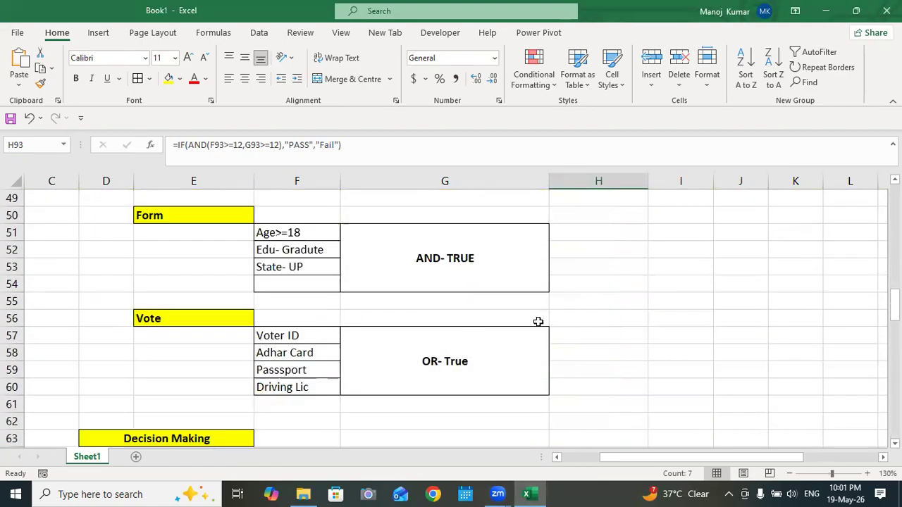
scroll(537, 321, down, 13)
scroll(538, 321, down, 6)
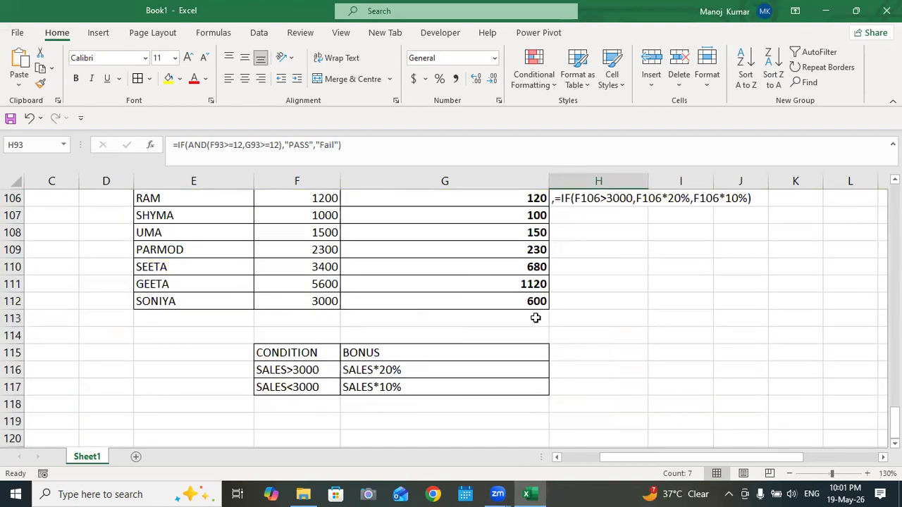
scroll(597, 312, up, 15)
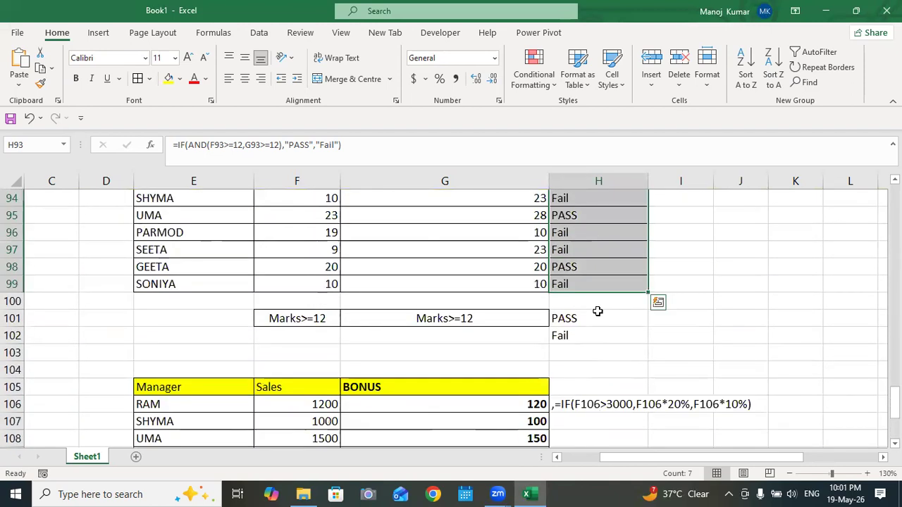
scroll(597, 311, up, 8)
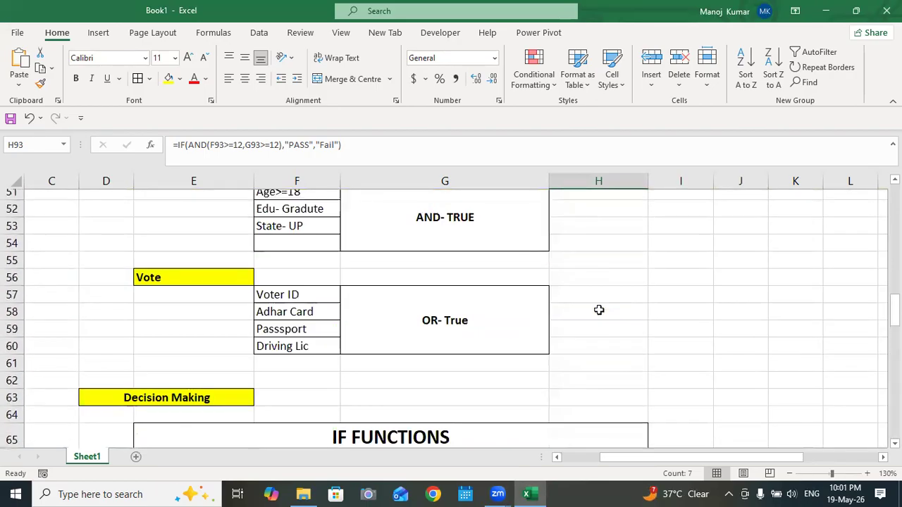
Step: Save the workbook to the Desktop under the name LOGICAL FUNCTIONS
click(10, 118)
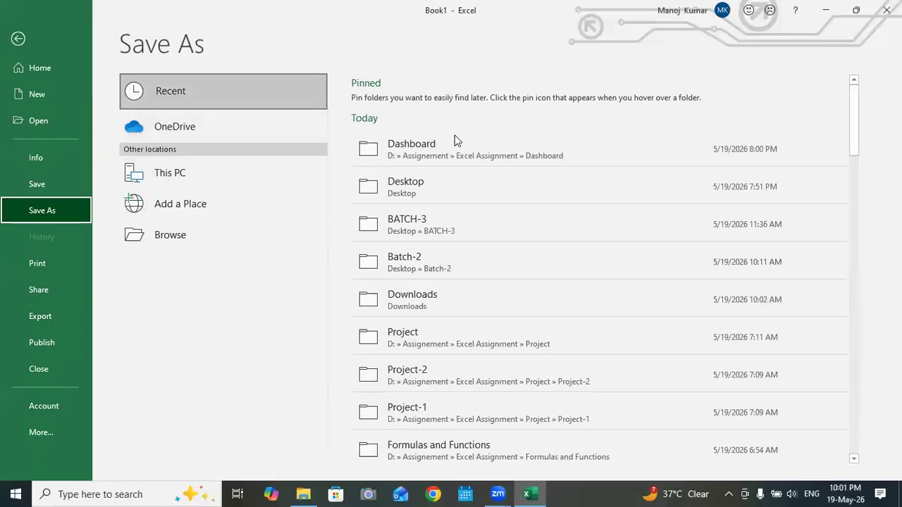
click(432, 186)
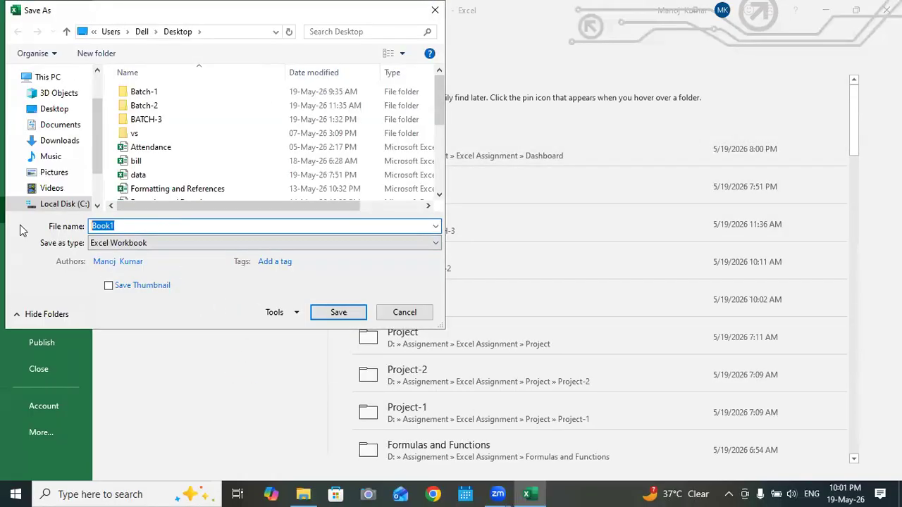
text(LOGICAL FUNCTIONS)
click(66, 112)
click(338, 312)
click(679, 266)
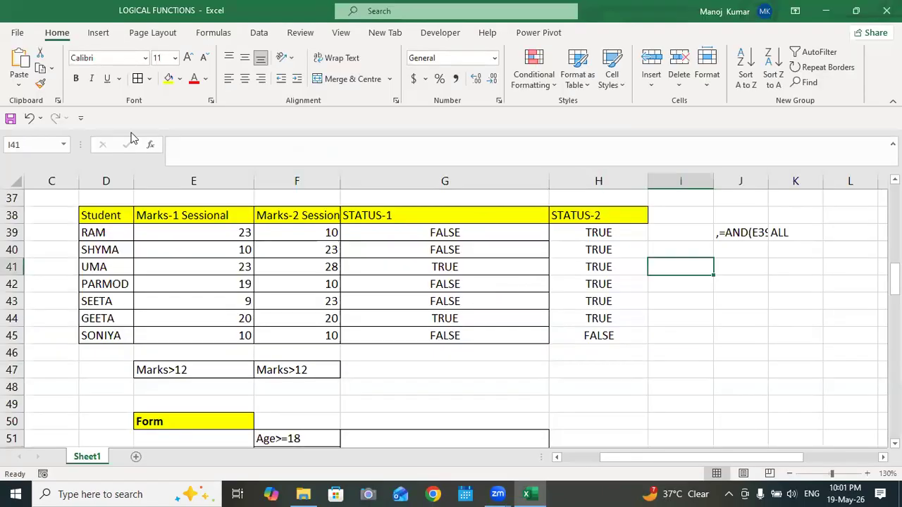
click(12, 118)
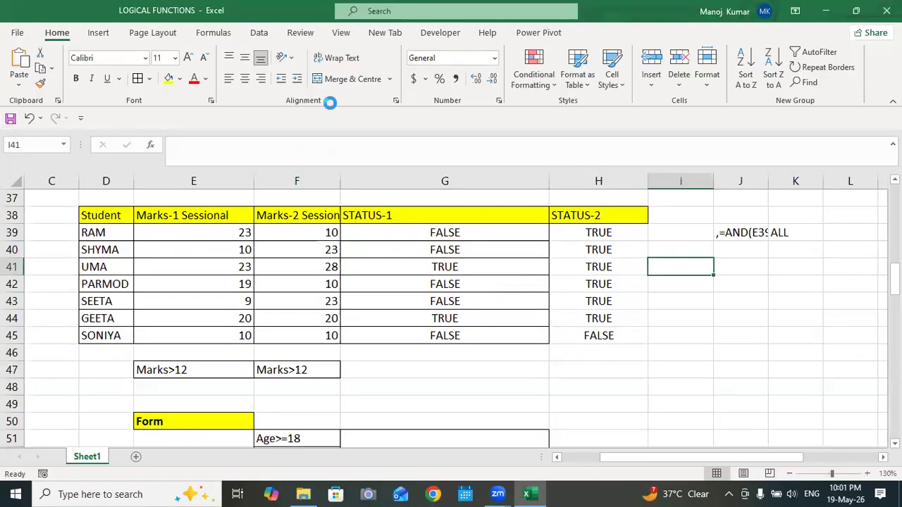